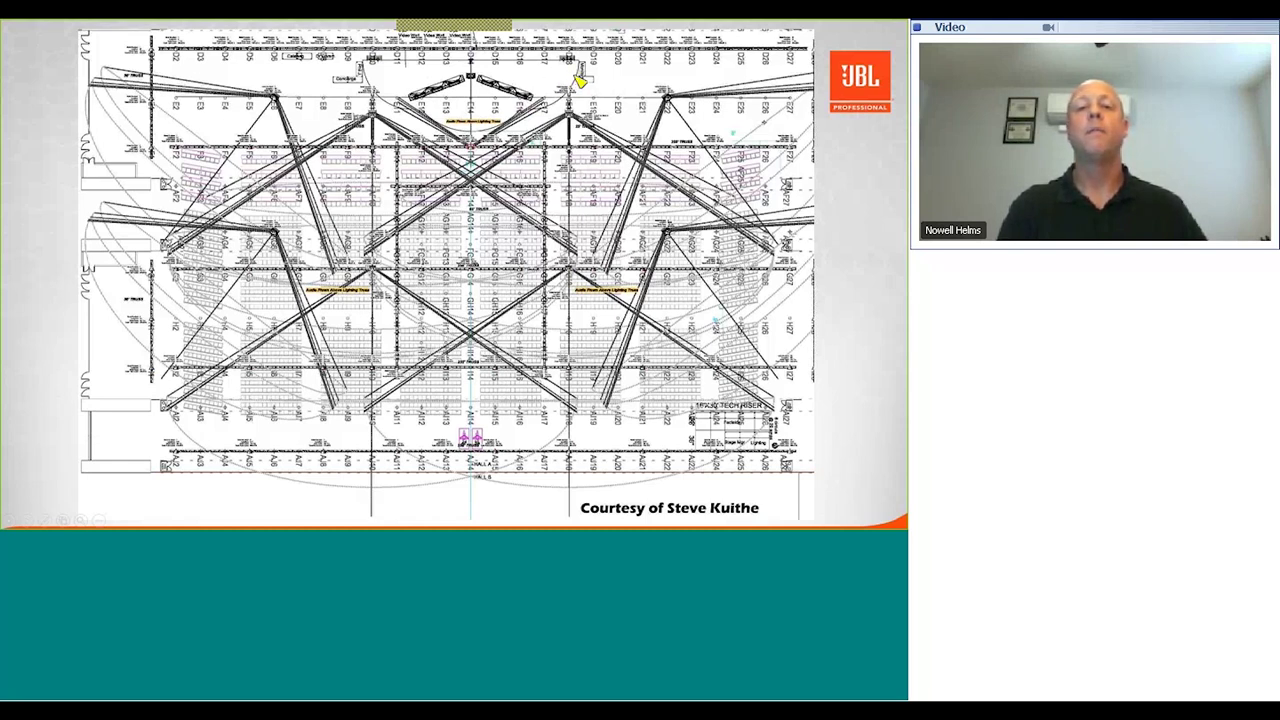
Step: Reveal the '6 Box V20 MAINS' callout arrows on the venue rigging drawing
click(404, 152)
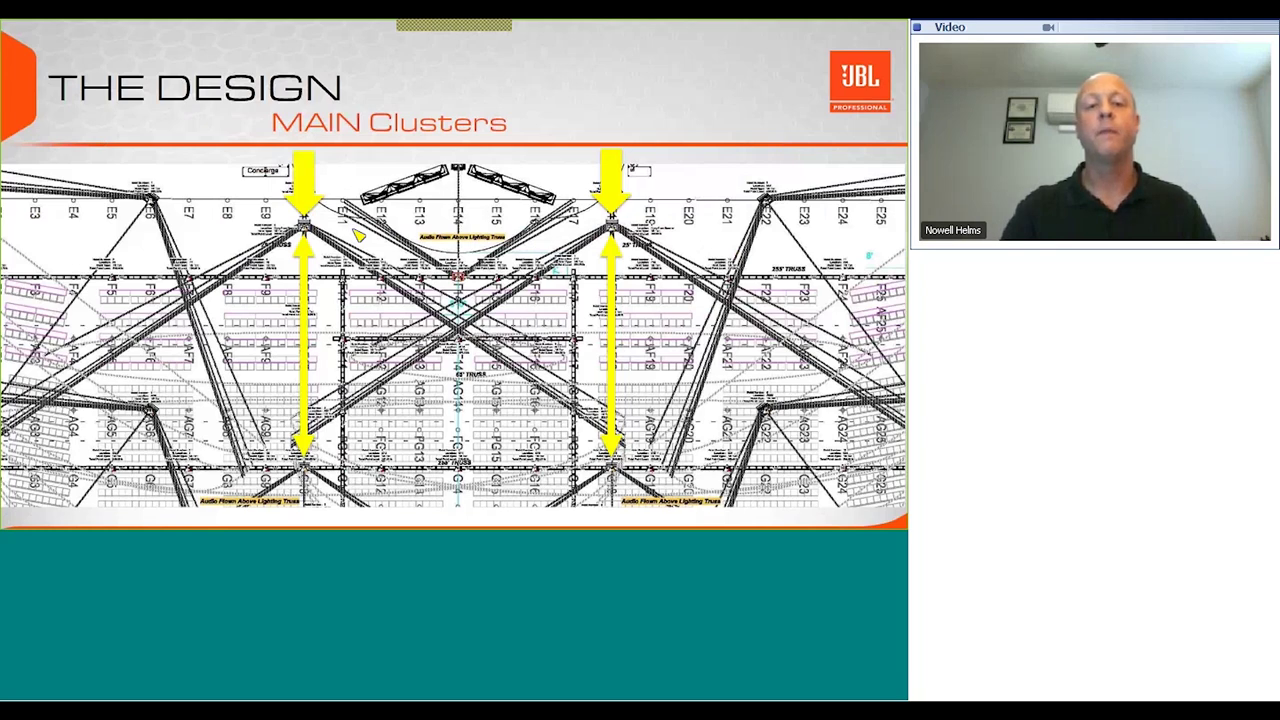
Step: Advance the webinar past the MAIN Clusters design slide to the next slide
key(Right)
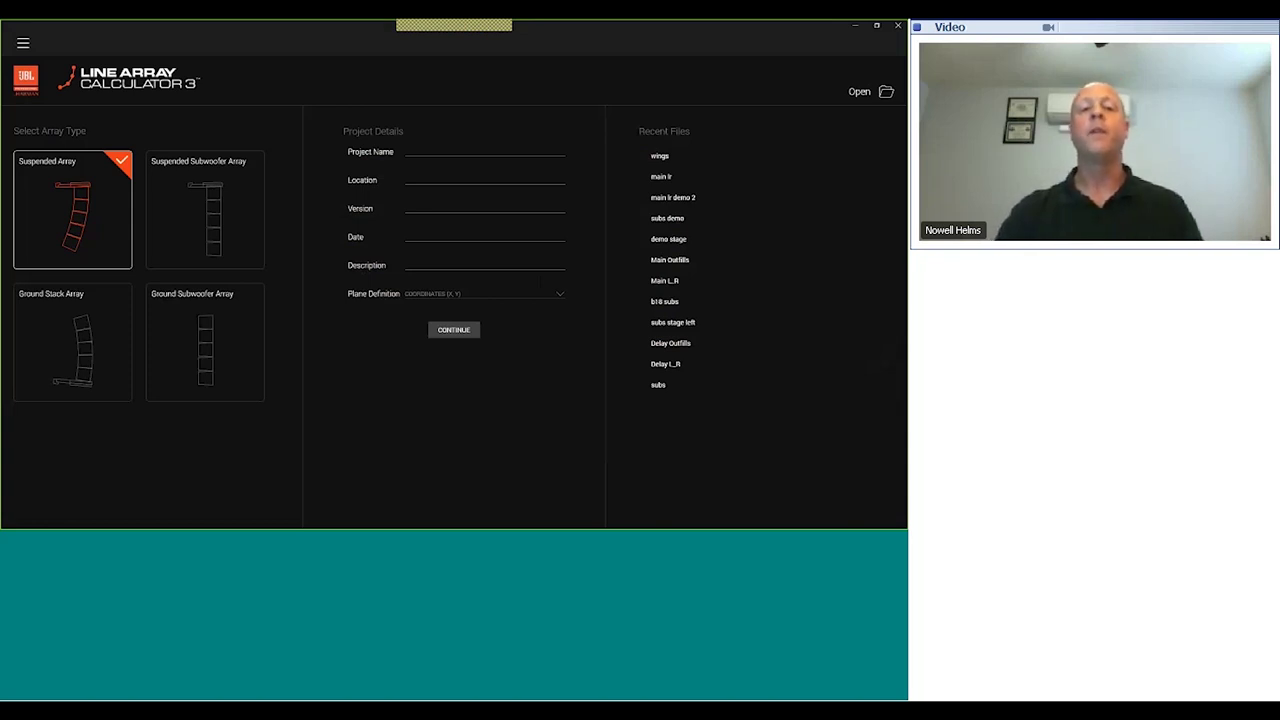
Step: Create a Ground Subwoofer Array project named 'demo subs' and continue to its venue layout
click(214, 366)
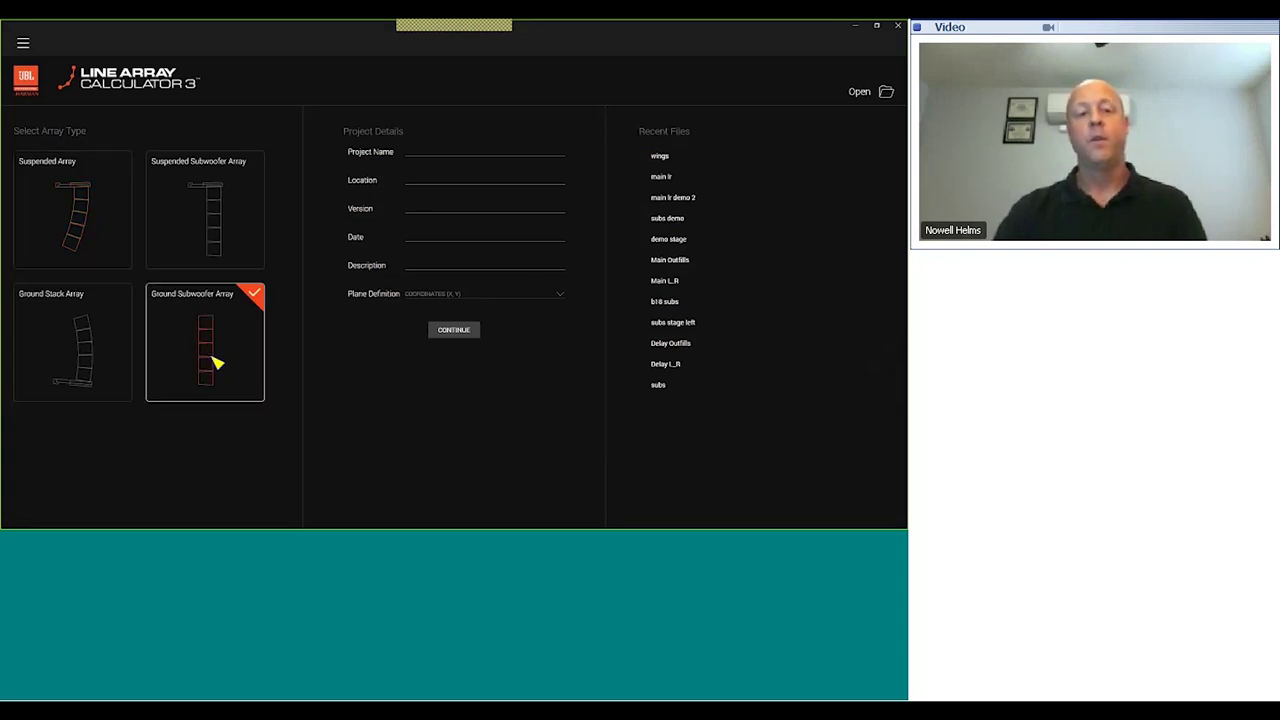
click(433, 149)
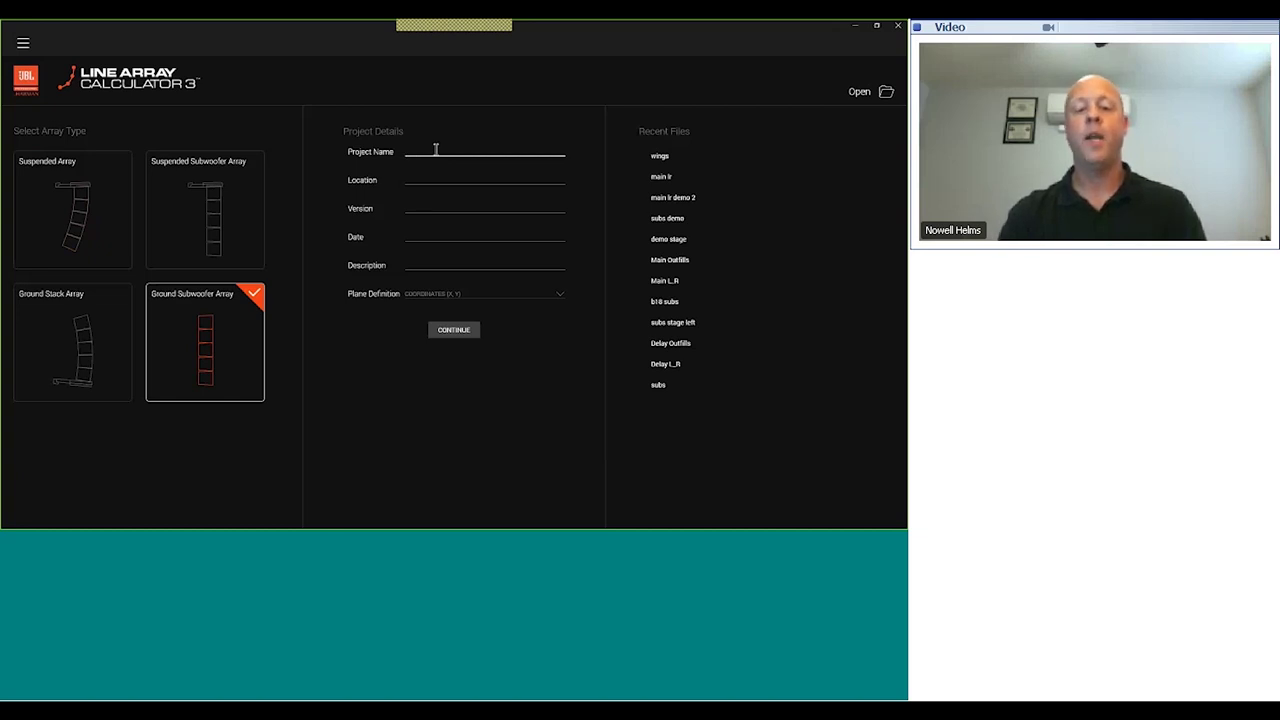
text(demo su)
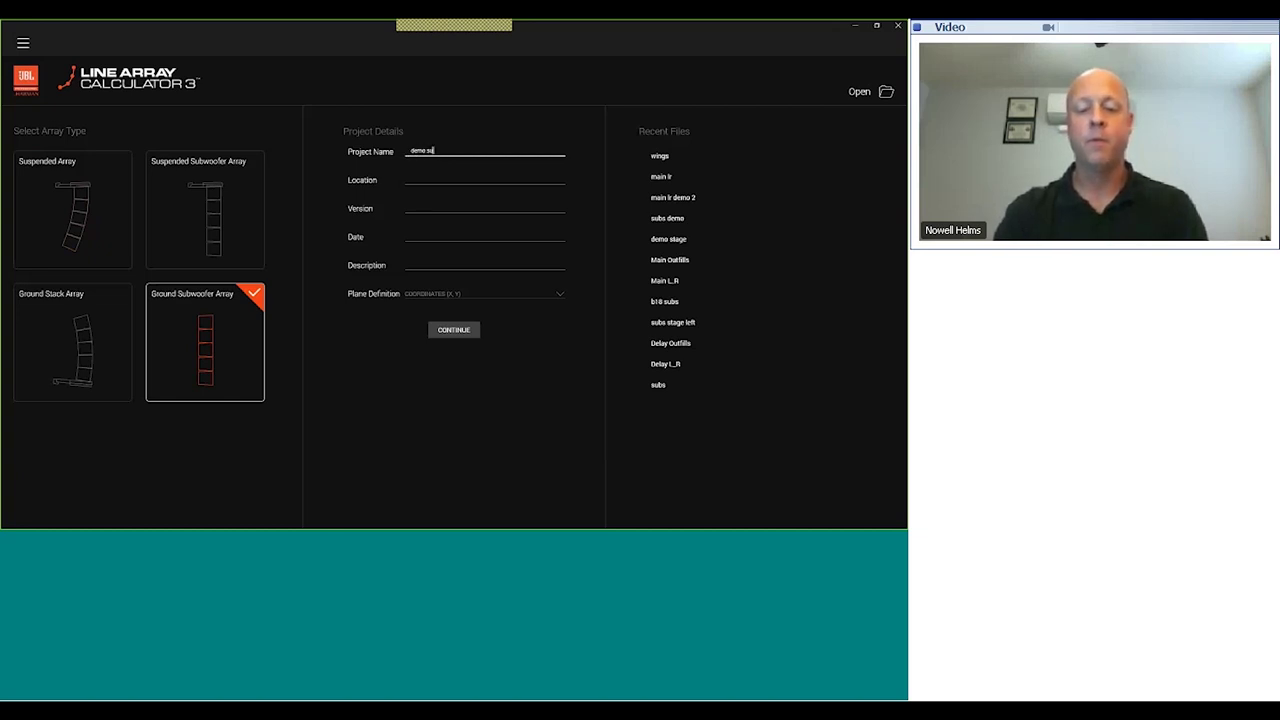
text(bs)
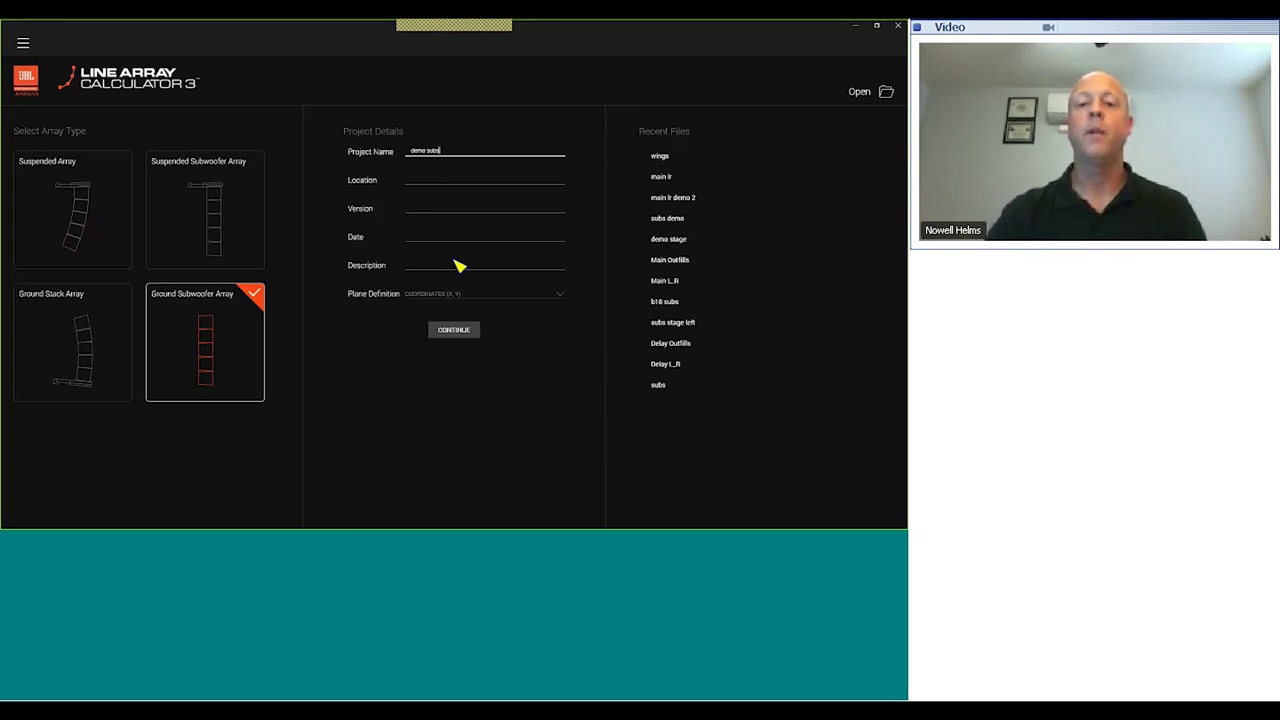
click(456, 332)
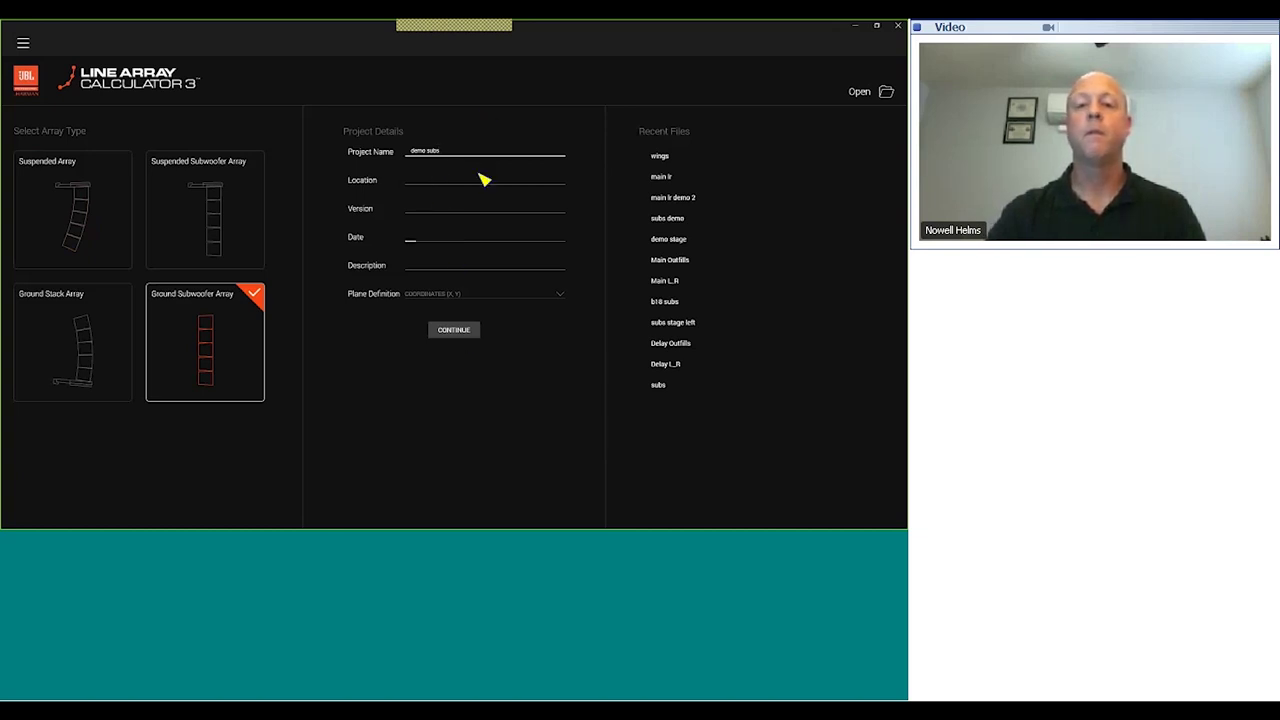
click(457, 335)
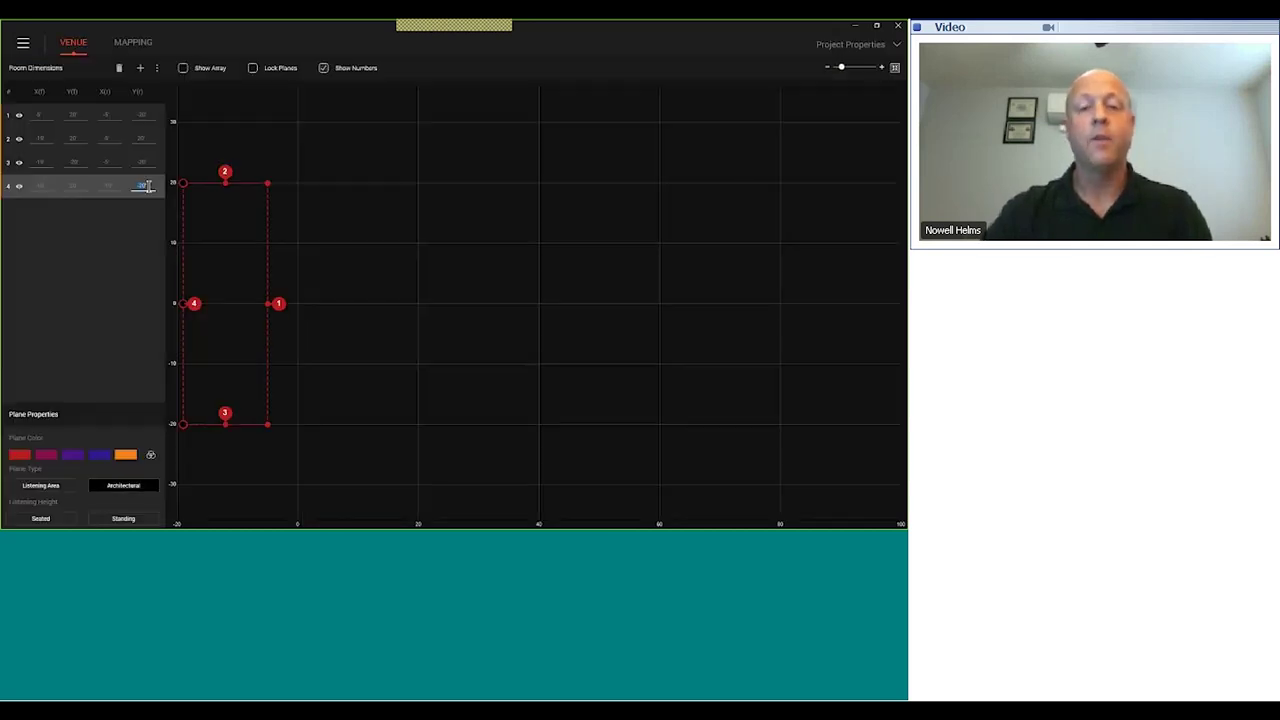
Step: Enter plane 5 as a vertical wall at x 170' running from 130' to -130'
key(Tab)
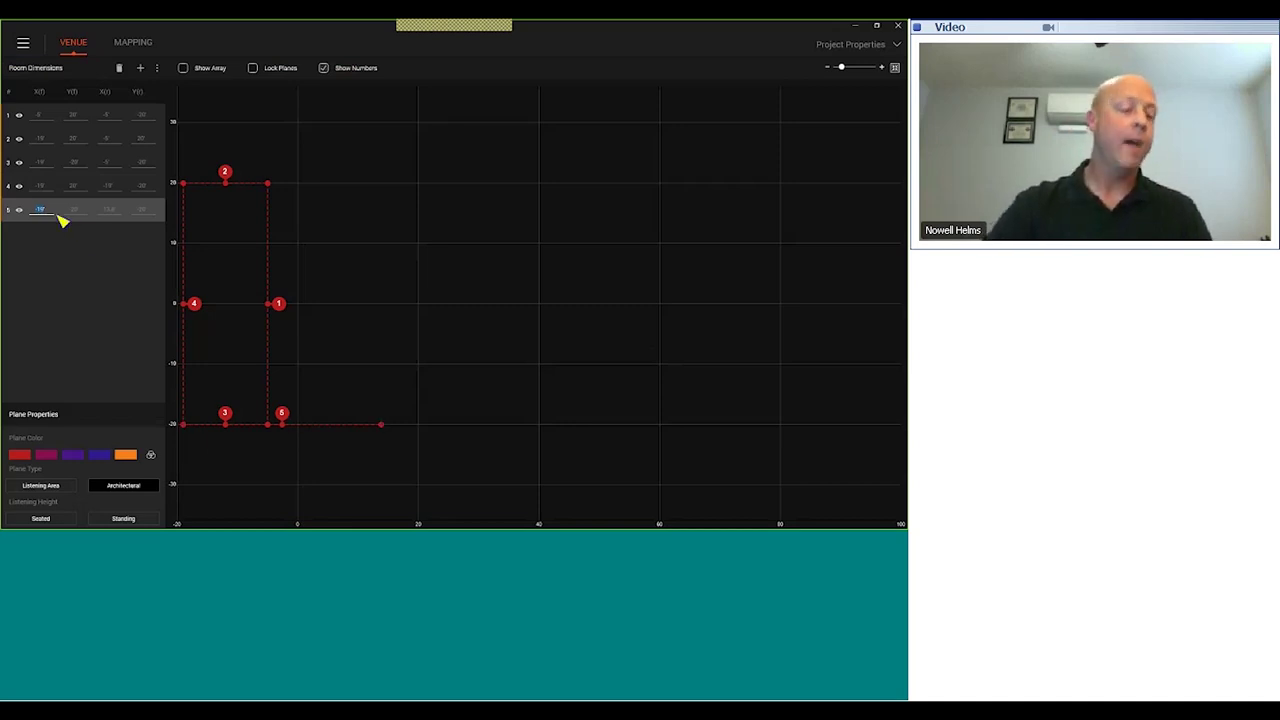
text(15)
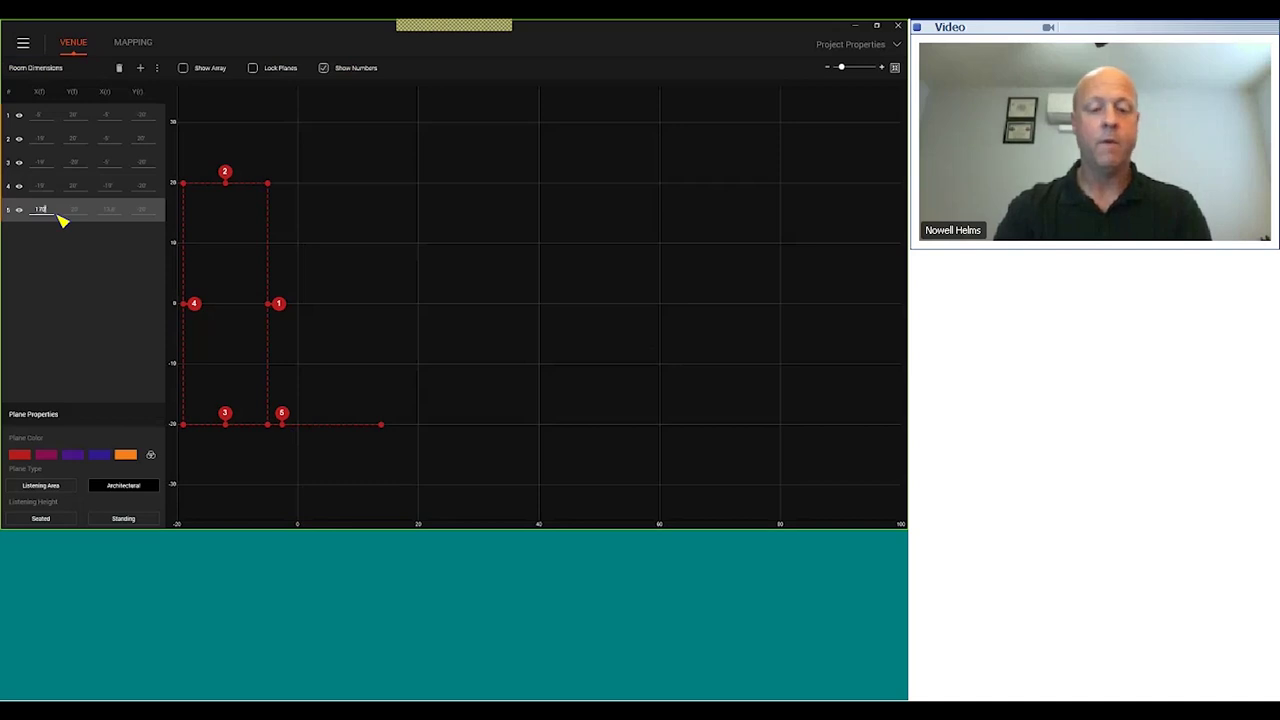
key(Tab)
text(170)
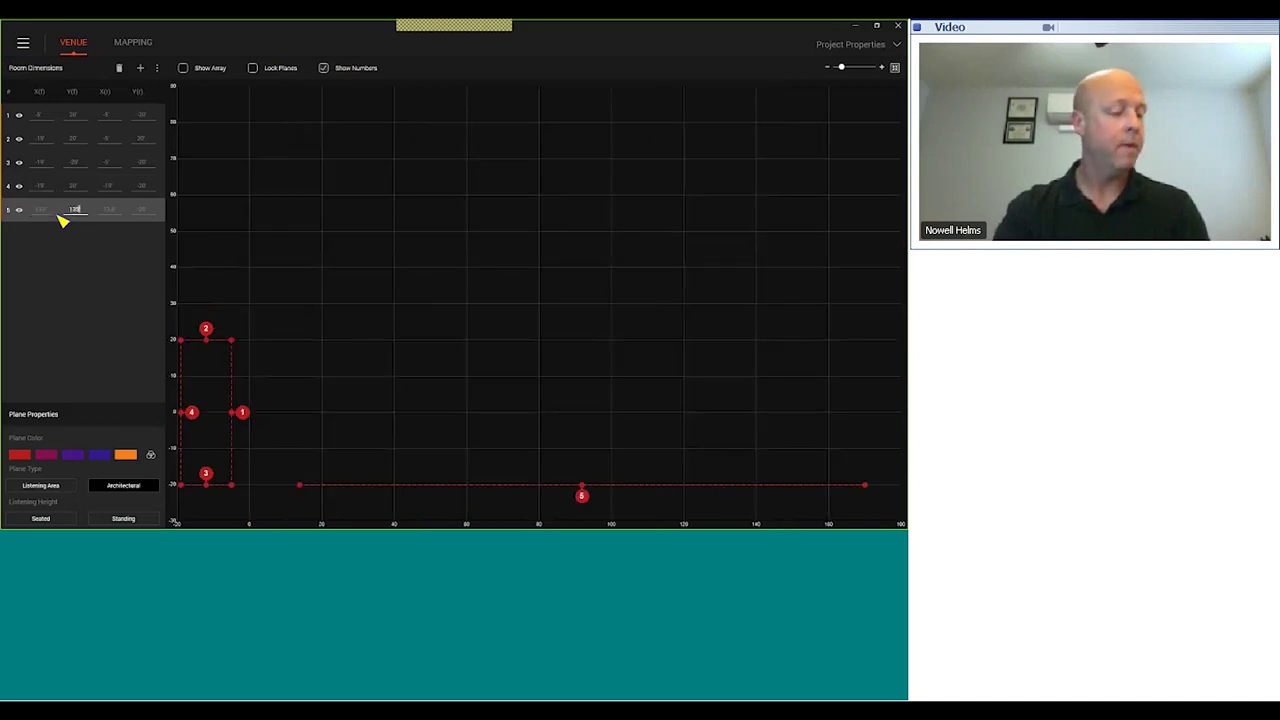
key(Tab)
text(135)
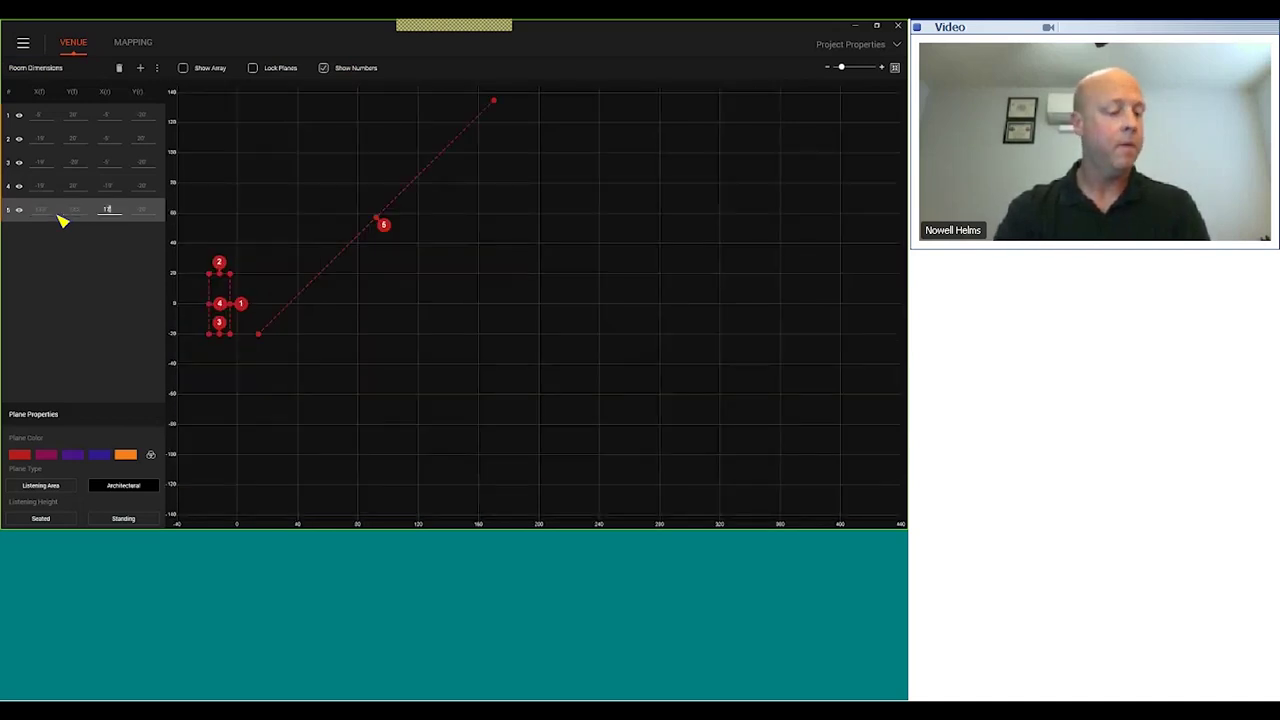
text(0)
key(Tab)
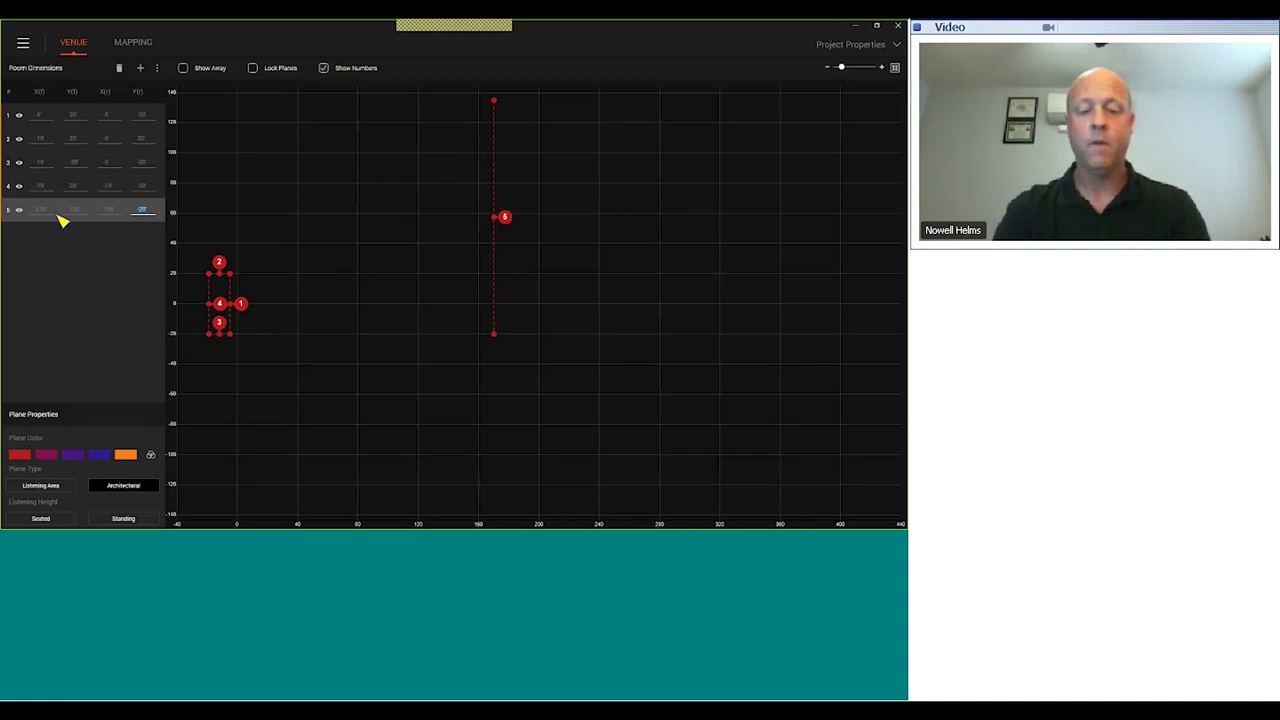
text(130)
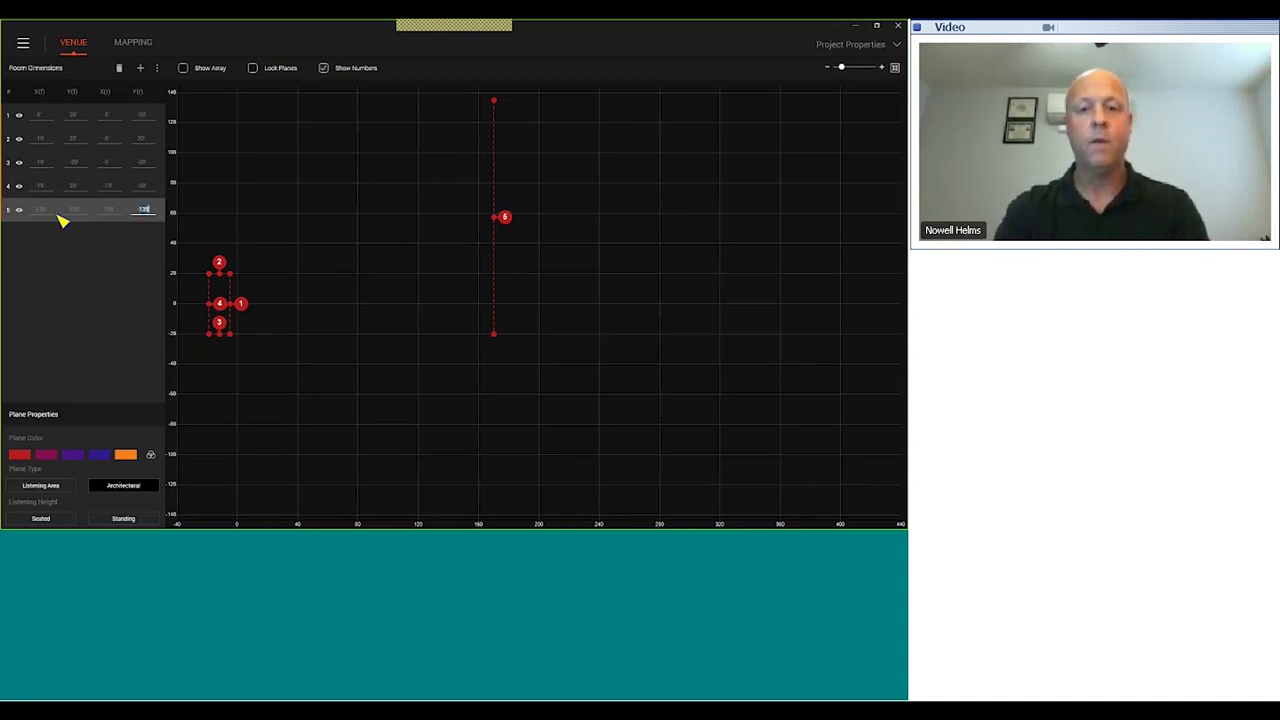
key(Return)
Step: Add plane 6 across the venue top with coordinates 138, 170 and 138
key(Tab)
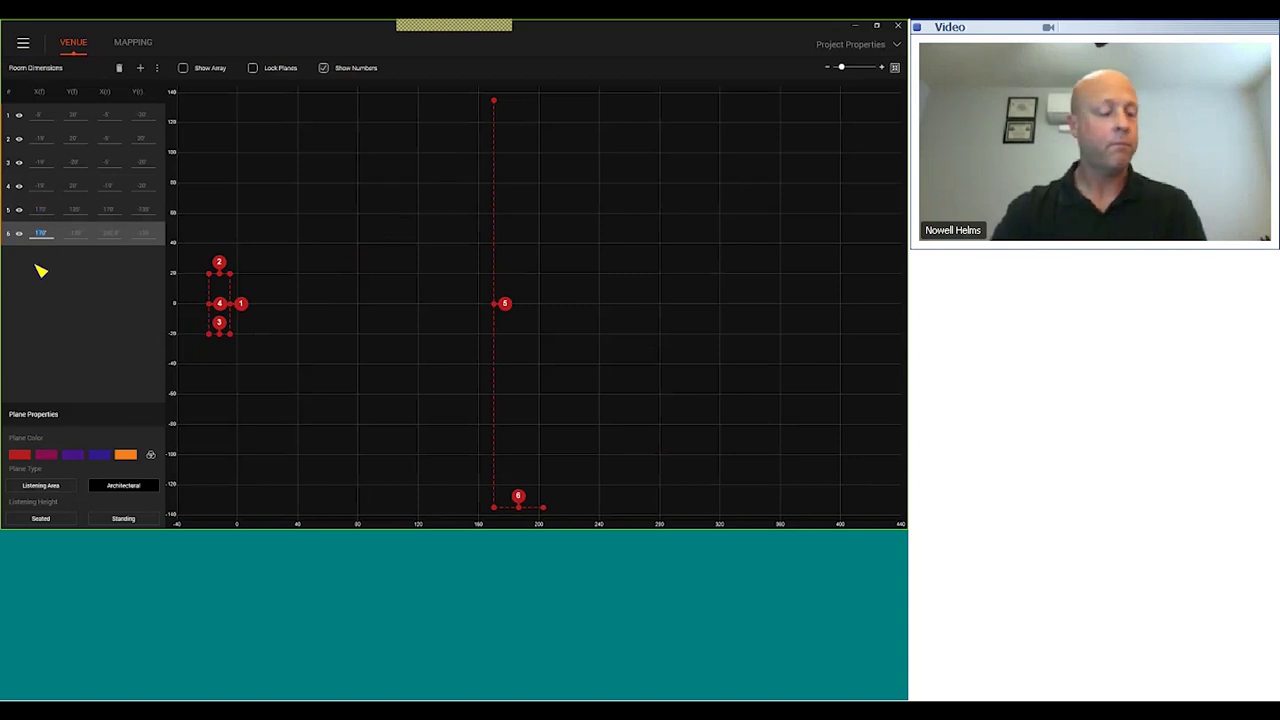
key(Tab)
text(138)
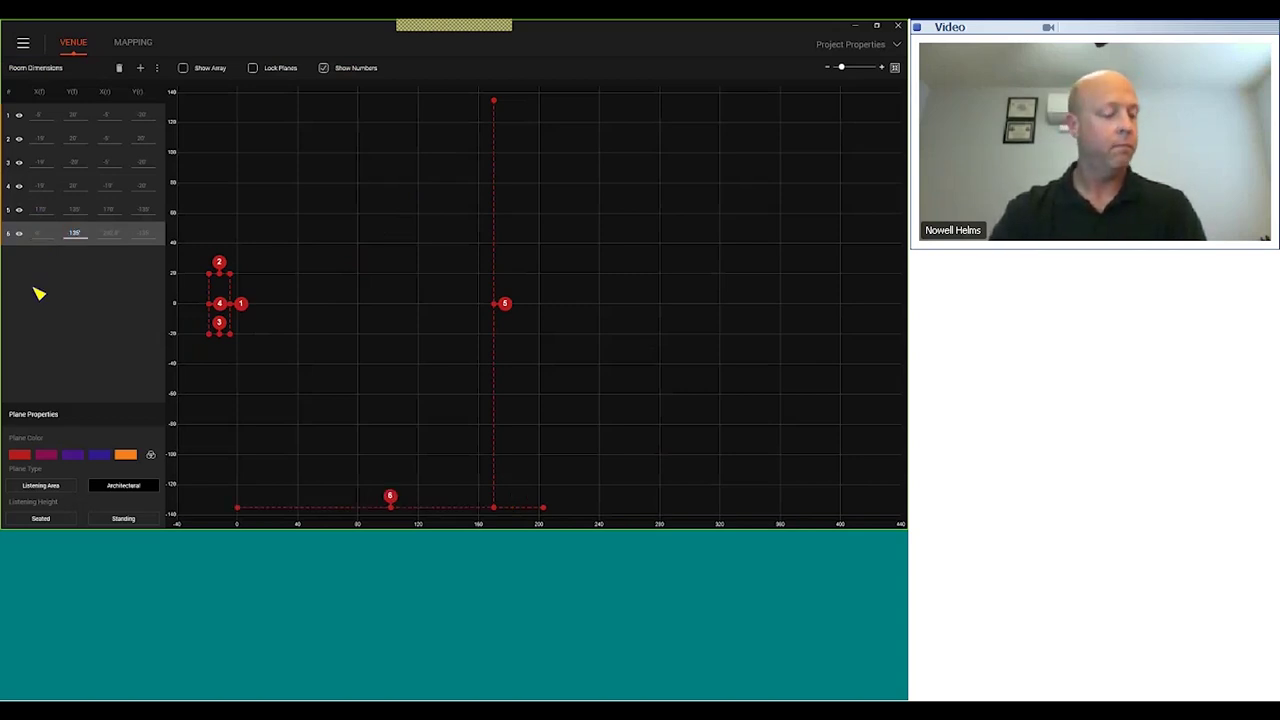
key(Tab)
text(1)
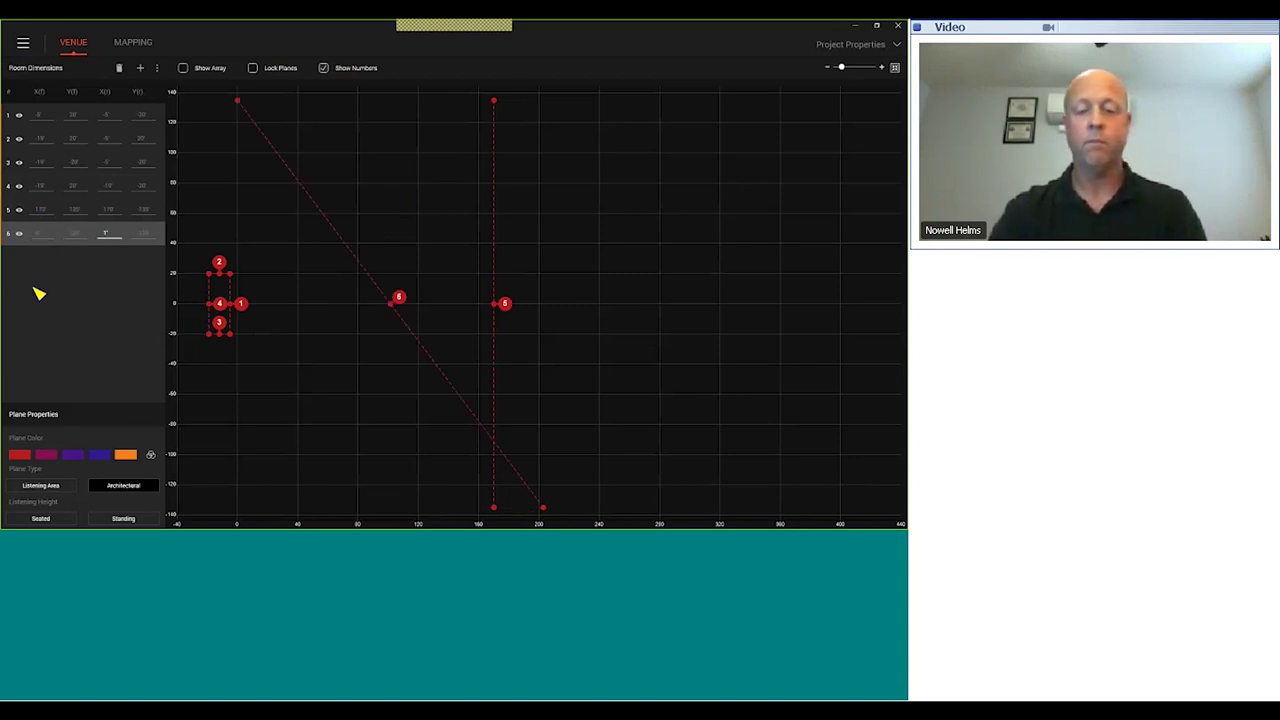
text(70)
key(Tab)
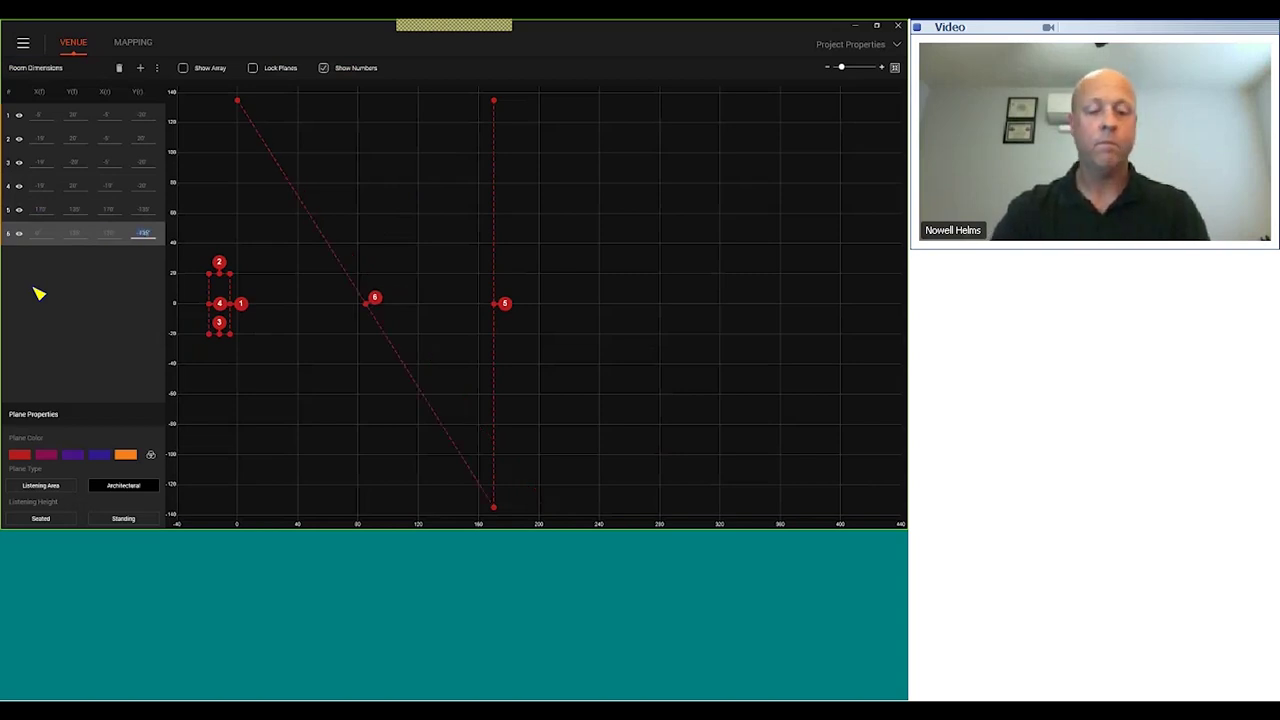
text(138)
key(Tab)
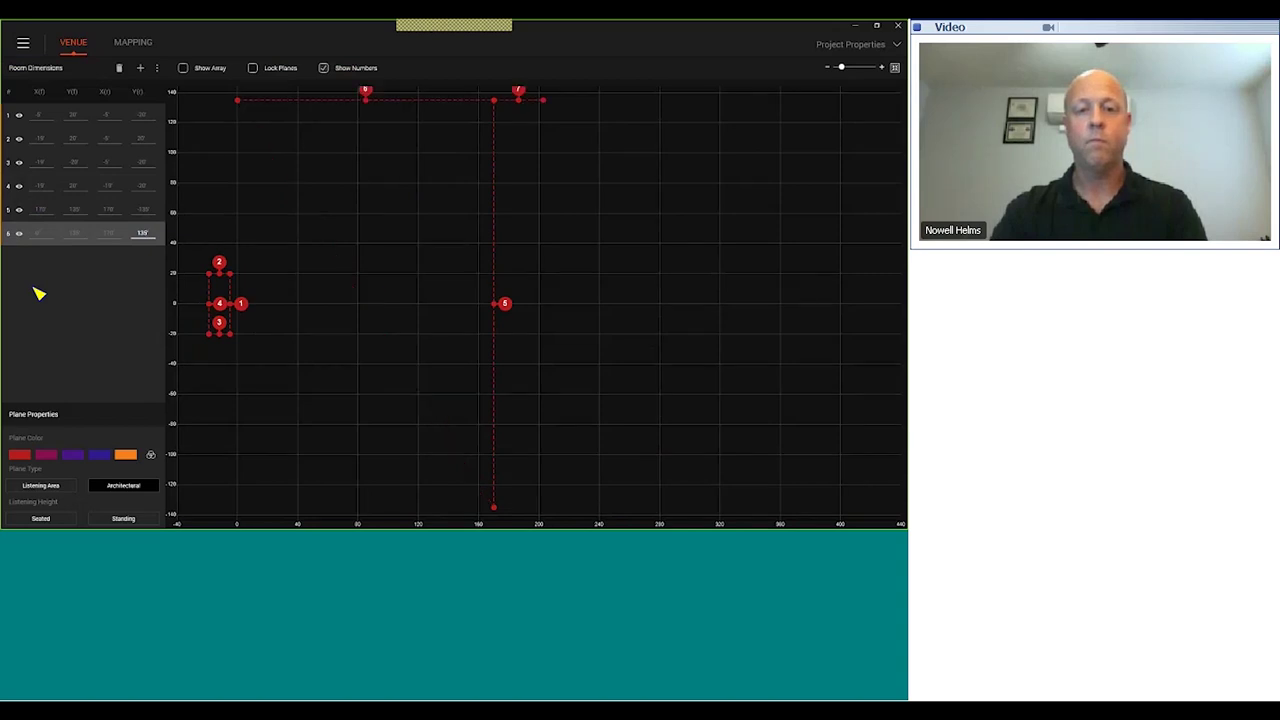
key(Tab)
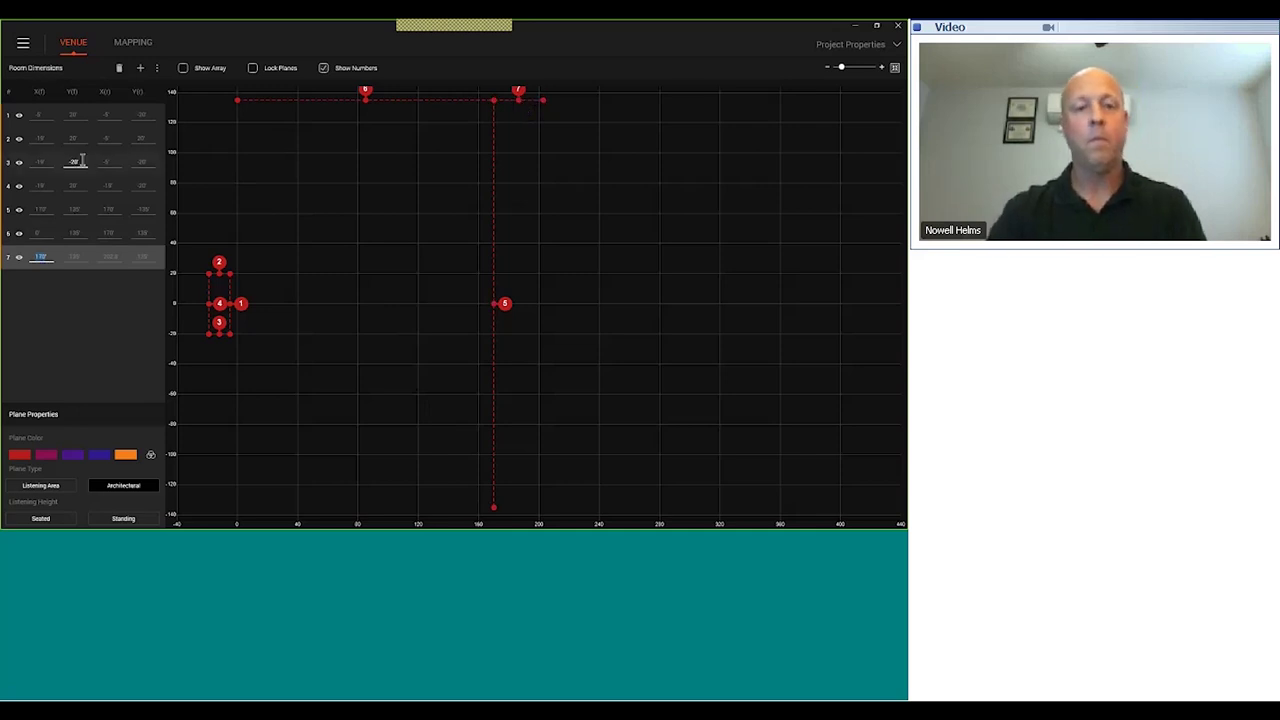
Step: Enter plane 7 as the bottom wall from x 0 to 170, closing the room rectangle
key(Tab)
text(130)
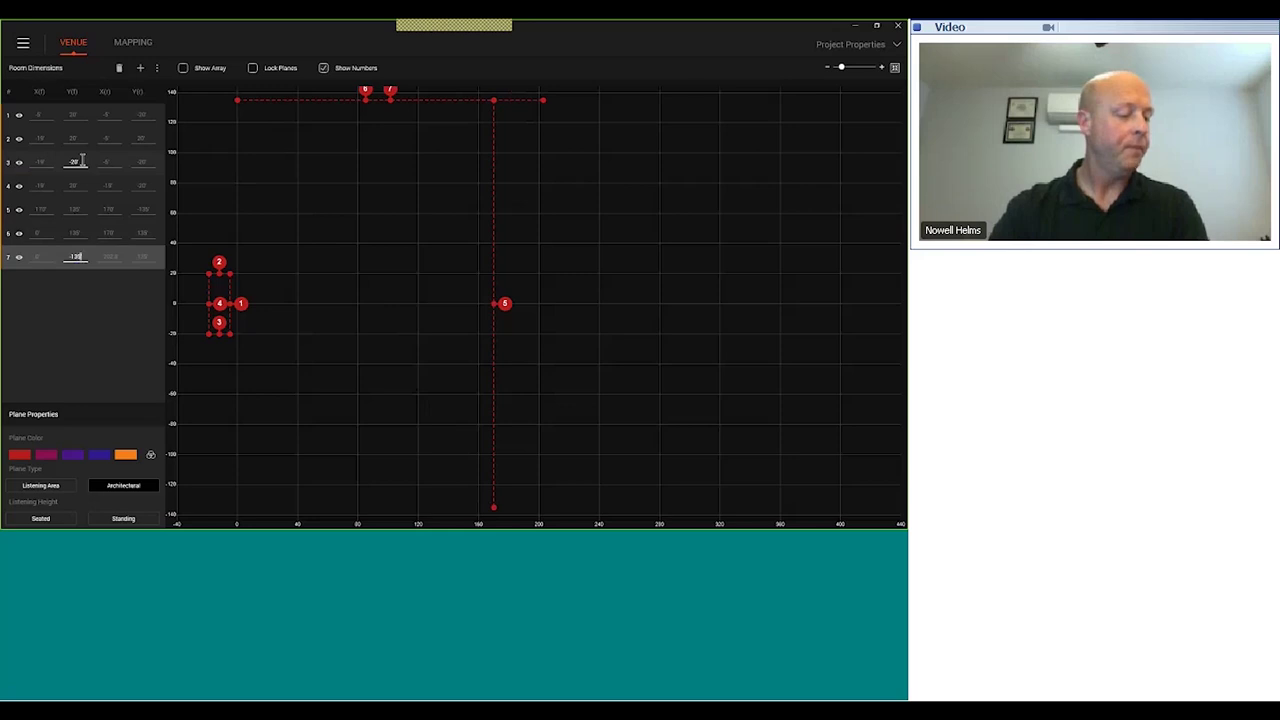
key(Tab)
text(170)
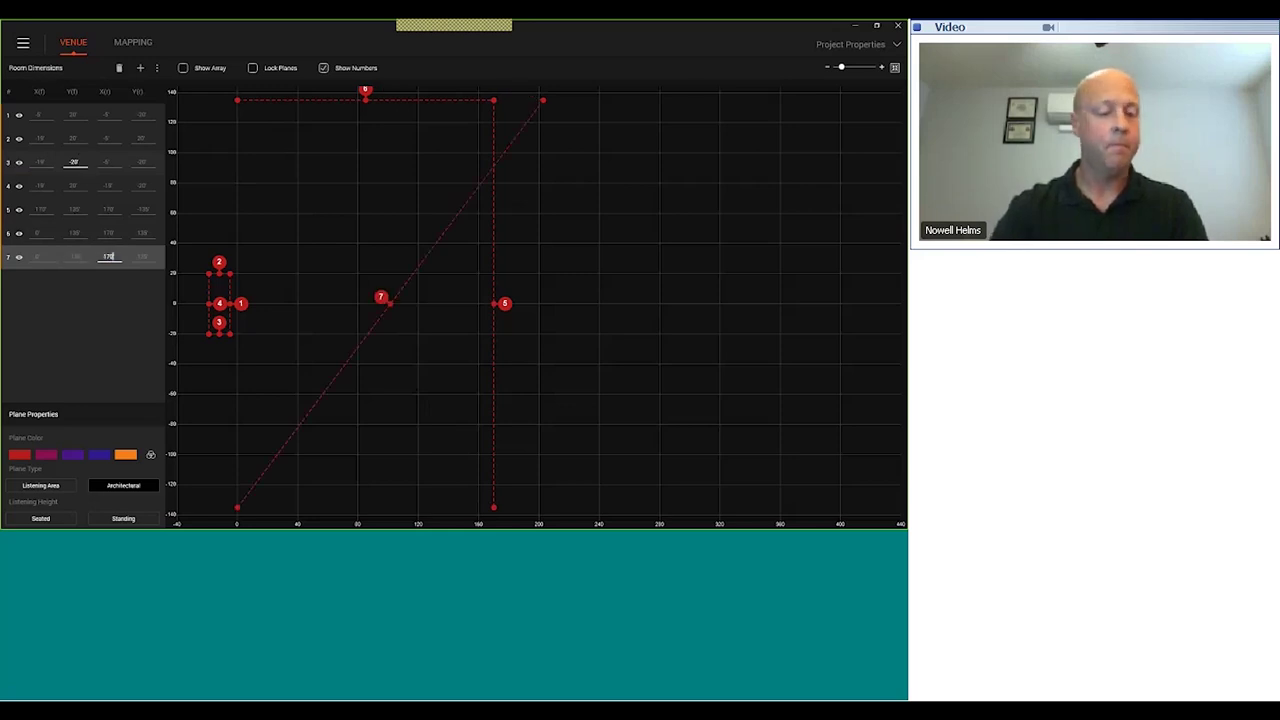
key(Tab)
text(1)
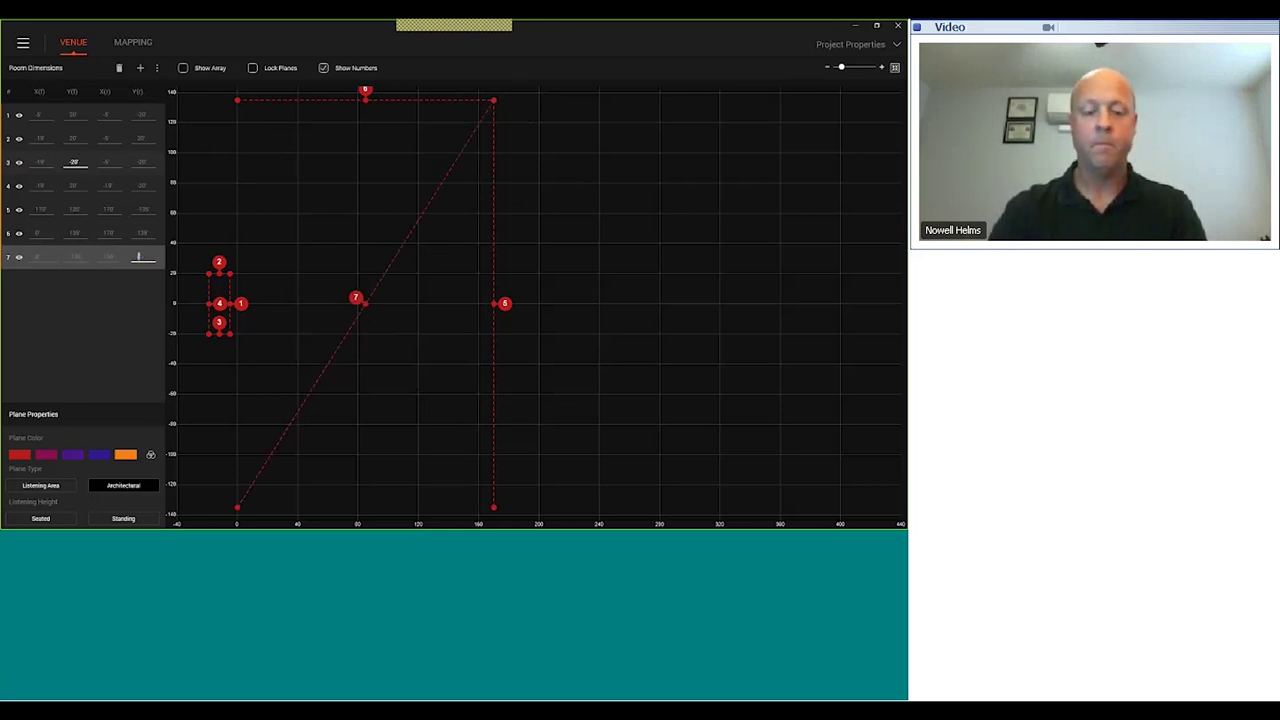
text(35)
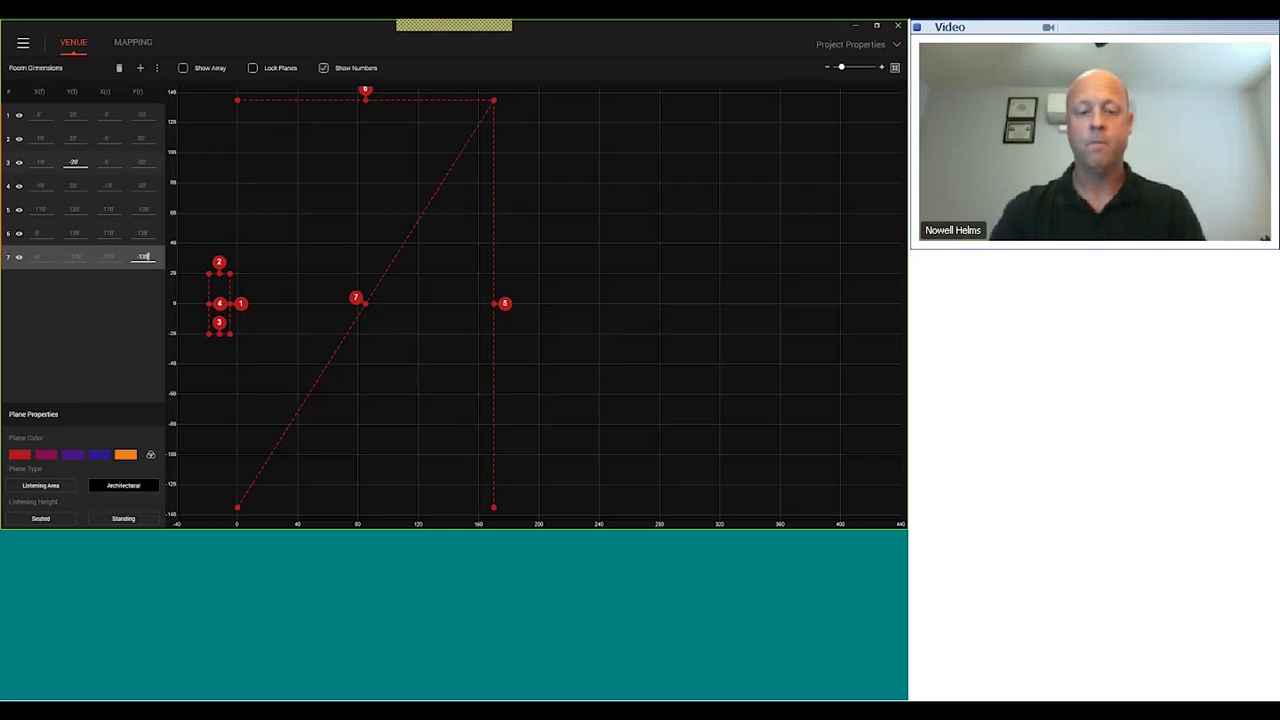
key(Return)
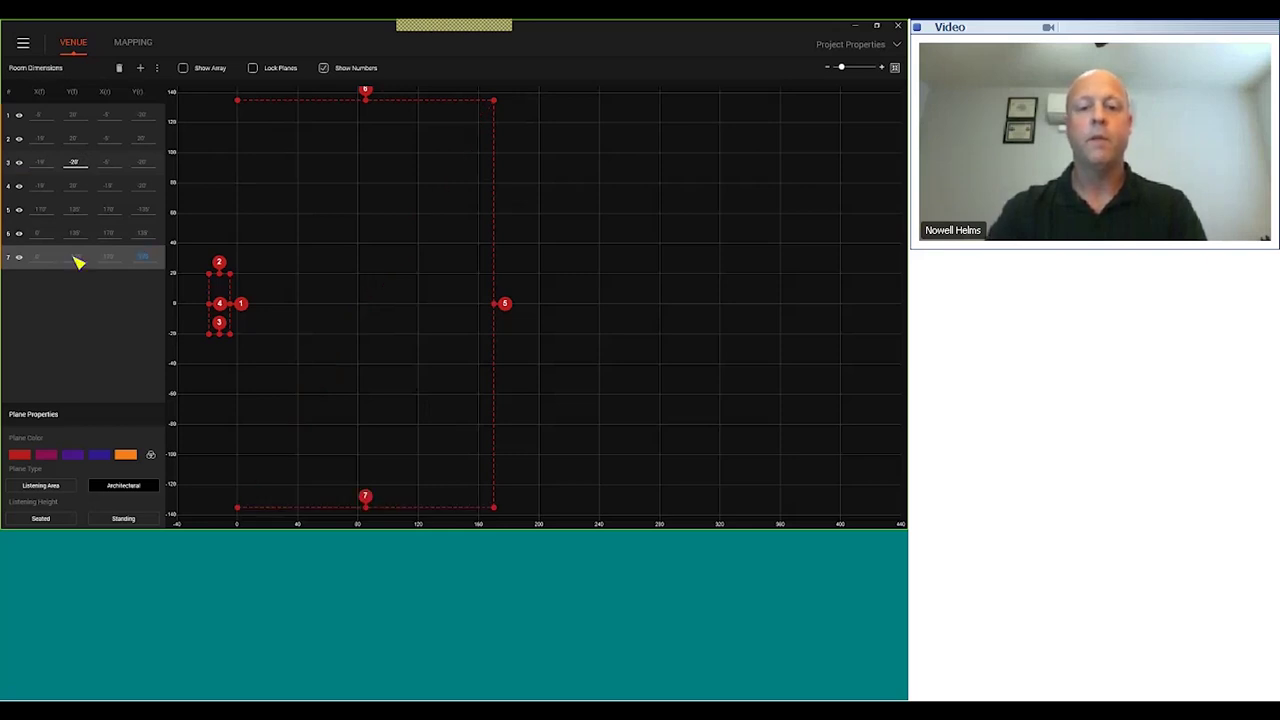
click(337, 102)
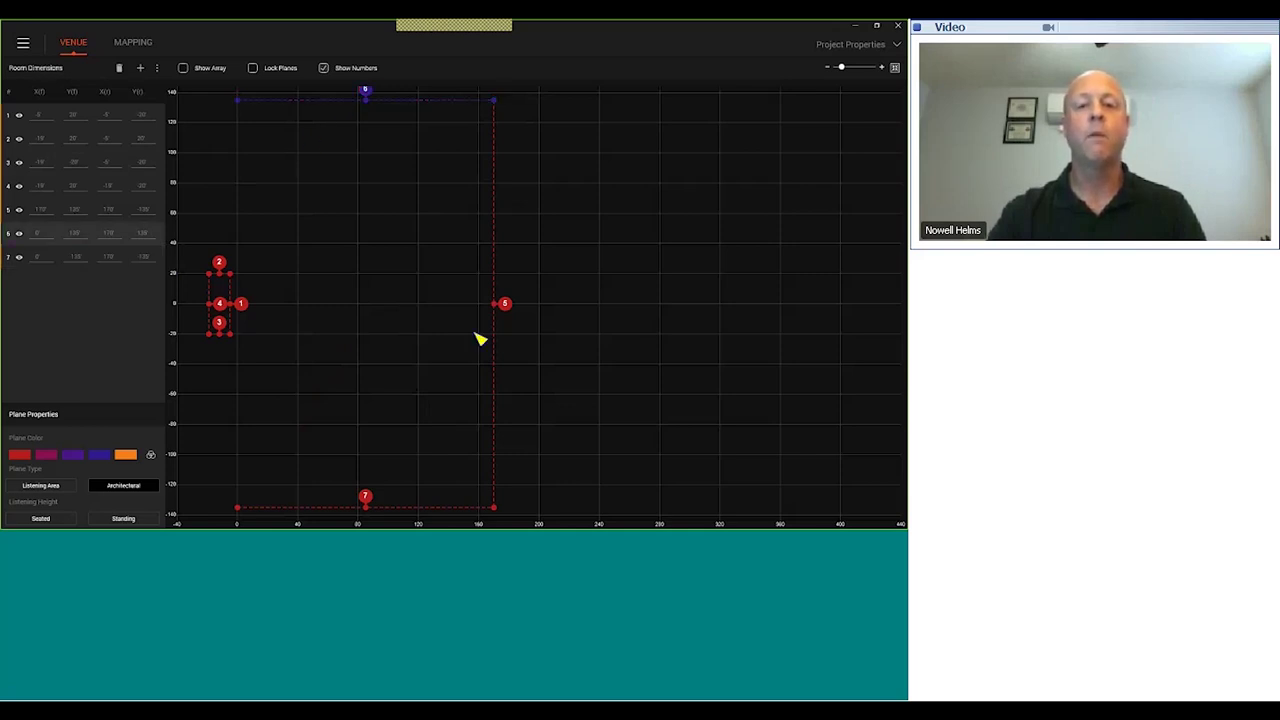
Step: Color venue planes 5 and 7 blue using the Plane Color swatch
click(64, 211)
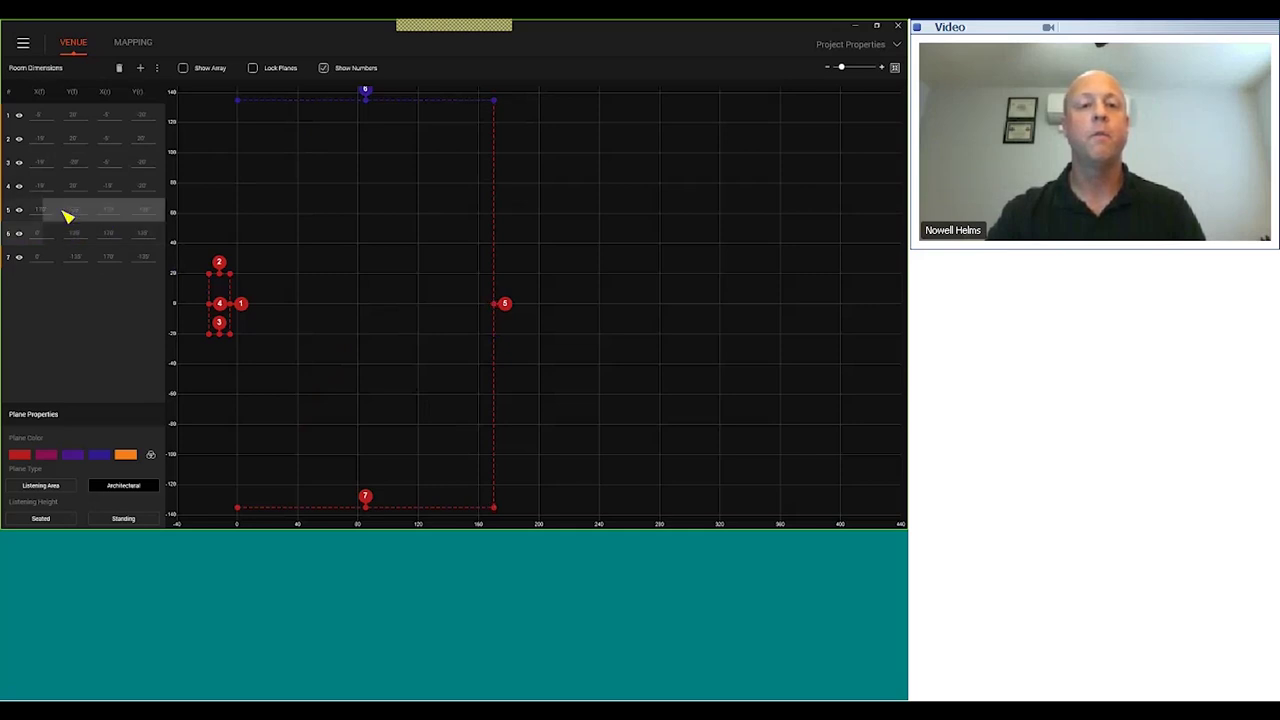
click(100, 455)
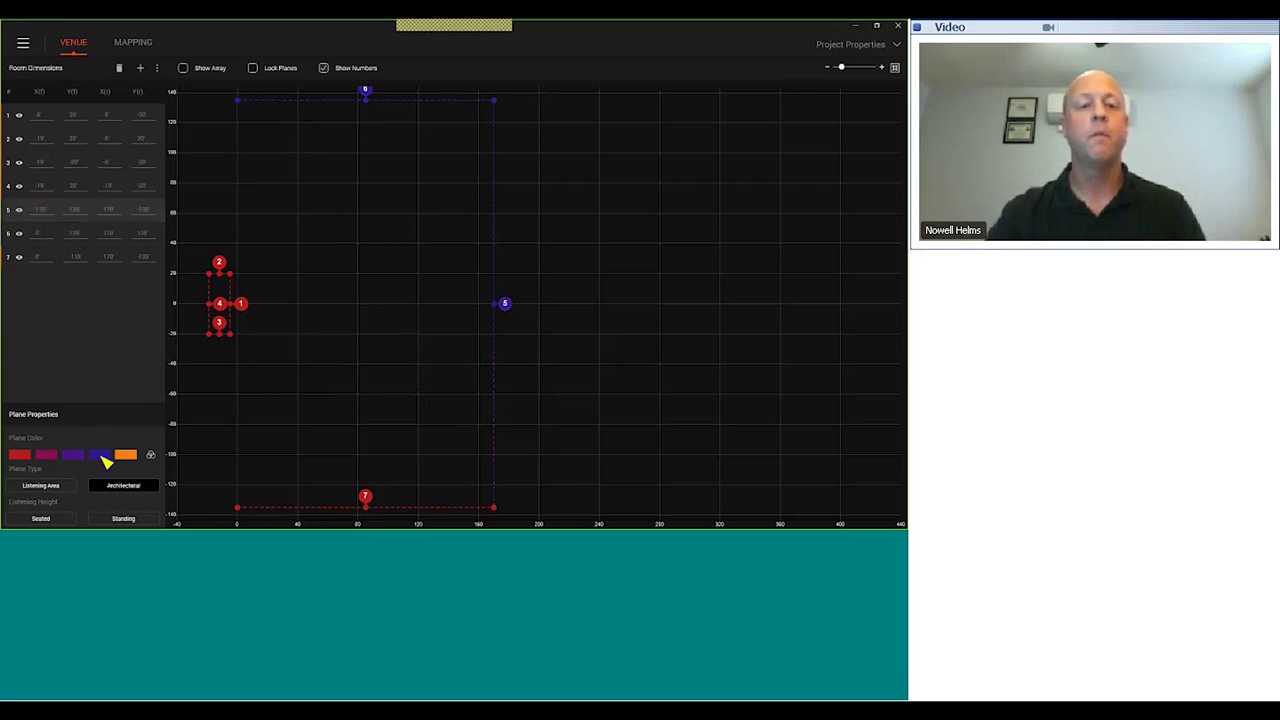
click(106, 258)
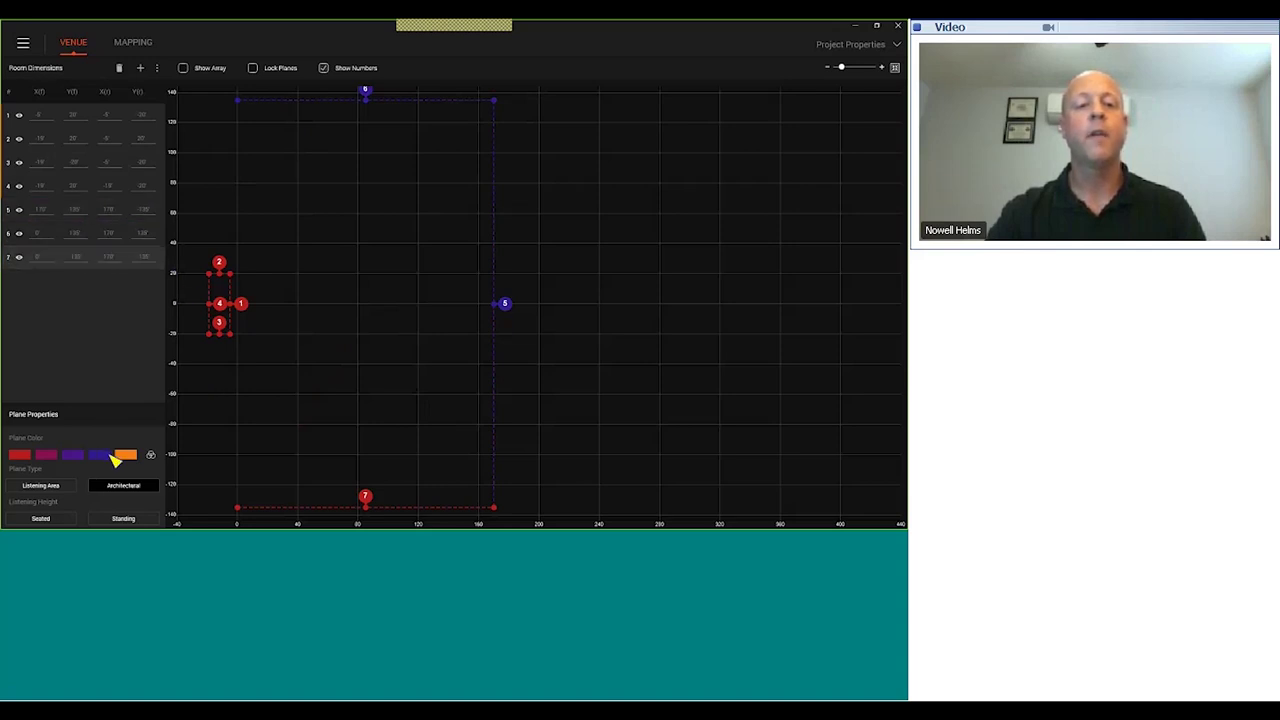
click(110, 455)
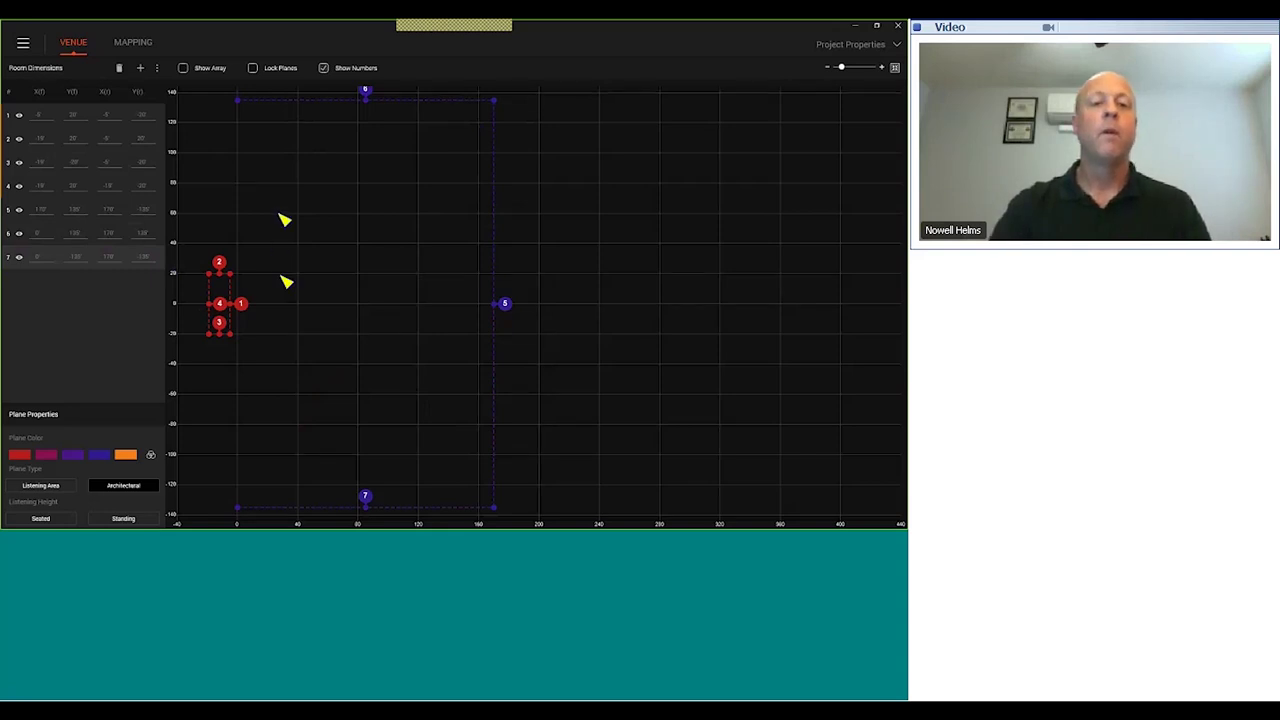
click(140, 45)
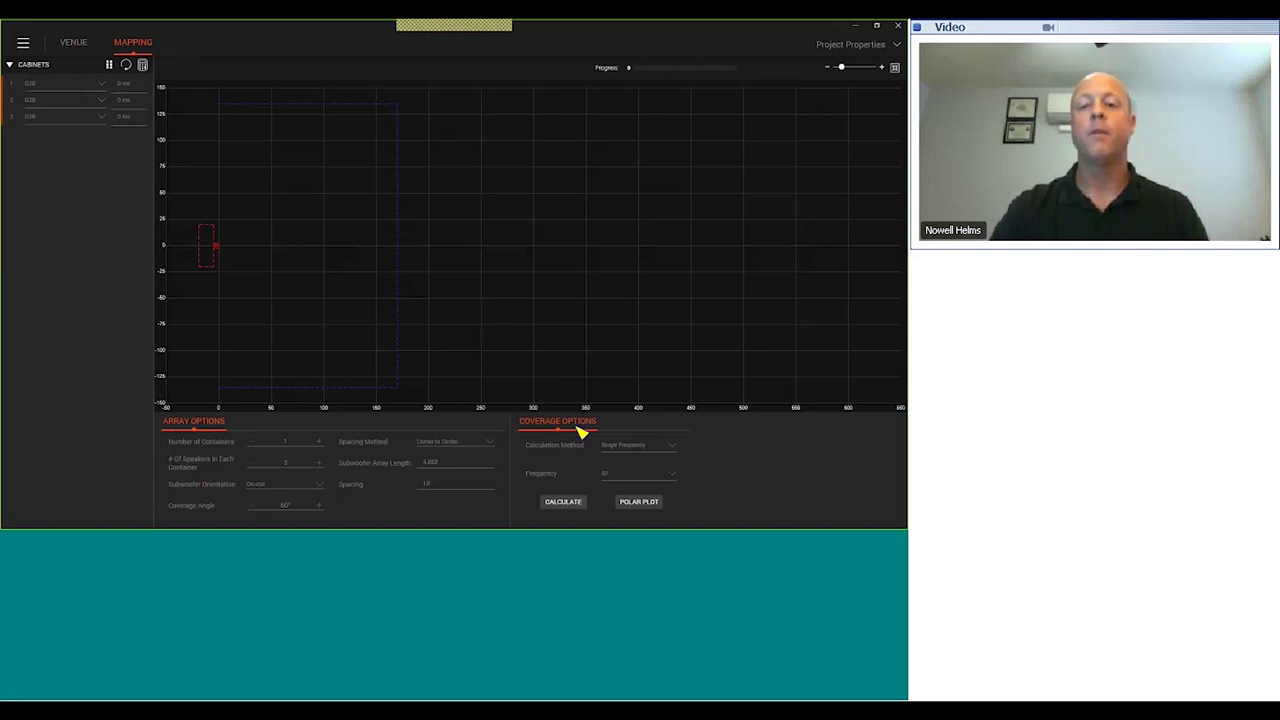
Step: Switch the subwoofer cabinet model from G28 to B18 in the mapping list
click(101, 84)
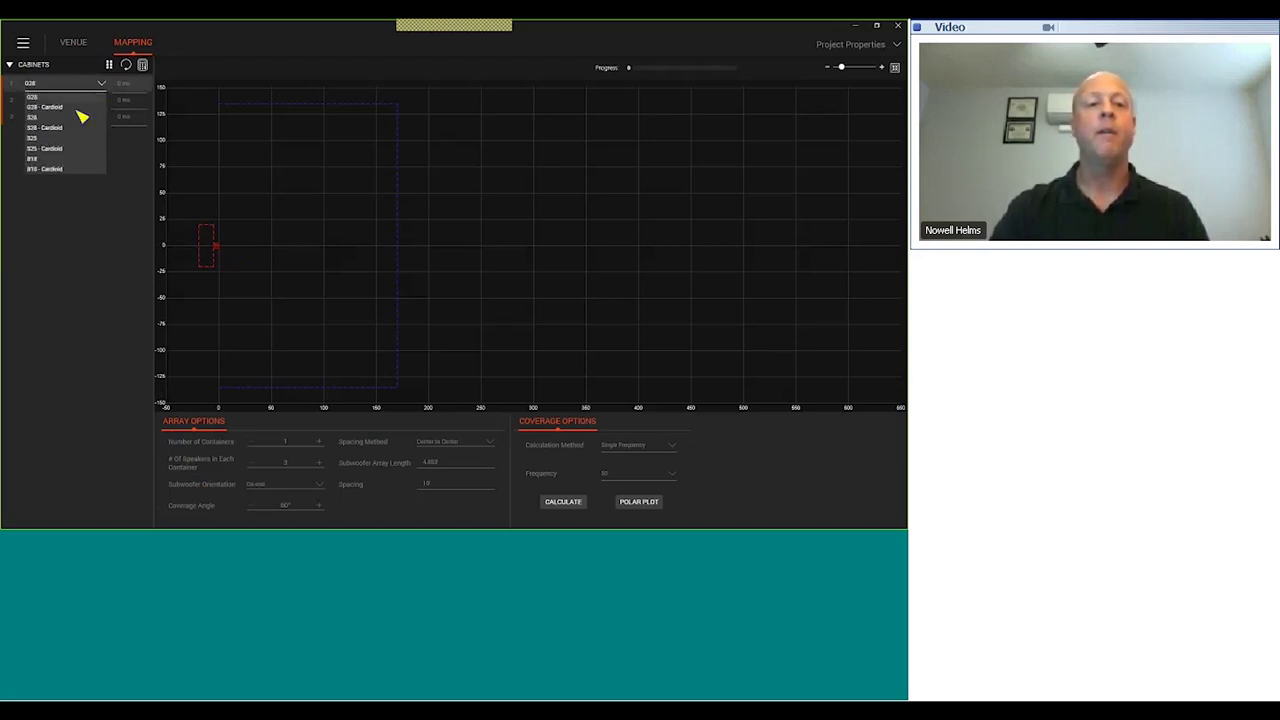
click(45, 159)
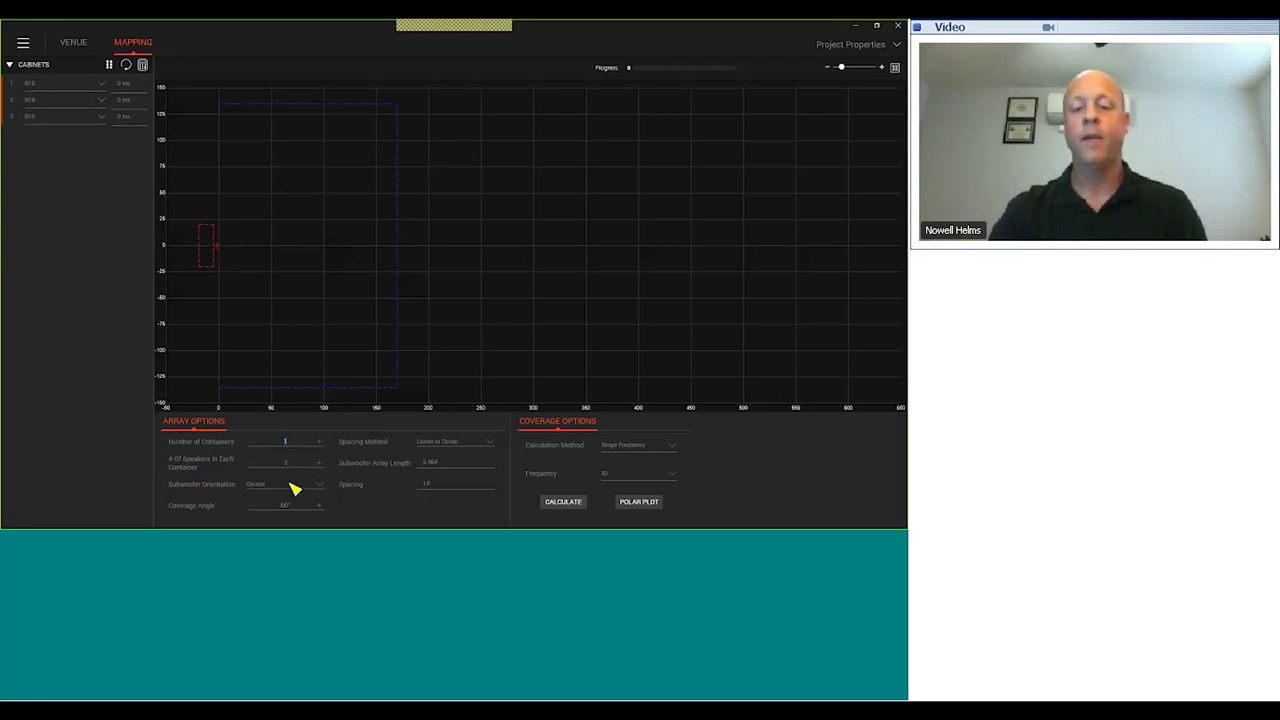
Step: Enter 10 containers and set 2 B18 speakers per container
text(10)
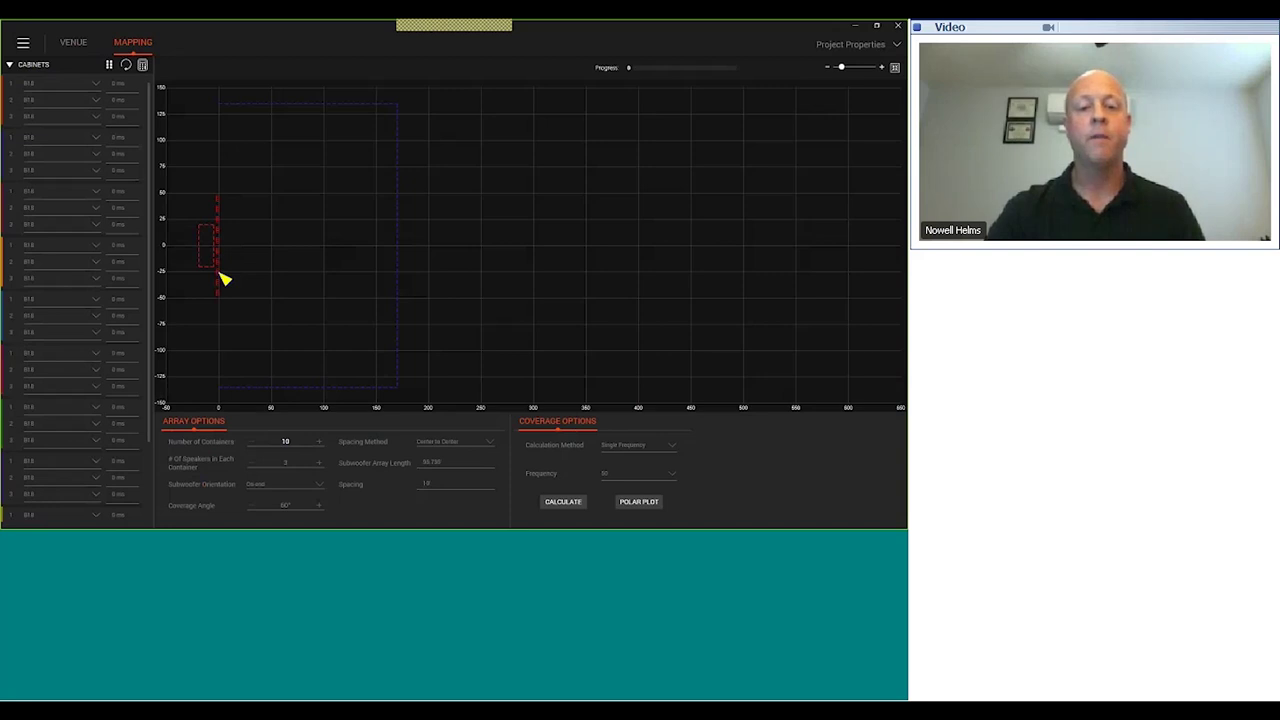
key(ctrl+a)
click(288, 465)
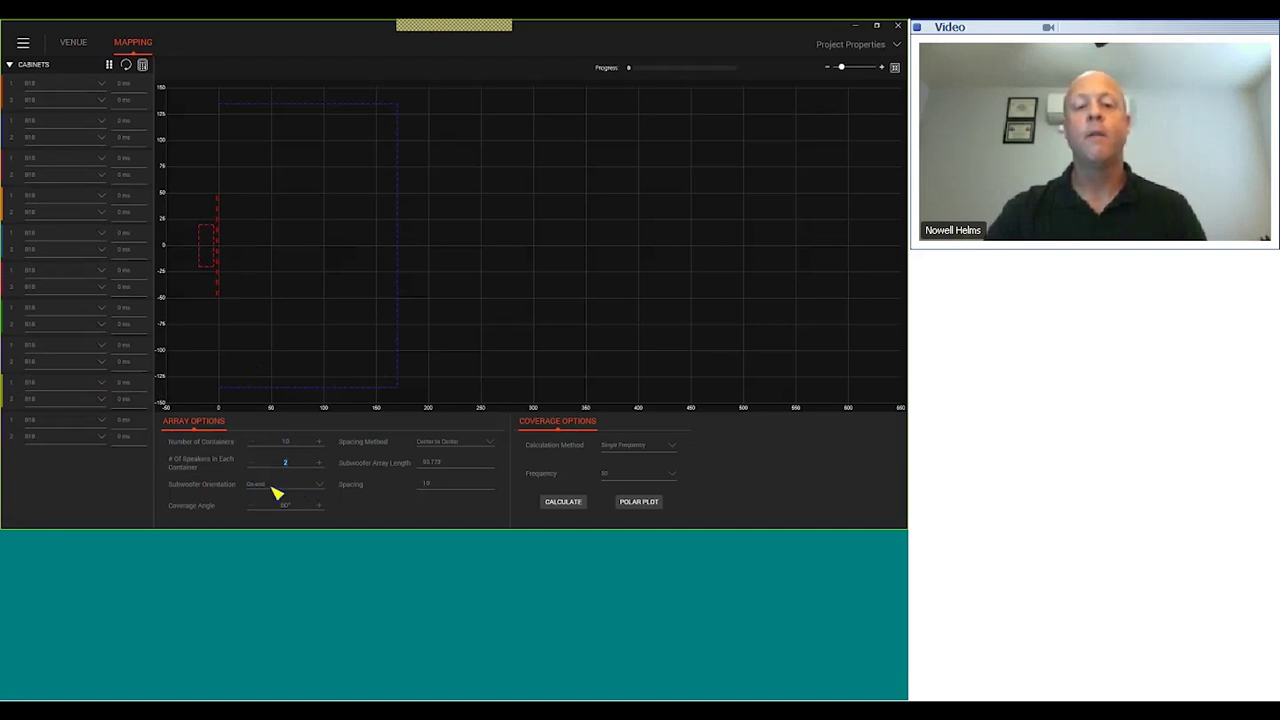
Step: Set subwoofer orientation to Horizontal and the spacing between containers to 8
click(322, 488)
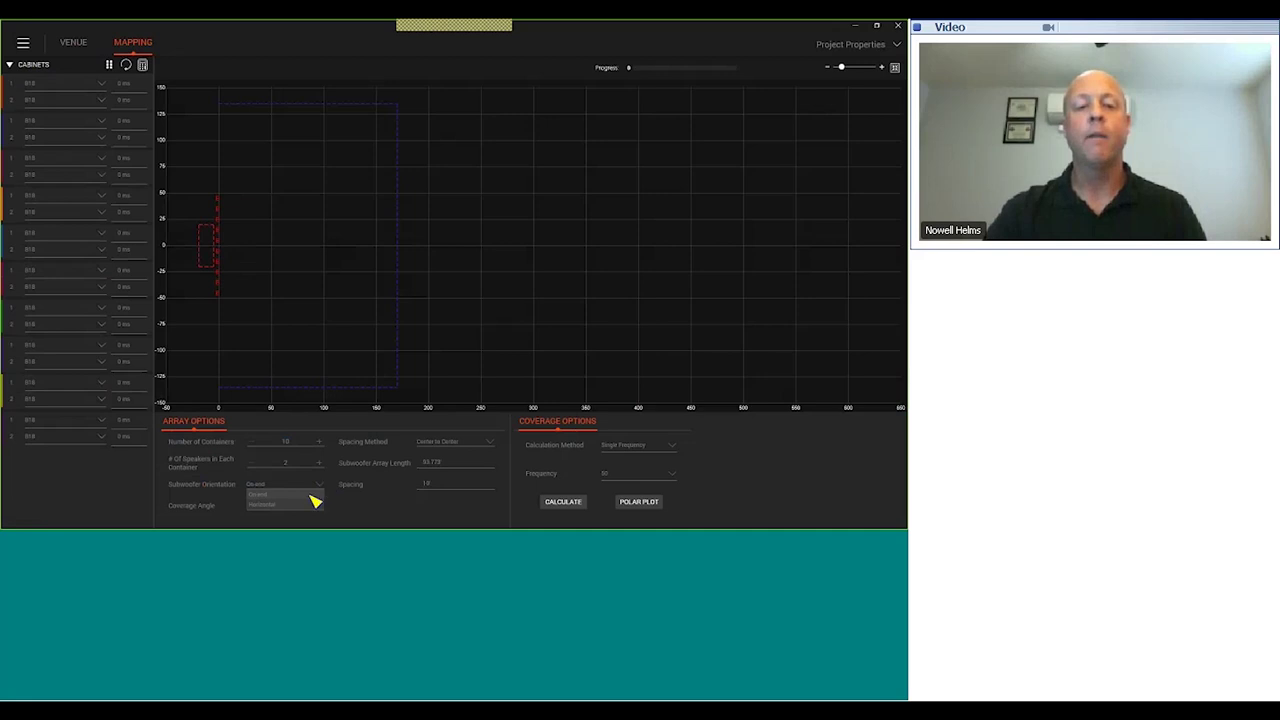
click(286, 505)
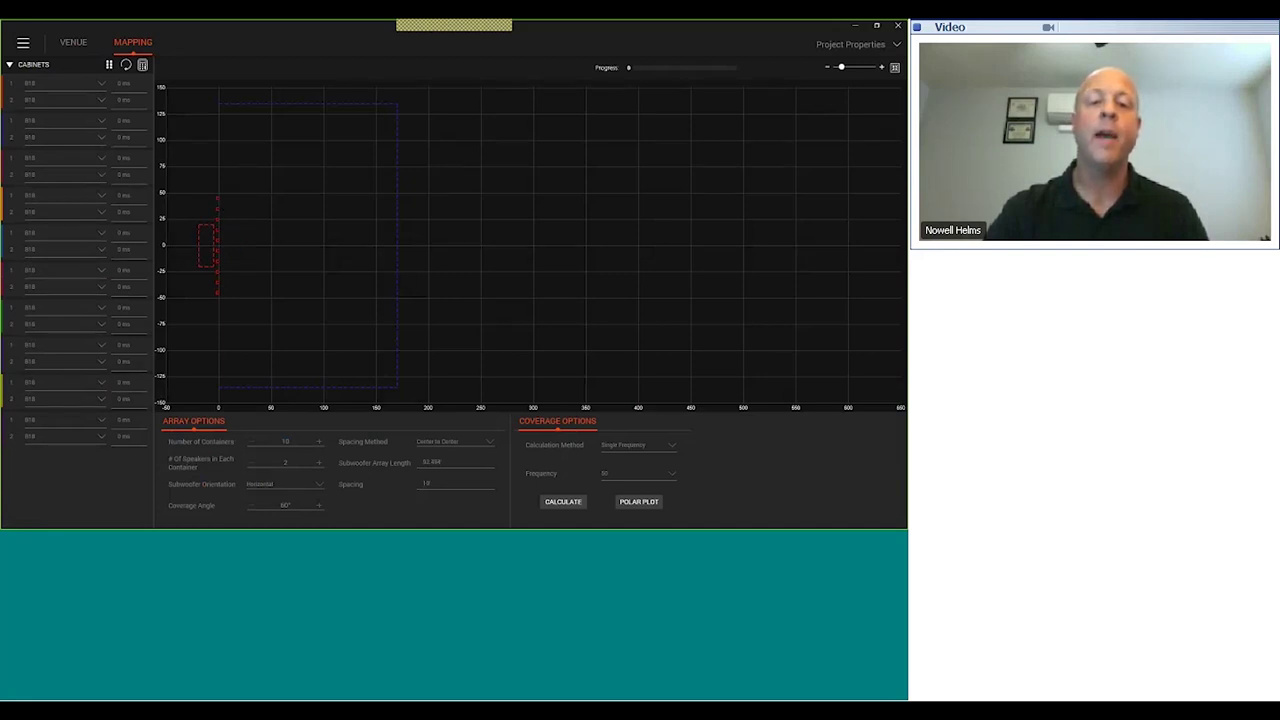
click(316, 487)
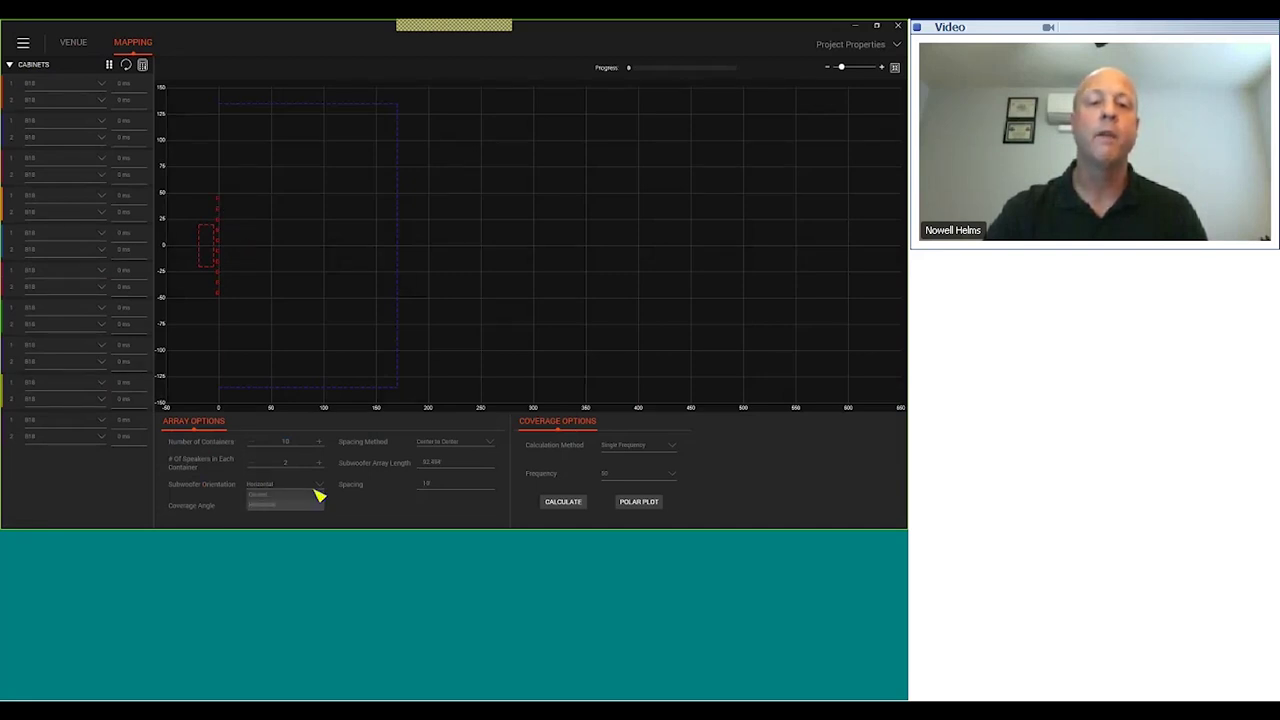
click(316, 494)
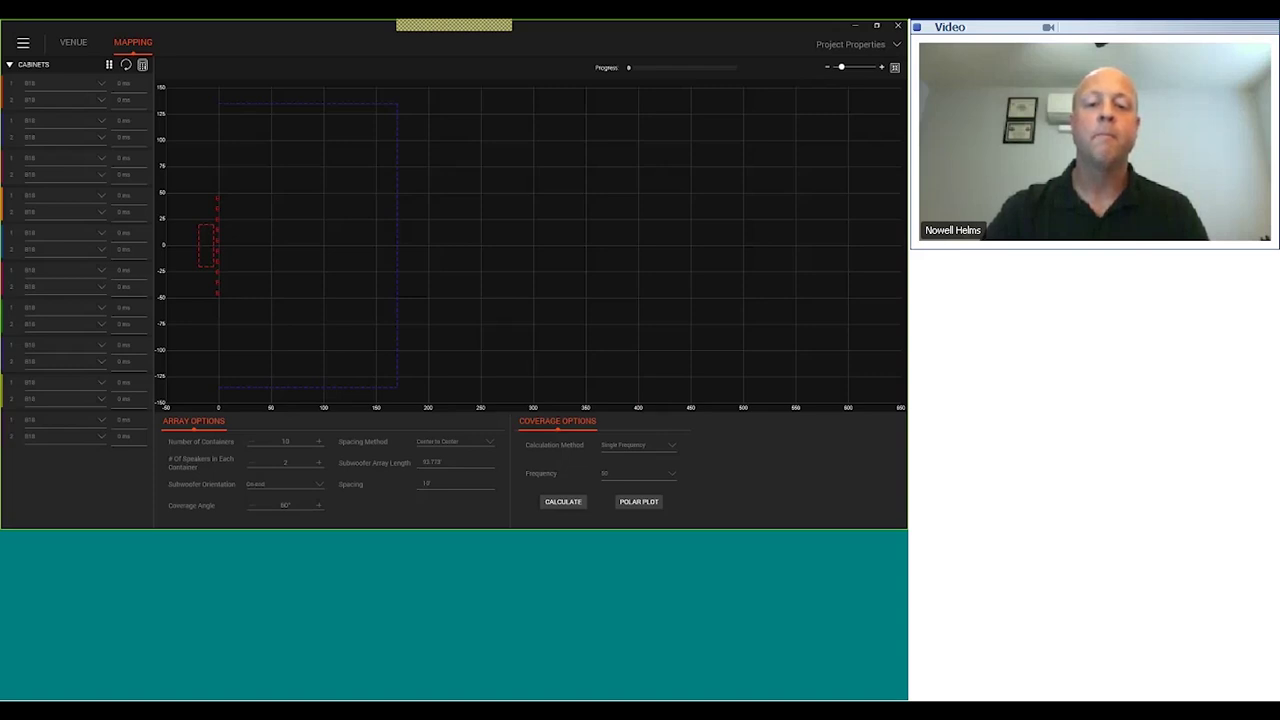
click(319, 486)
click(298, 501)
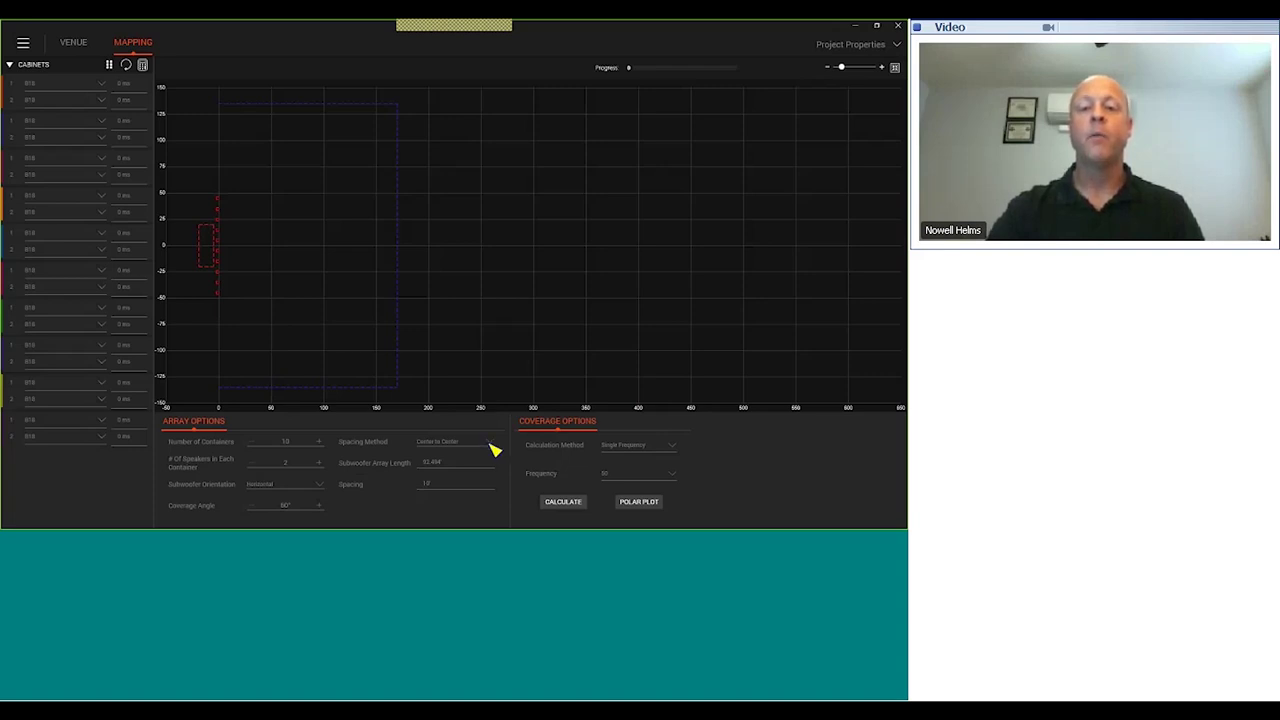
click(426, 484)
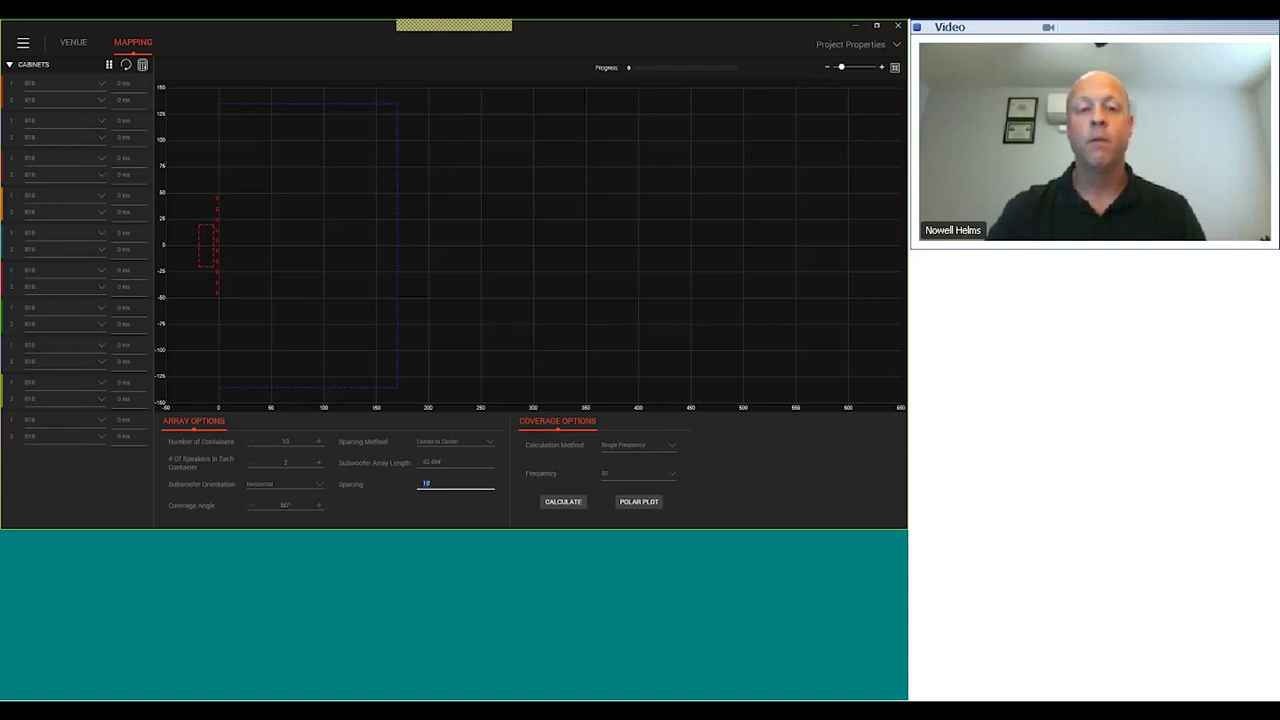
text(8)
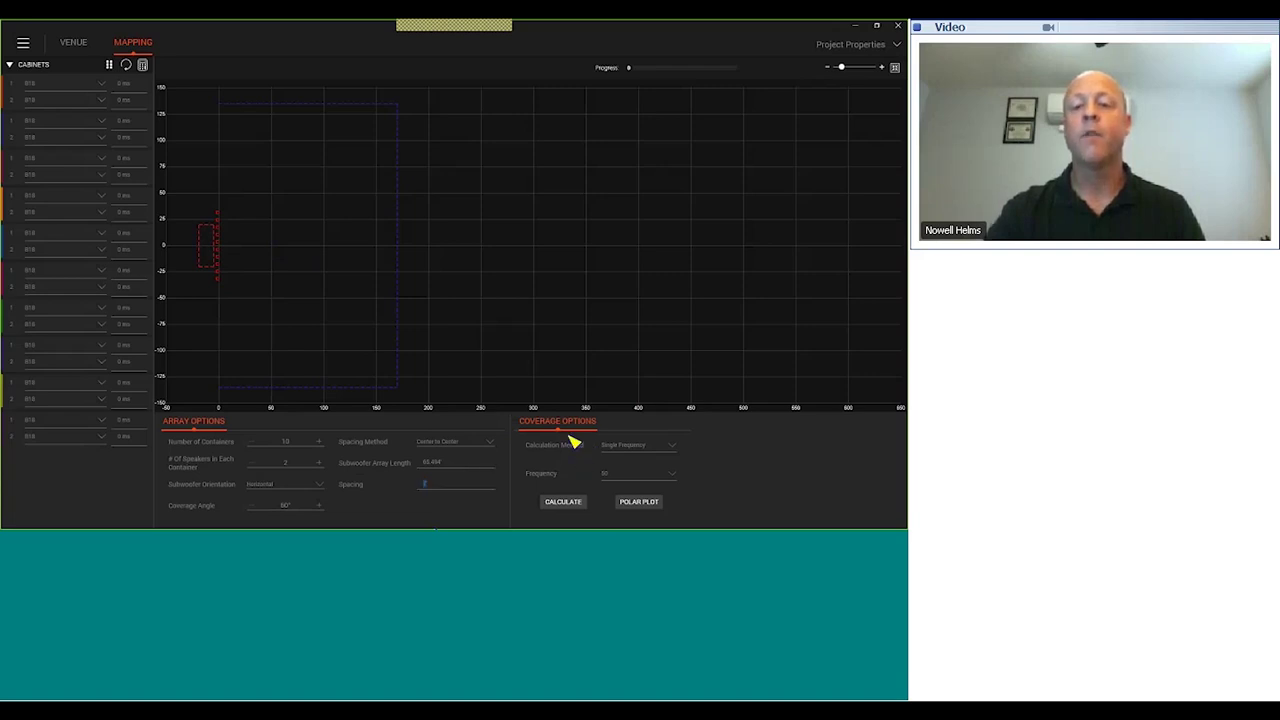
Step: Calculate the coverage map and per-cabinet delays, from 0 ms centre to 7.414 ms ends
click(566, 503)
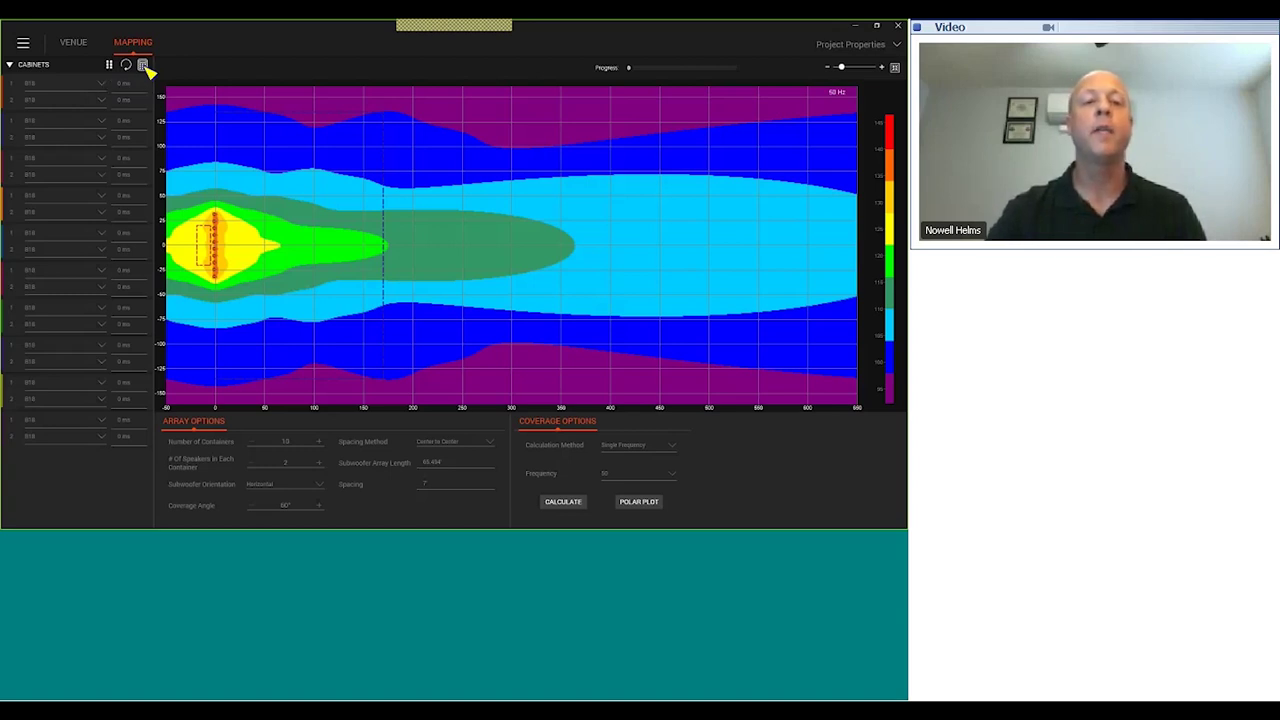
click(143, 65)
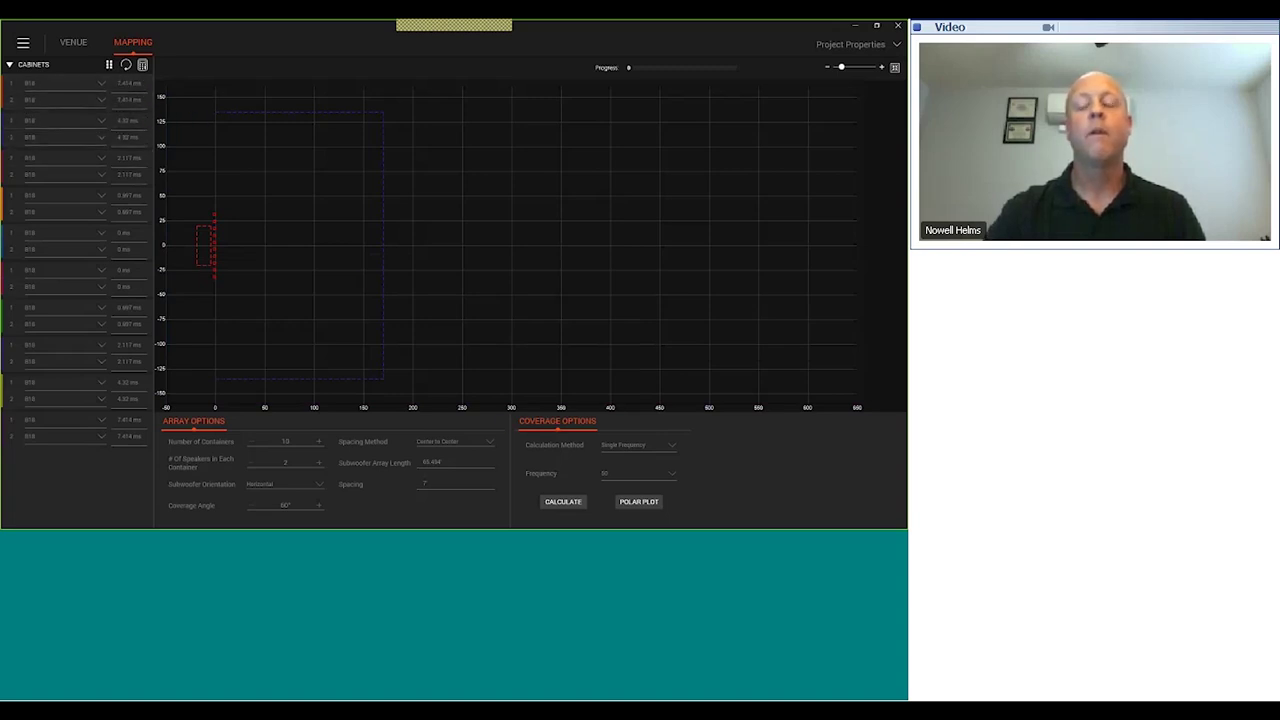
Step: Recompute the B18 subwoofer coverage map using the calculated cabinet delays
click(564, 502)
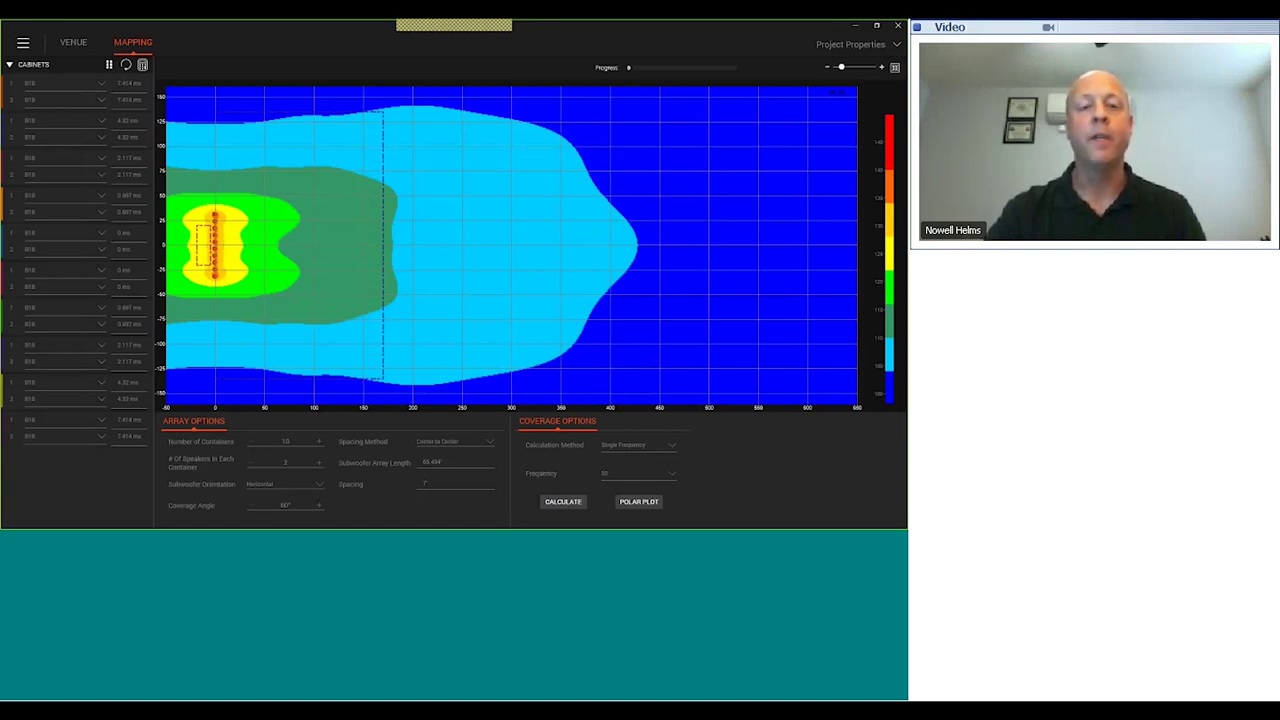
click(23, 43)
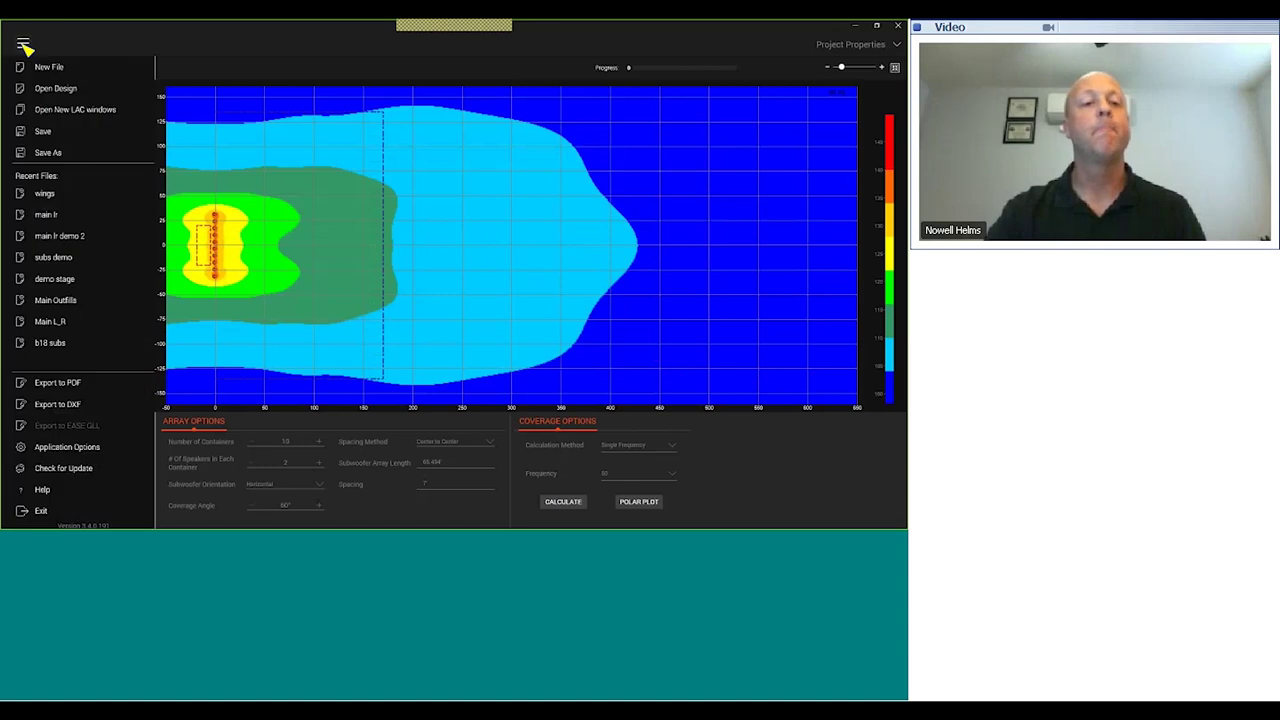
Step: Save the subwoofer project as 'subs demo' in the final folder
click(48, 153)
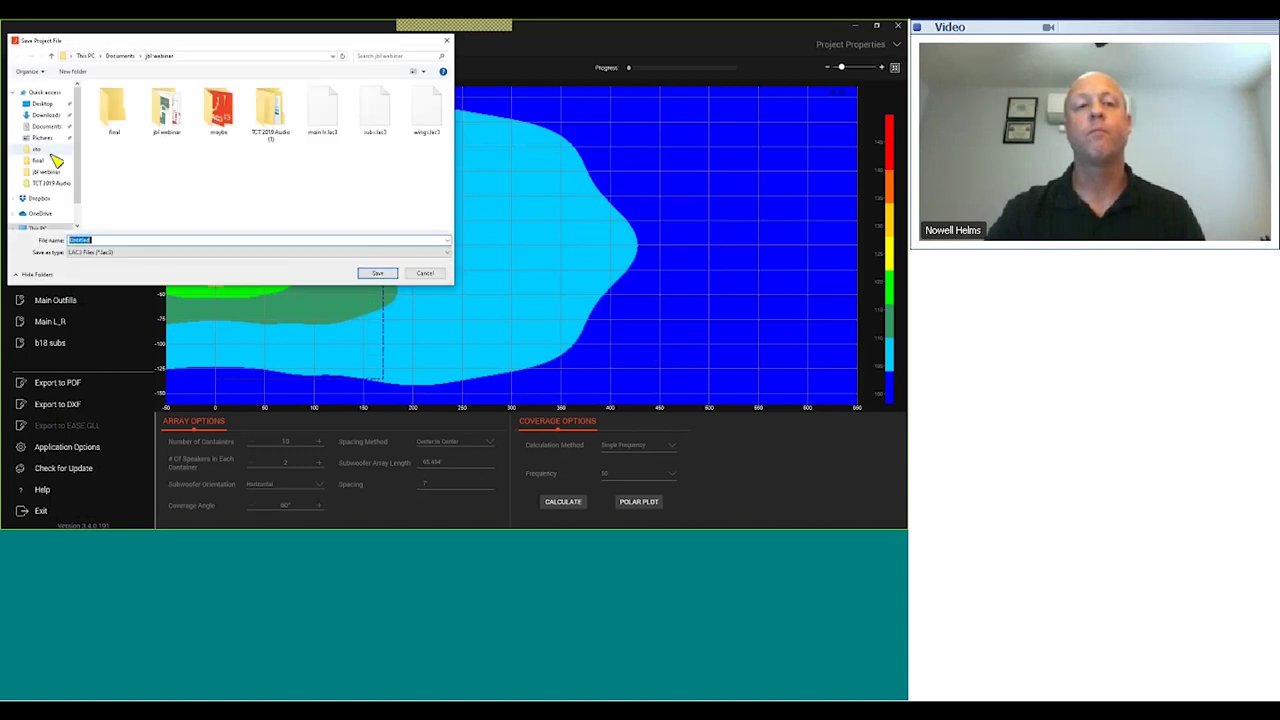
click(112, 112)
double_click(115, 118)
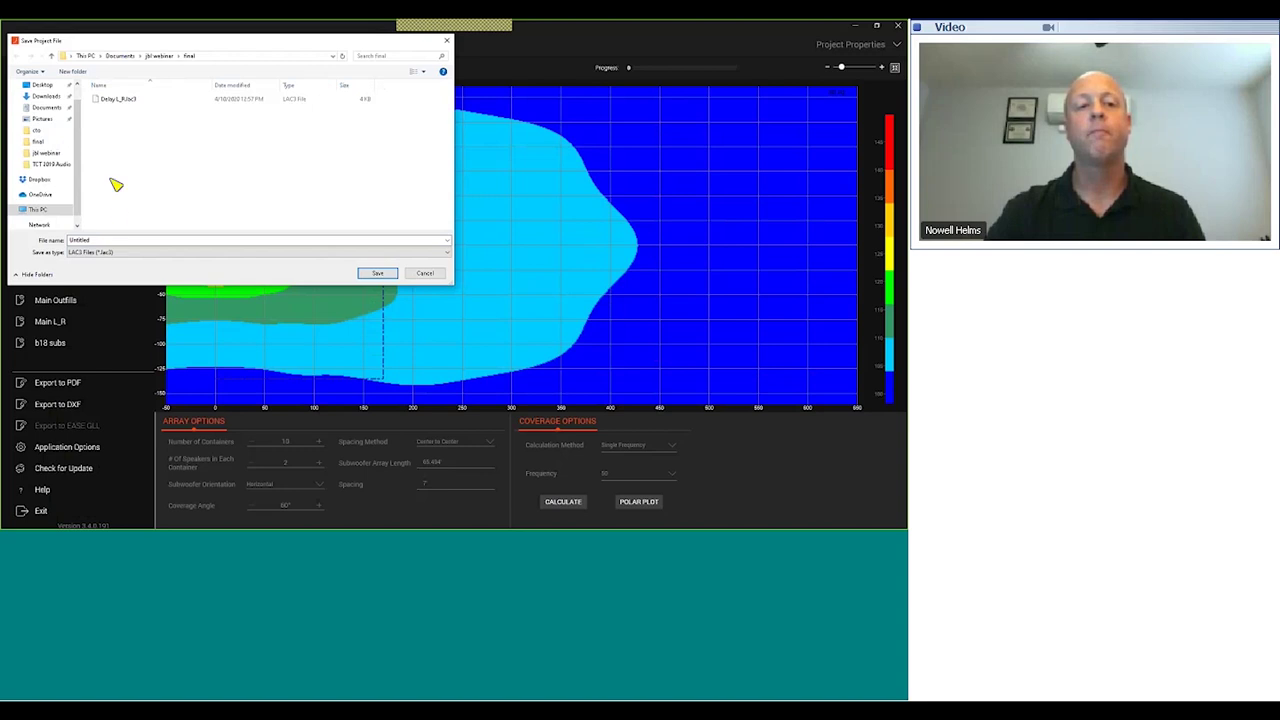
click(109, 240)
text(del)
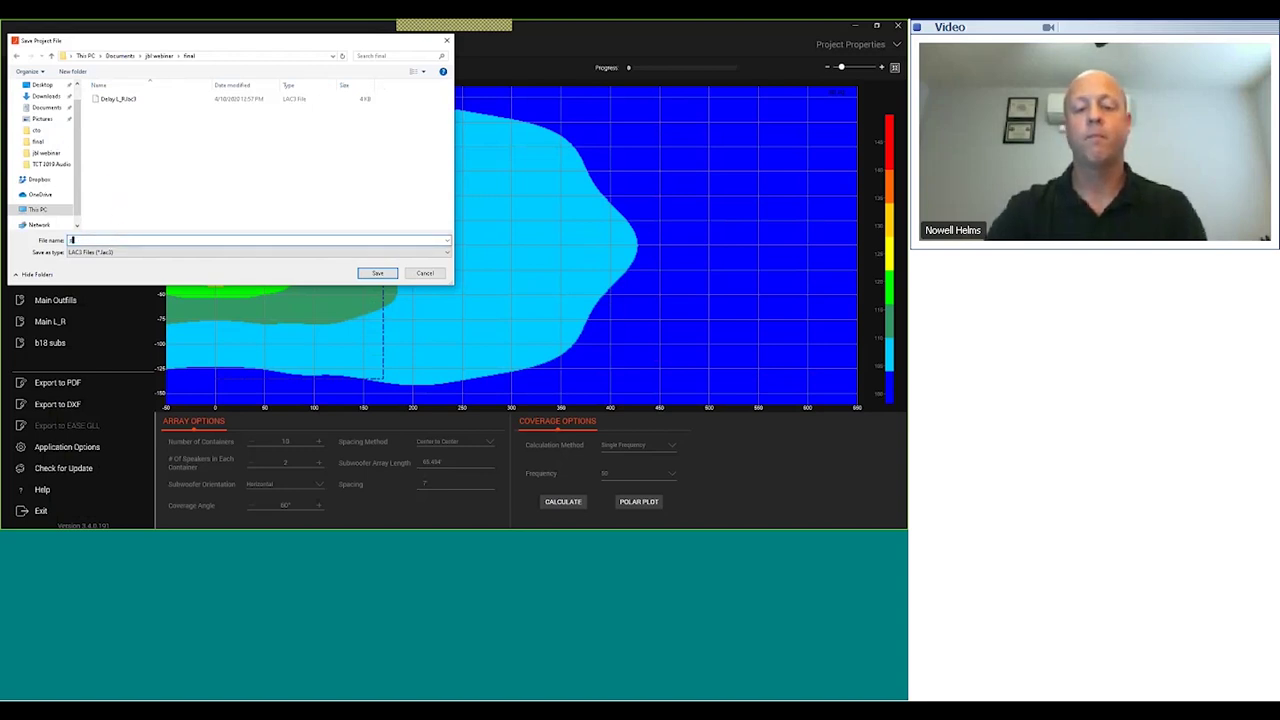
text(subs)
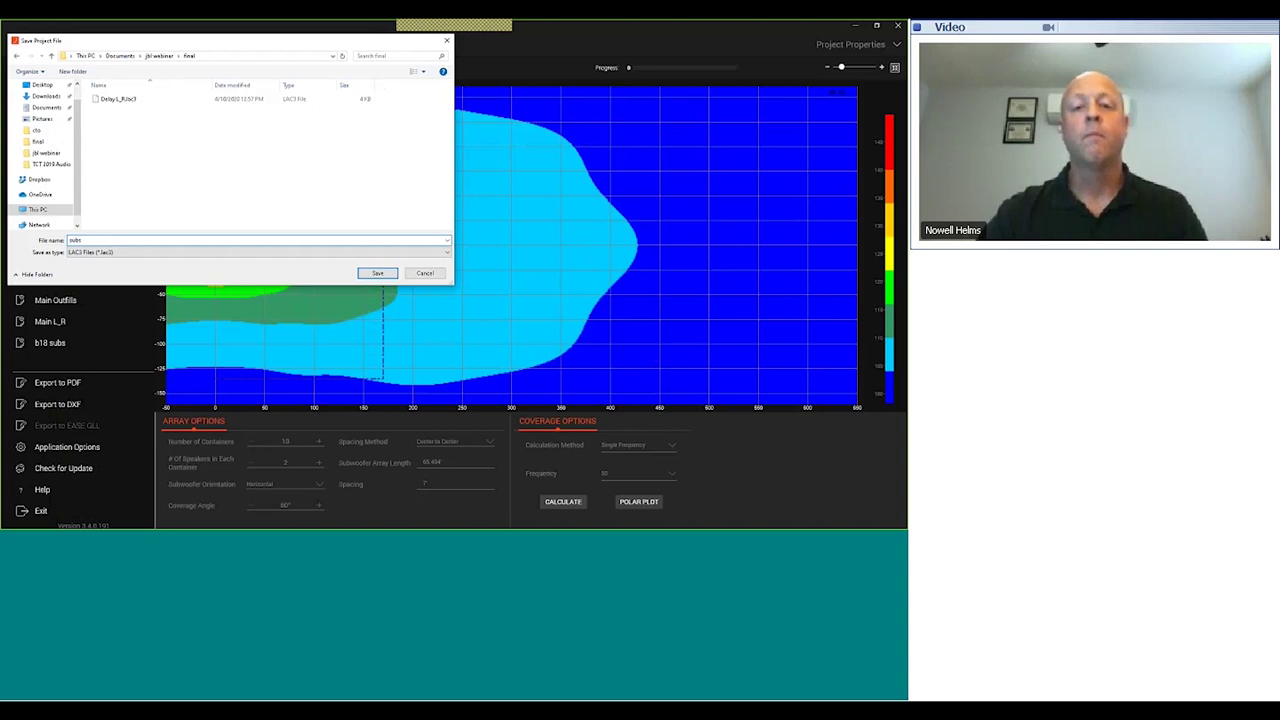
click(375, 274)
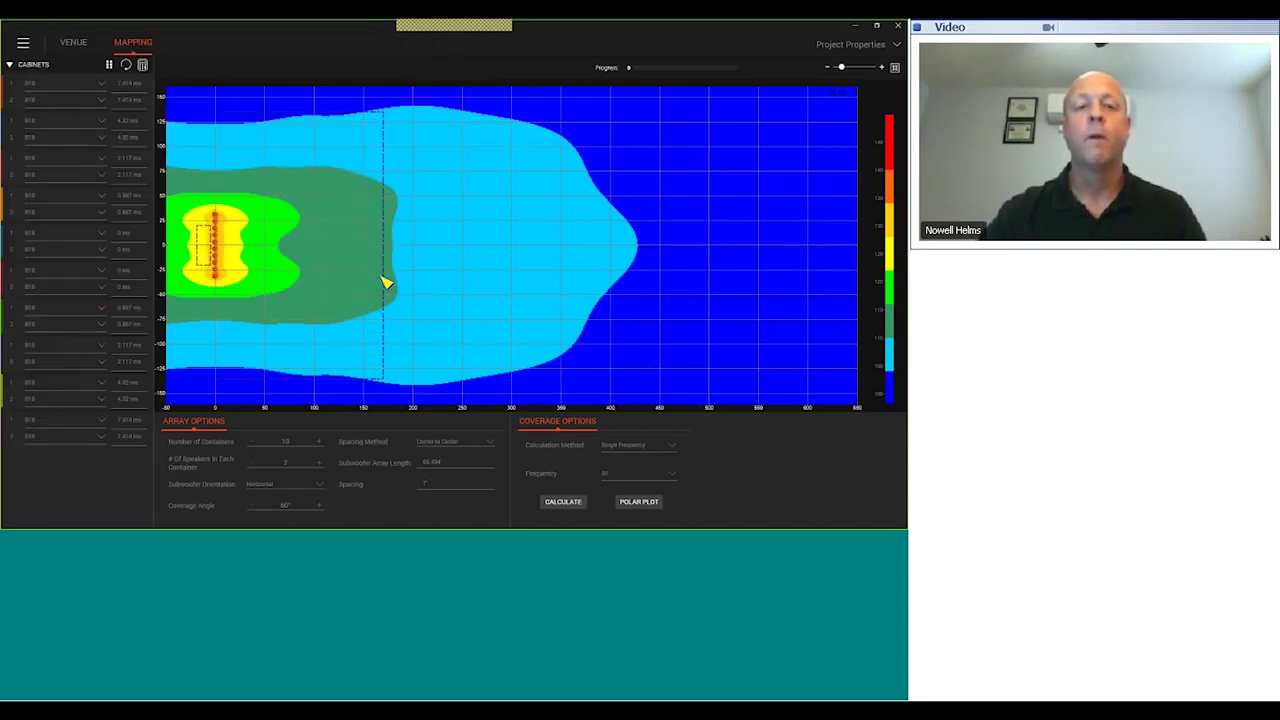
Step: Start a new Suspended Array project named 'main l' and continue to its venue setup
click(23, 44)
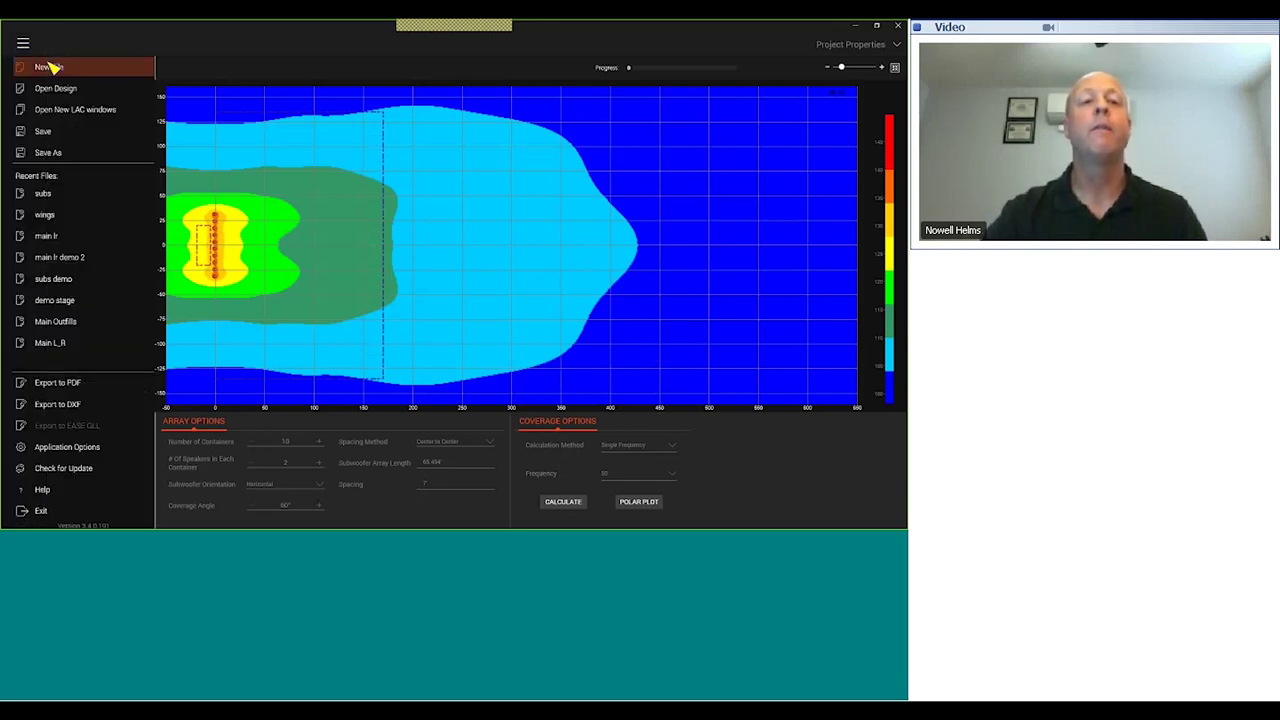
click(57, 68)
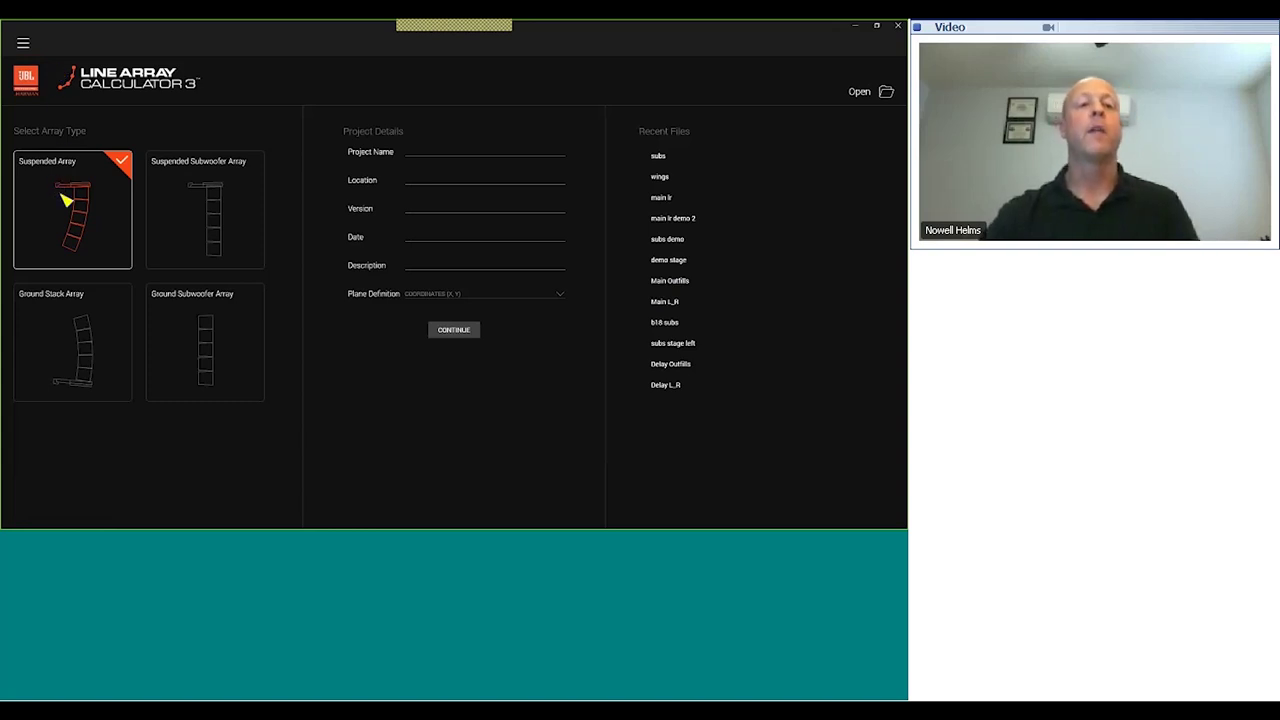
click(447, 152)
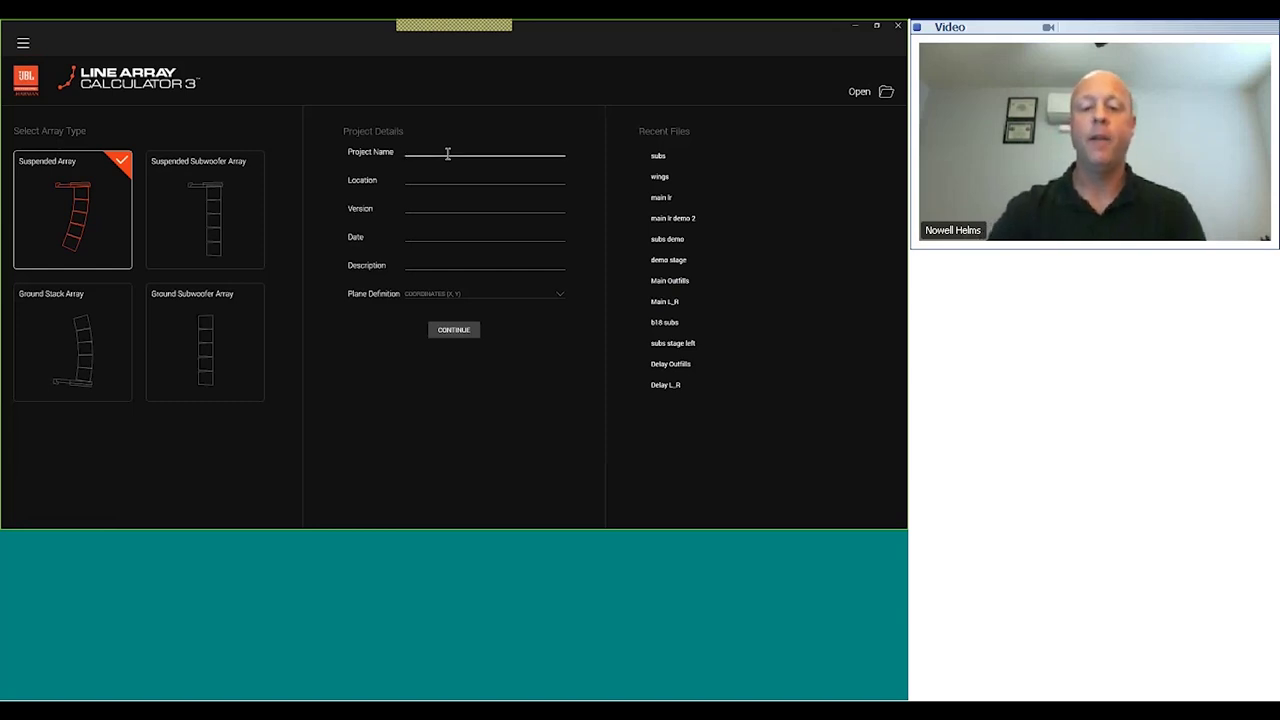
text(main lr)
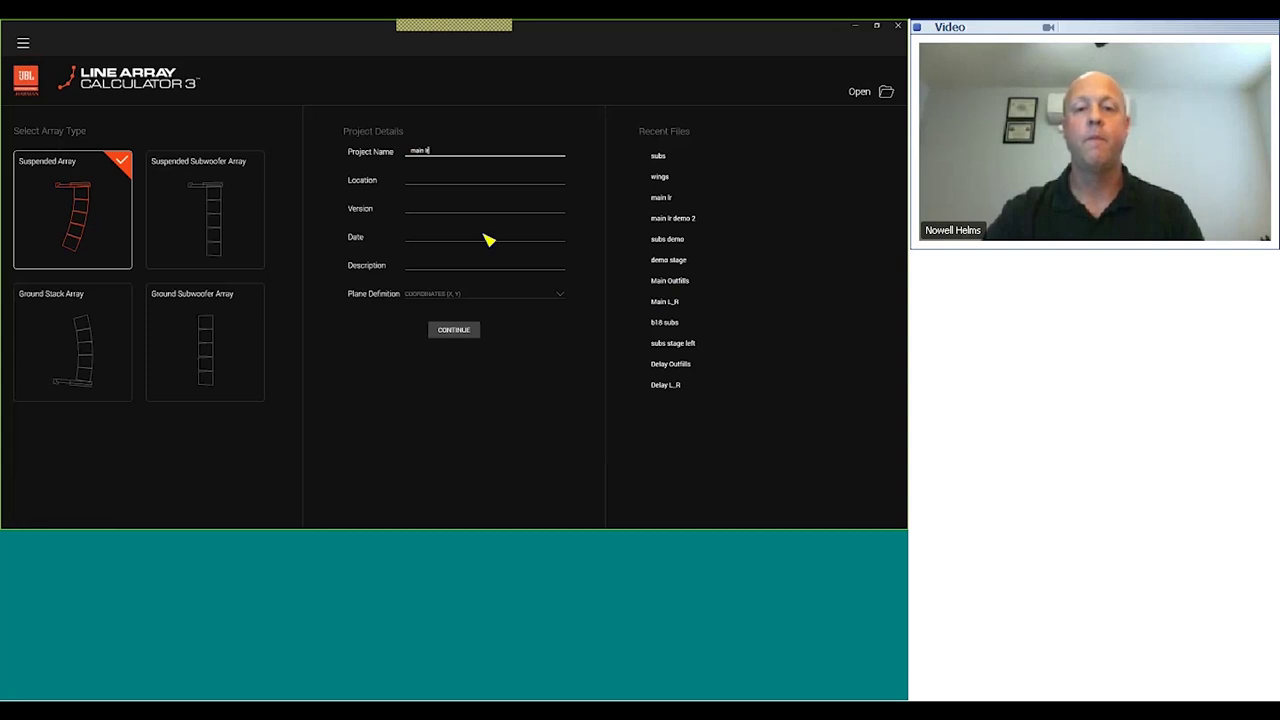
click(453, 330)
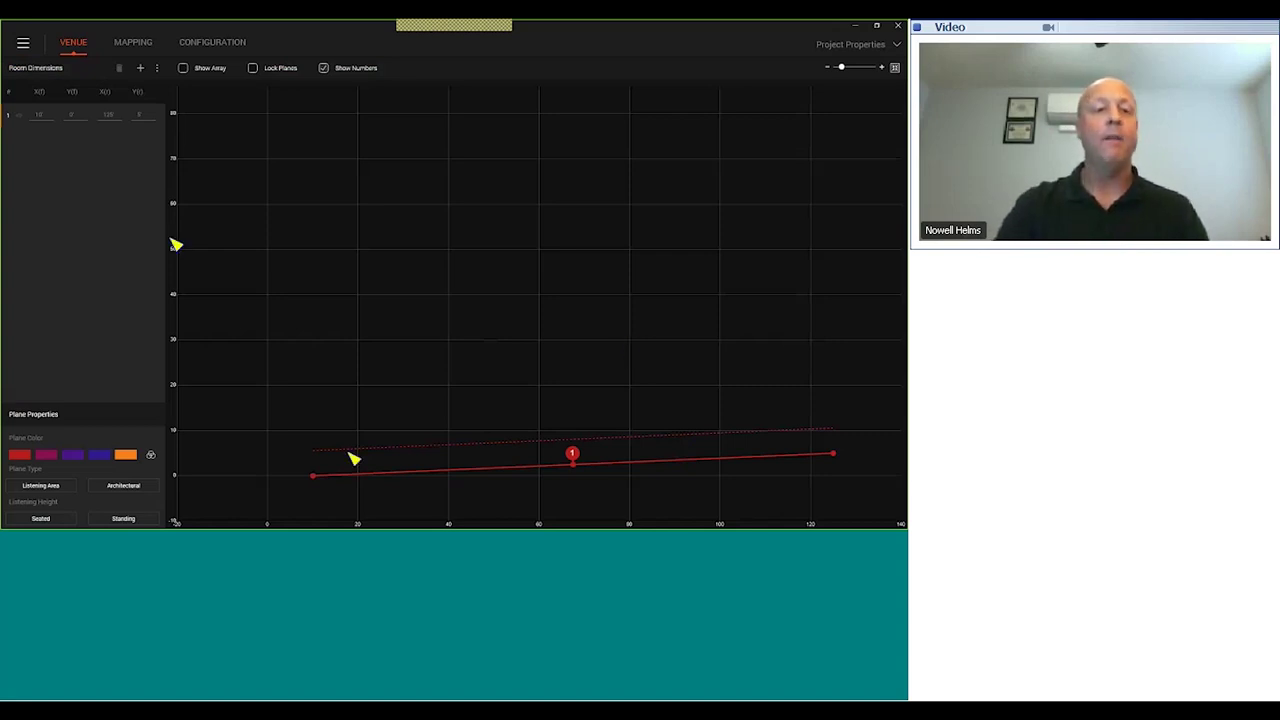
Step: Flatten listening plane 1 to an end height of 0, entering 14 for its end coordinate
click(40, 117)
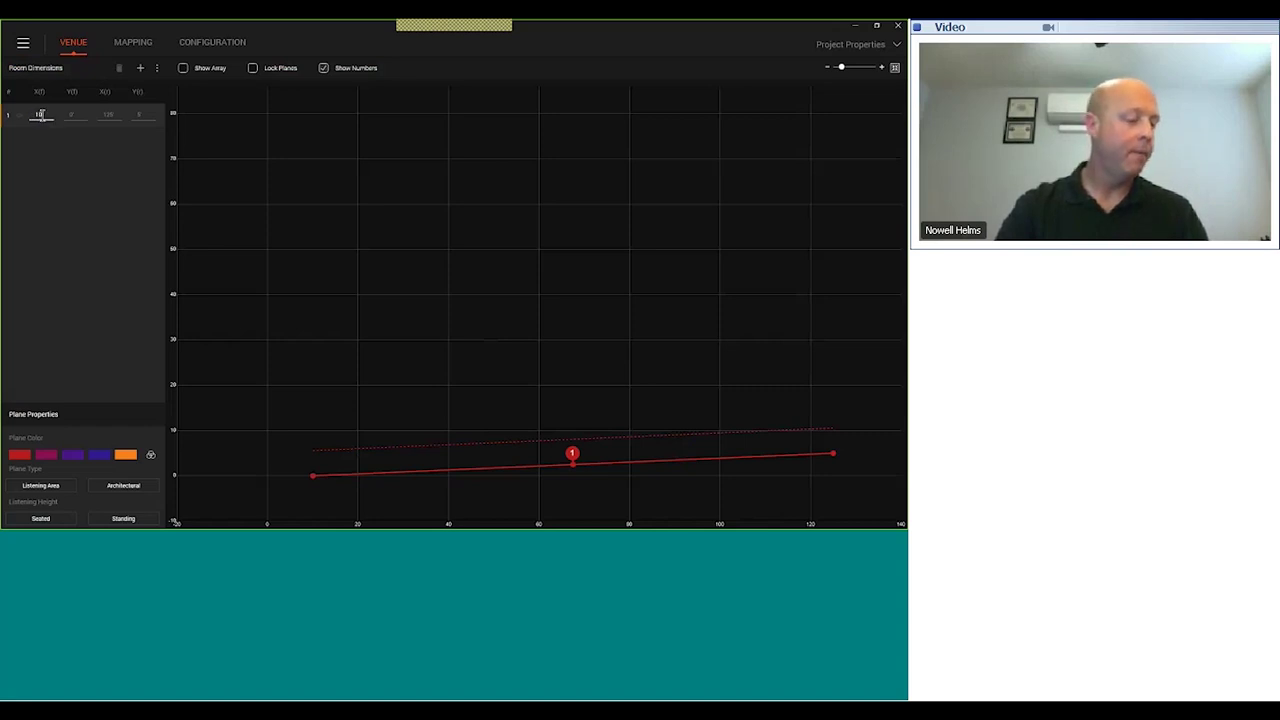
key(Tab)
key(Tab)
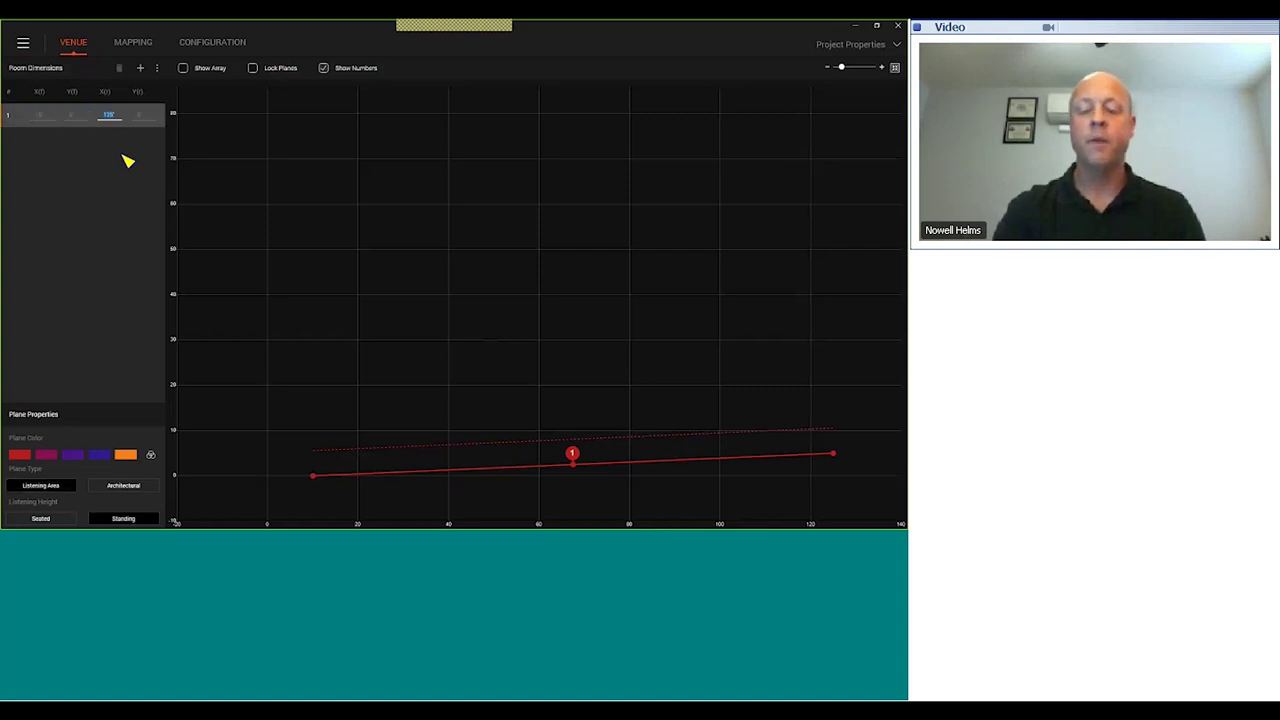
text(14)
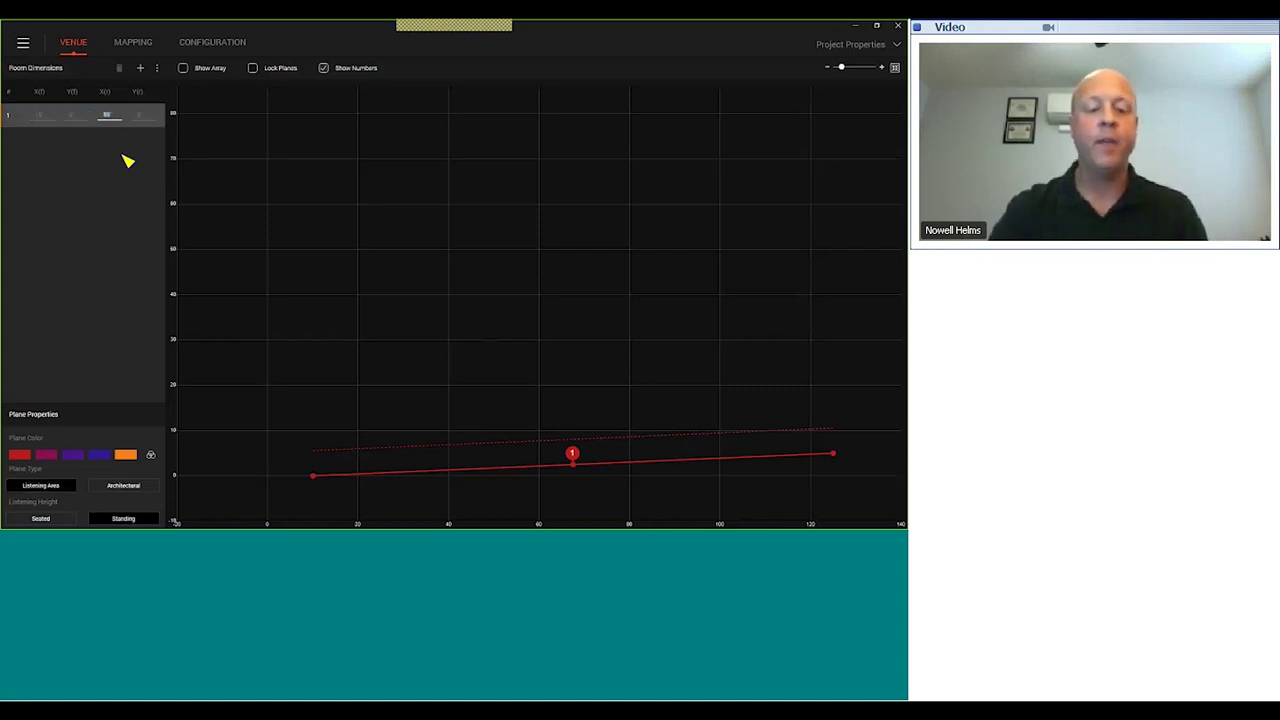
key(Tab)
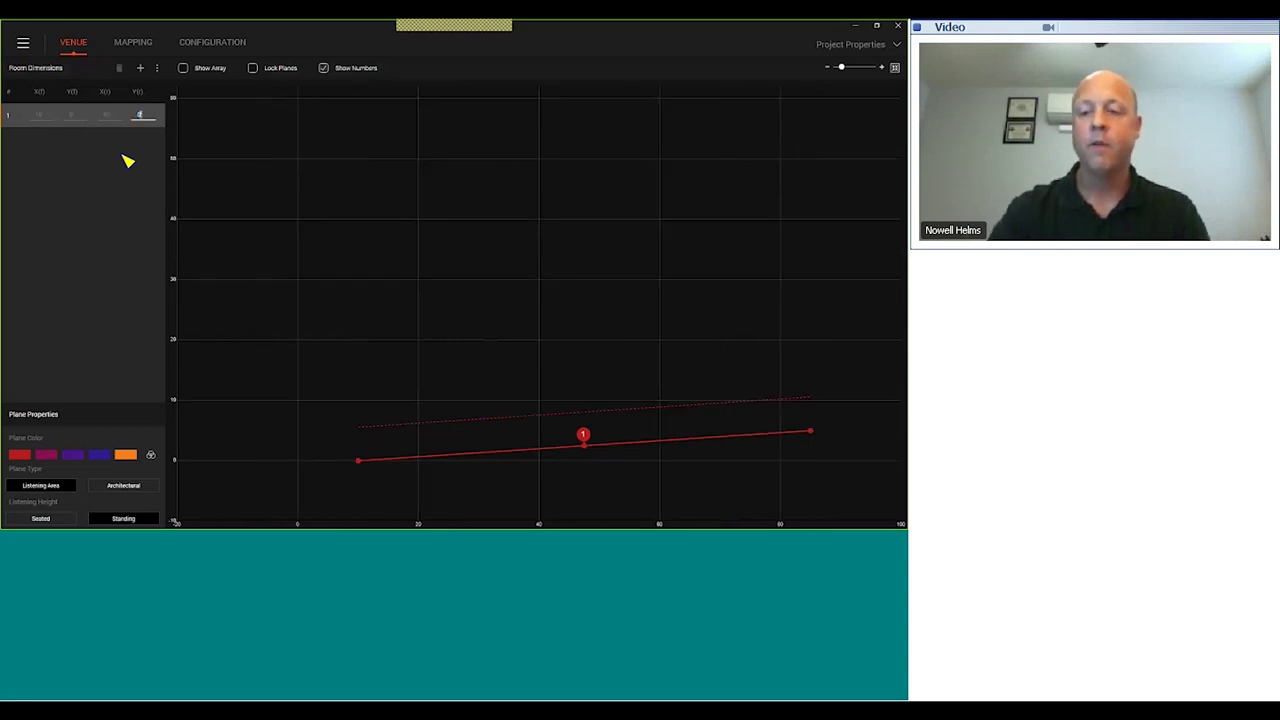
text(0)
key(Return)
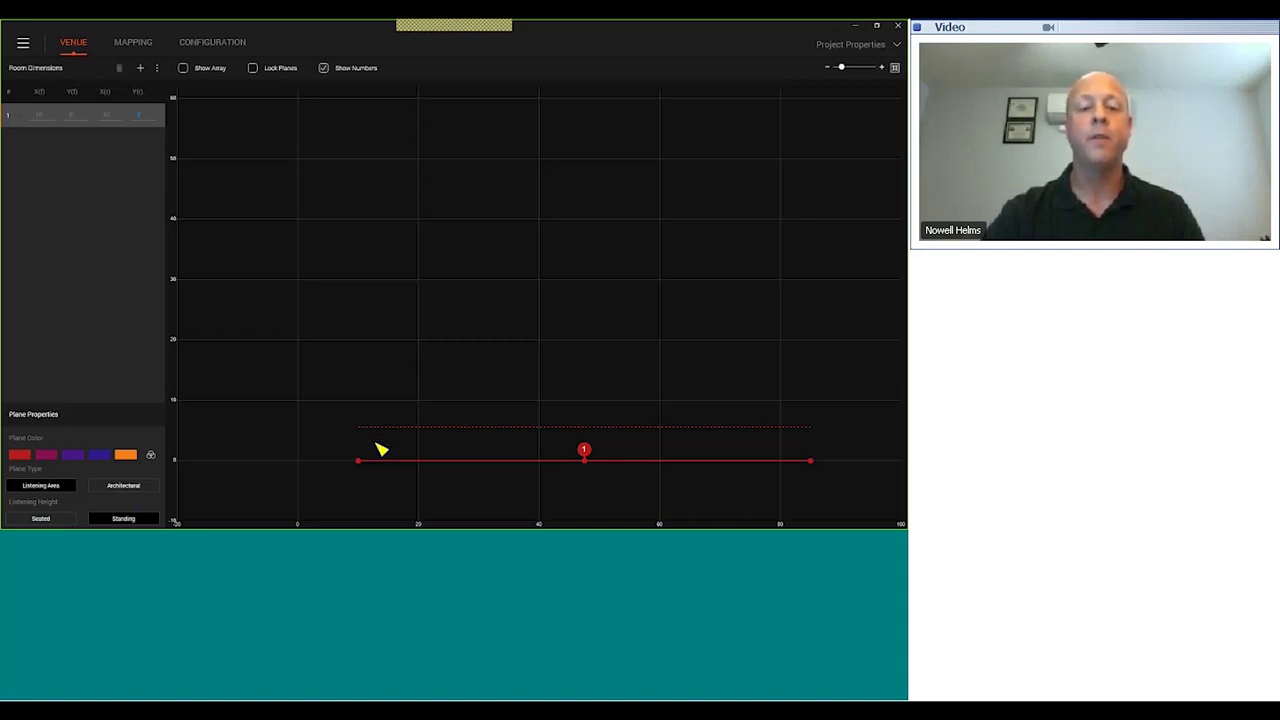
Step: Set the listening height to Seated
click(58, 522)
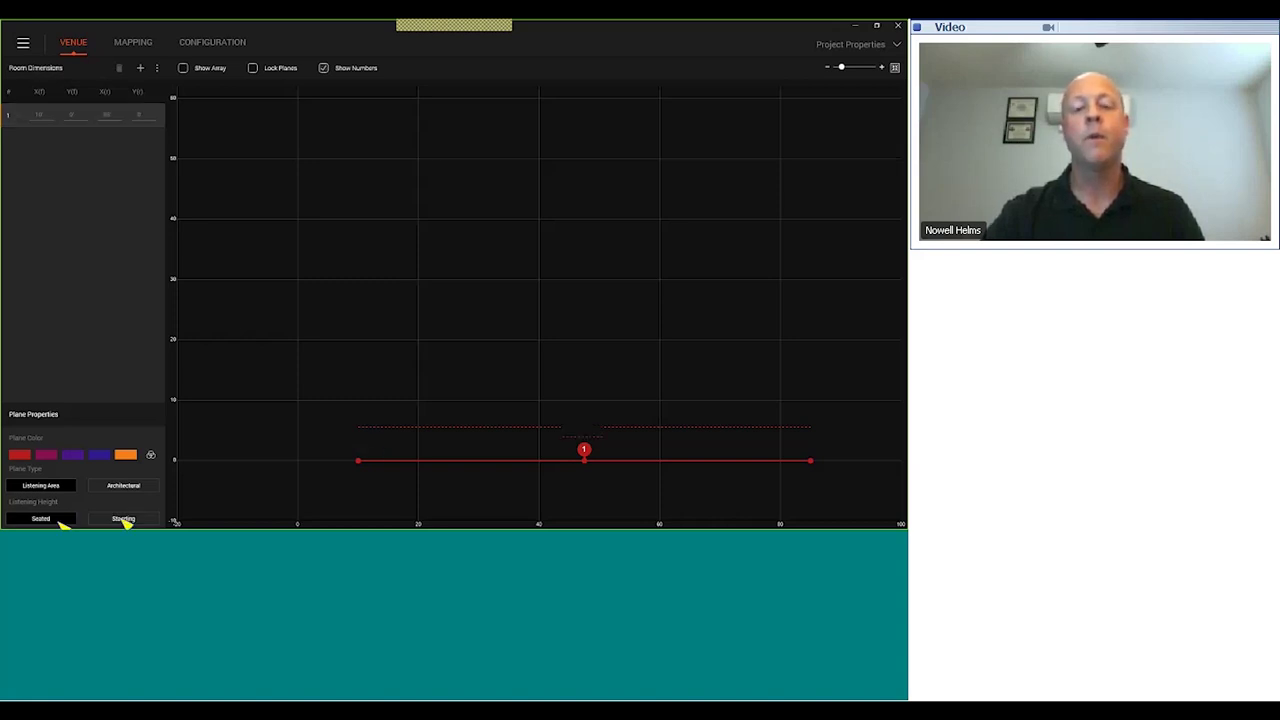
click(123, 519)
click(63, 522)
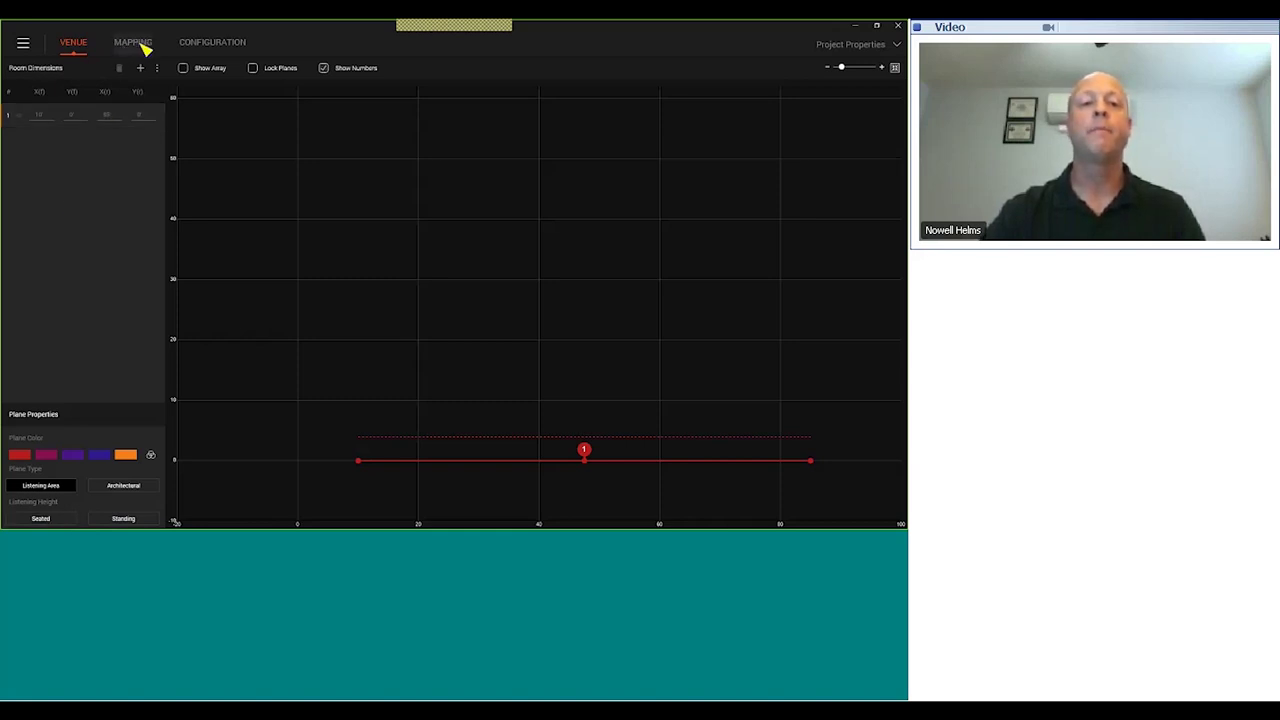
Step: Switch to the Mapping view with VTX V20 as the system type
click(142, 45)
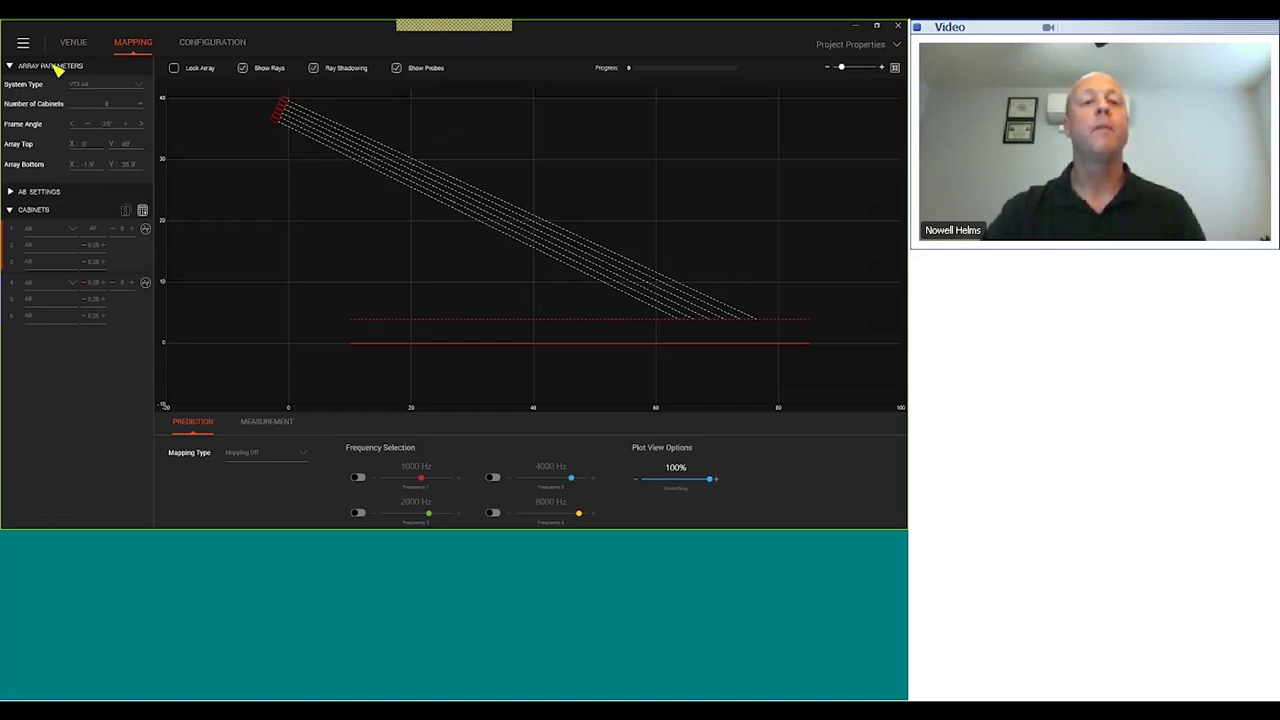
click(142, 87)
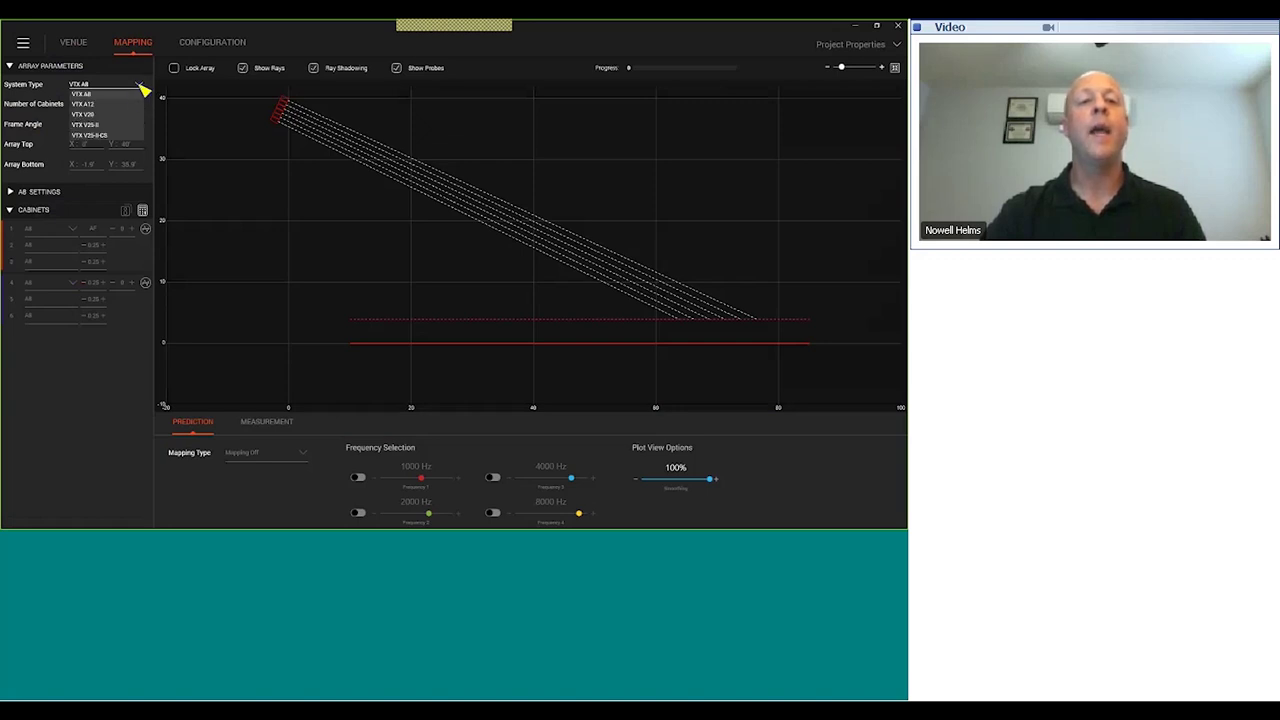
click(90, 115)
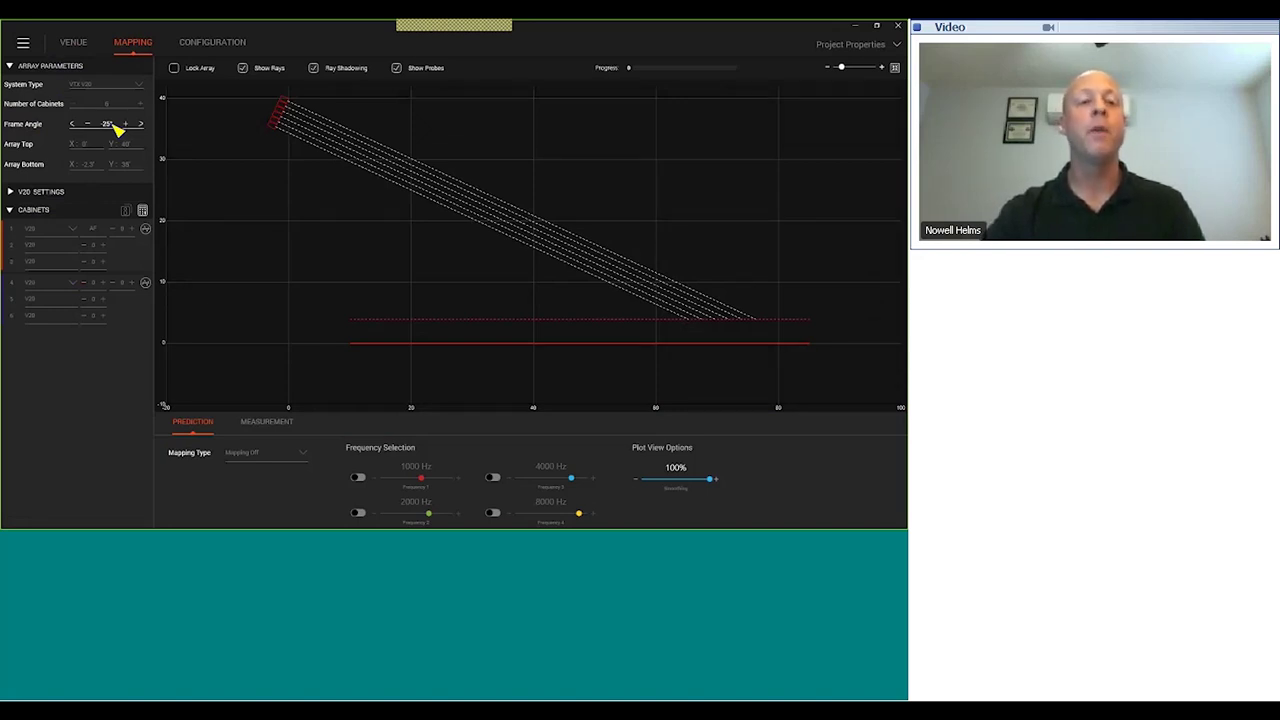
Step: Set the array top height to 36'
click(125, 143)
text(40)
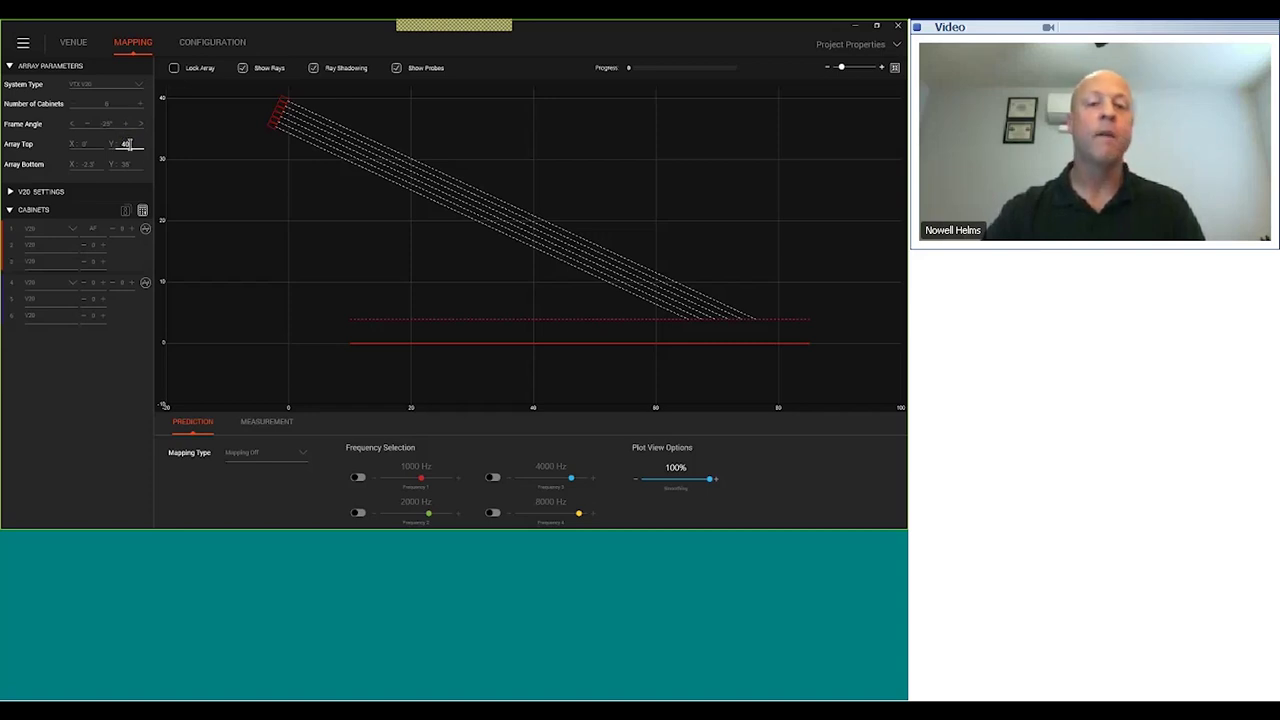
key(BackSpace)
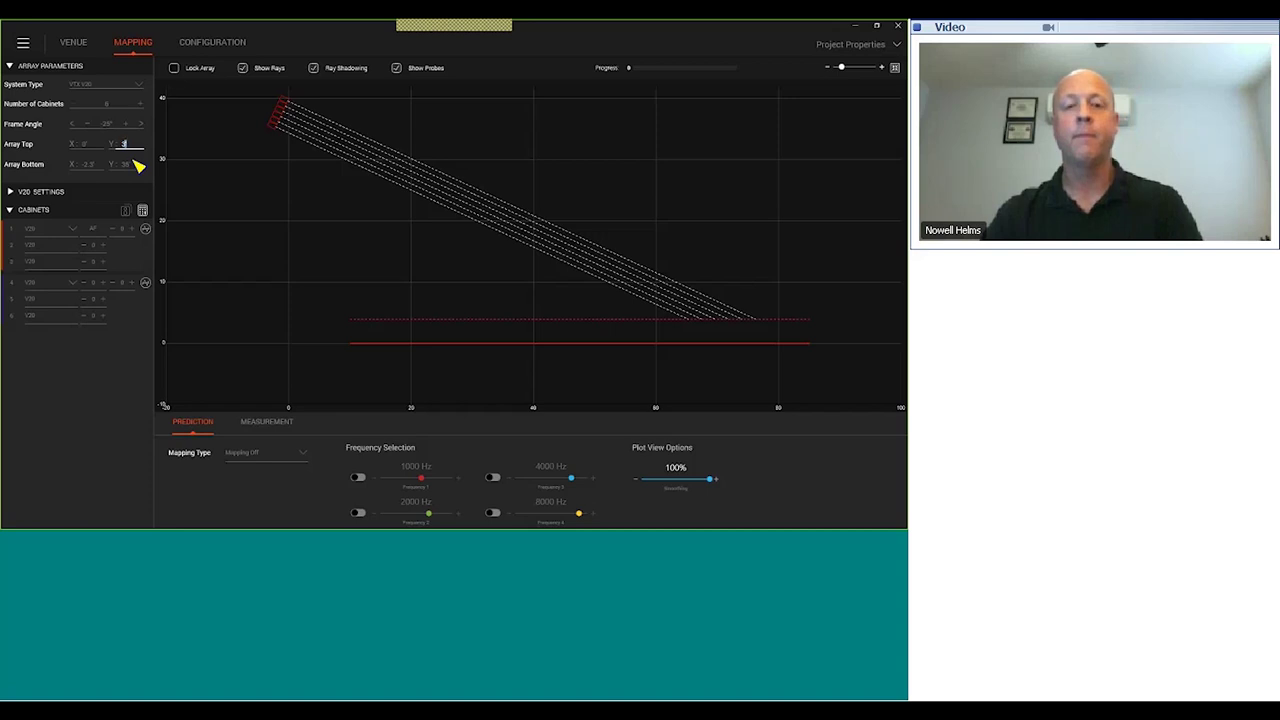
text(6)
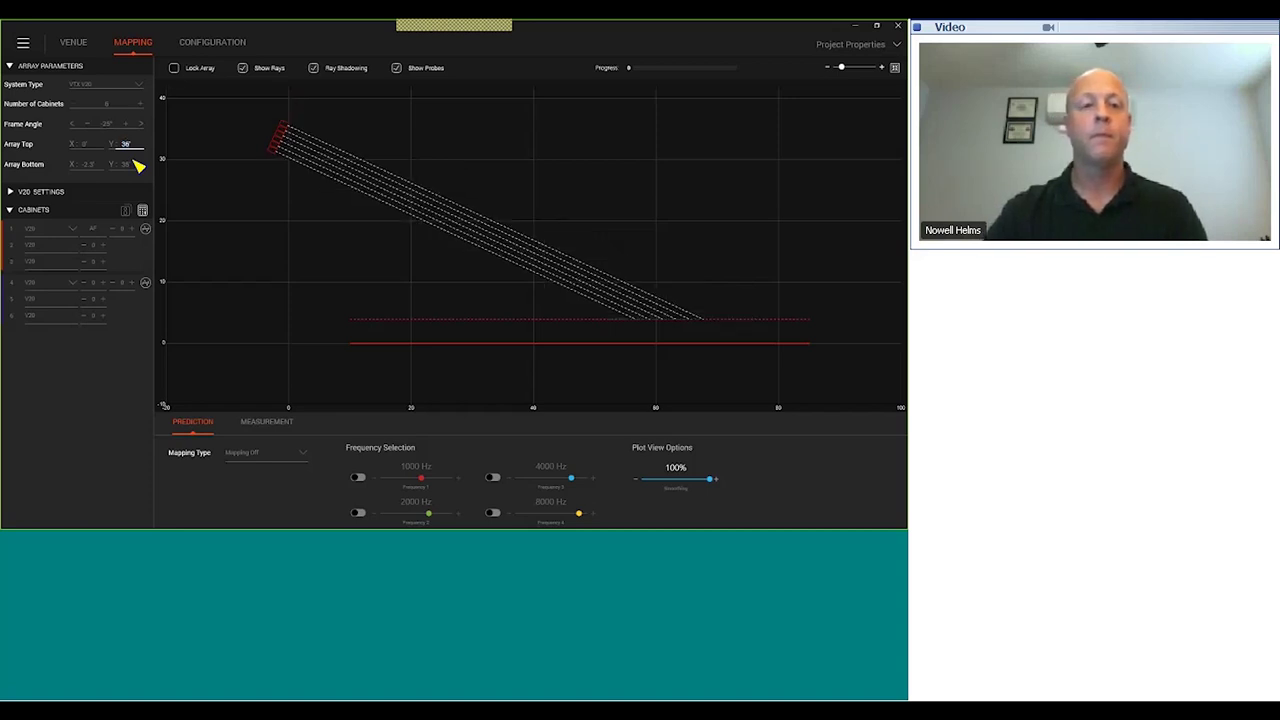
key(Return)
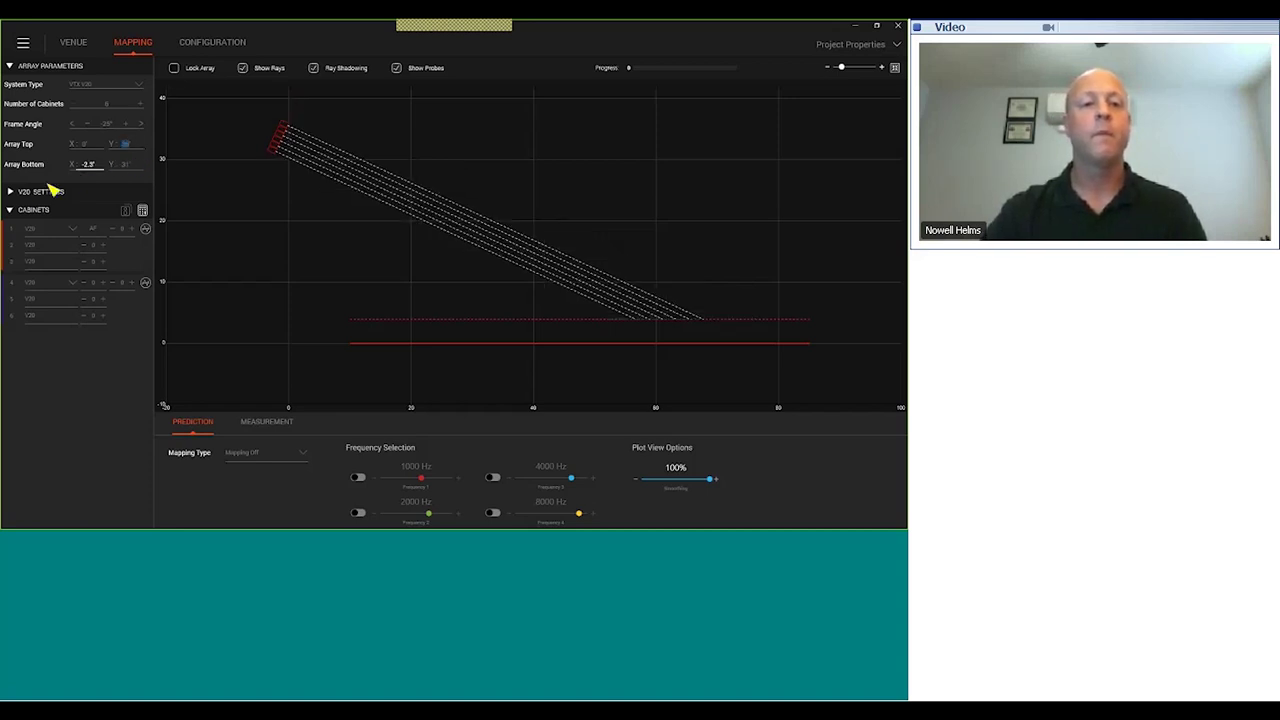
Step: Run the V20 array as 2CH - BiAmp with 2 x Boxes circuit grouping and auto-calculate splay angles
click(12, 192)
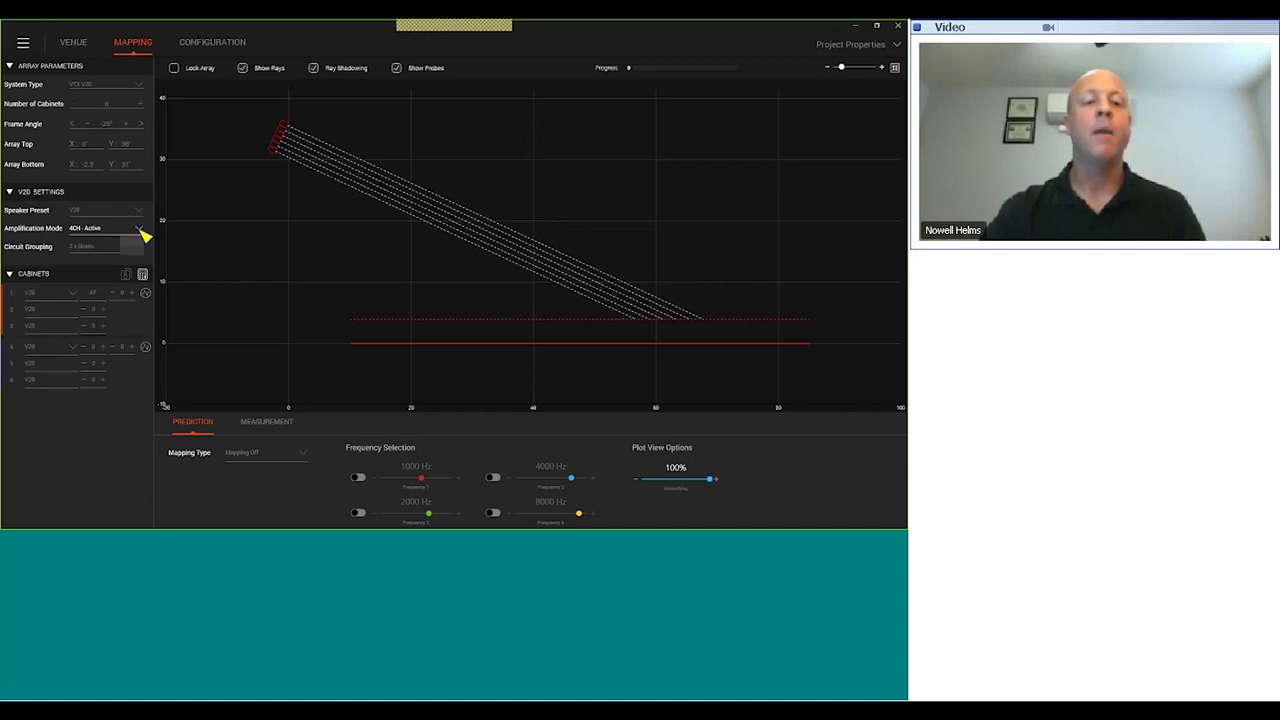
click(141, 230)
click(110, 252)
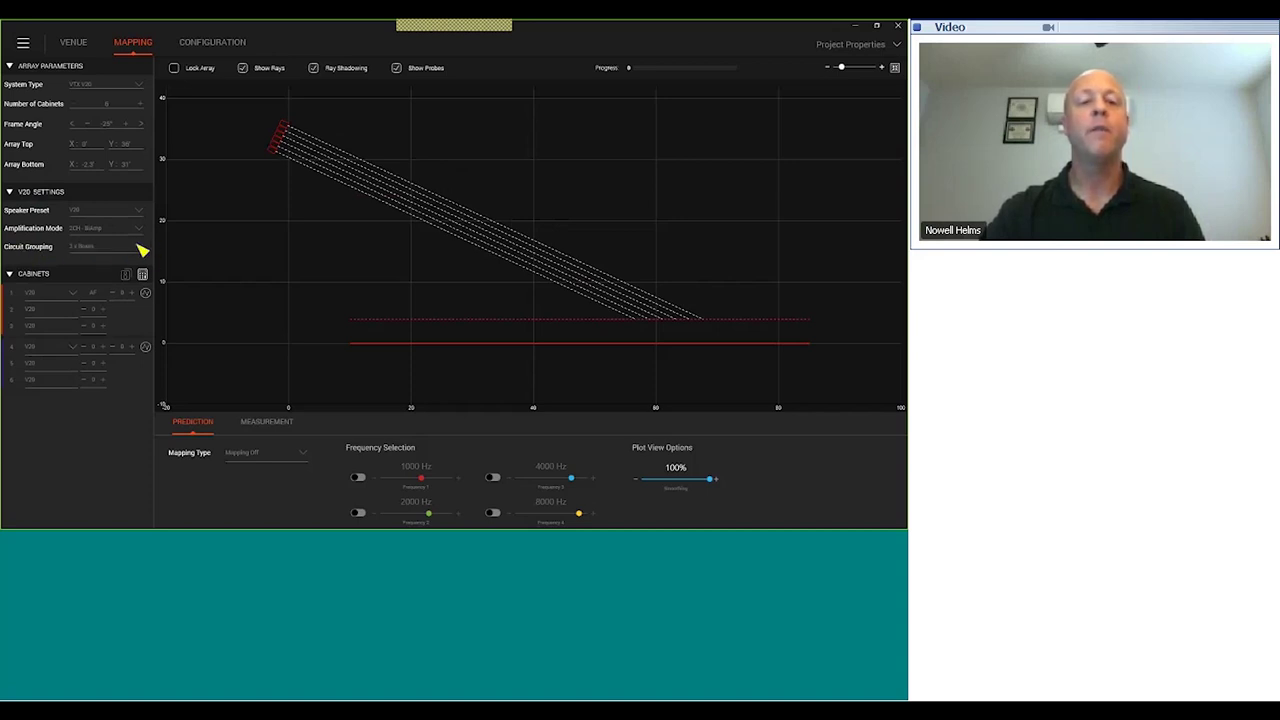
click(143, 251)
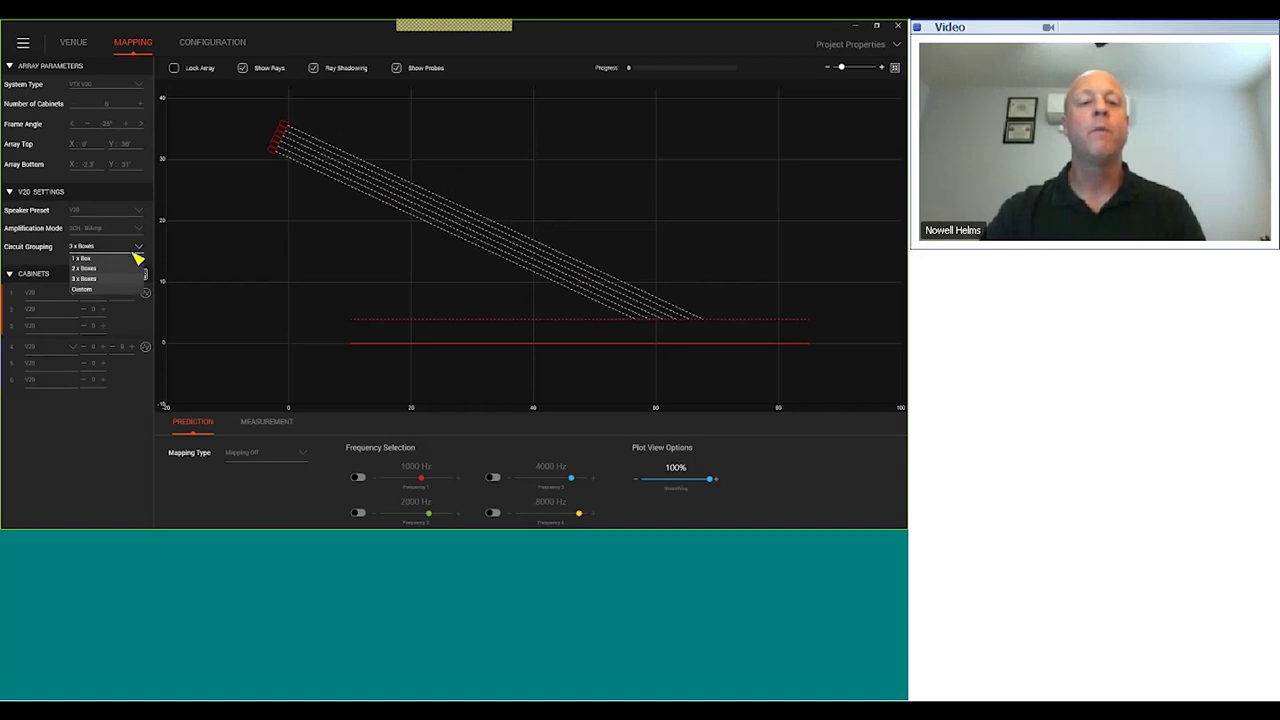
click(91, 269)
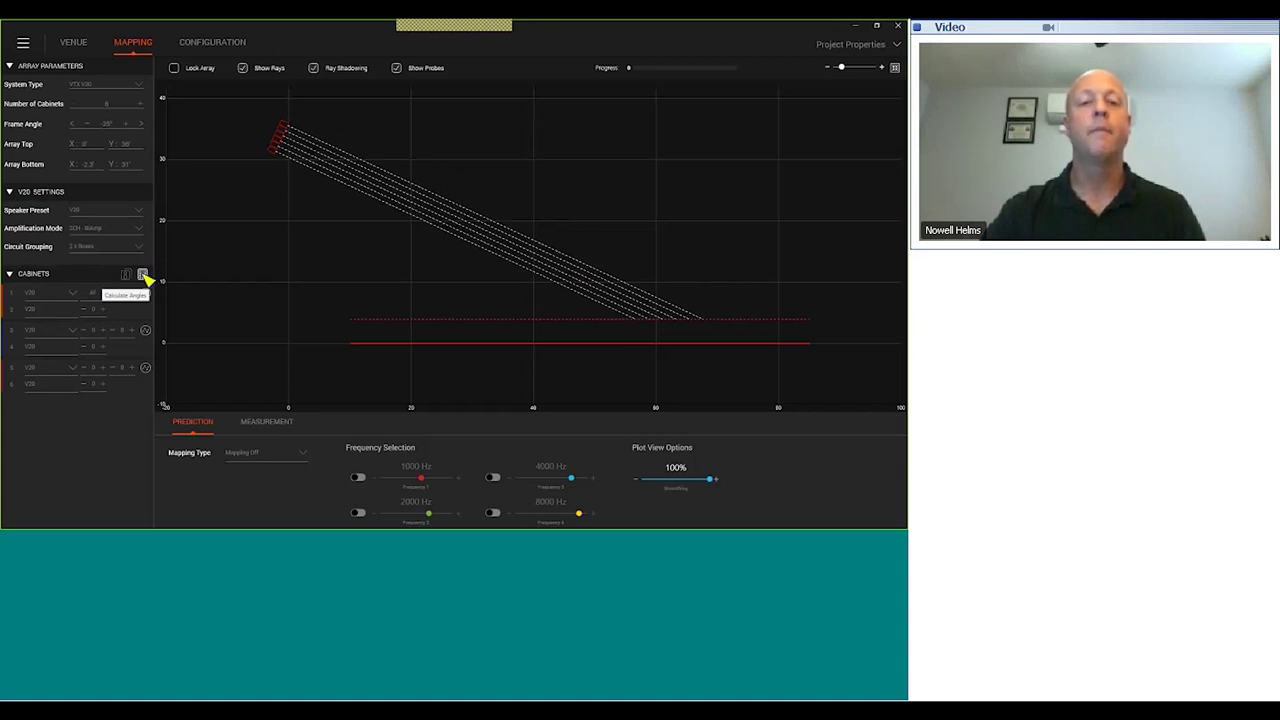
click(143, 275)
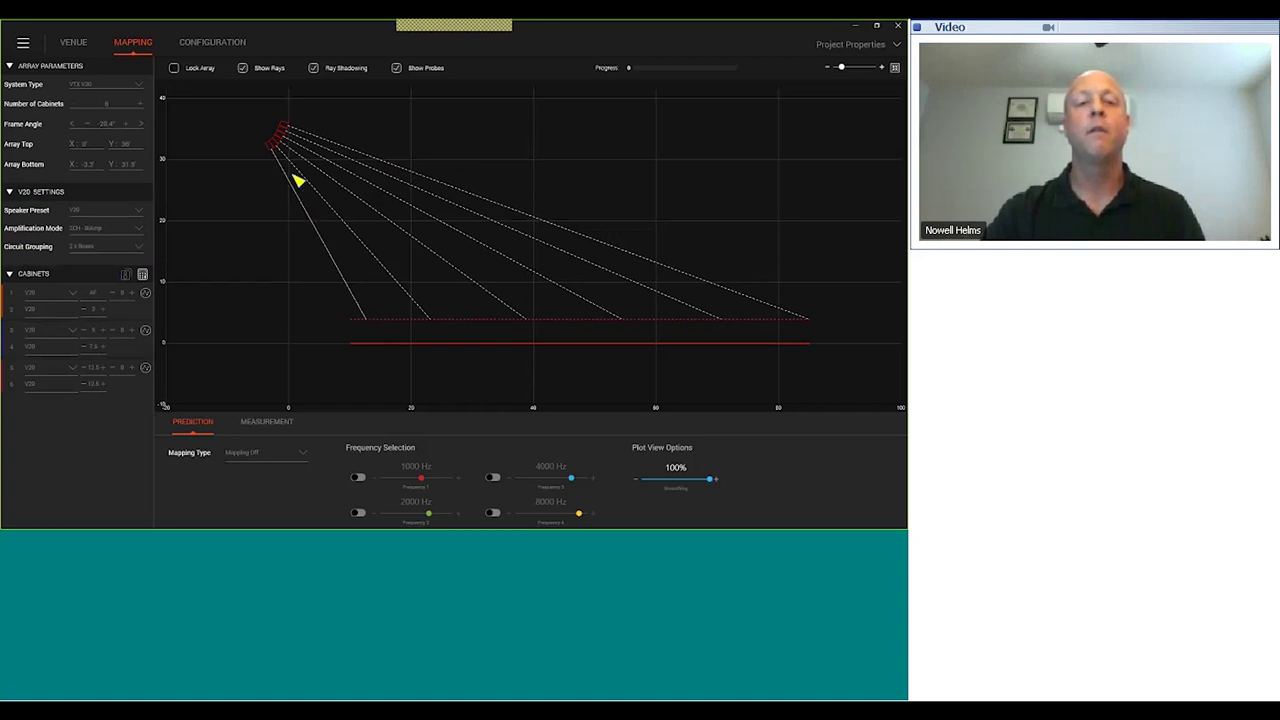
click(233, 47)
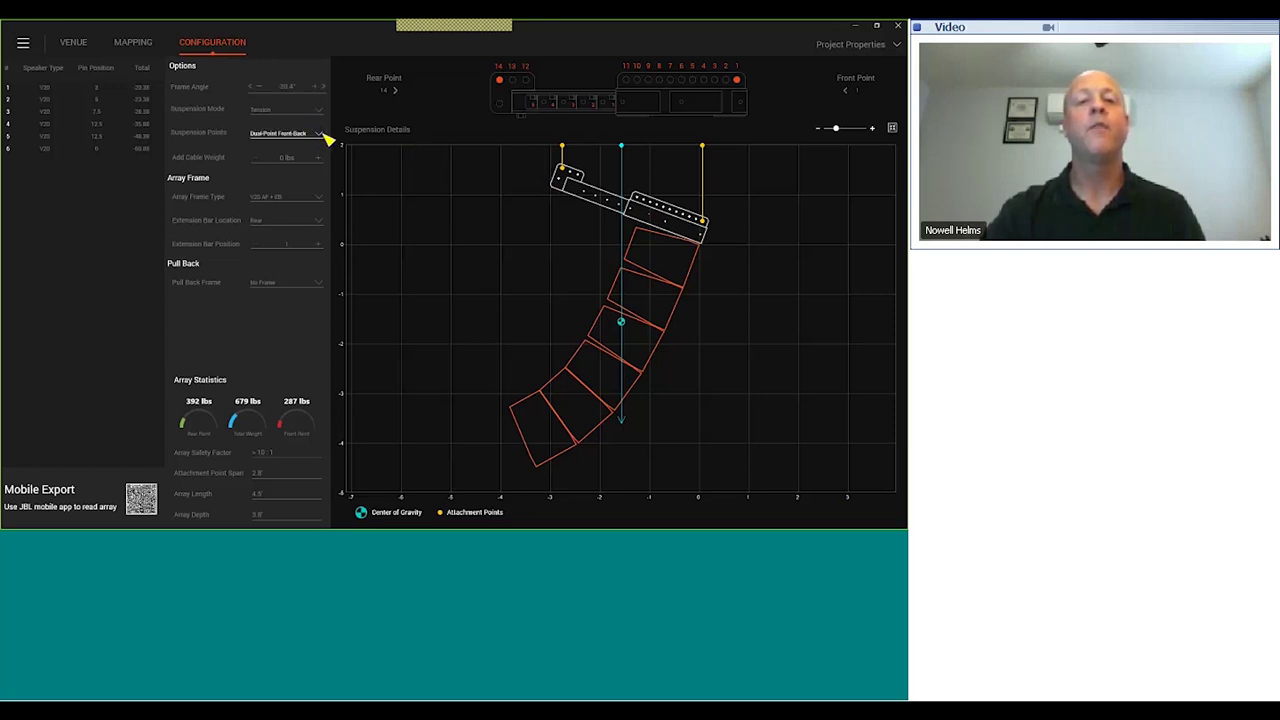
Step: Hang the array from a single suspension point and raise the extension bar position three steps
click(320, 135)
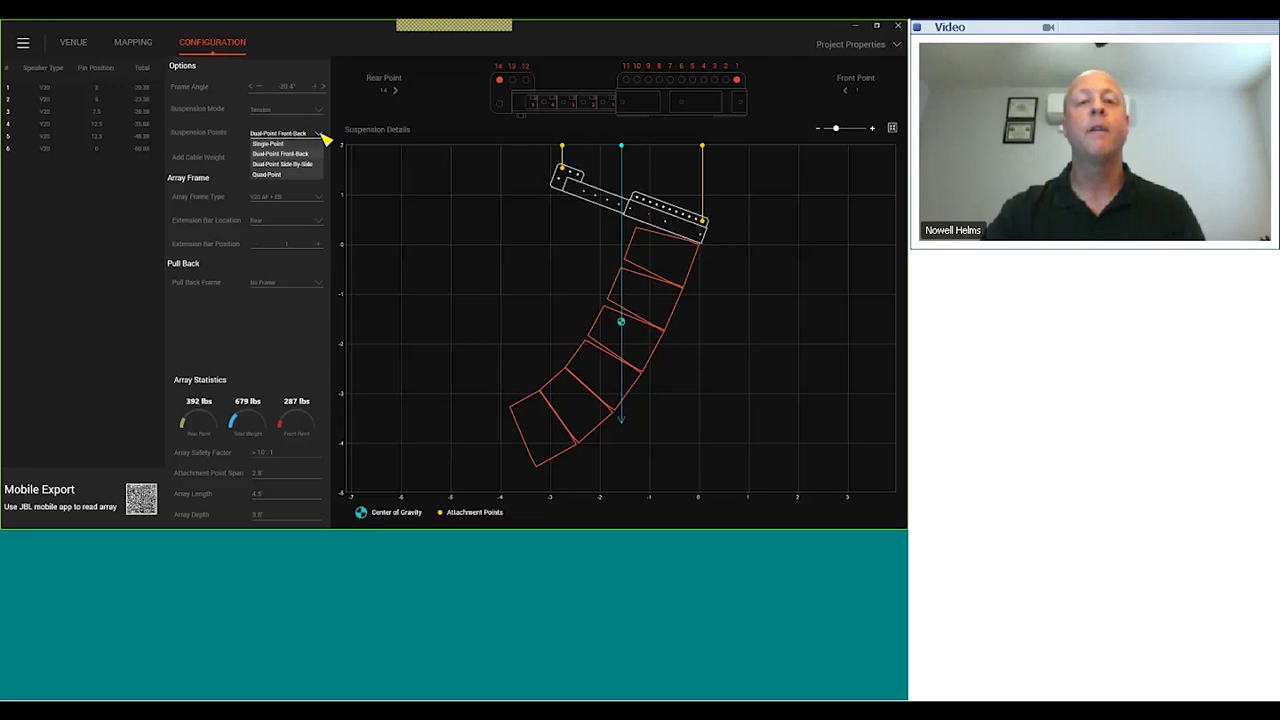
click(284, 144)
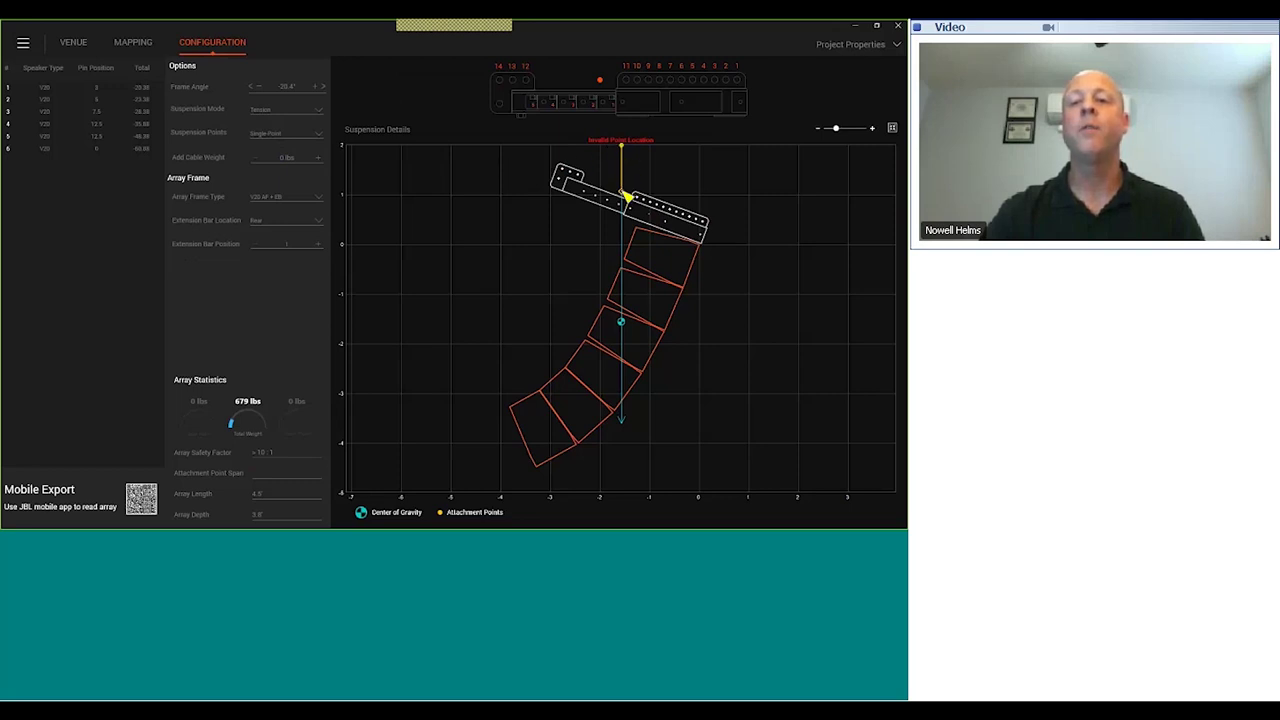
mouse_move(627, 200)
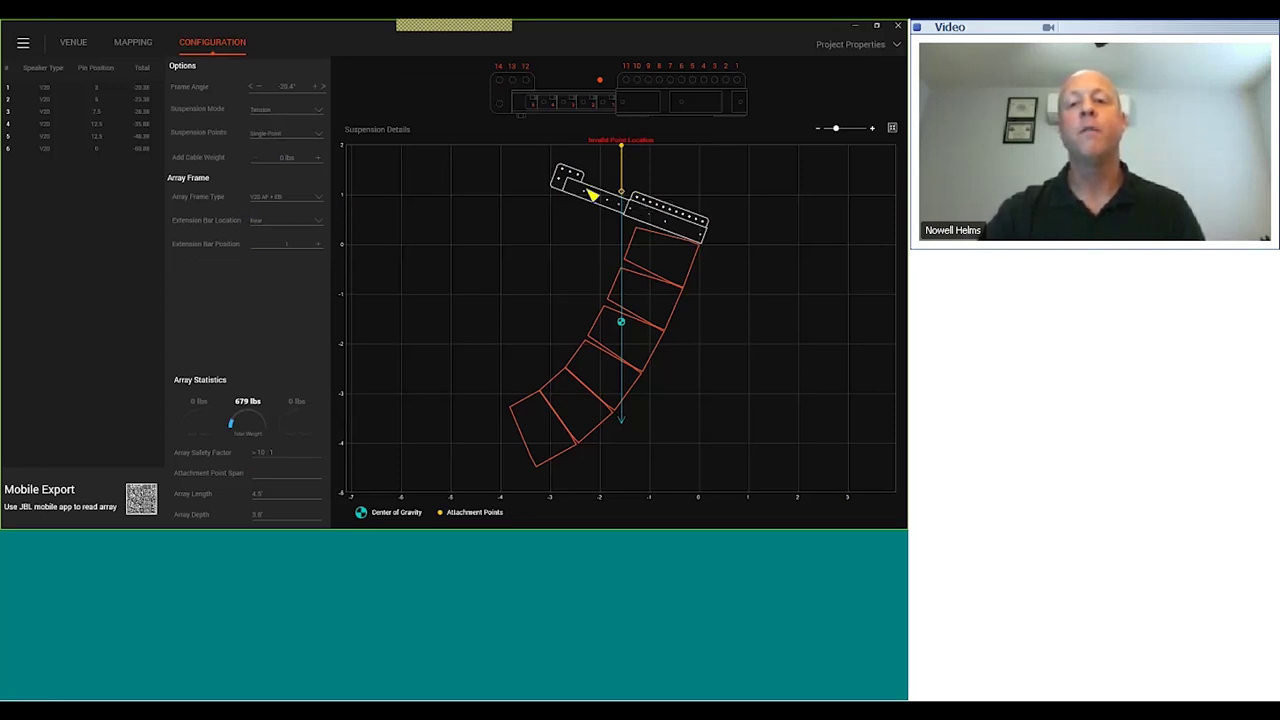
click(318, 244)
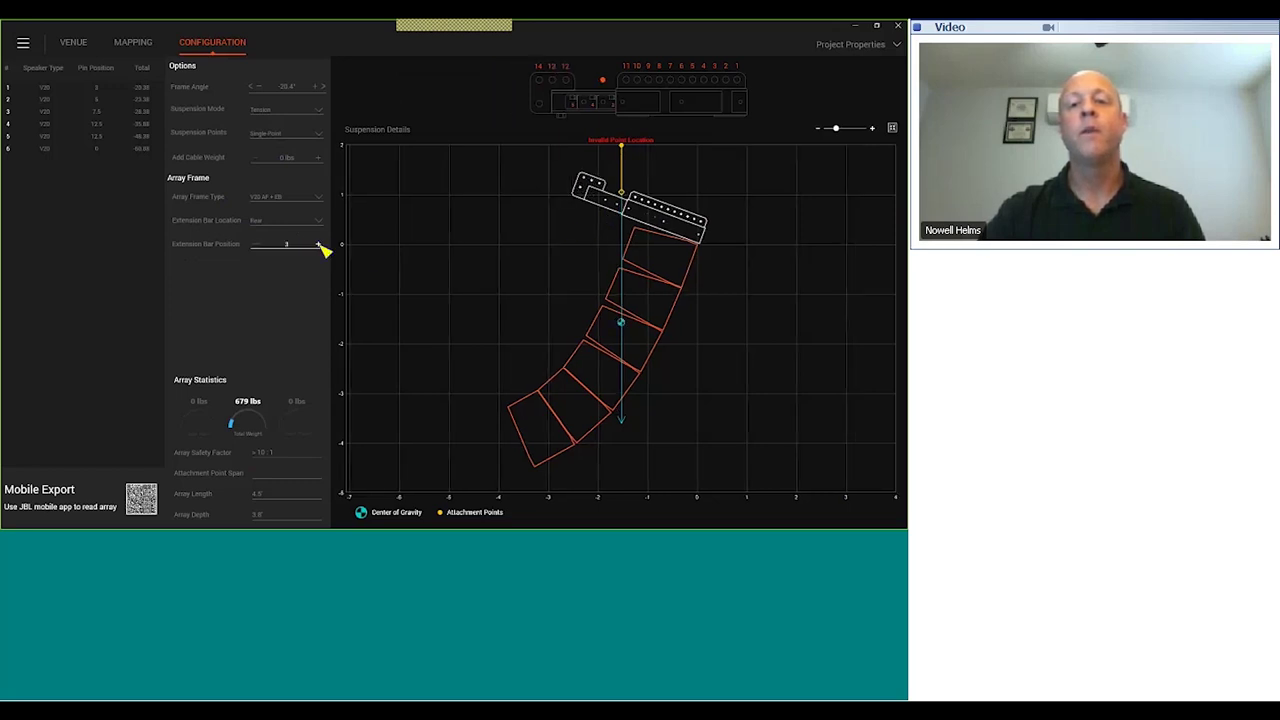
click(318, 244)
click(318, 244)
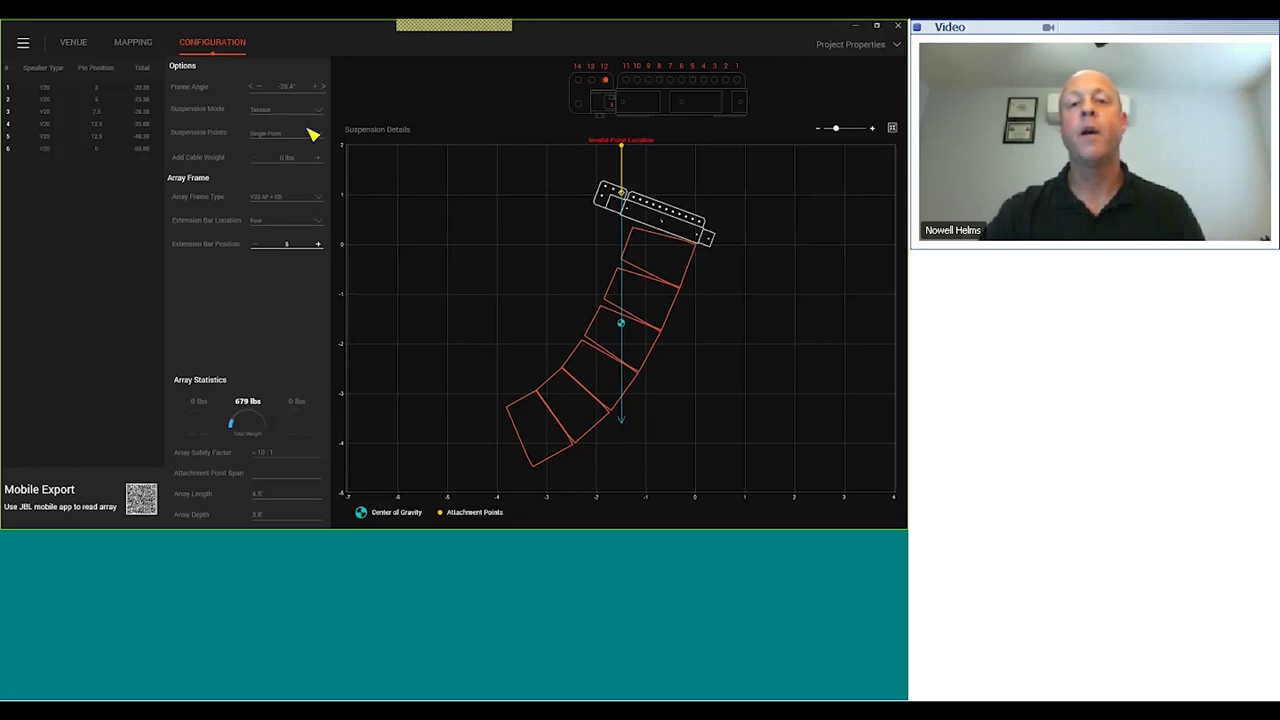
Step: Tilt the array frame angle from -20.4° to -21.4°
click(256, 87)
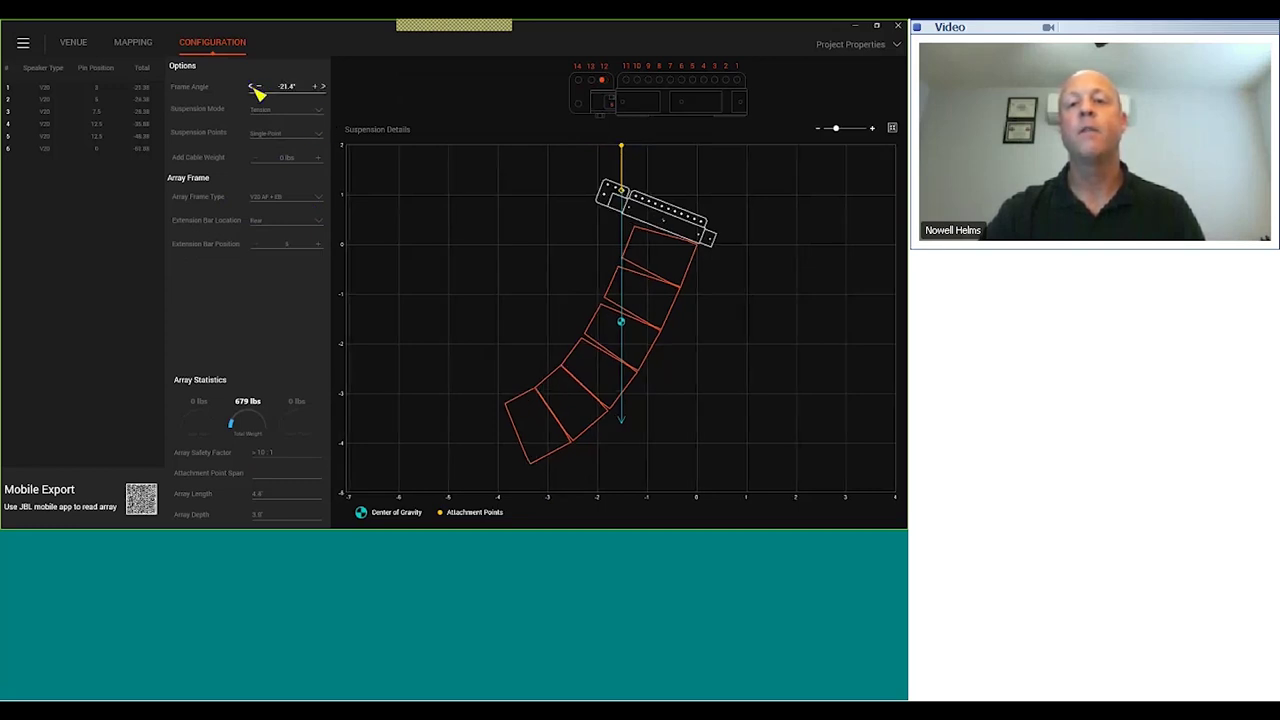
click(324, 87)
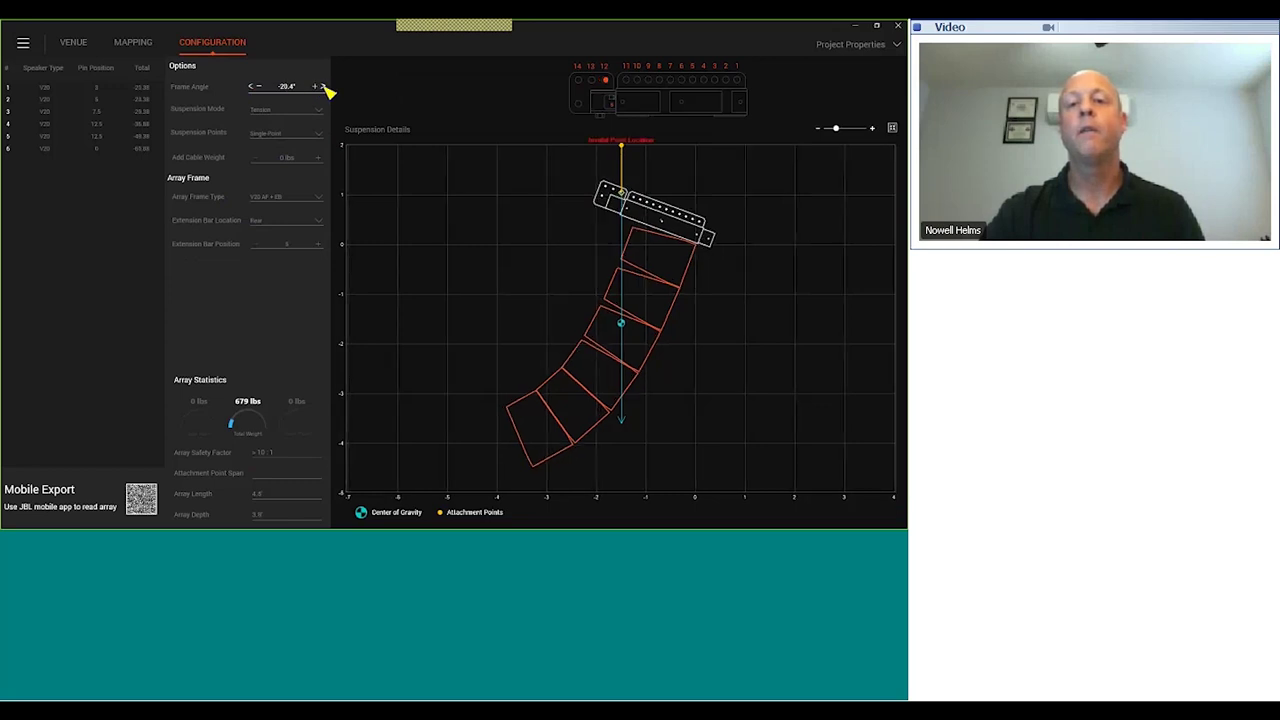
click(255, 88)
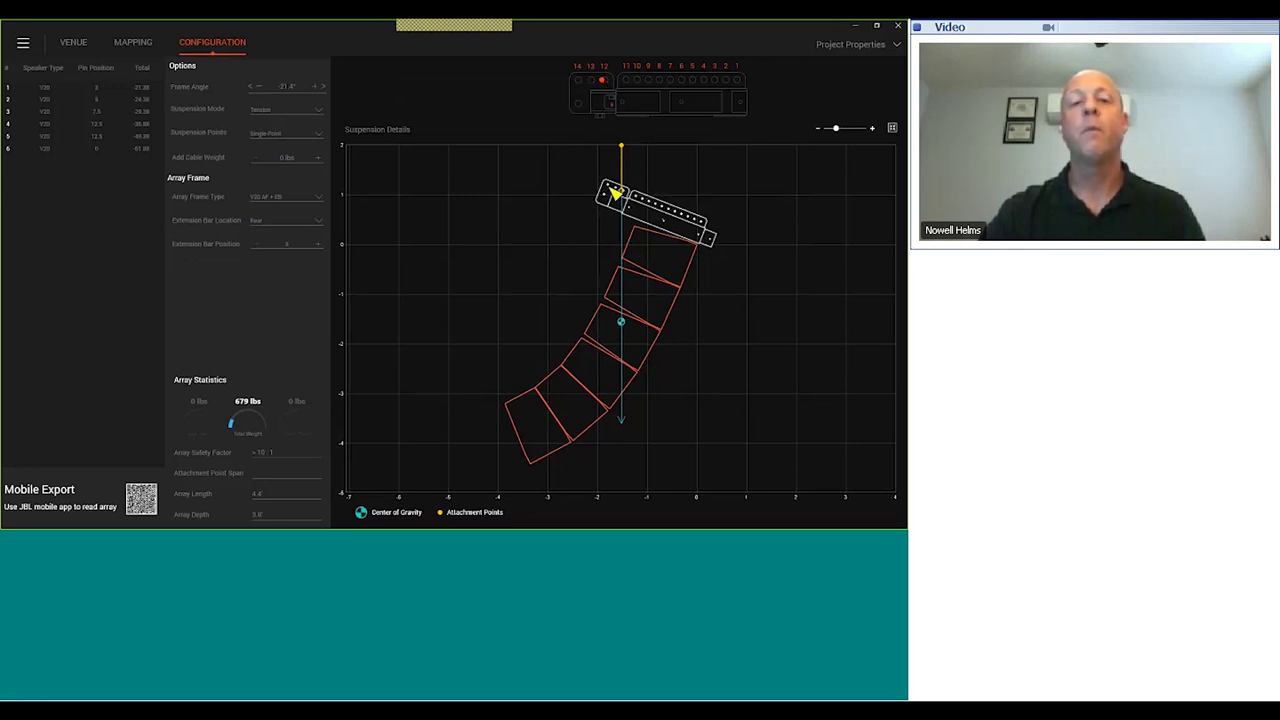
Step: Recalculate the splay angles, reapply the -21.4° frame angle, and return to Mapping
click(133, 42)
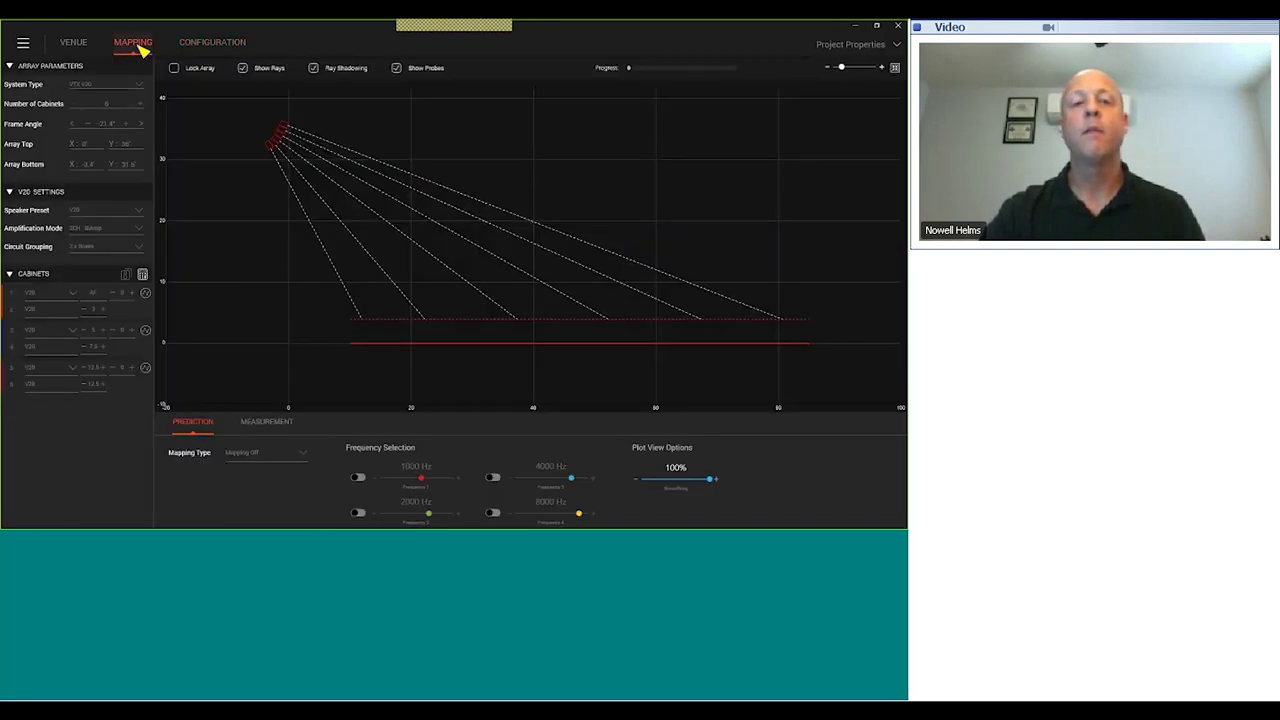
click(143, 274)
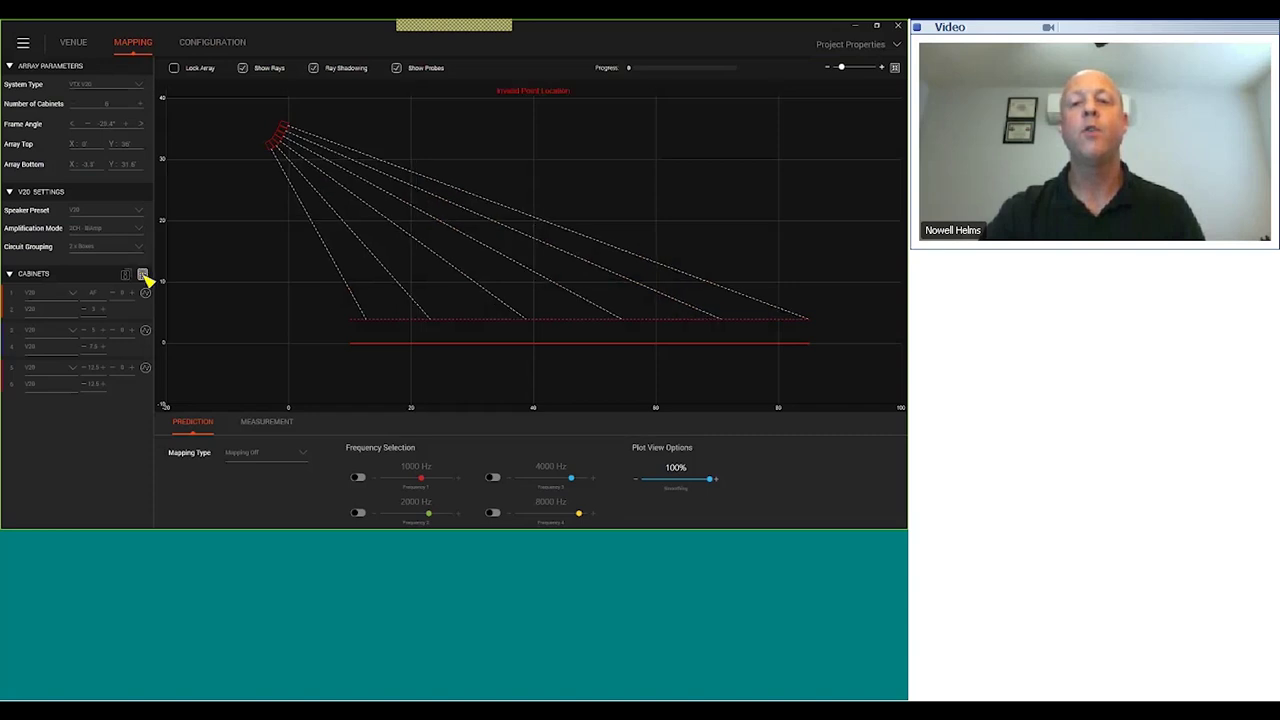
click(215, 46)
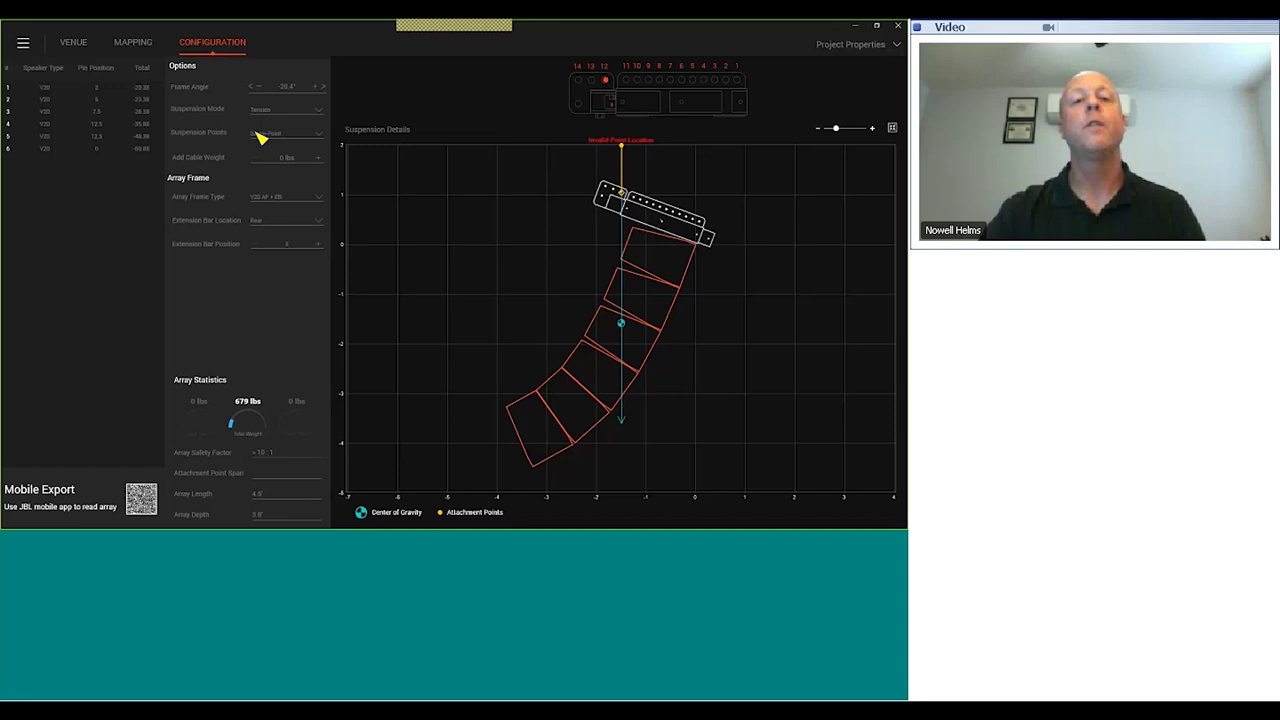
click(256, 87)
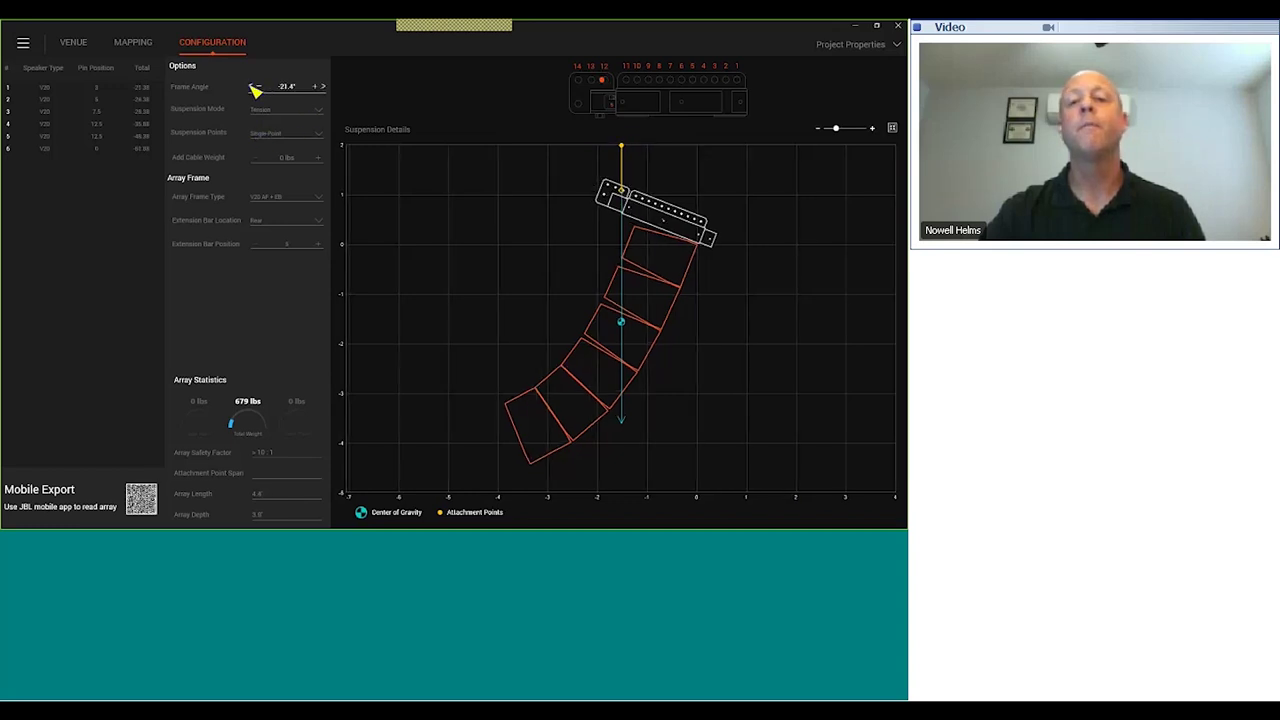
click(137, 44)
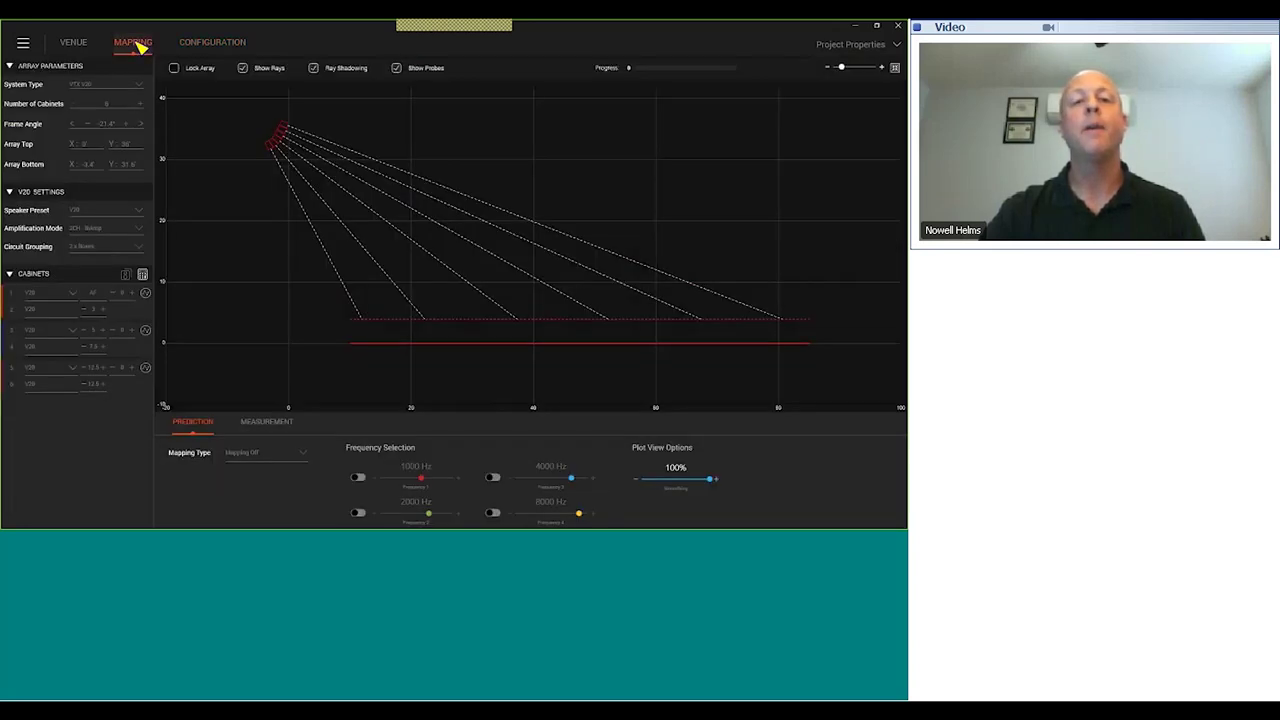
Step: Add probes 1–3 at the back, middle and front of the audience, nudging probe 2 stageward
right_click(740, 326)
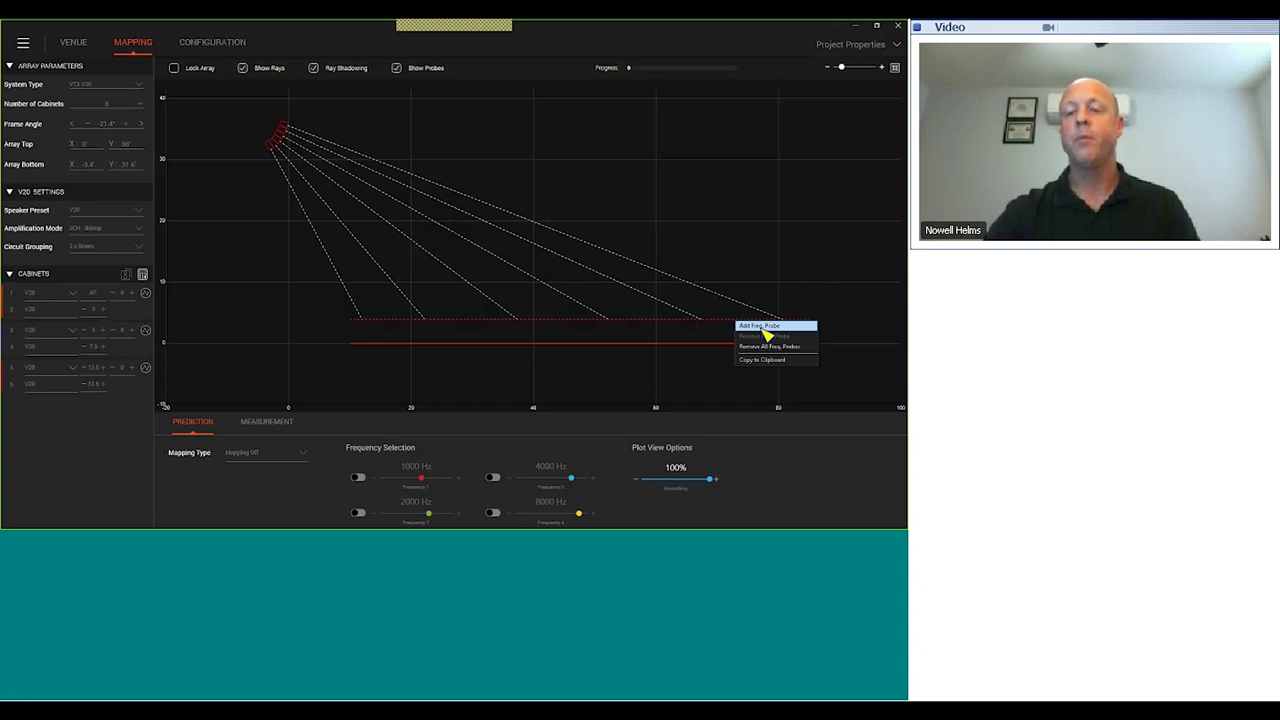
click(767, 334)
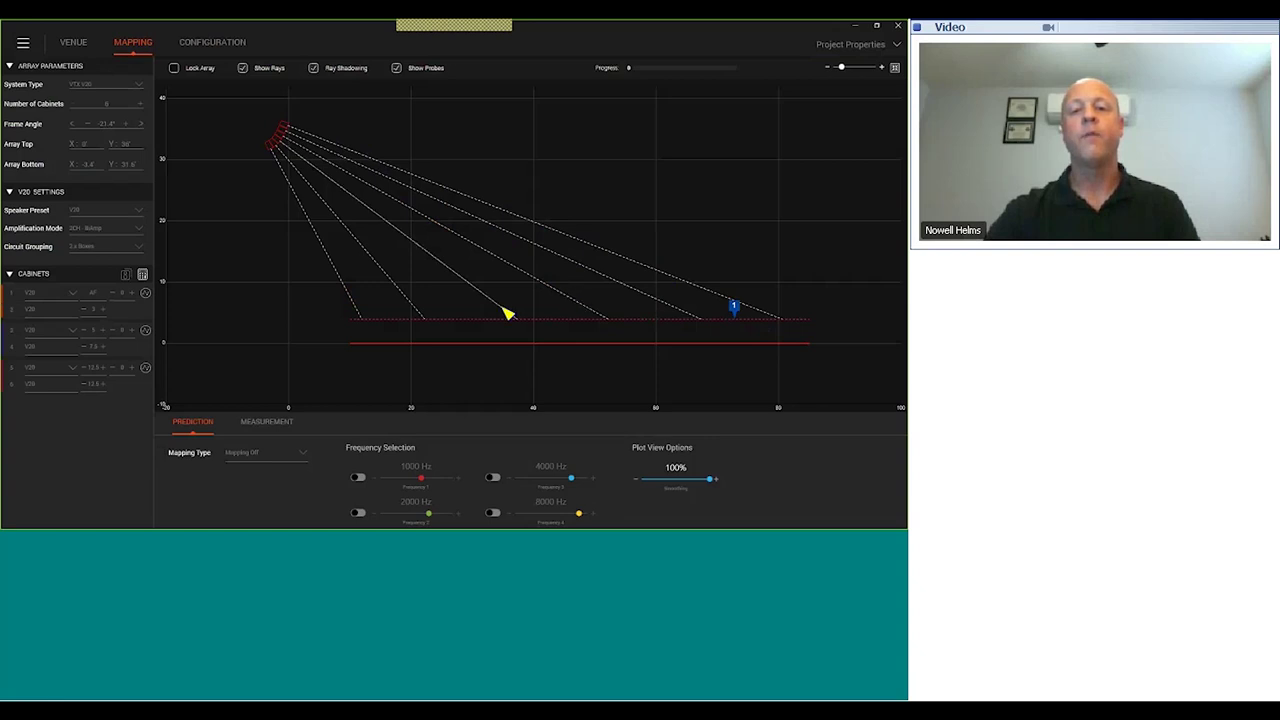
right_click(568, 326)
click(583, 329)
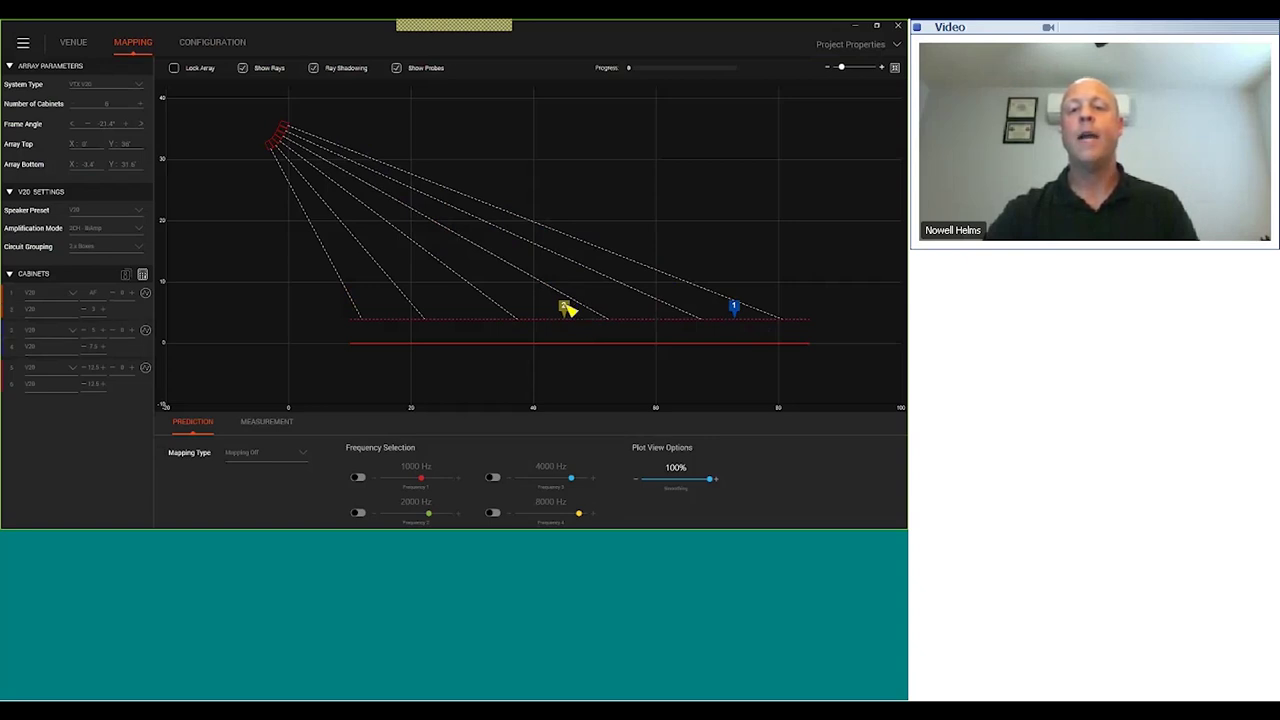
drag(564, 304, 568, 308)
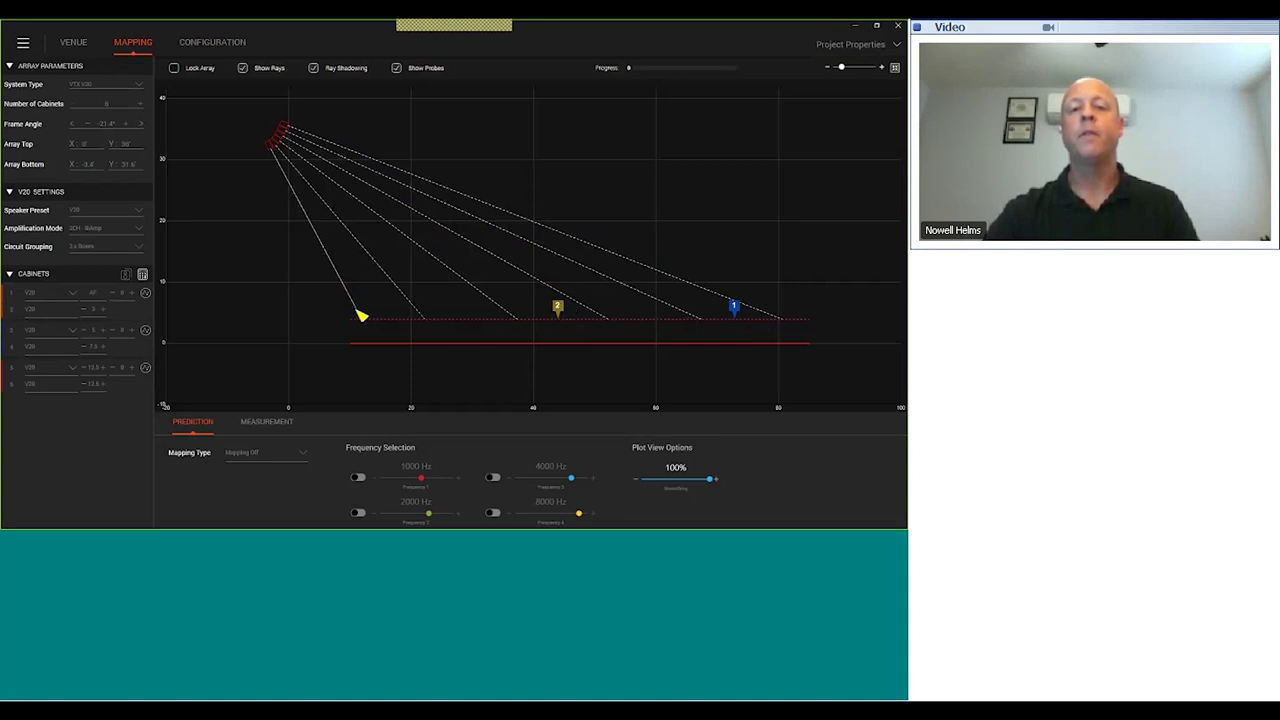
right_click(388, 319)
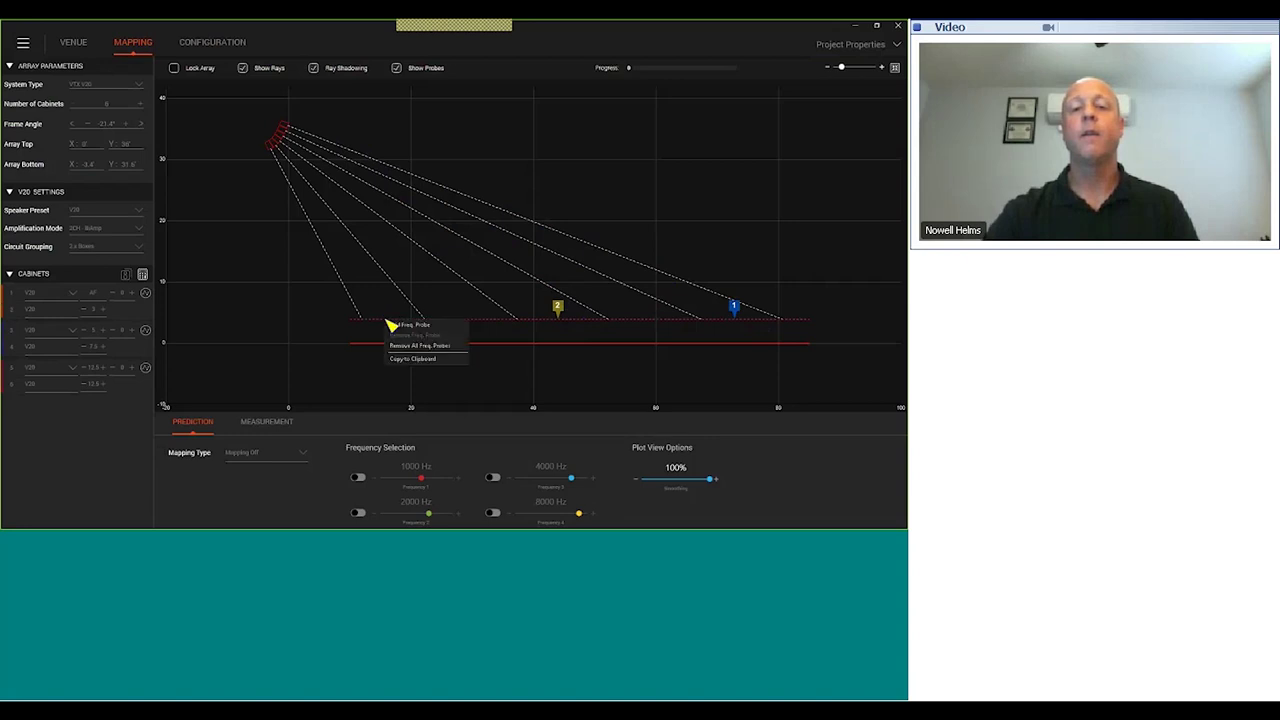
click(401, 326)
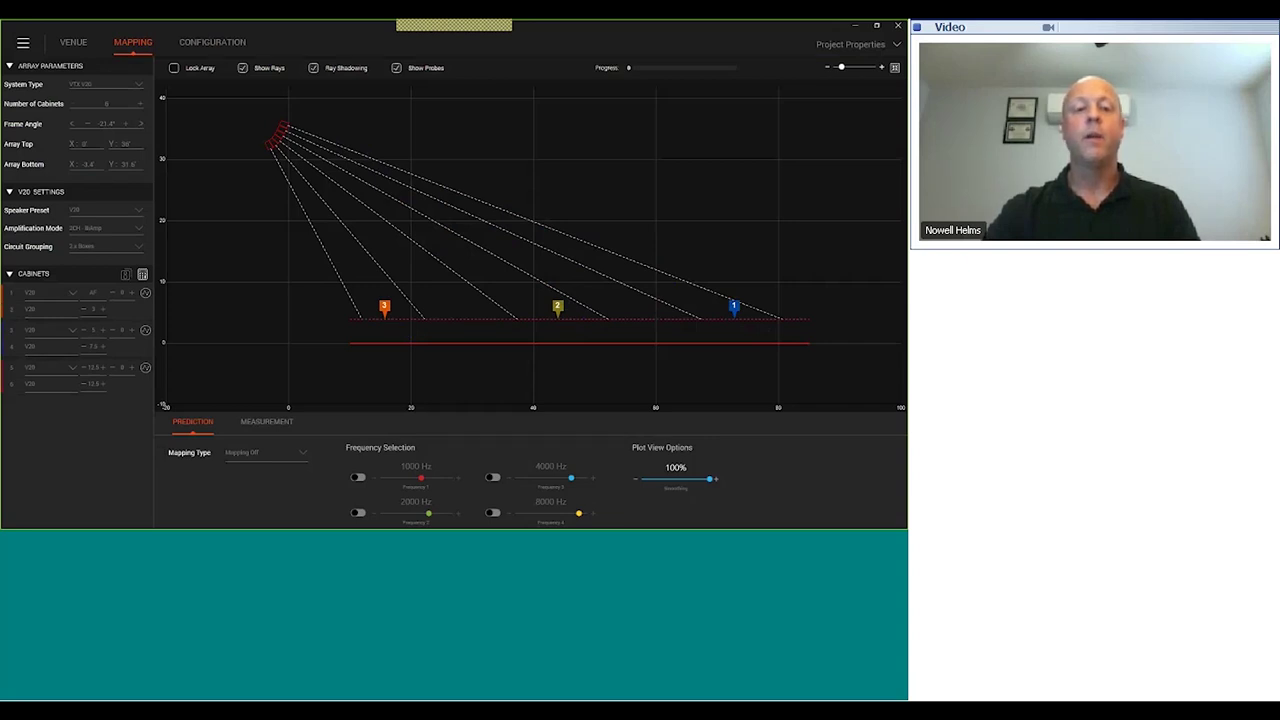
click(284, 423)
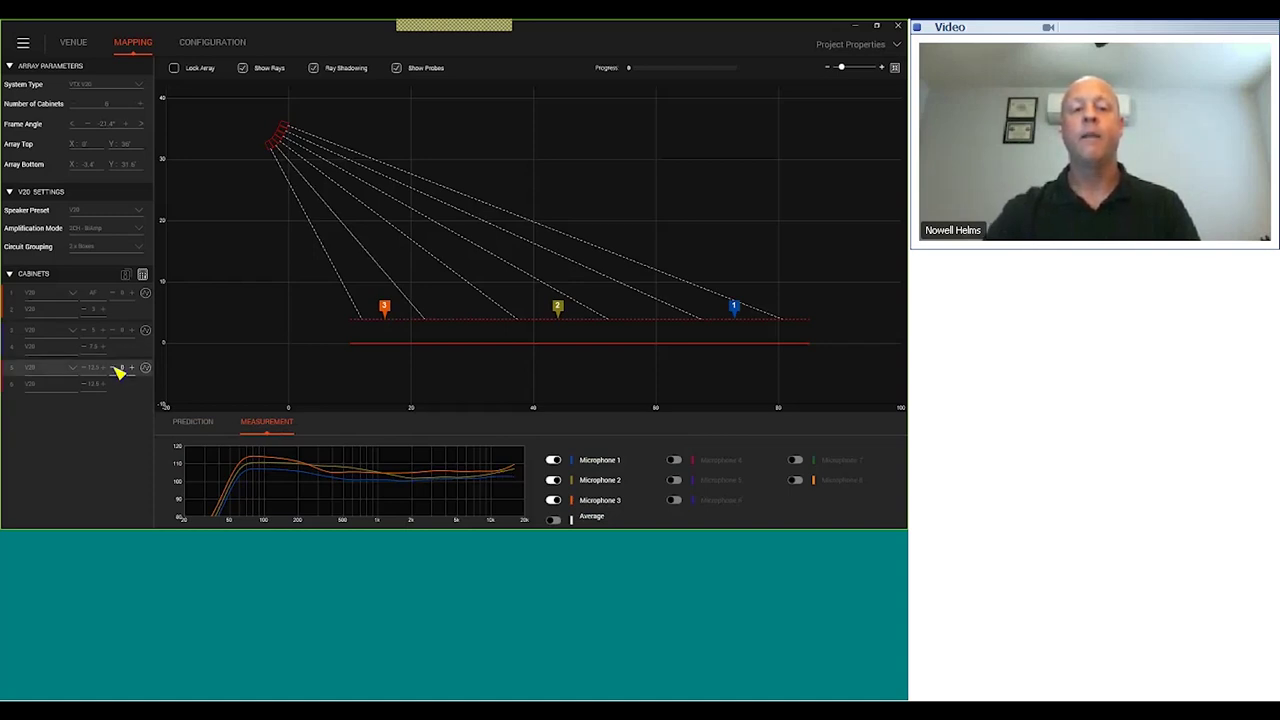
Step: Lower the circuit value for cabinets 5 and 6 to -2
click(117, 367)
click(117, 368)
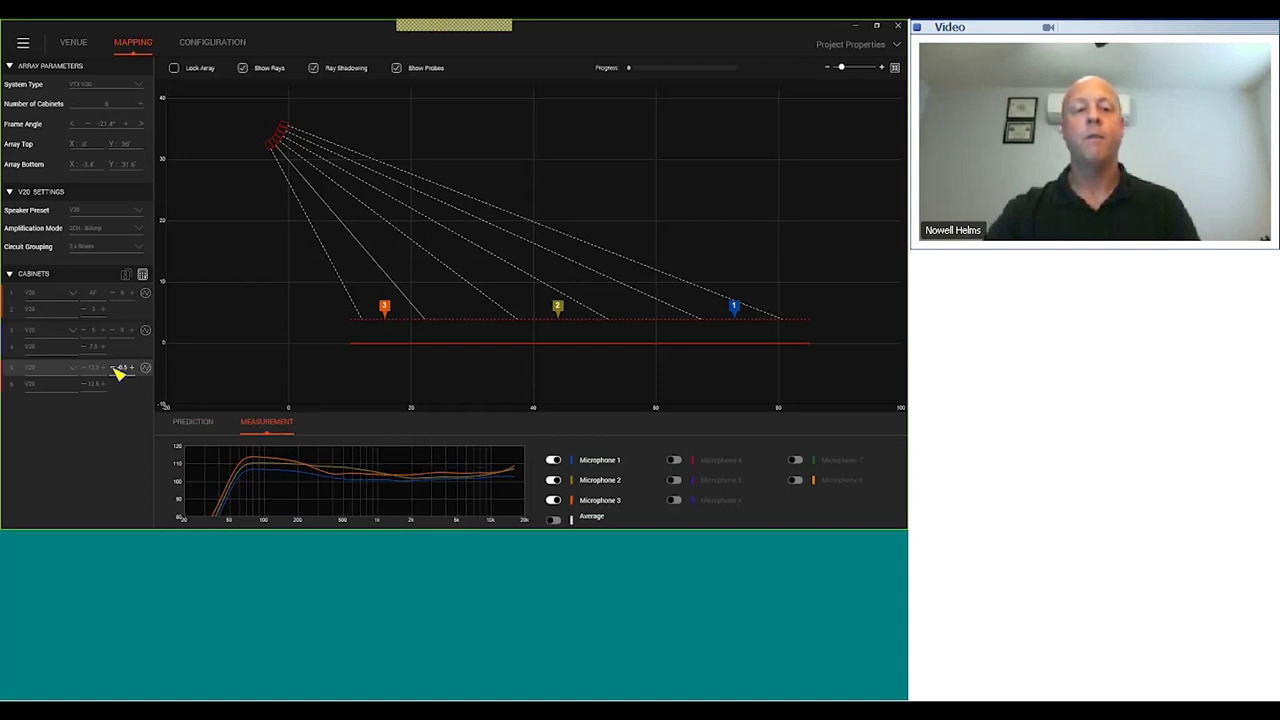
click(117, 368)
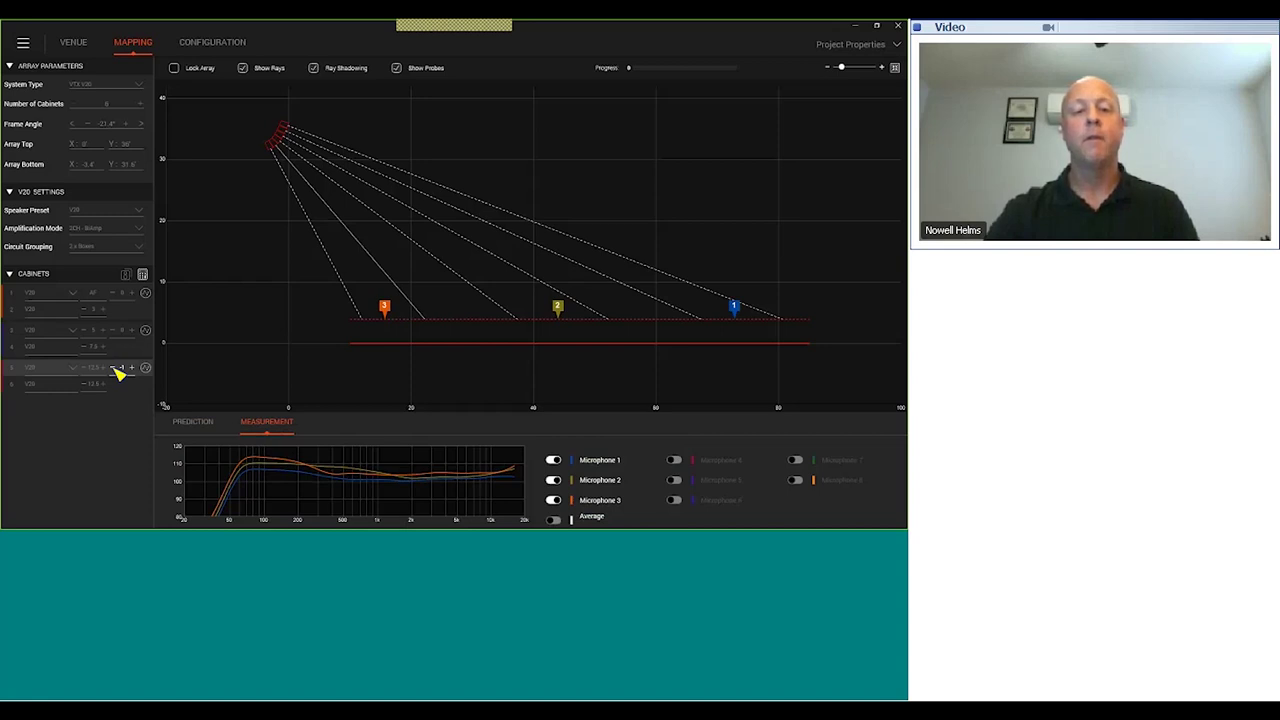
click(117, 368)
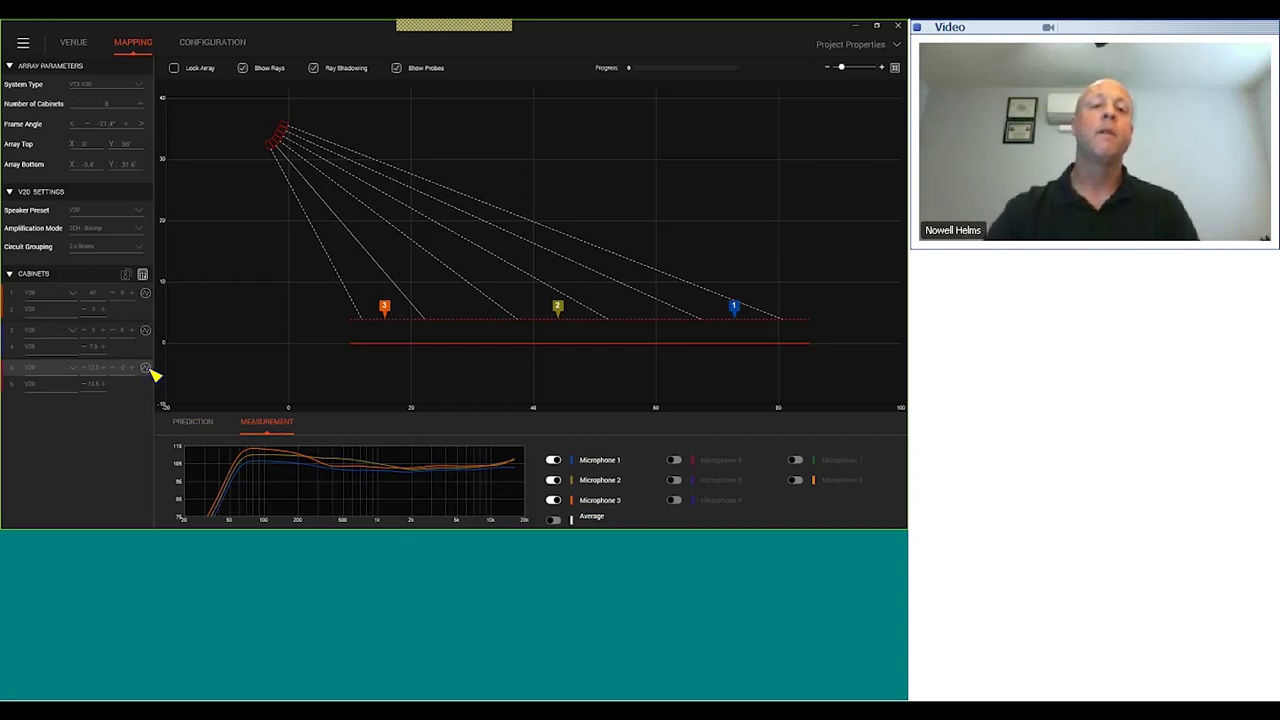
Step: Enable -2 dB Array Size Compensation on circuit 3 and briefly show the average curve
click(146, 368)
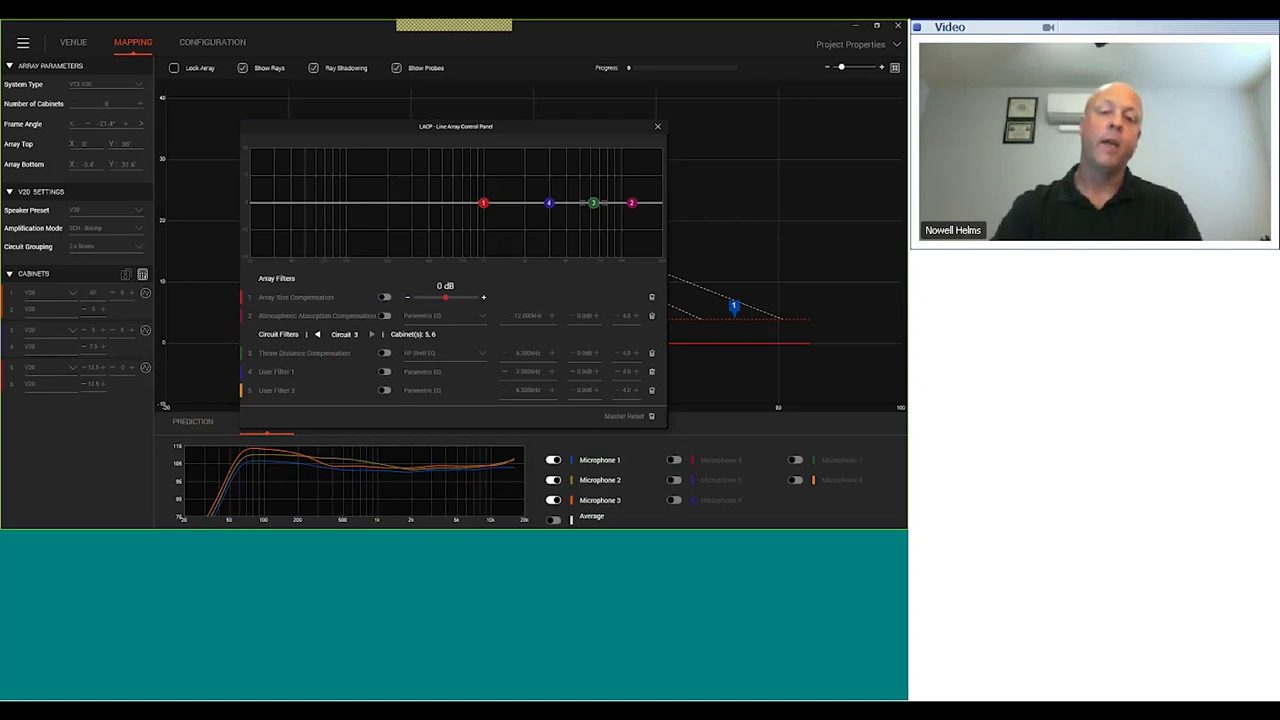
click(385, 298)
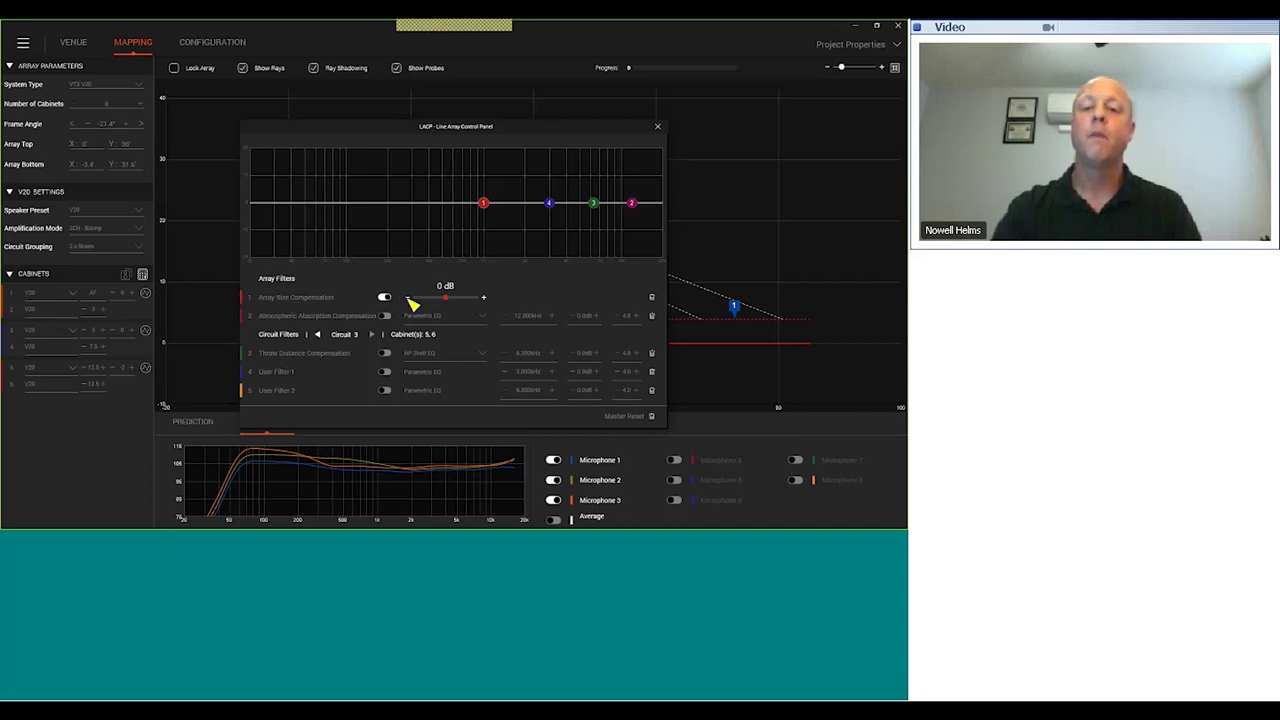
click(408, 298)
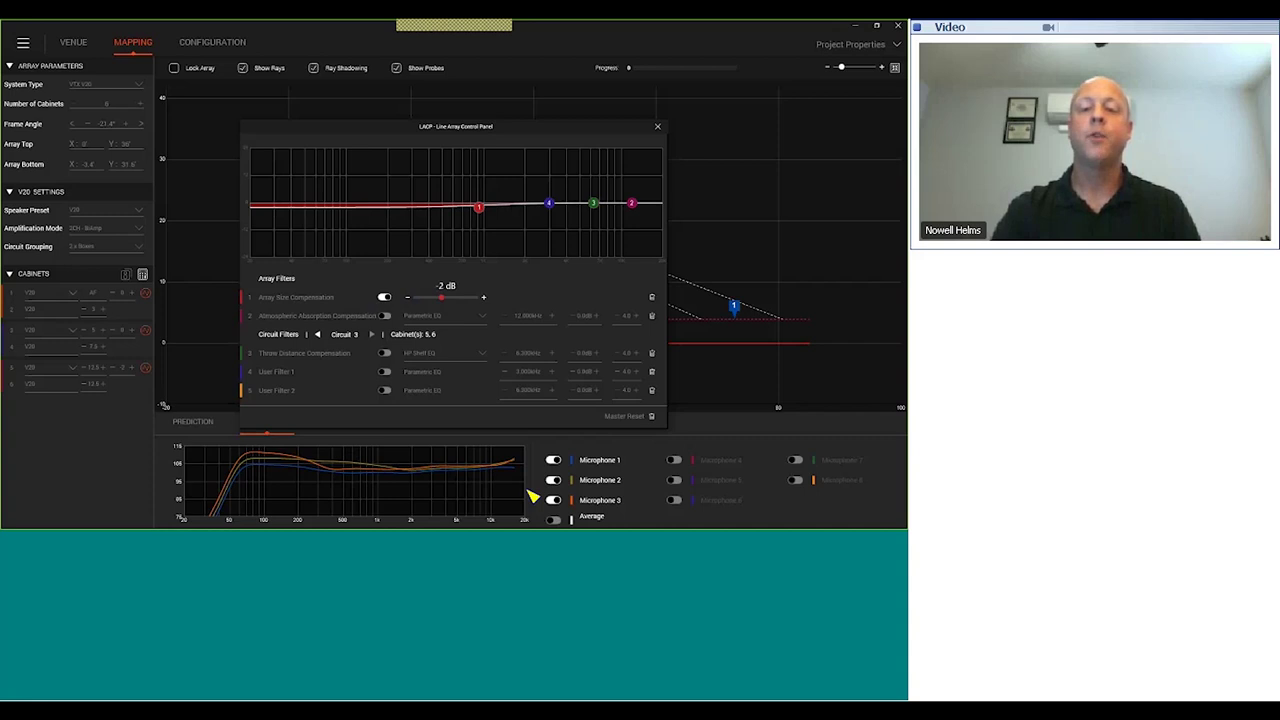
click(555, 521)
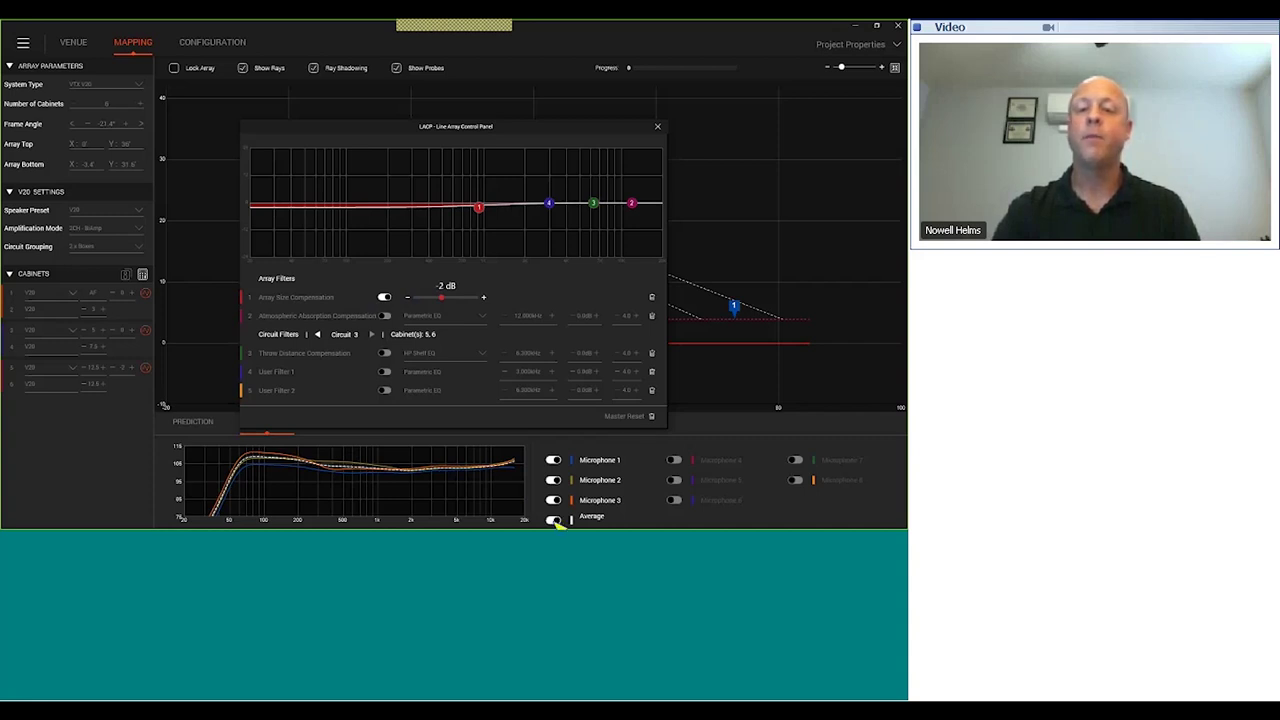
click(555, 521)
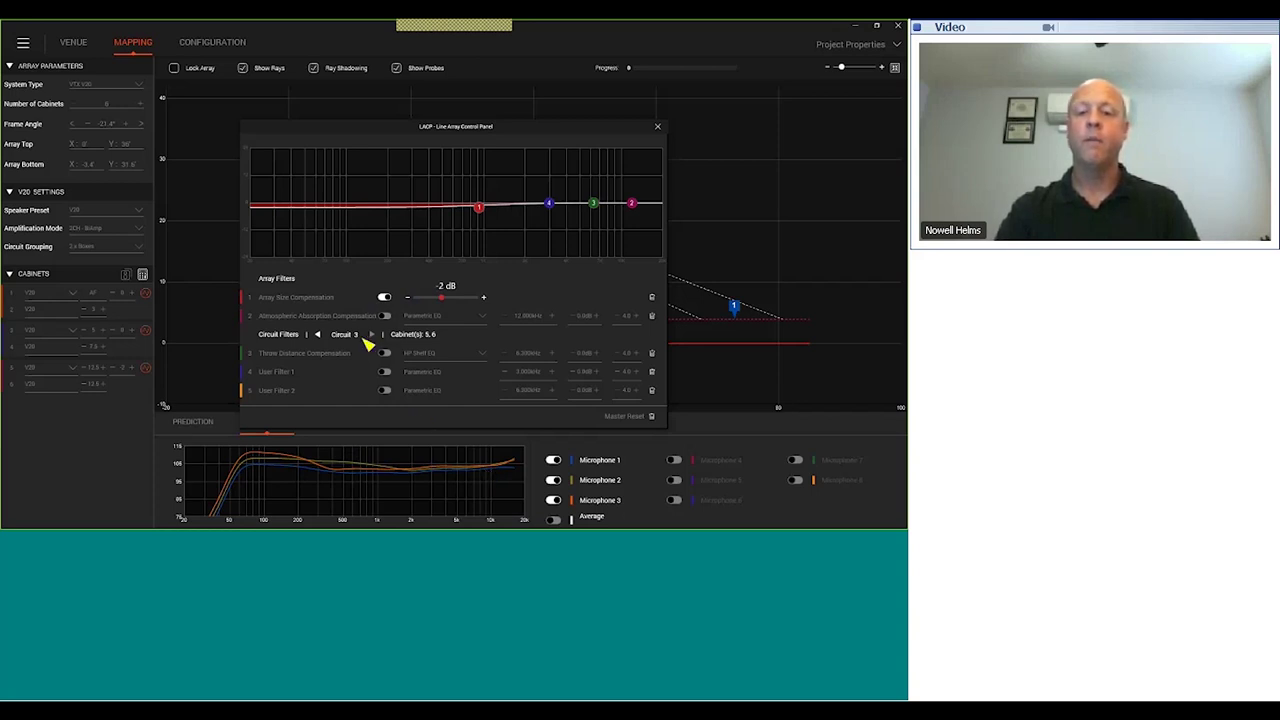
Step: Turn on Throw Distance Compensation with its frequency set to 8 kHz
click(385, 353)
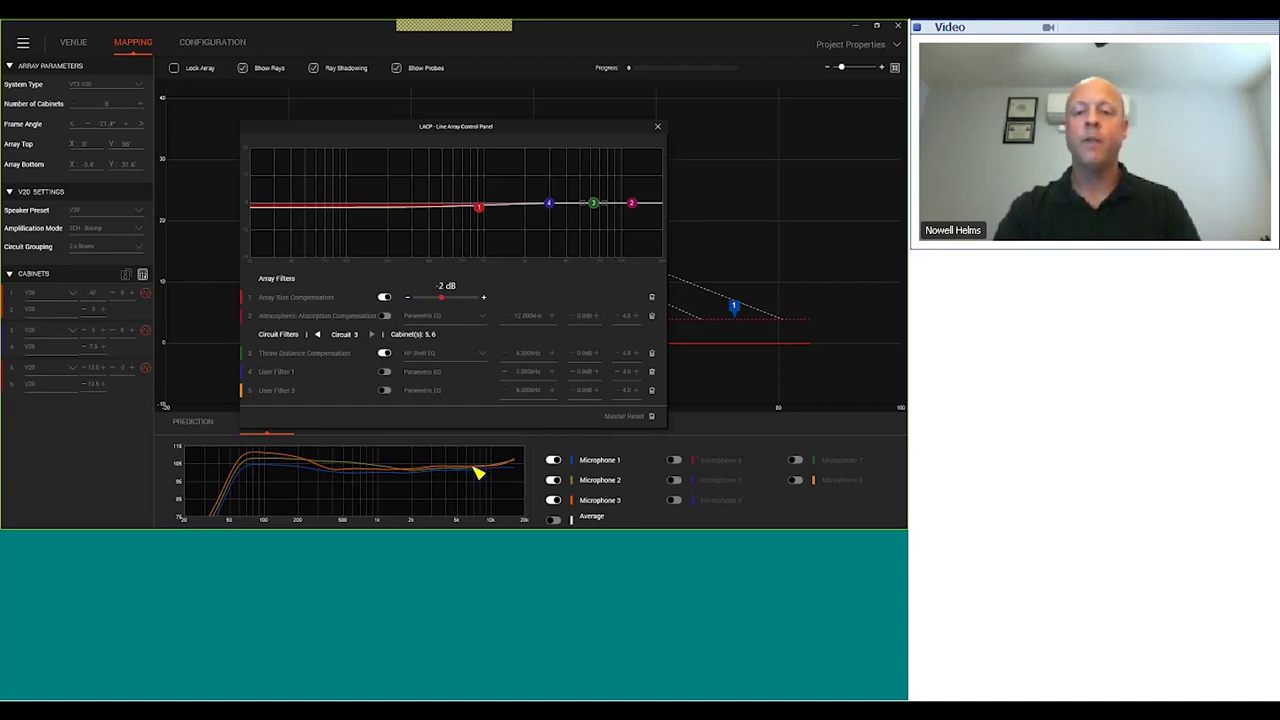
click(527, 354)
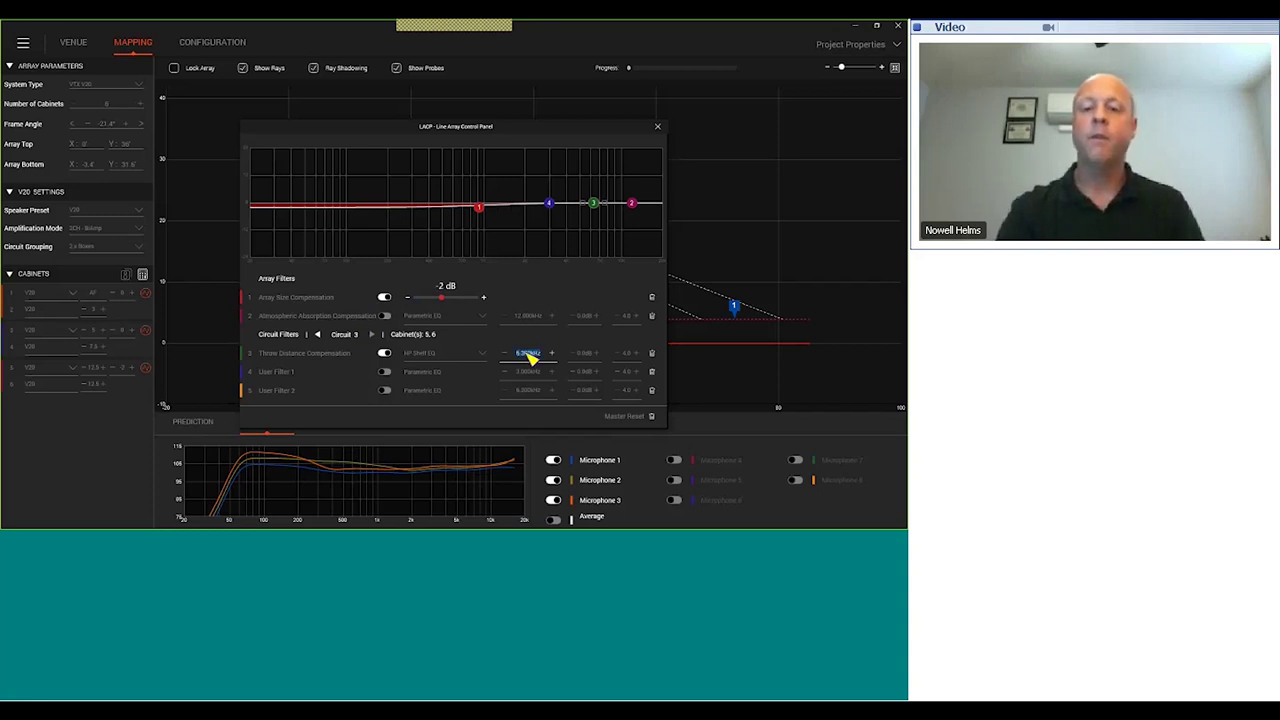
text(800)
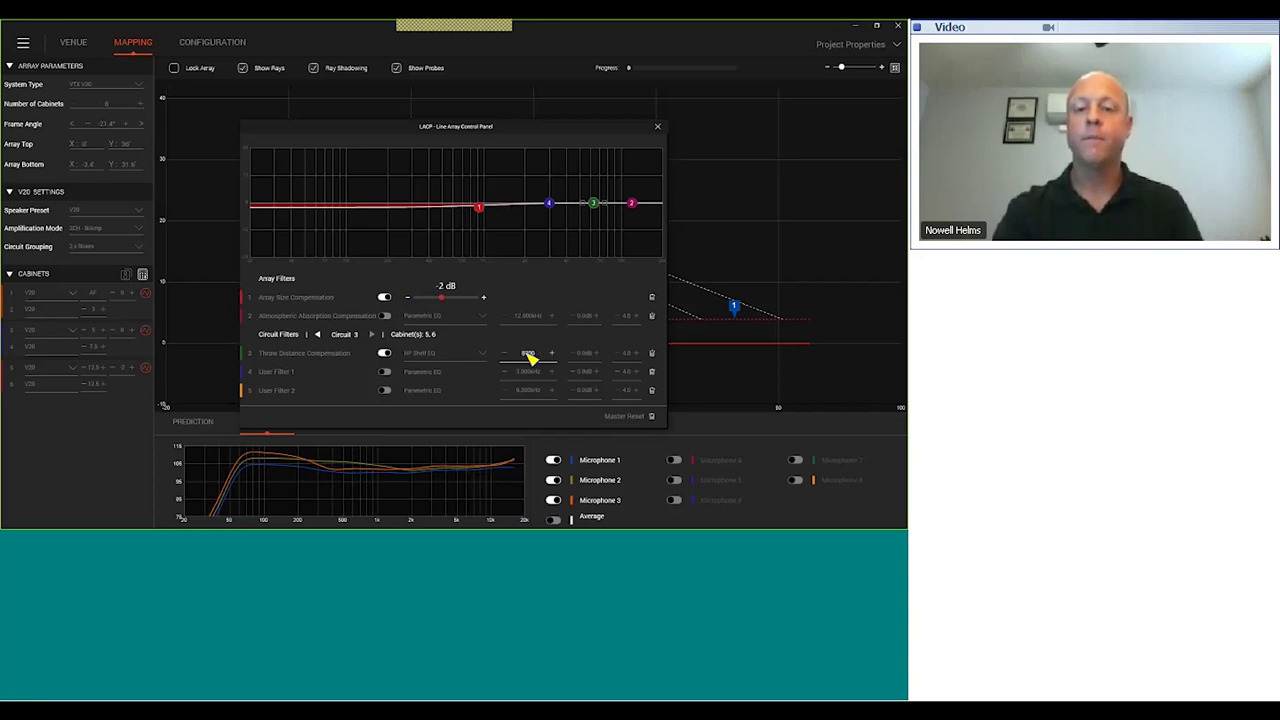
key(Return)
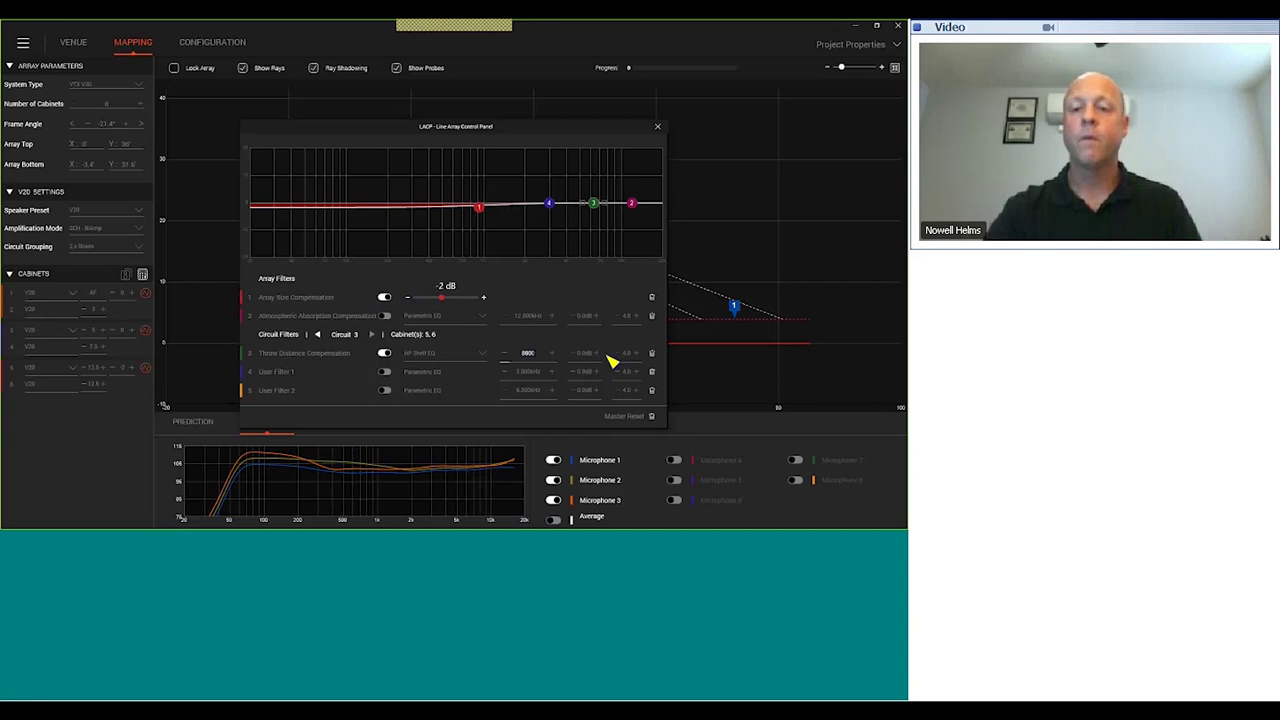
Step: Lower the compensation gain to -1.6 dB, show the average curve, and close the control panel
click(545, 356)
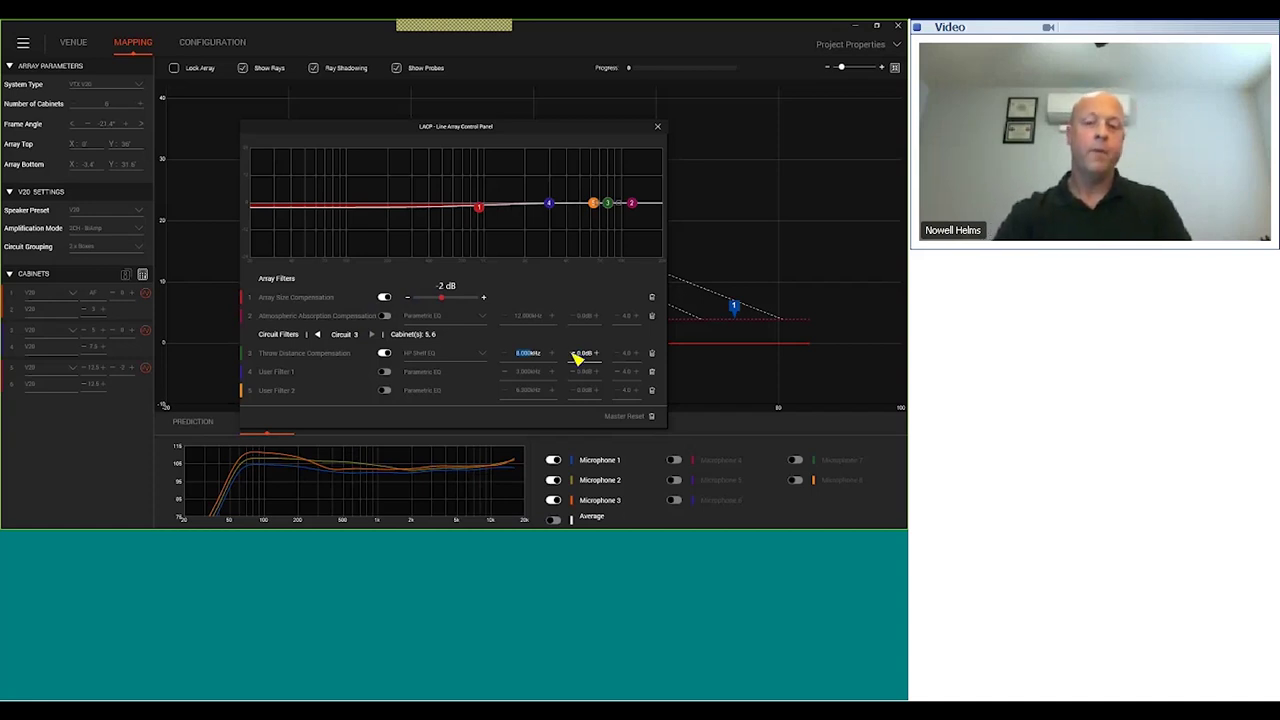
scroll(578, 358, down, 1)
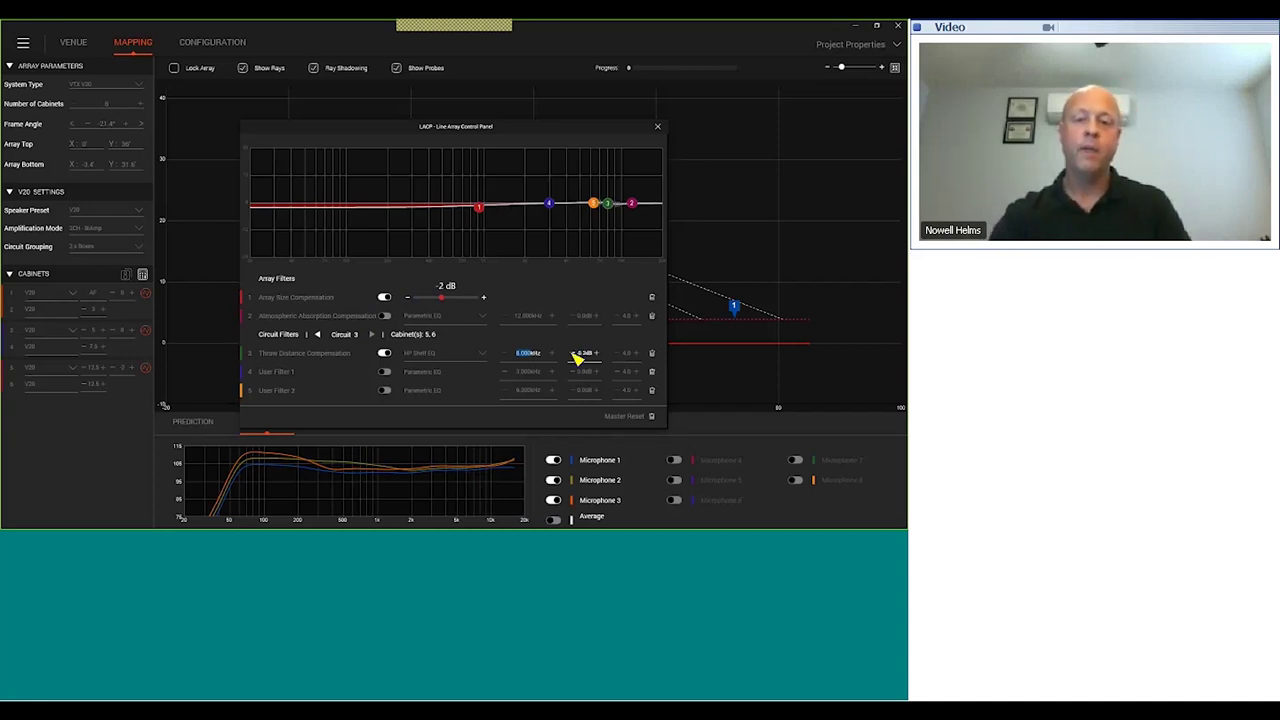
scroll(578, 358, down, 3)
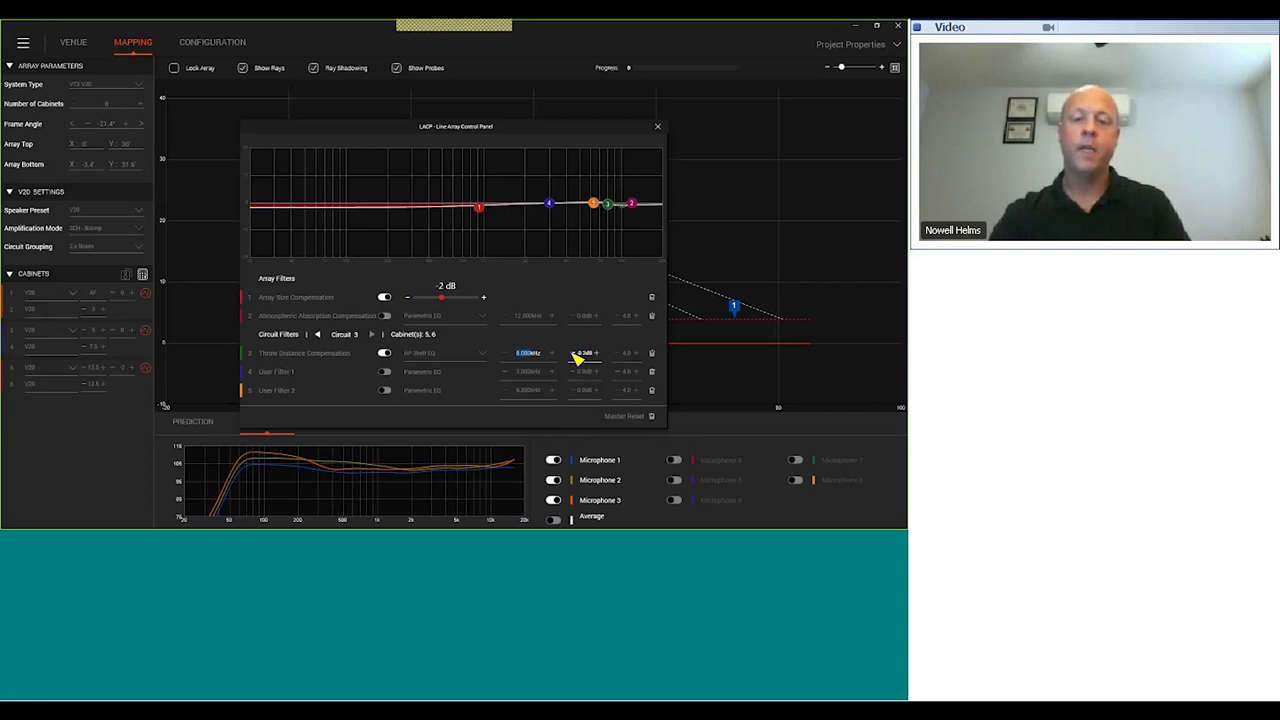
scroll(578, 358, down, 3)
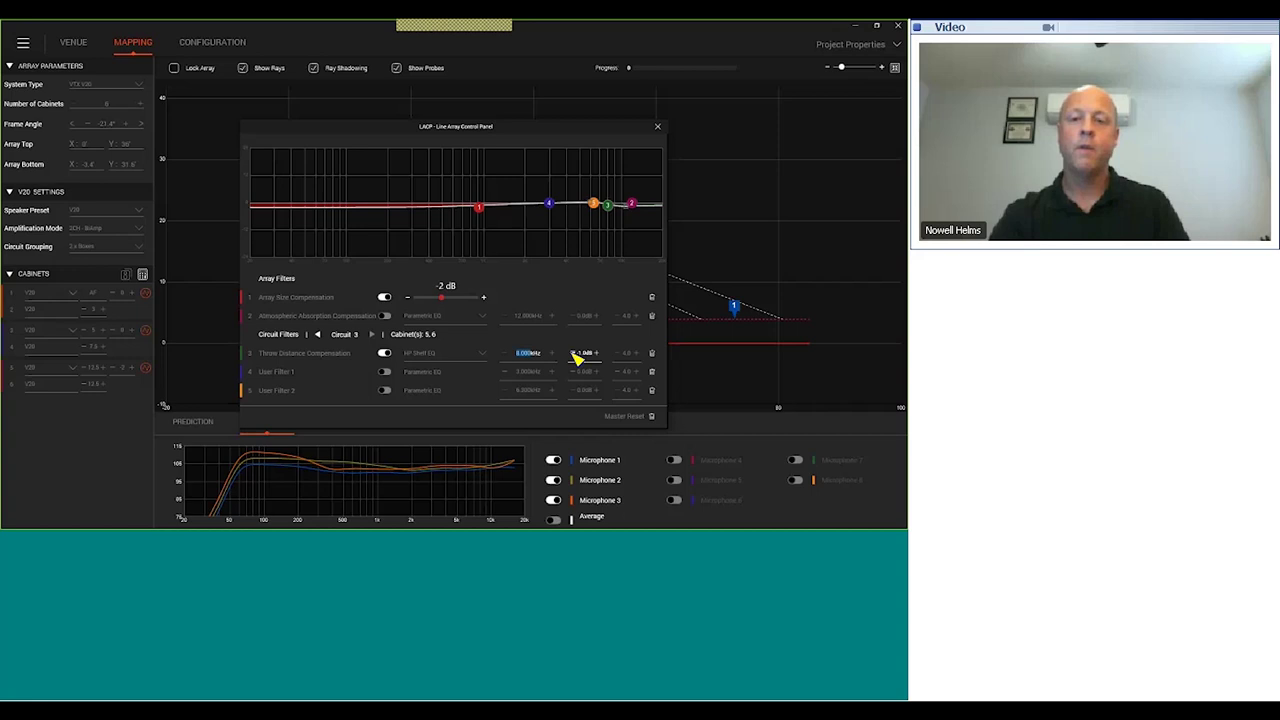
scroll(578, 358, down, 2)
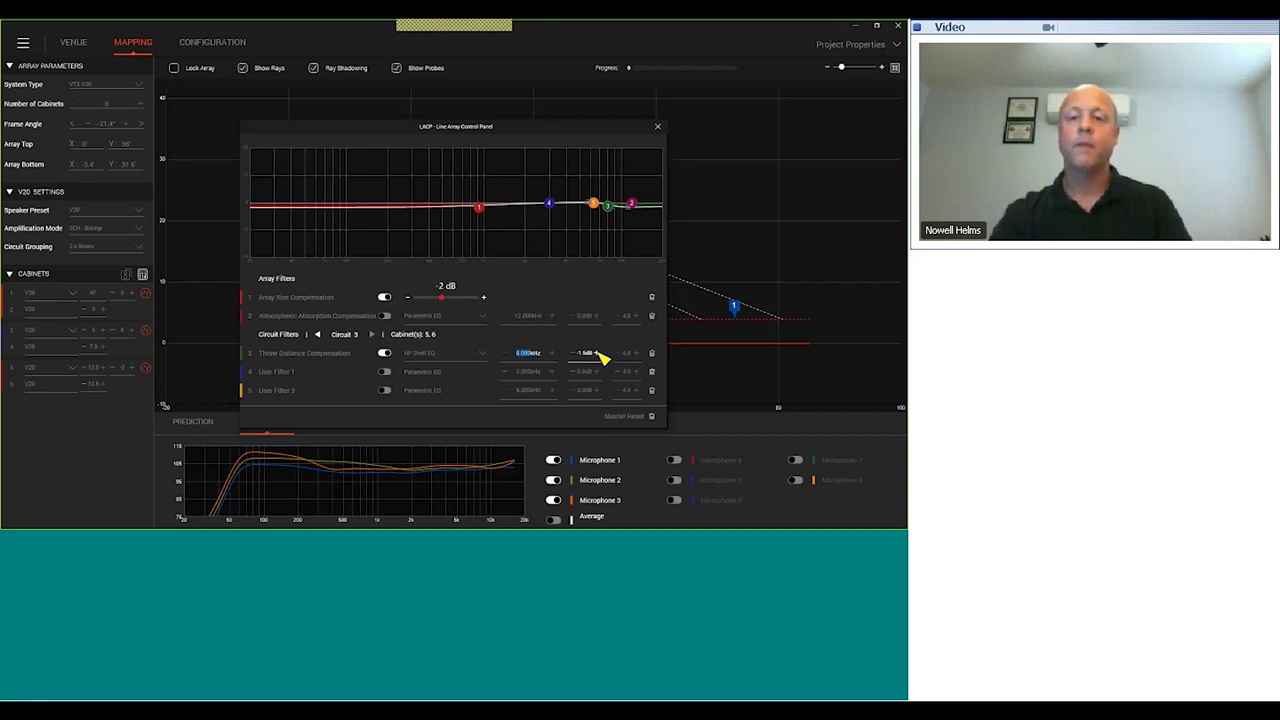
drag(602, 358, 596, 360)
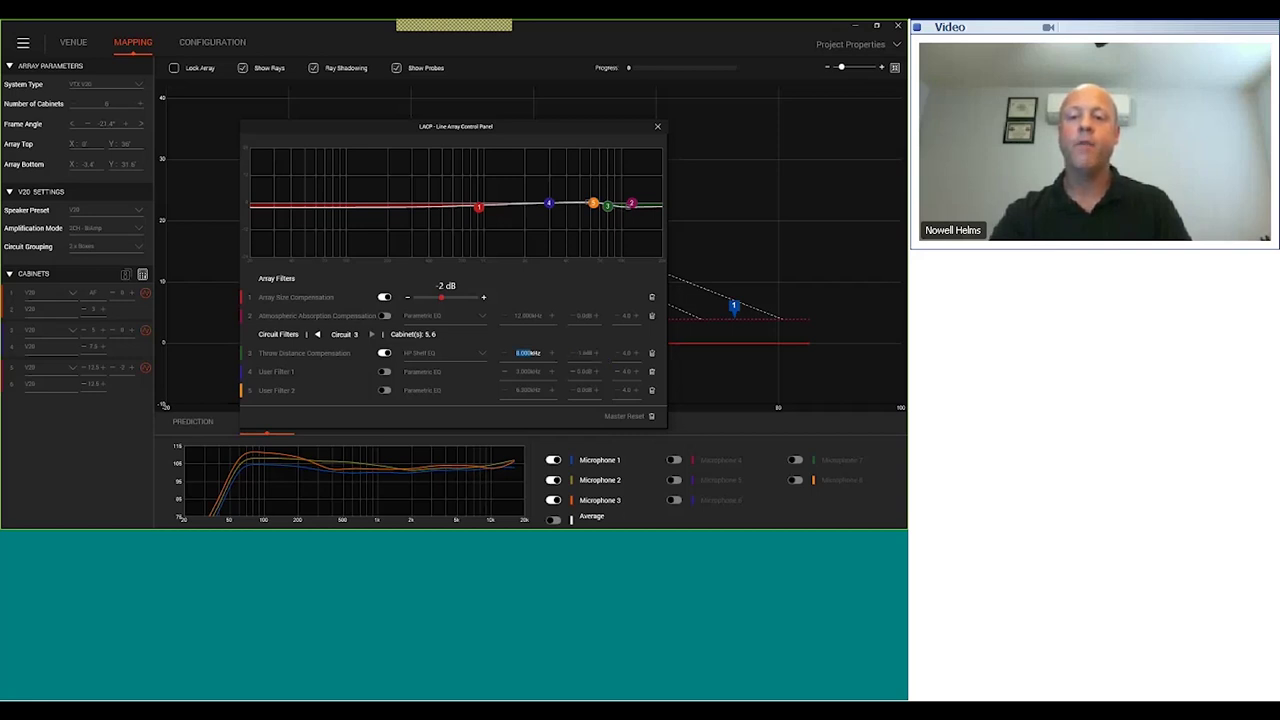
click(553, 519)
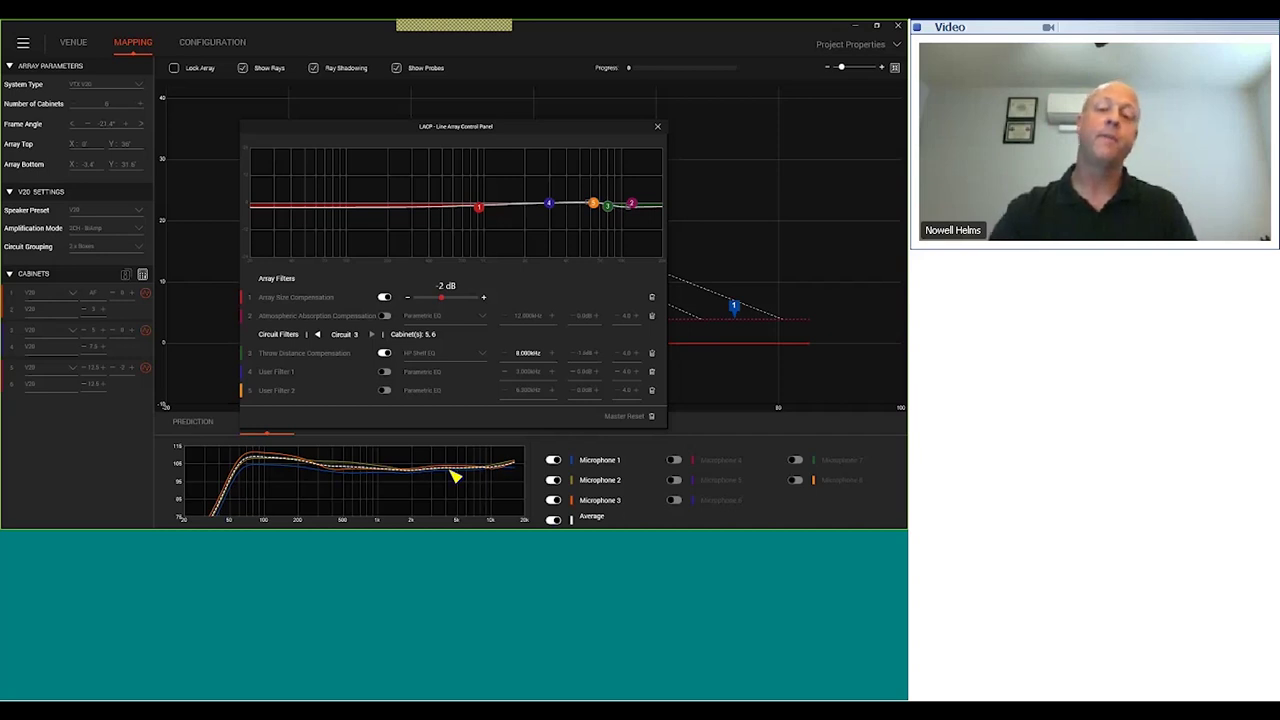
click(657, 128)
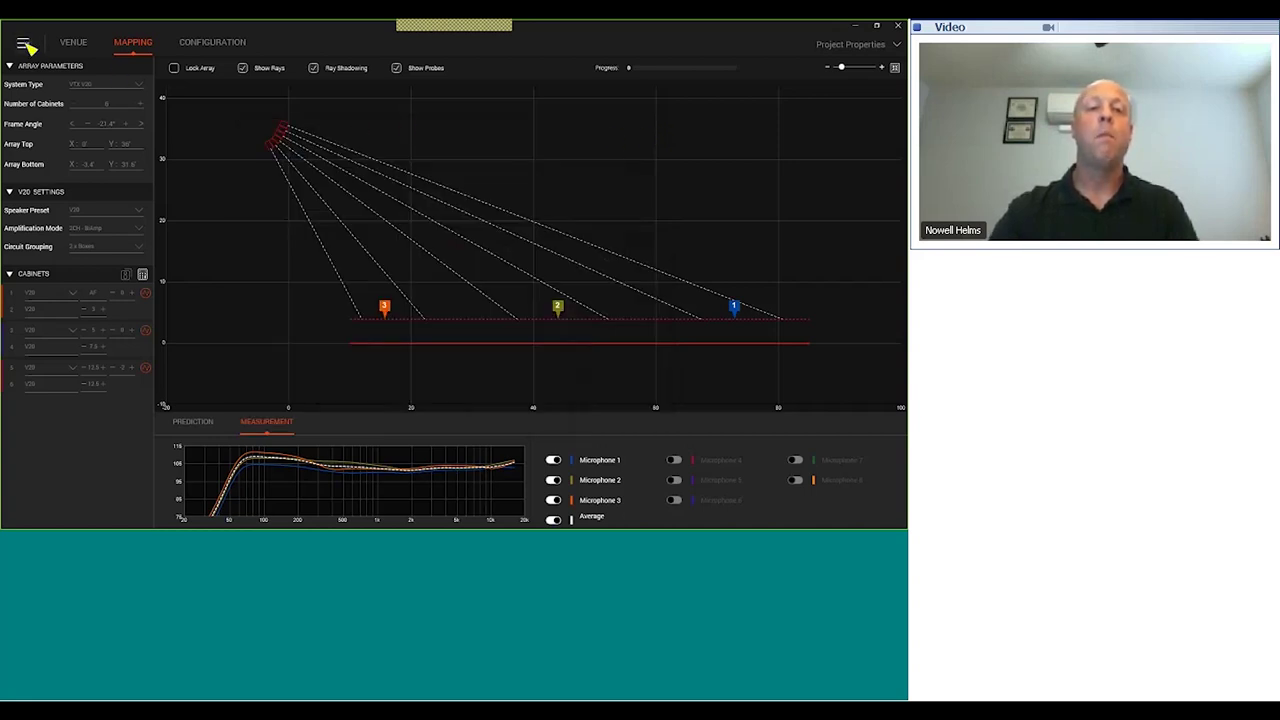
Step: Save the V20 main array design as the project file 'main lr'
click(25, 45)
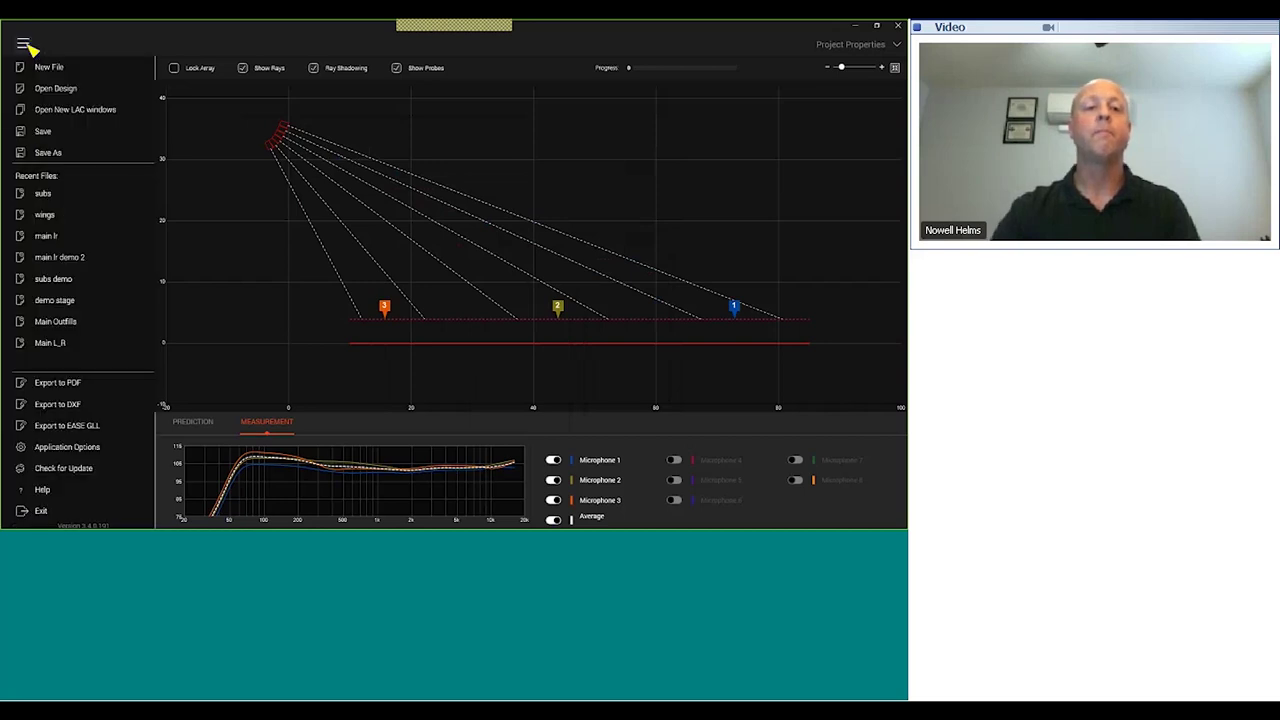
click(49, 153)
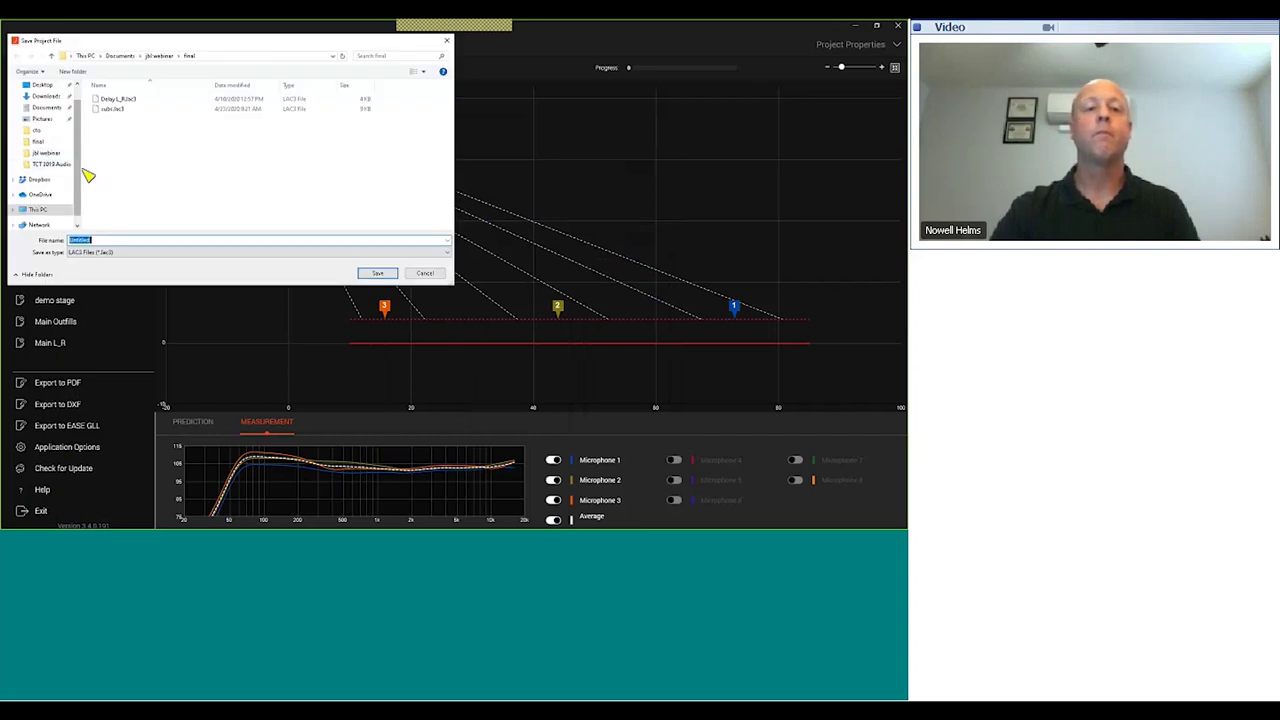
text(ma)
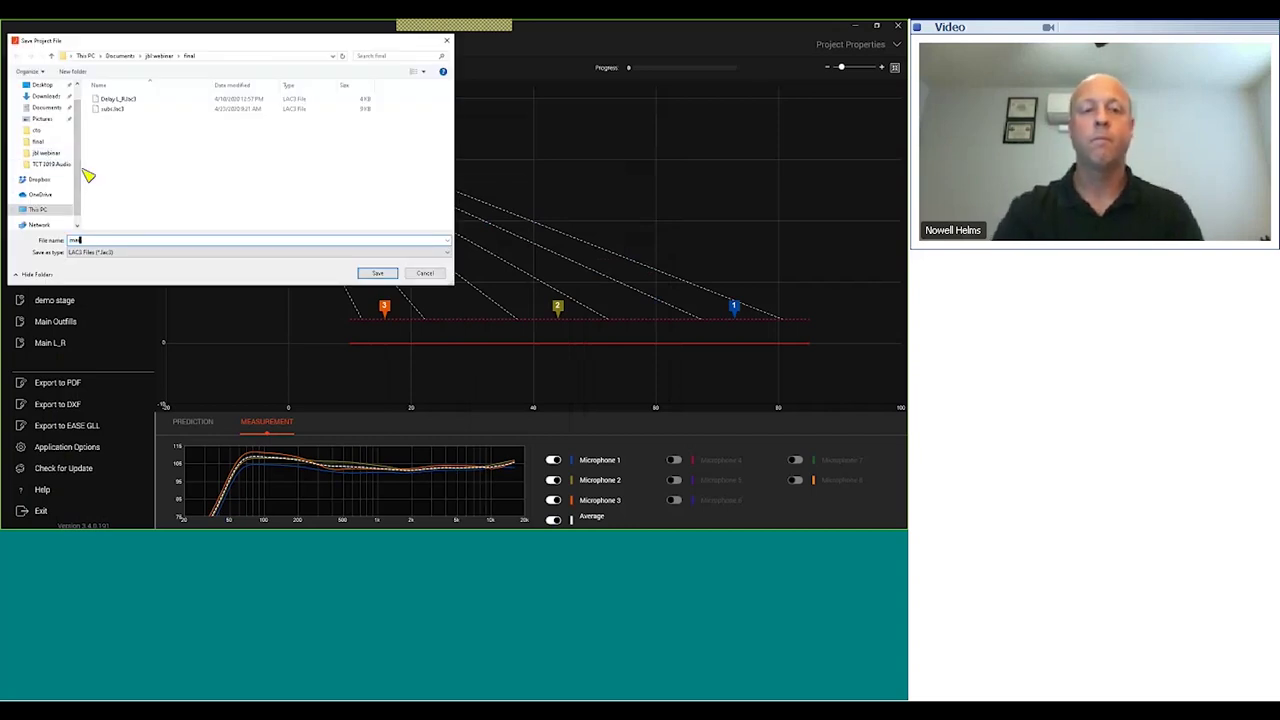
text(in)
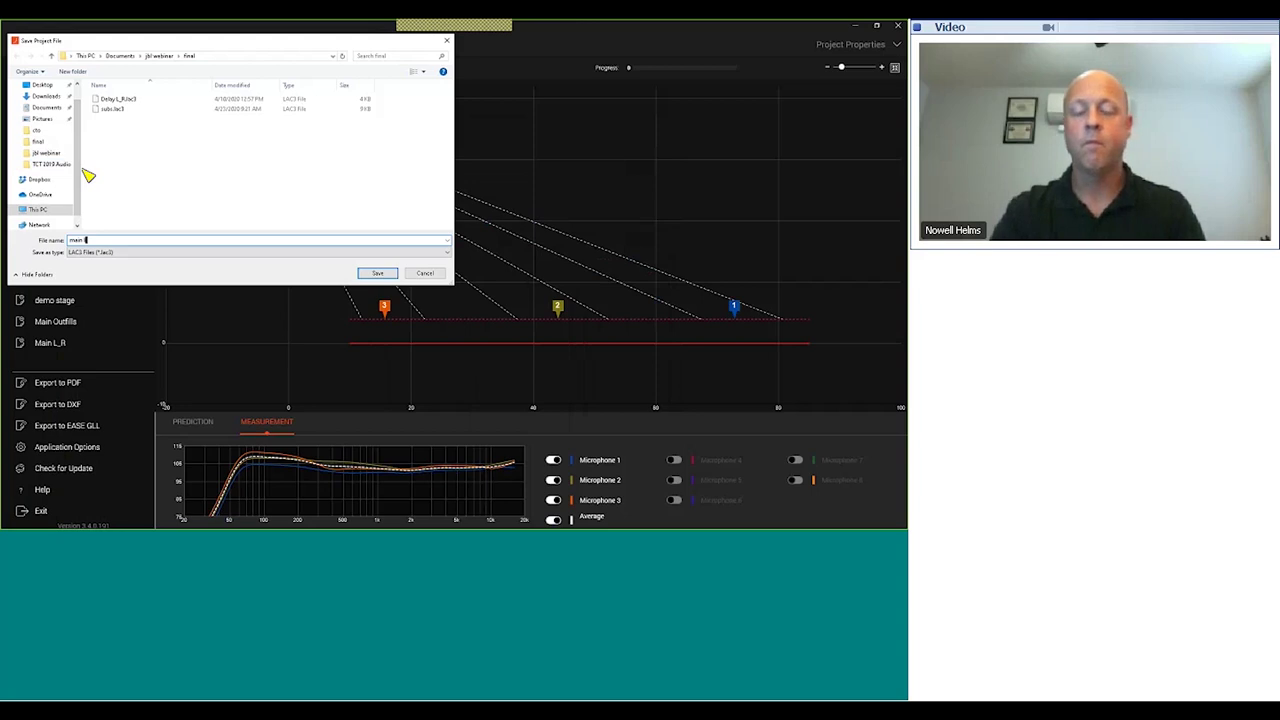
text( lr)
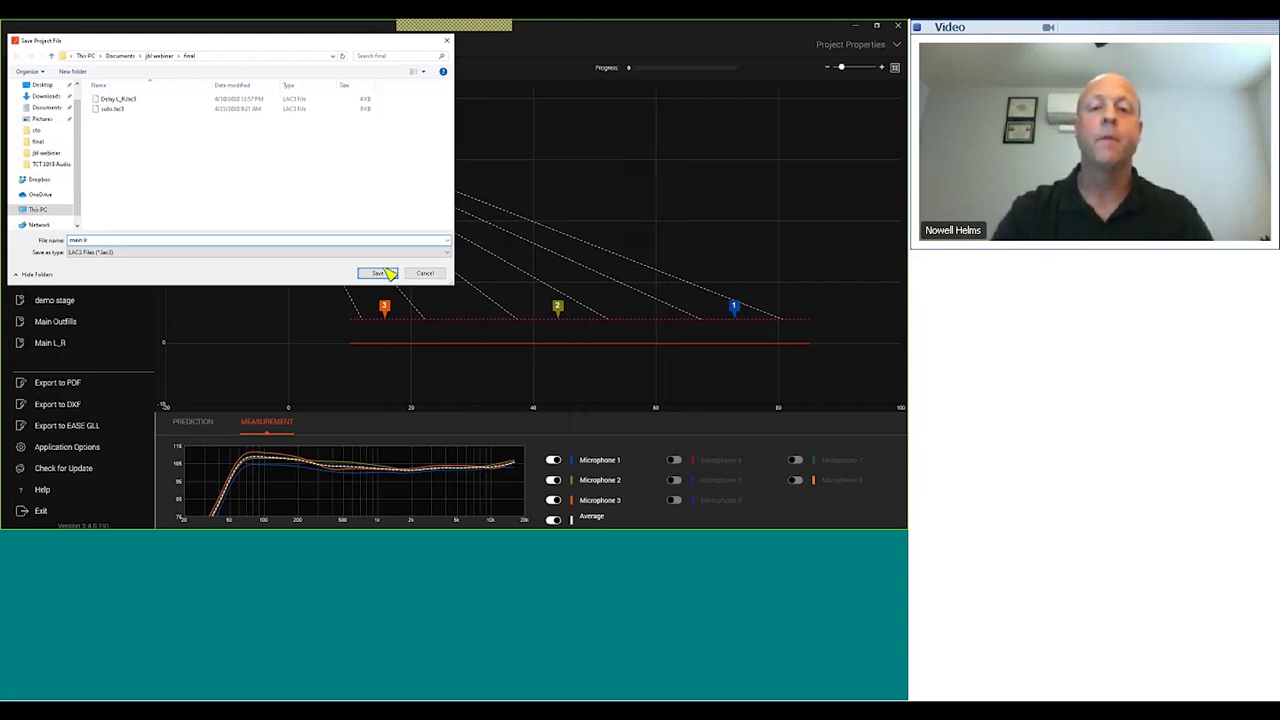
click(384, 273)
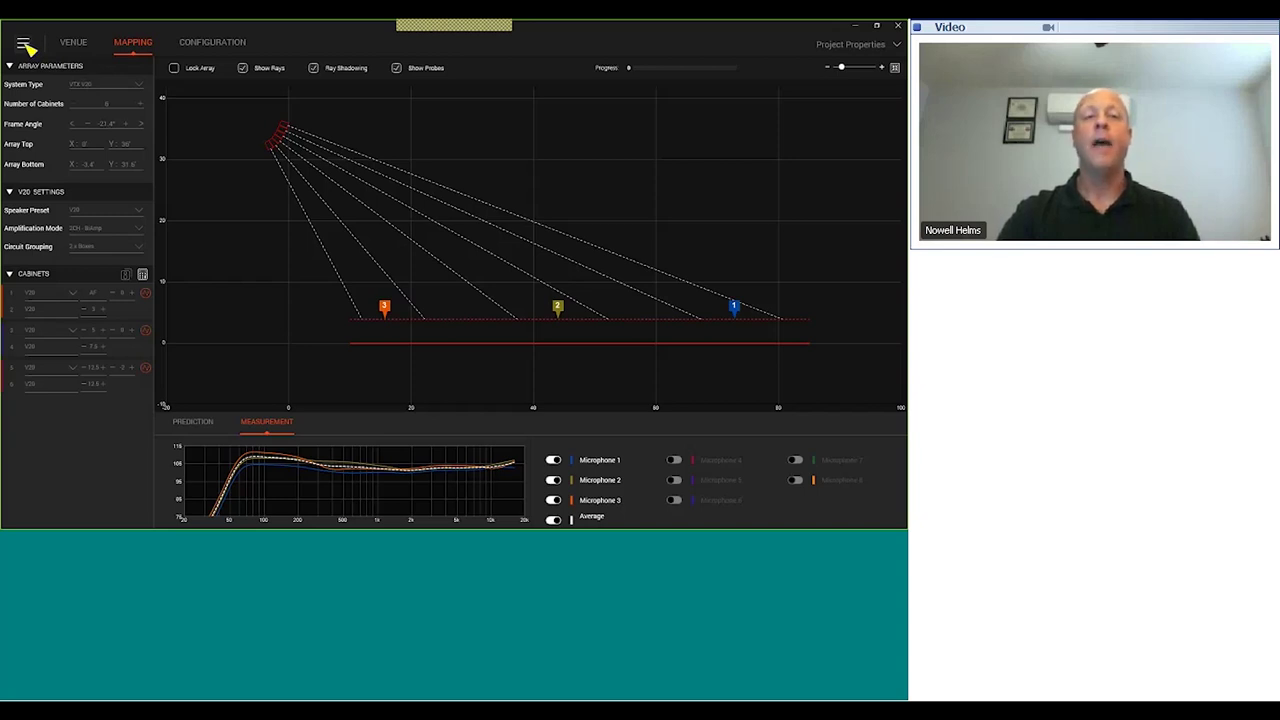
click(25, 46)
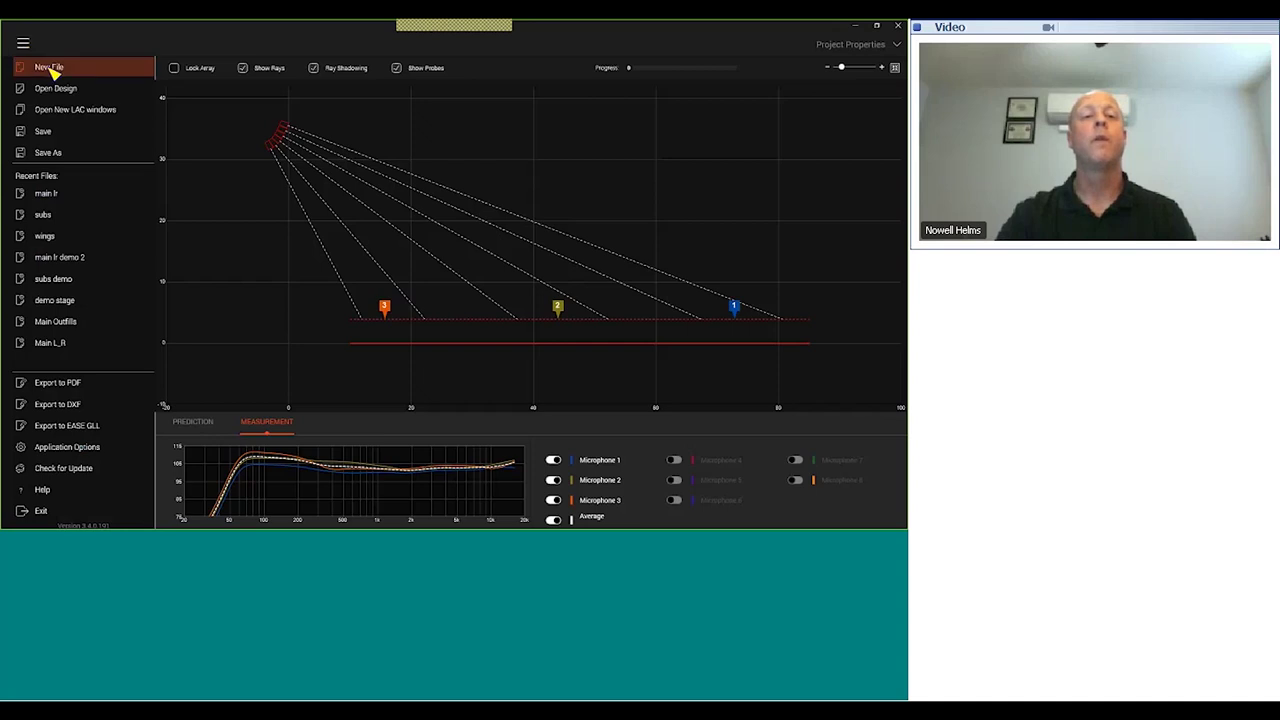
Step: Create a new suspended-array project named 'outfills' and continue to its venue layout
click(57, 71)
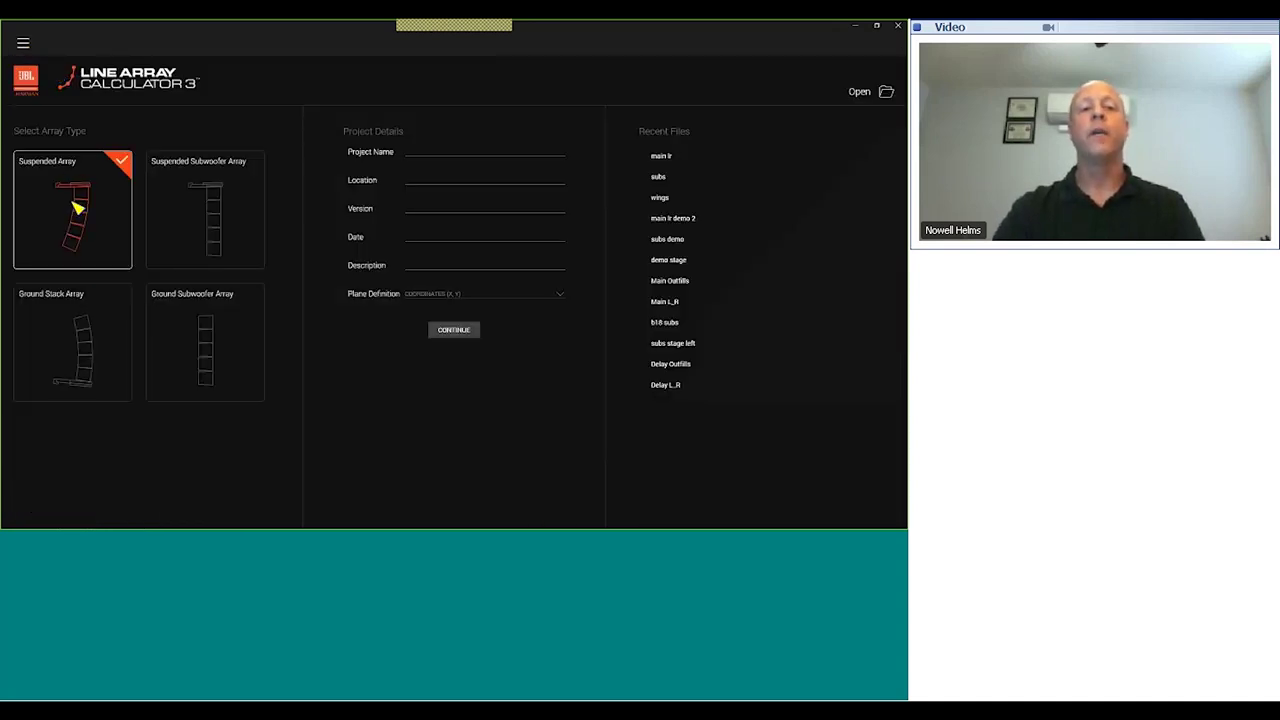
click(435, 151)
text(su)
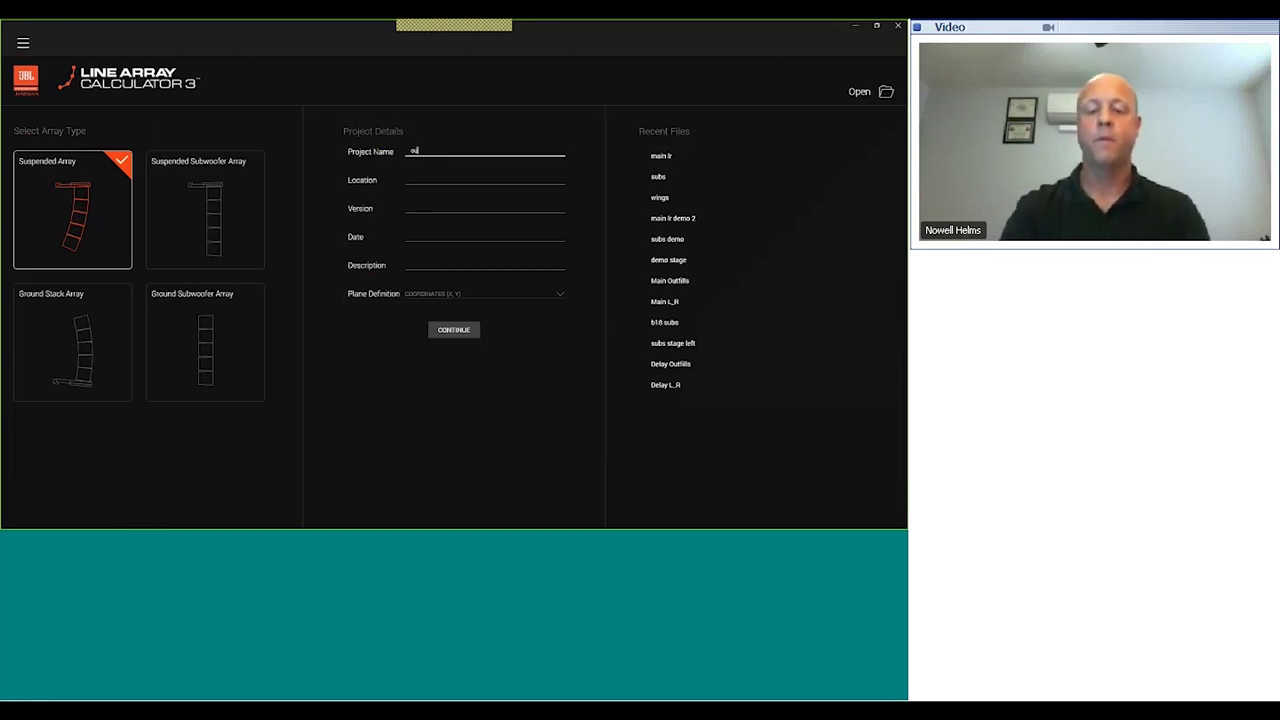
text(tfills)
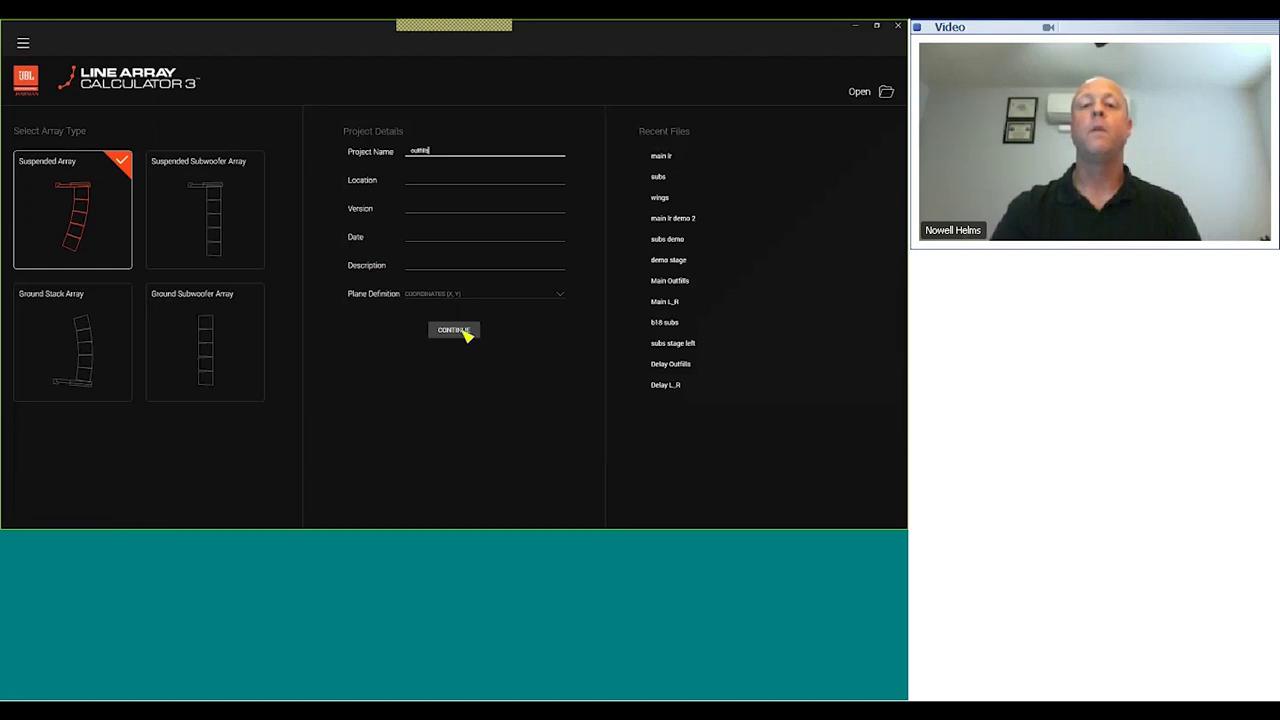
click(462, 333)
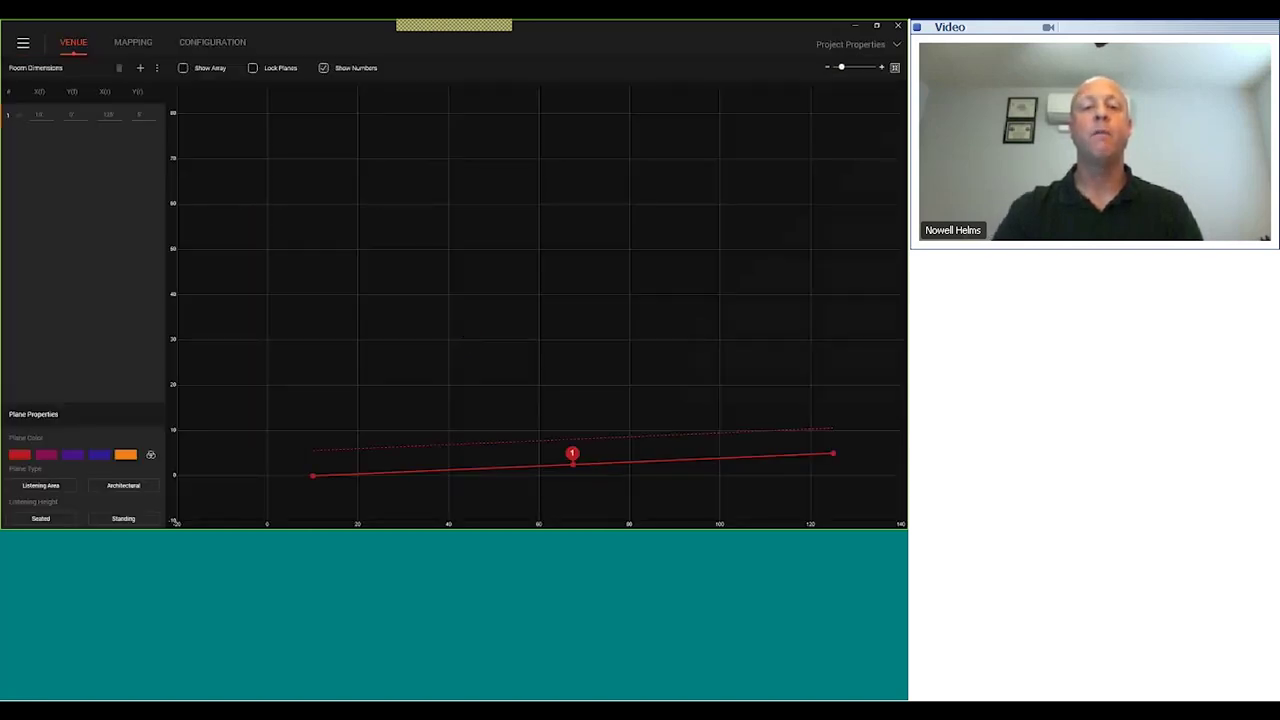
Step: Lay the outfills listening plane flat from 20 ft to 78 ft at seated listening height
click(40, 116)
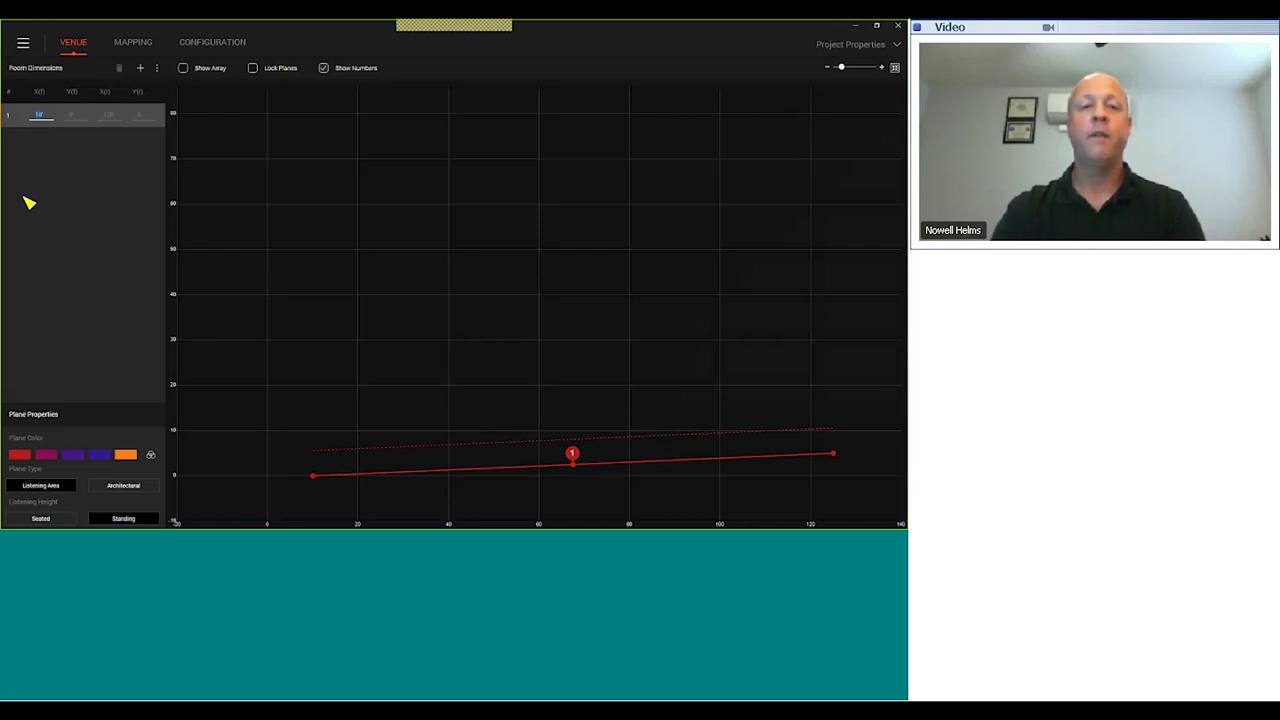
text(20)
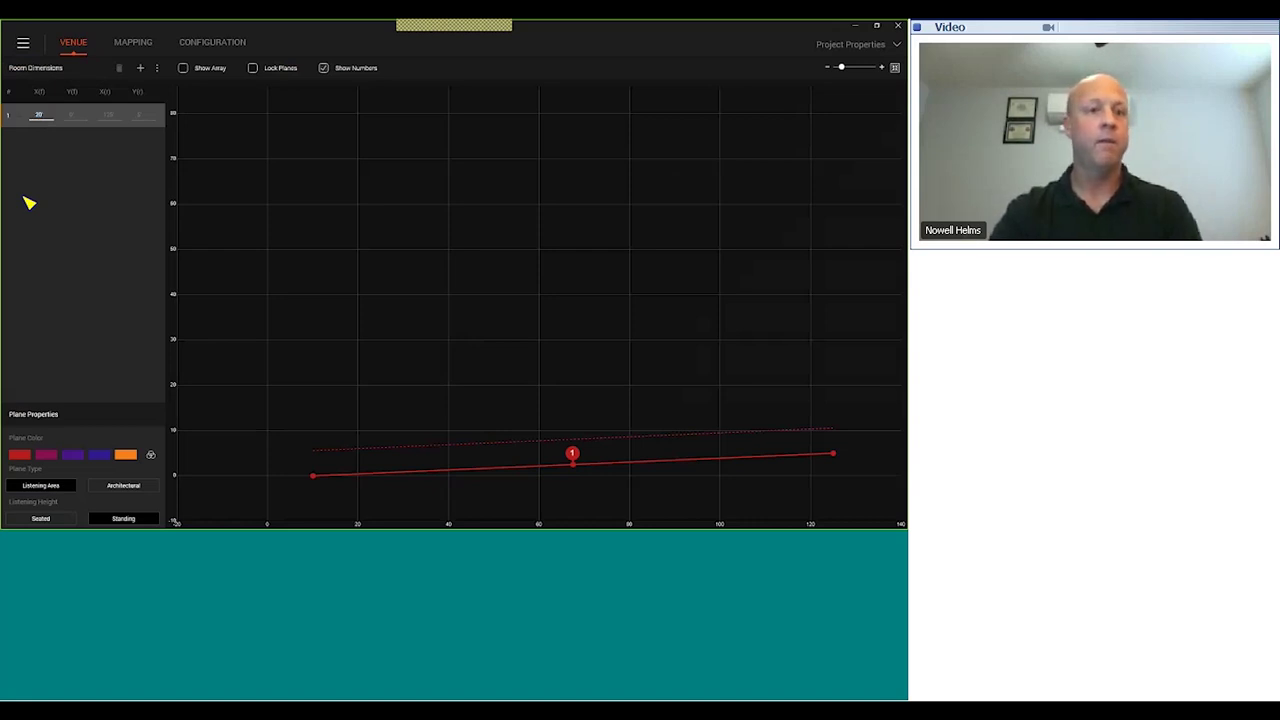
key(Tab)
key(Tab)
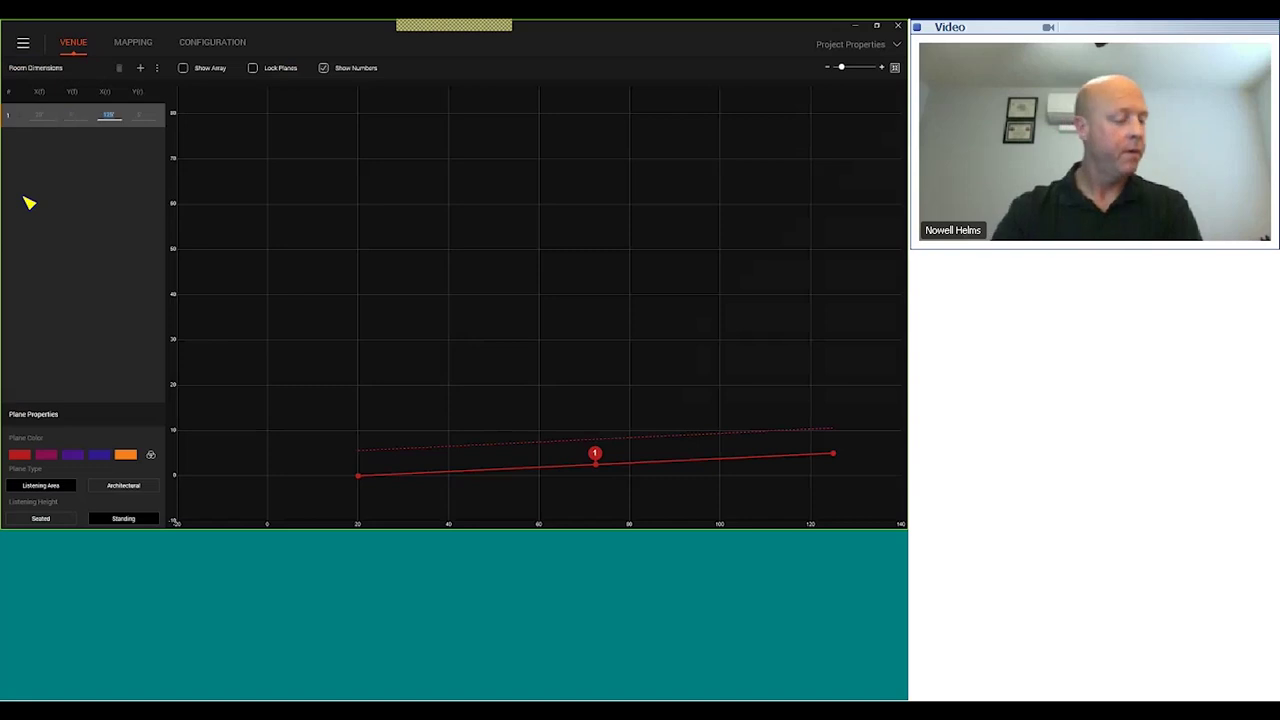
text(12)
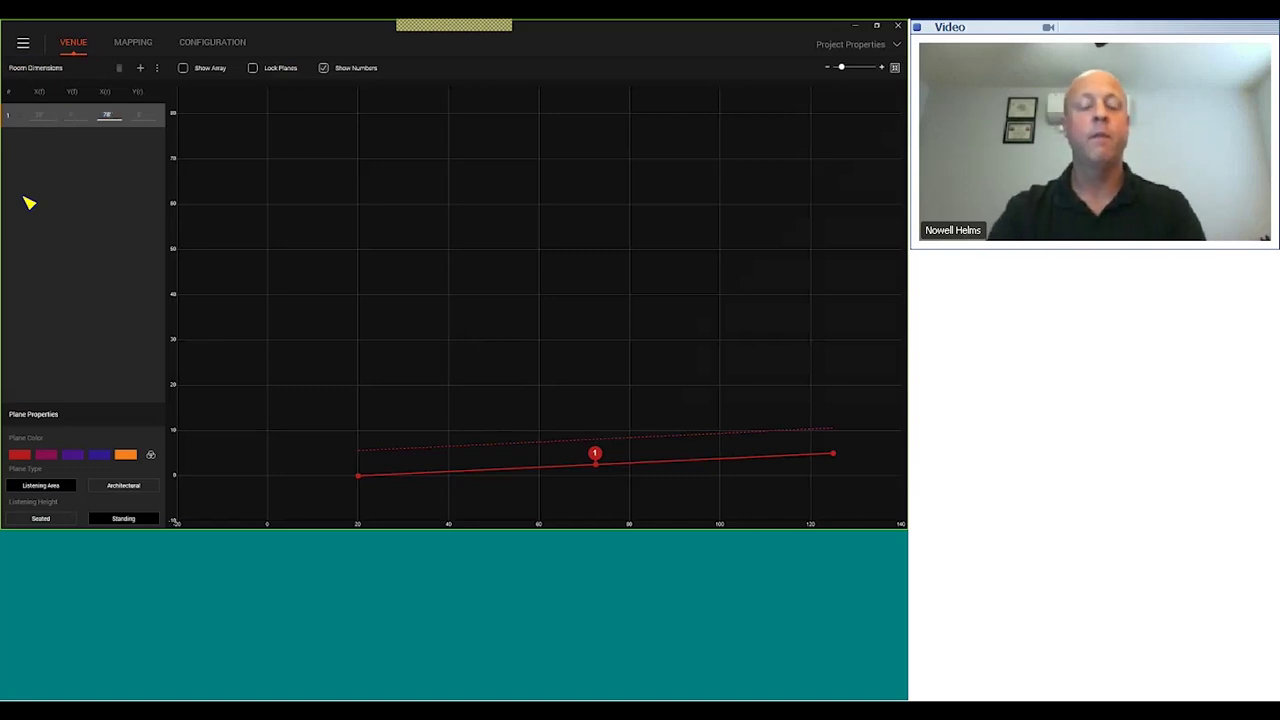
key(Tab)
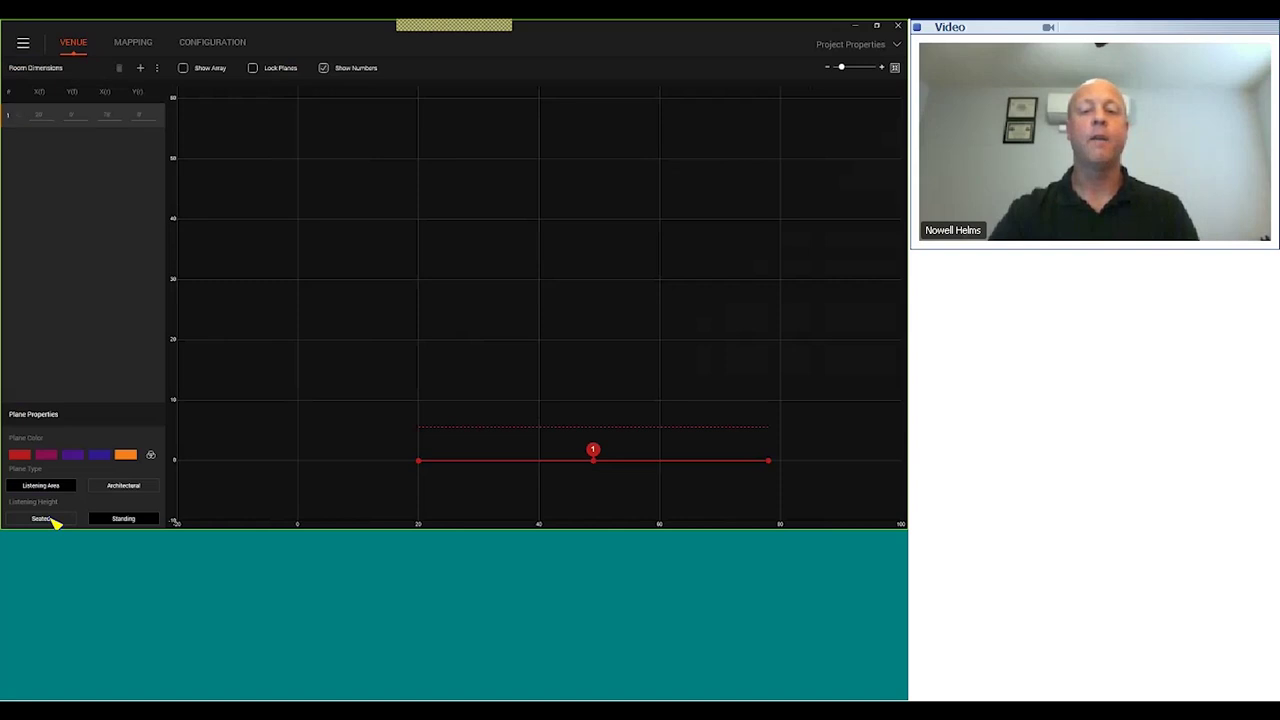
click(52, 520)
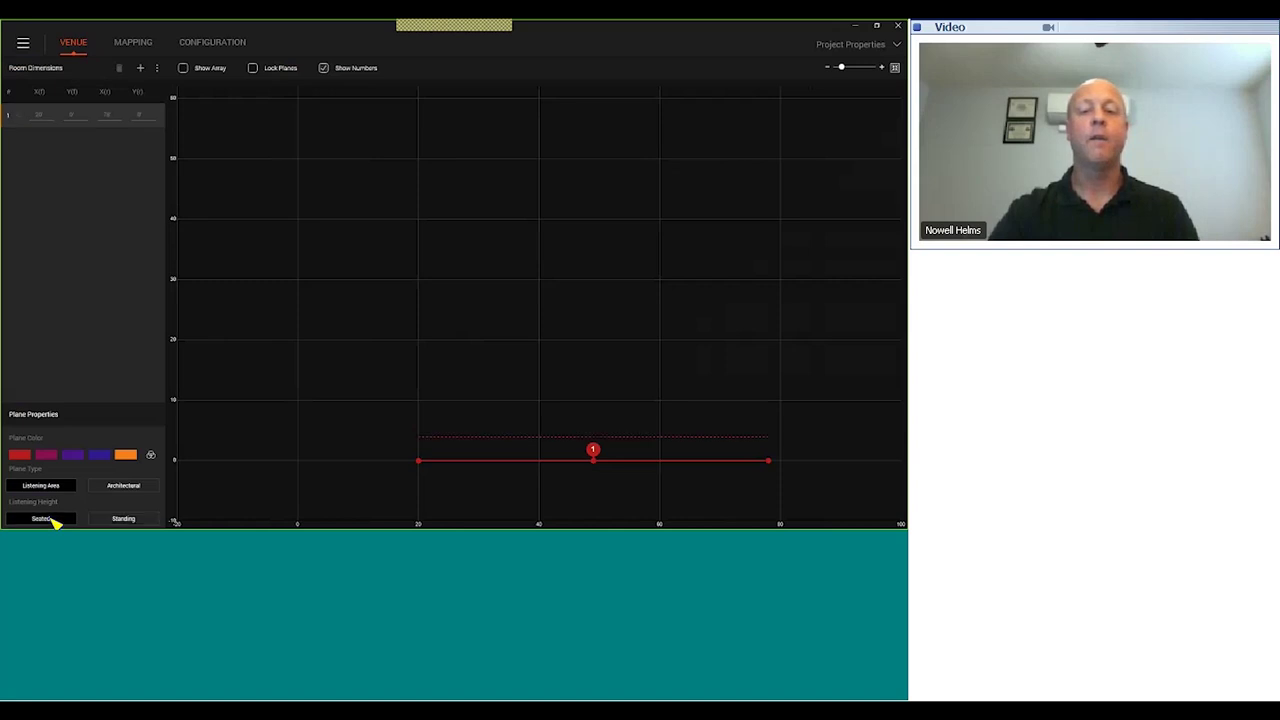
Step: On the Mapping page, choose VTX V20 with four cabinets and set the array top to 34 ft
click(140, 47)
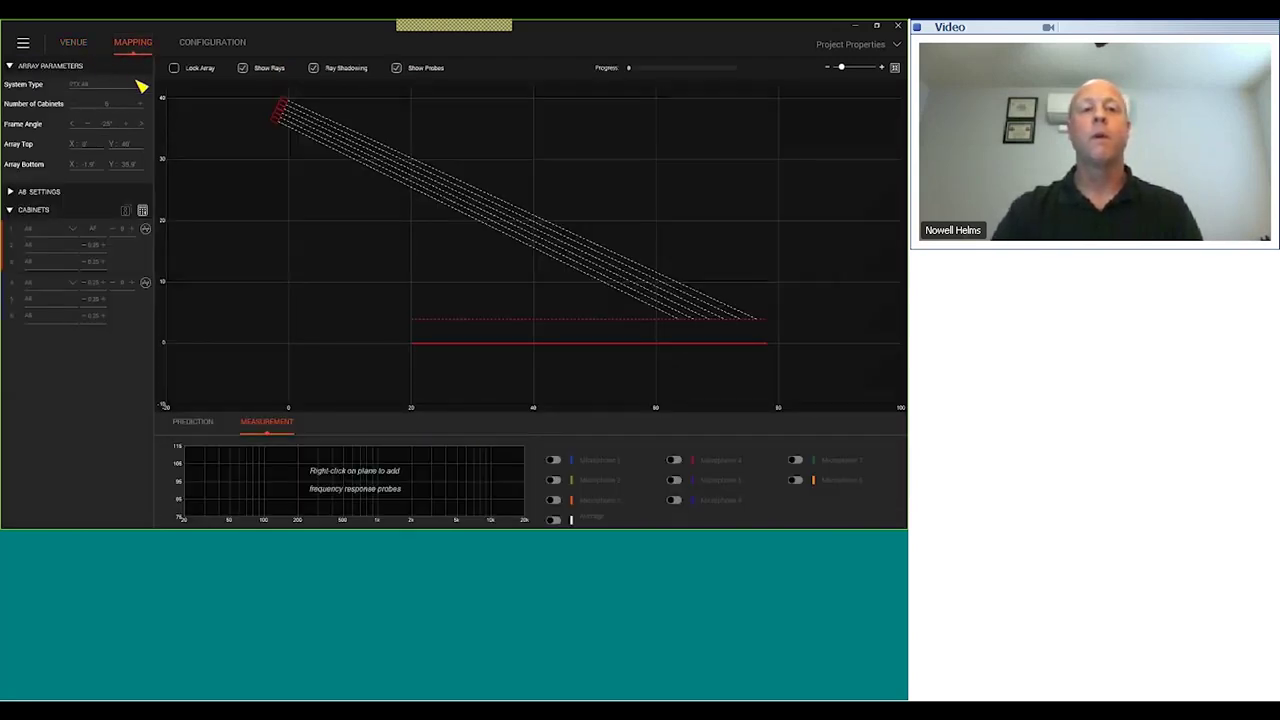
click(142, 85)
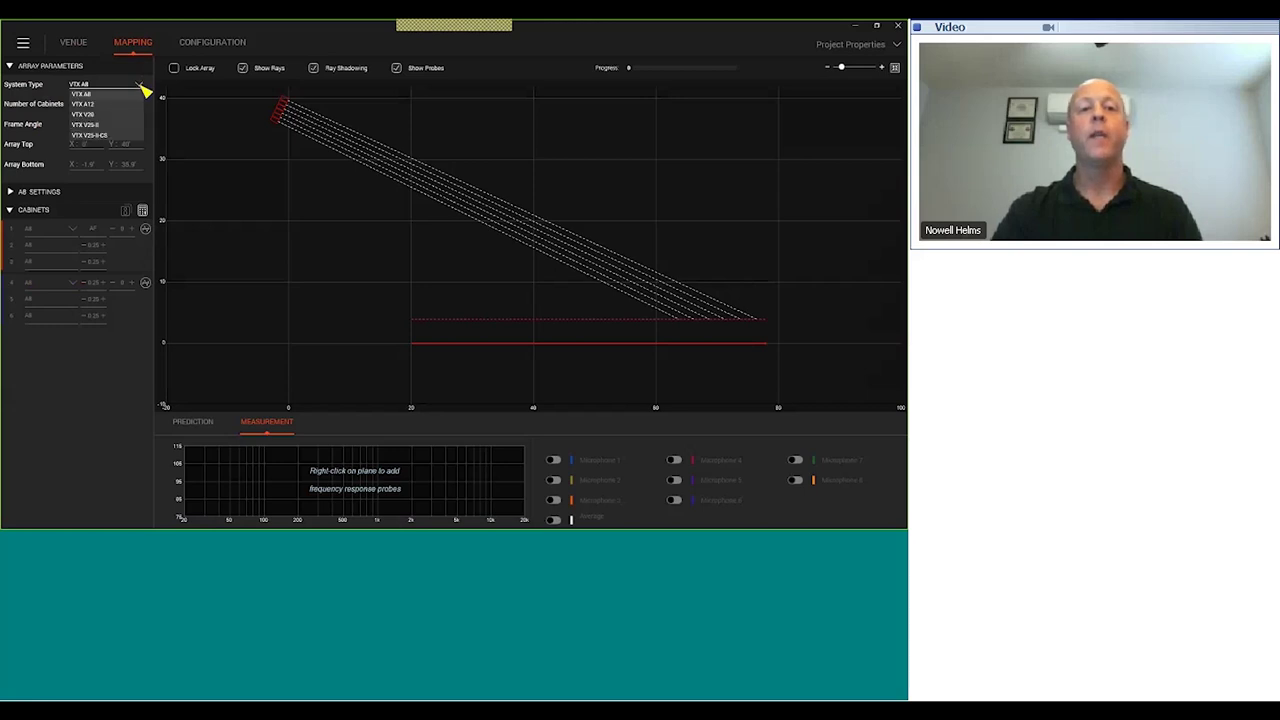
click(95, 117)
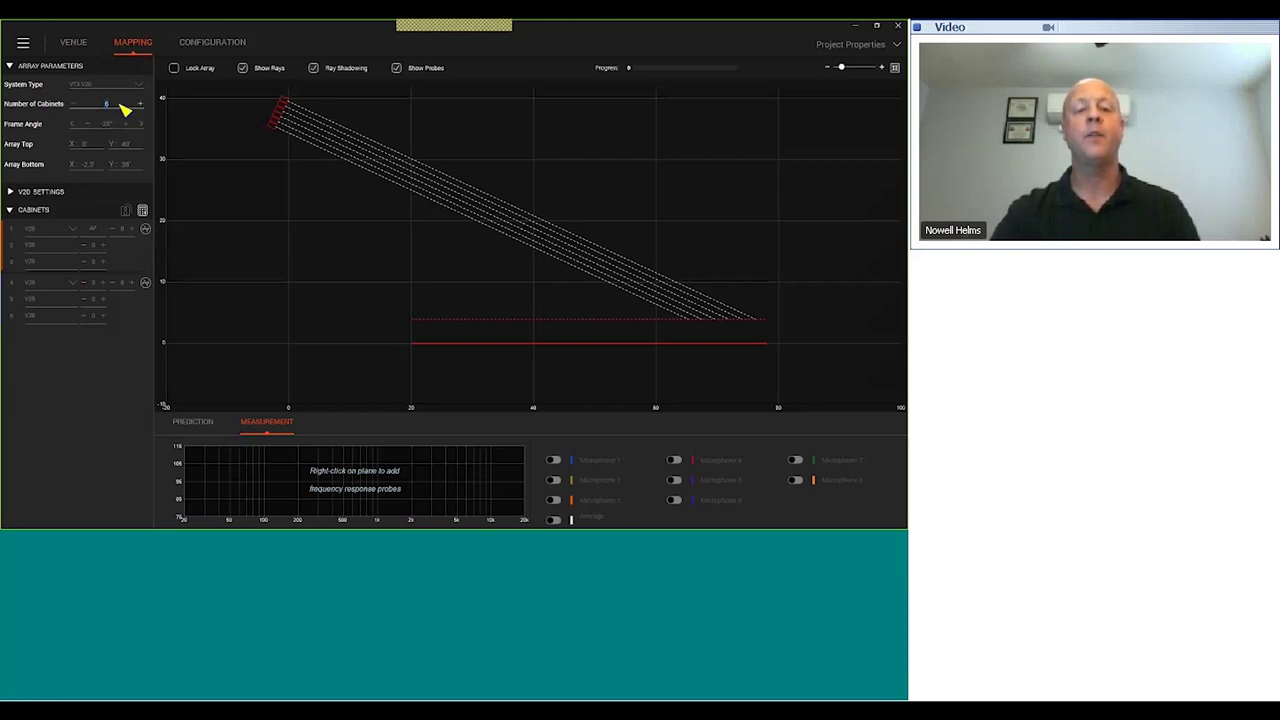
text(4)
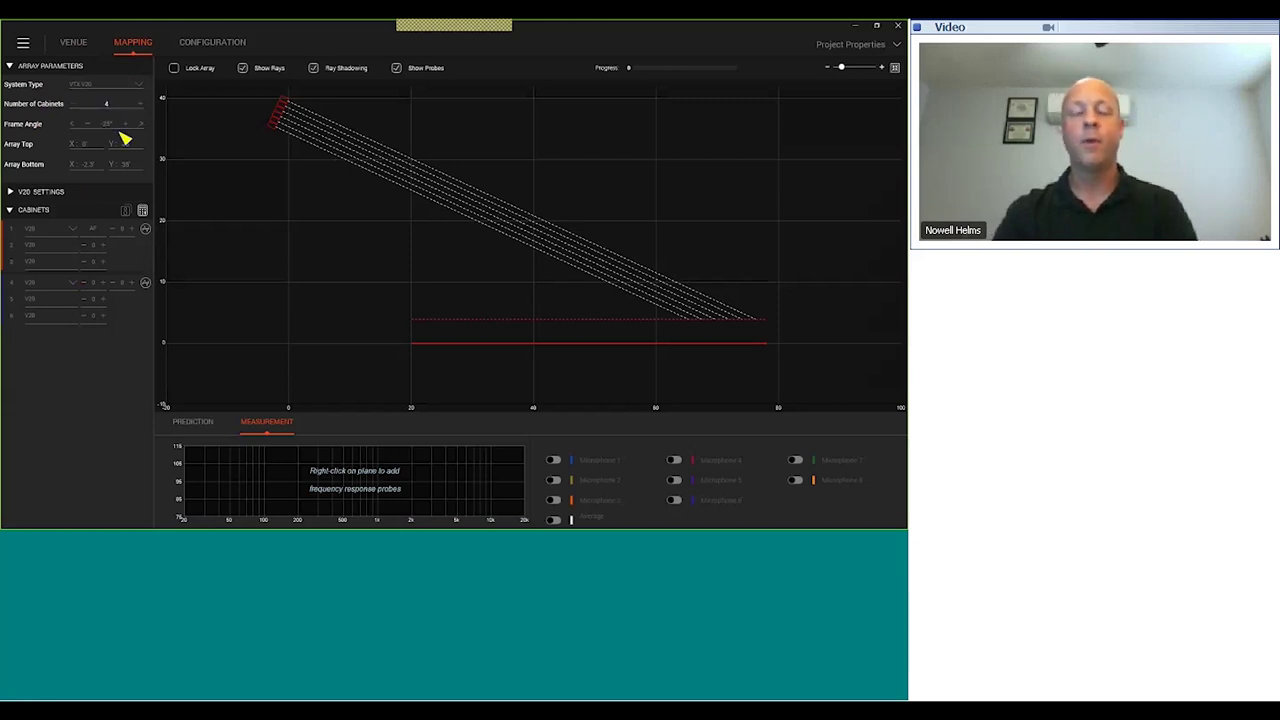
key(Return)
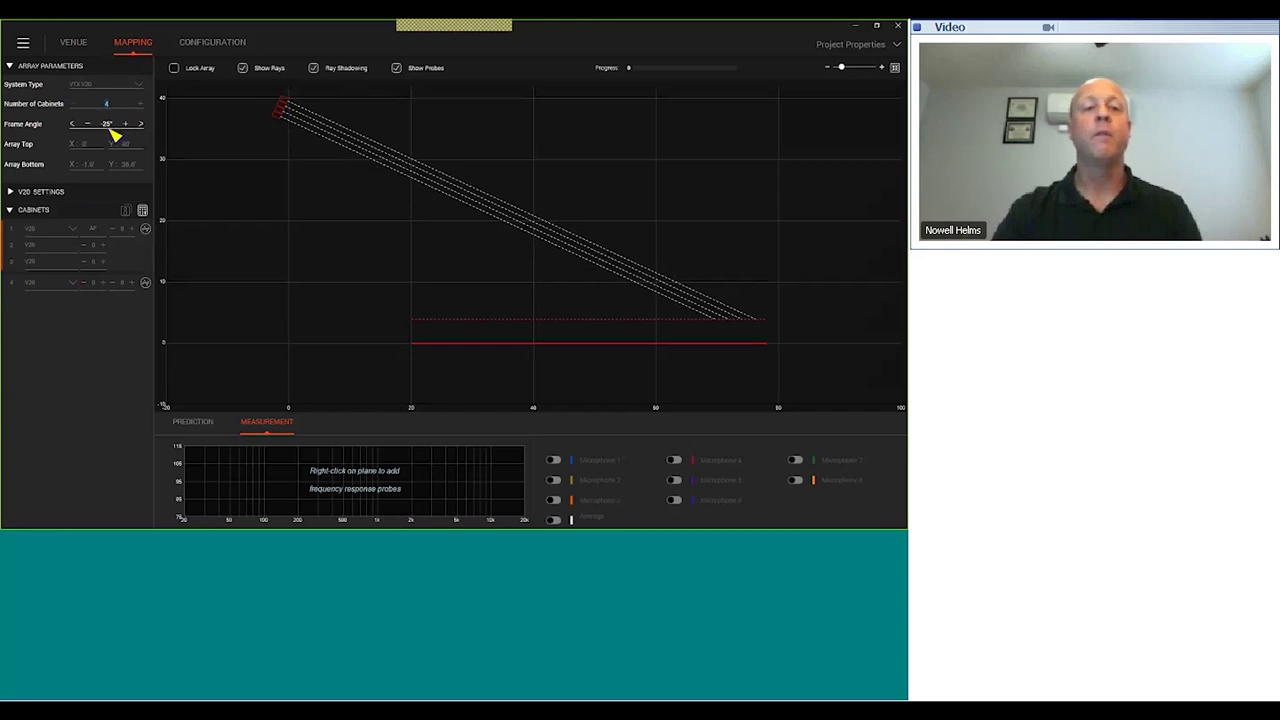
click(130, 148)
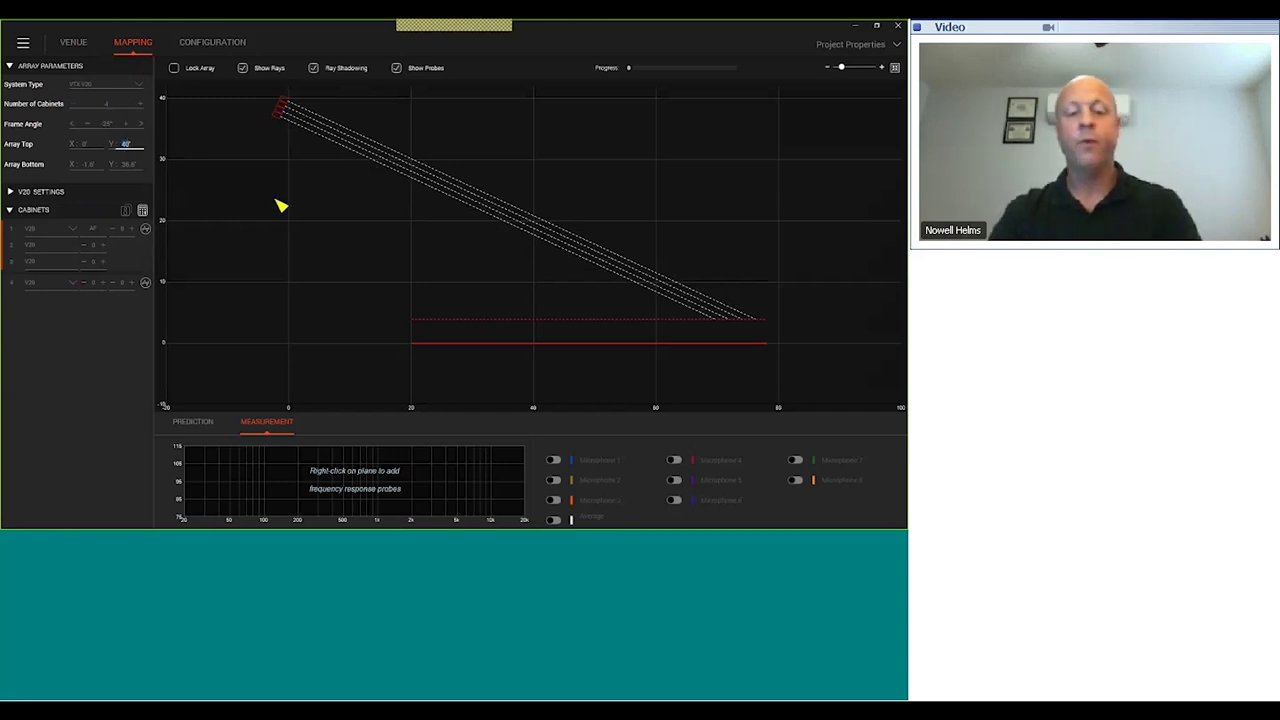
text(34)
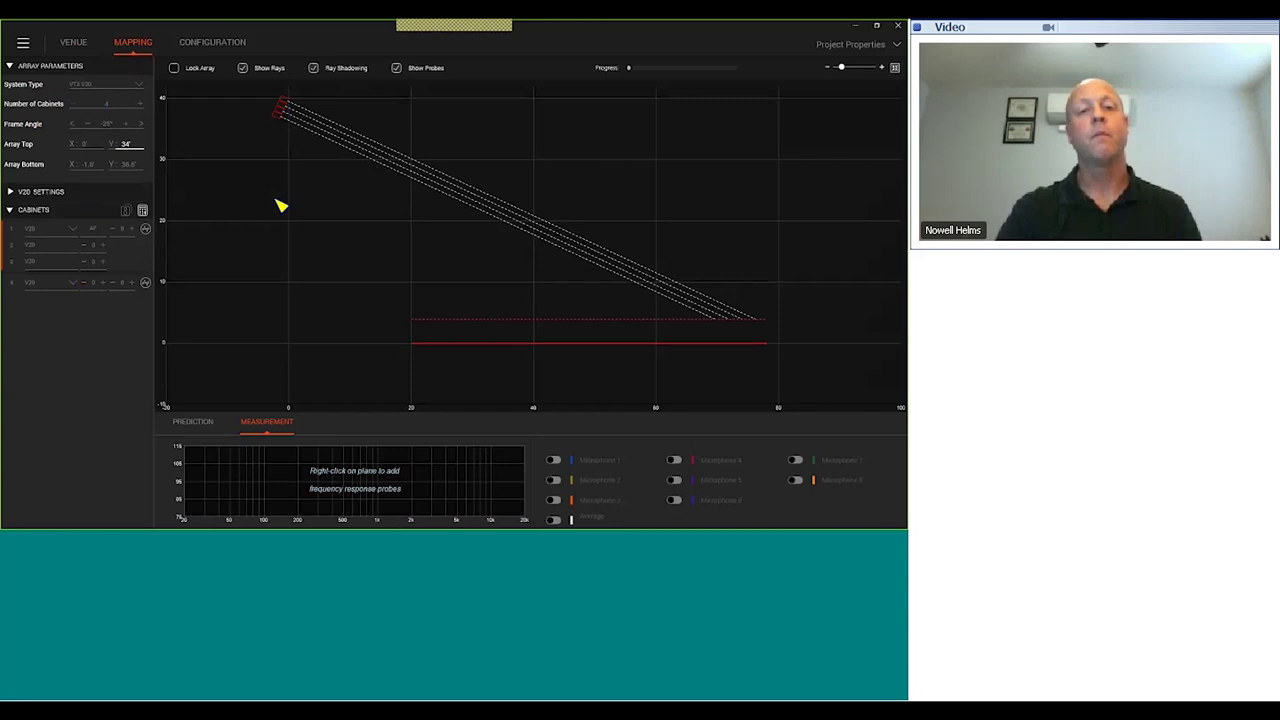
key(Return)
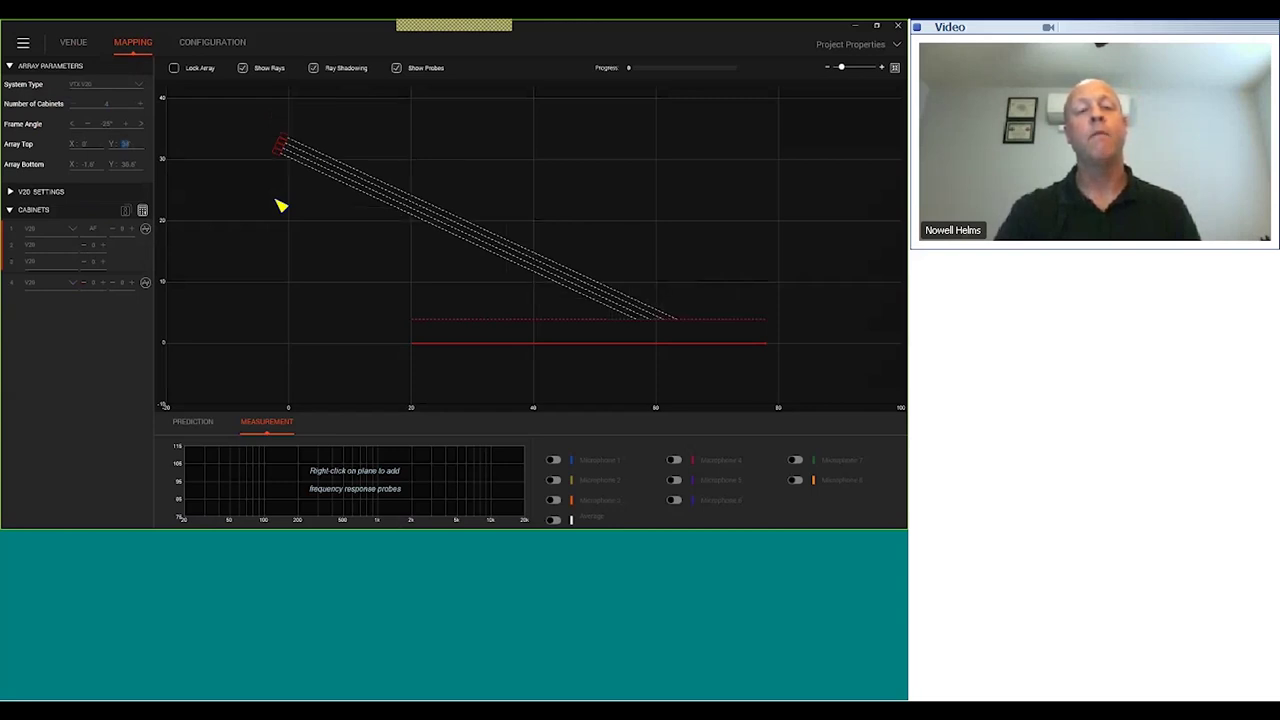
click(20, 195)
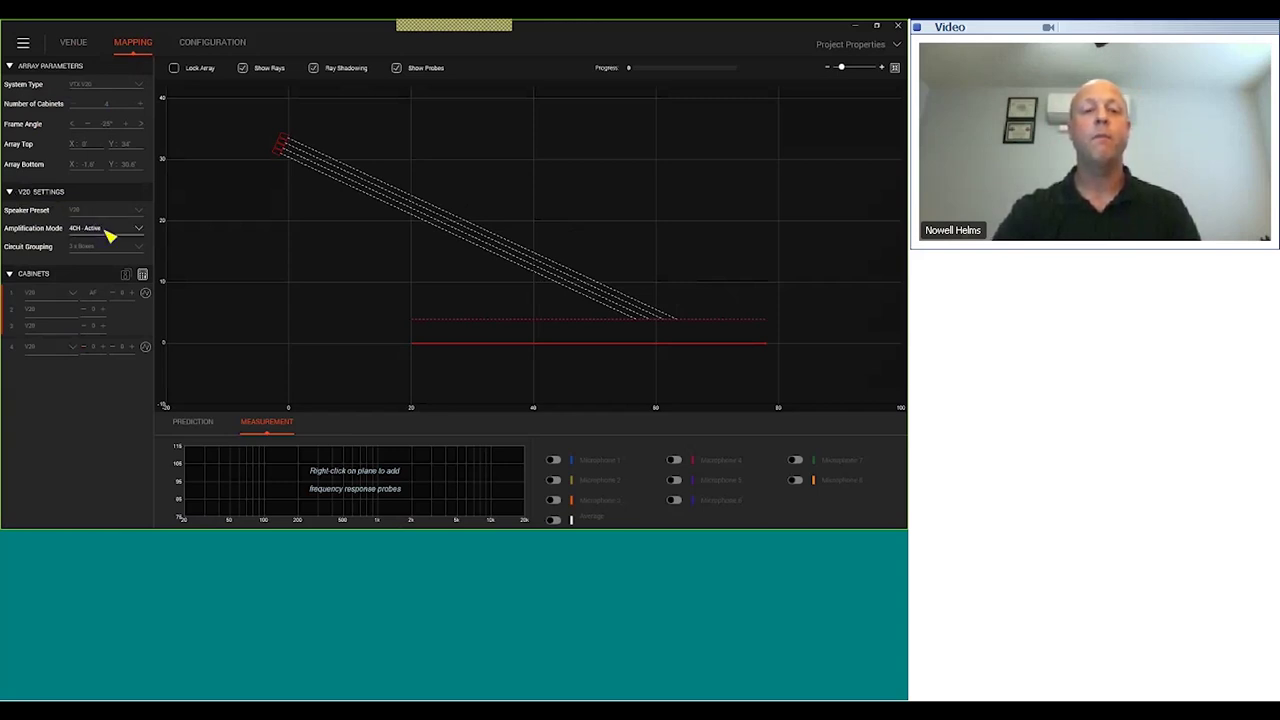
Step: Use 2CH biamp amplification and 2-box circuit grouping, and auto-splay the cabinet angles
click(140, 231)
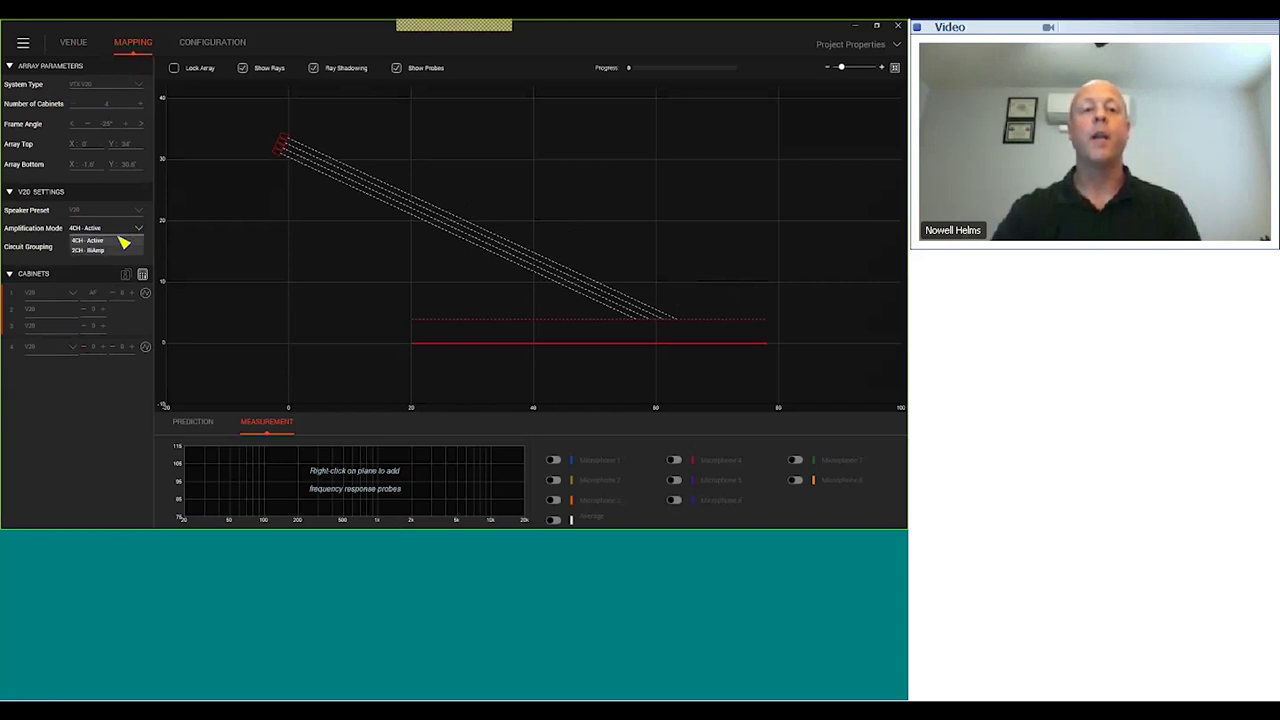
click(93, 251)
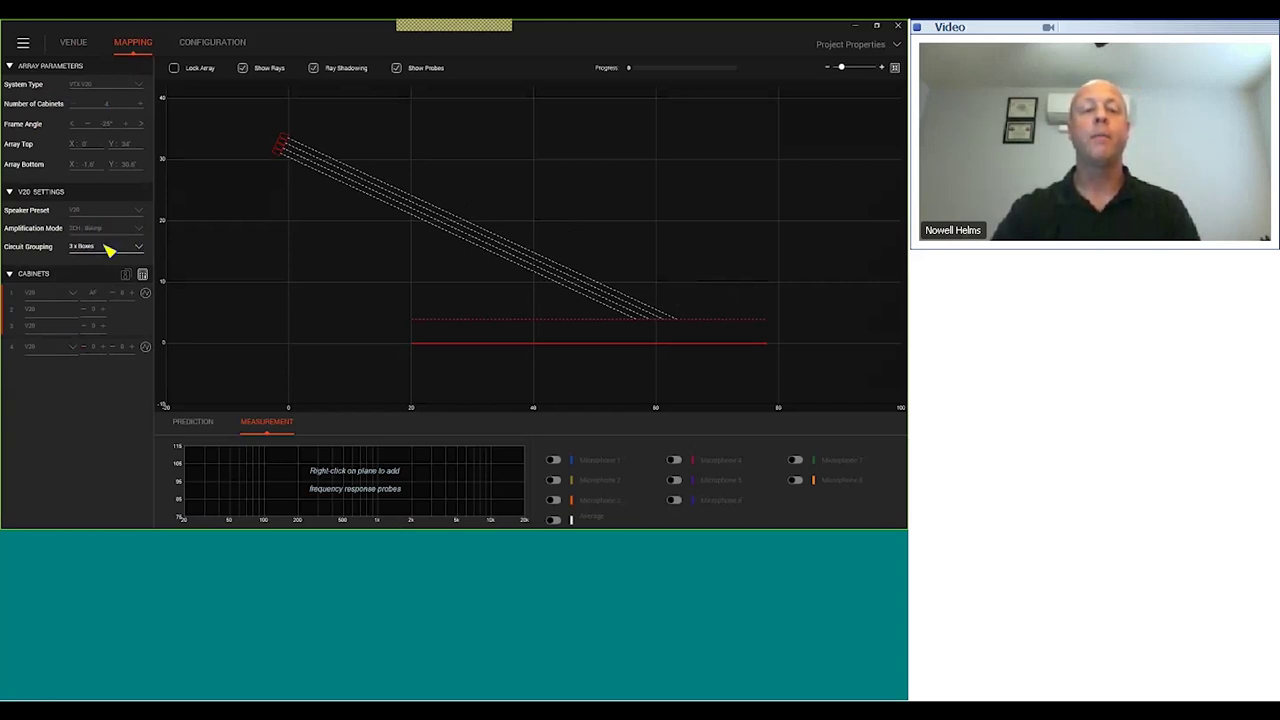
click(141, 248)
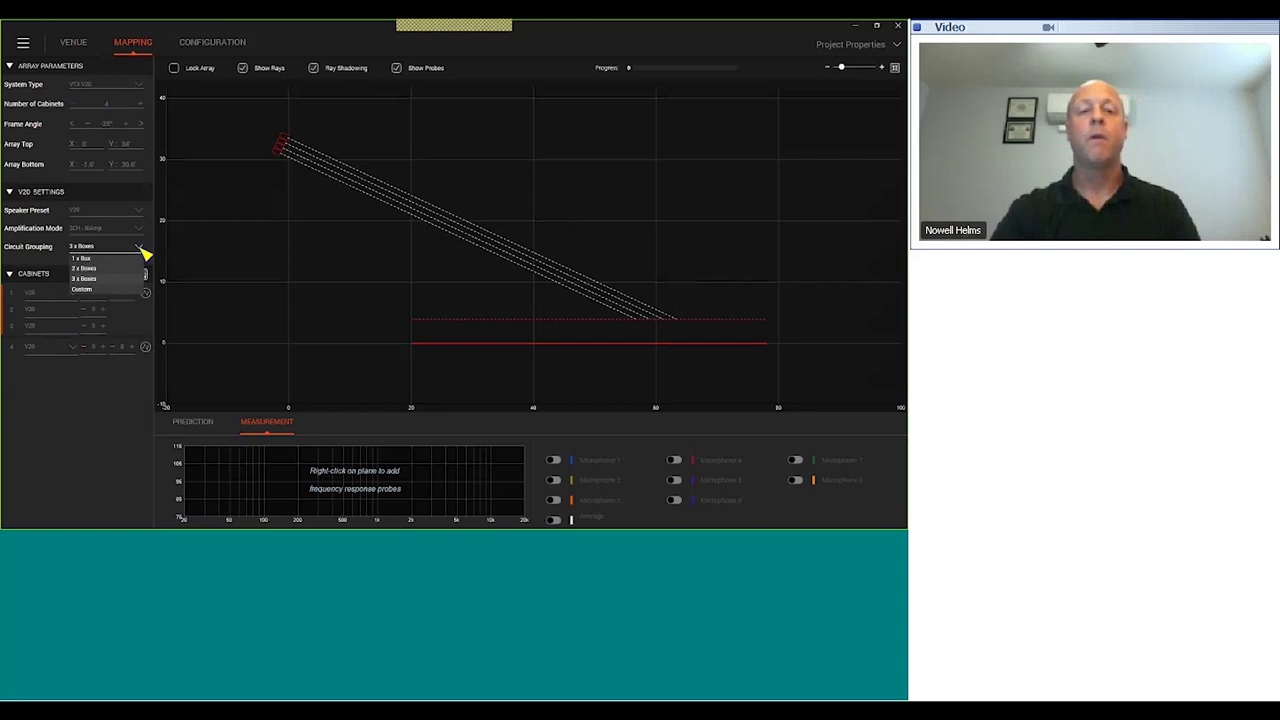
click(108, 269)
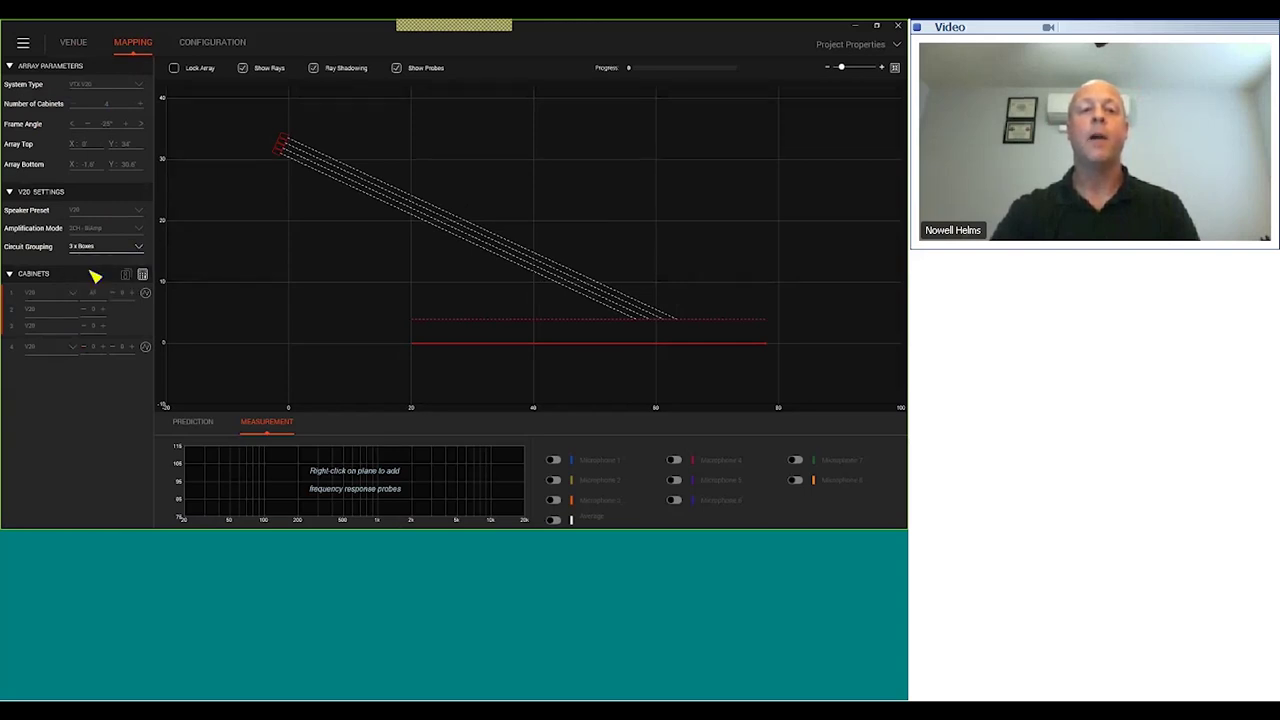
click(144, 278)
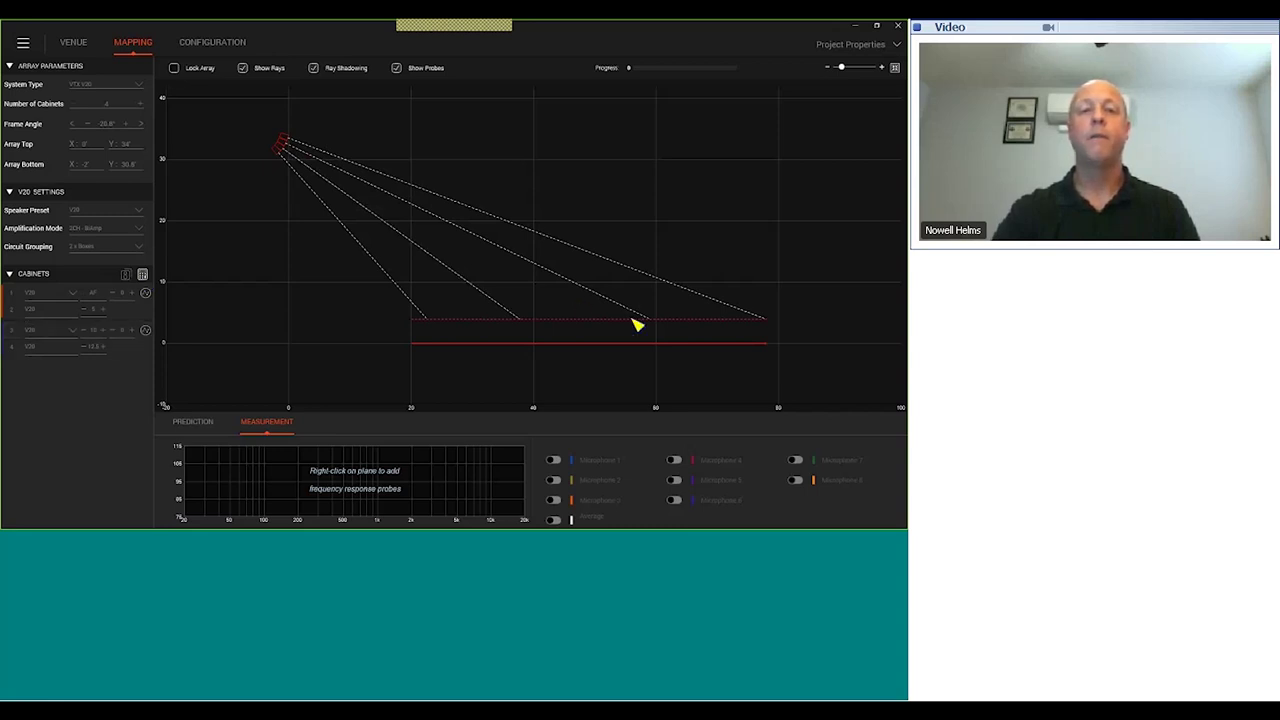
click(212, 43)
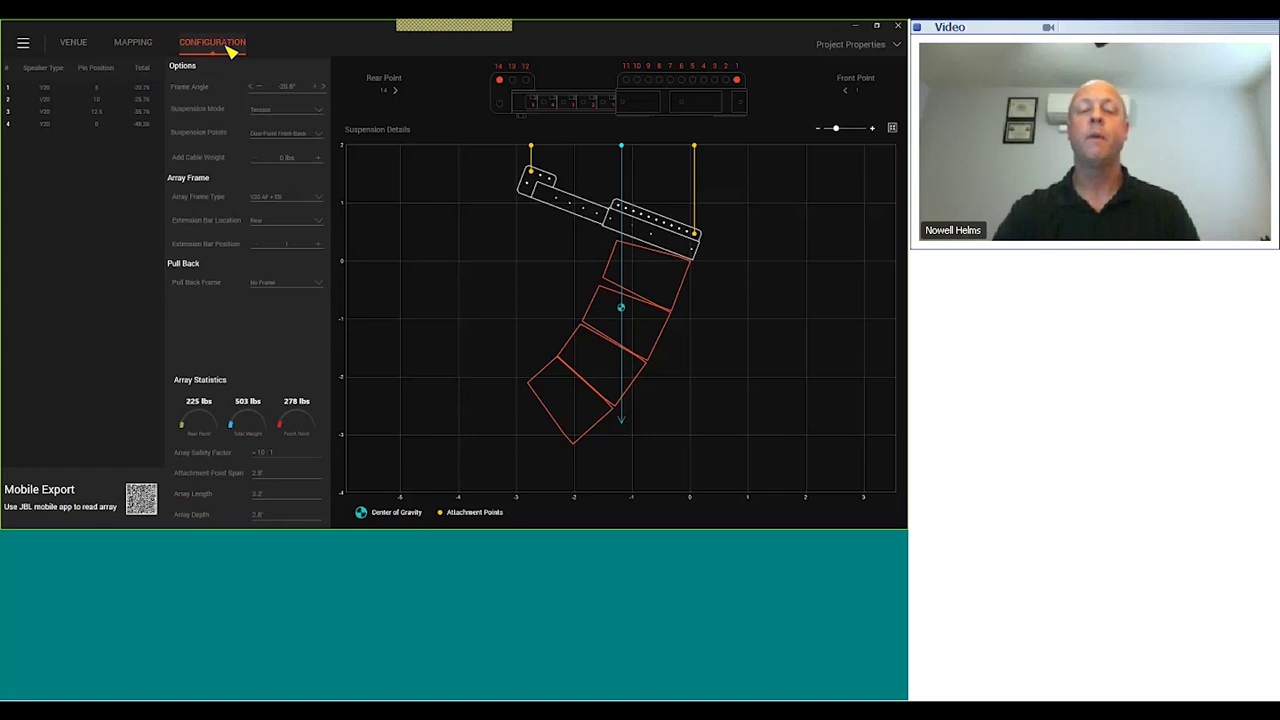
Step: Switch to single-point suspension and raise the extension bar position to 4
click(321, 137)
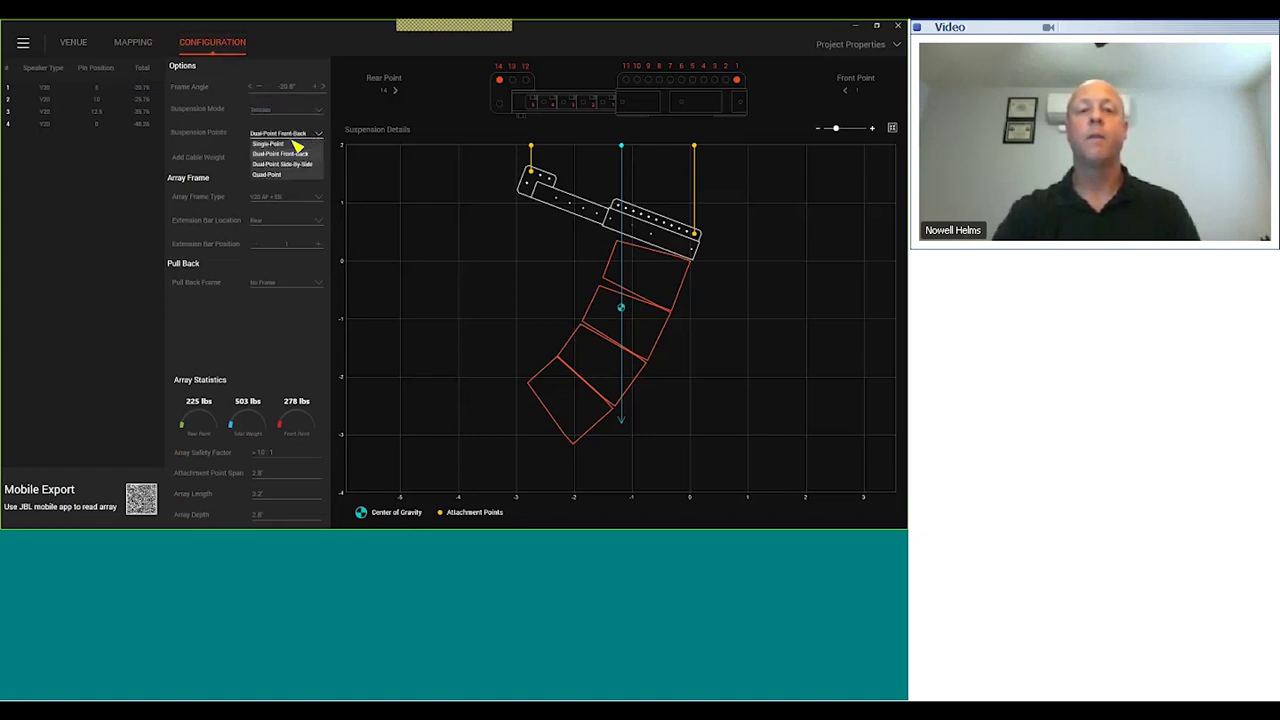
click(281, 145)
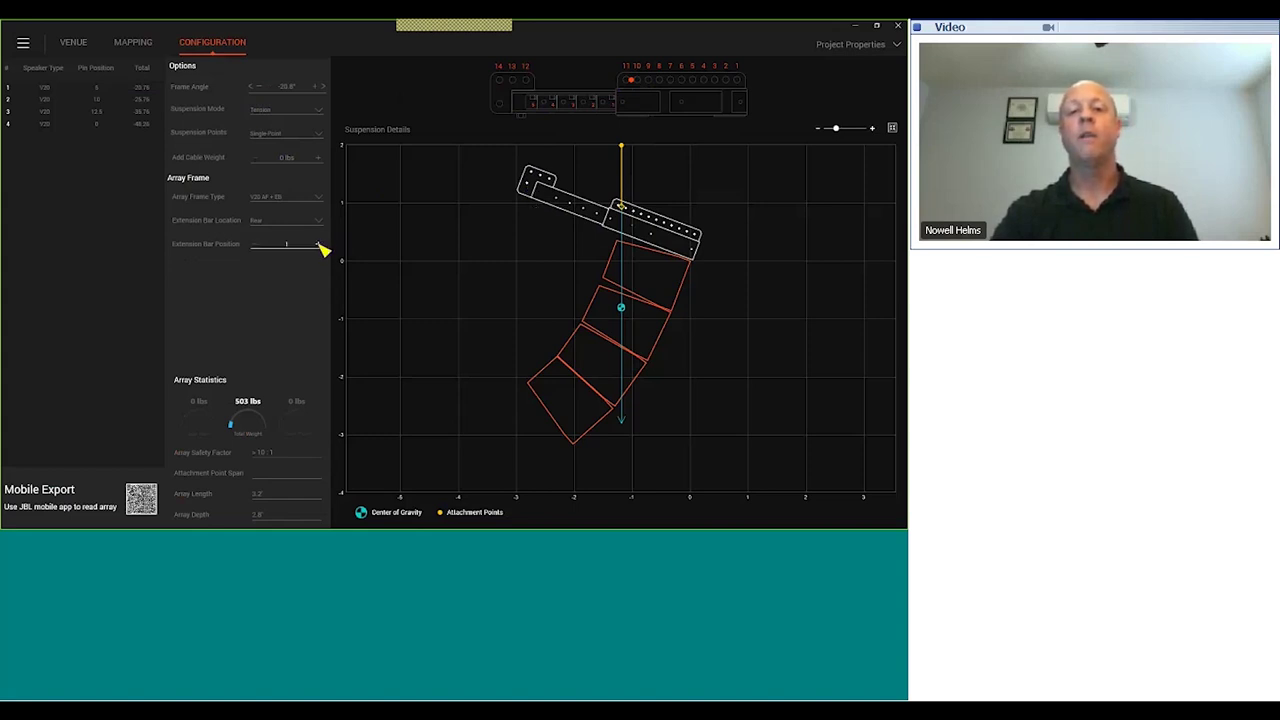
click(320, 245)
click(320, 245)
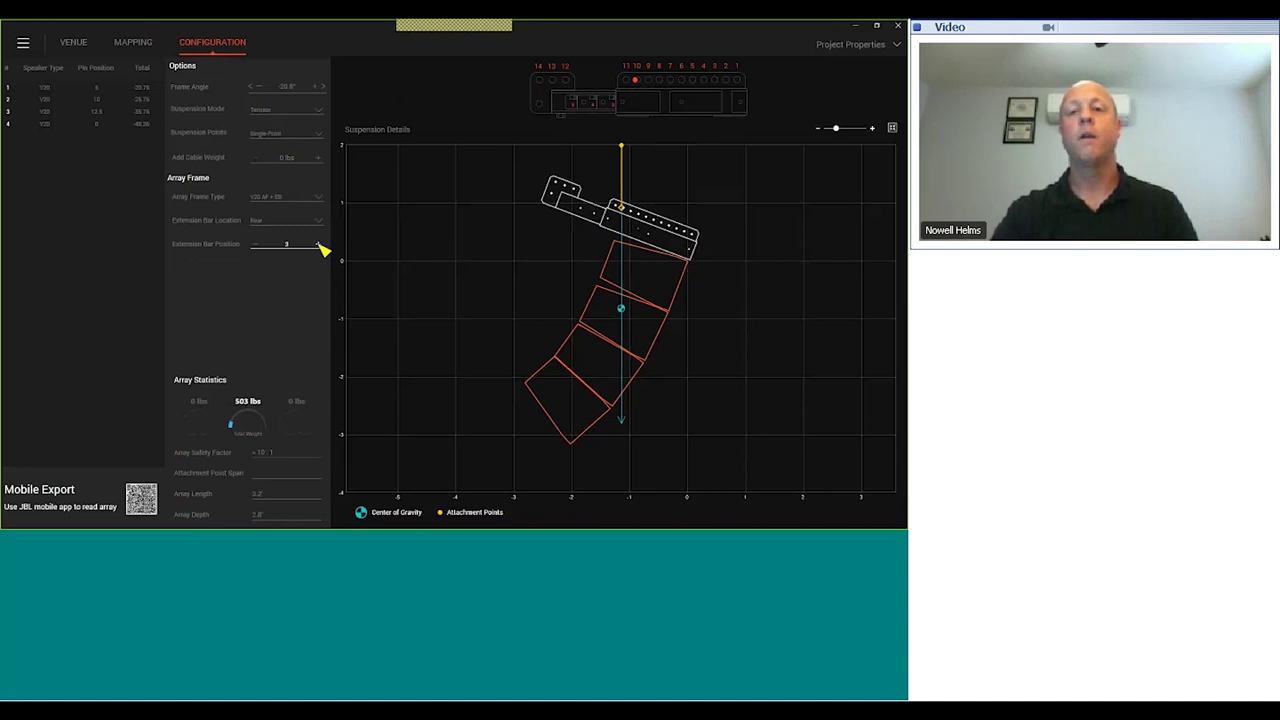
click(320, 245)
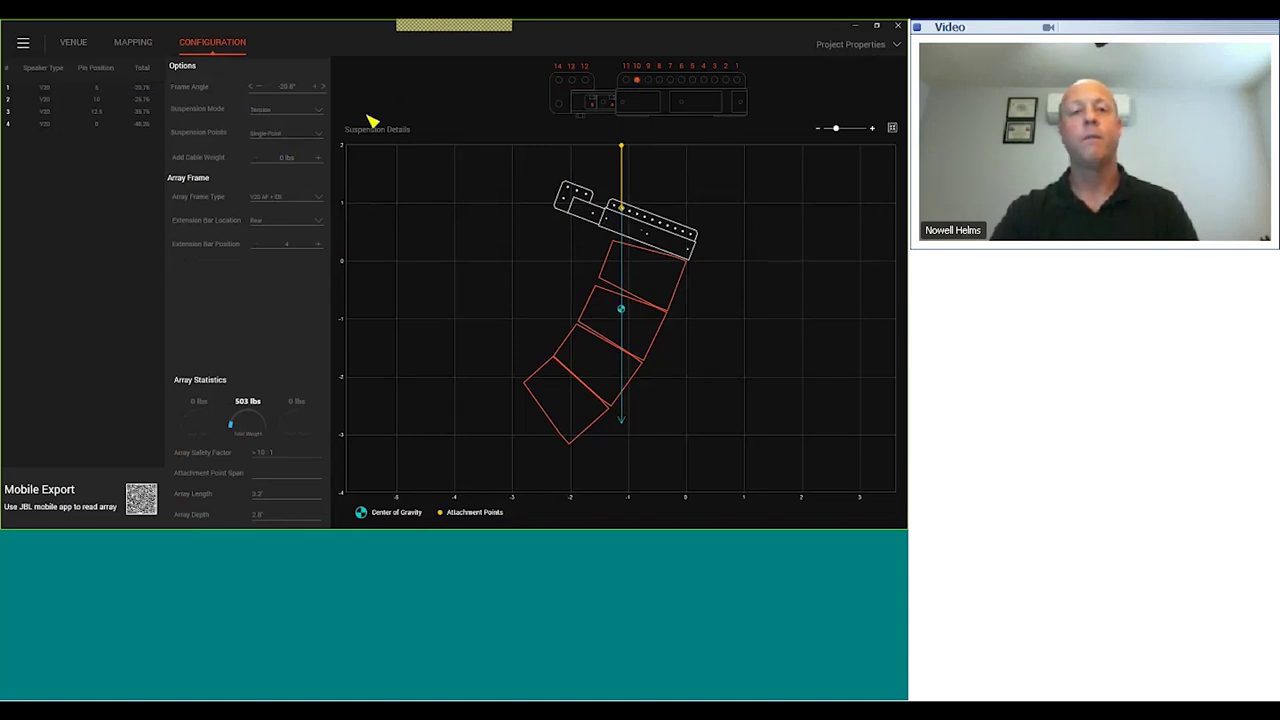
Step: Back on Mapping, add two frequency probes on the audience line, one rear and one near the front
click(145, 43)
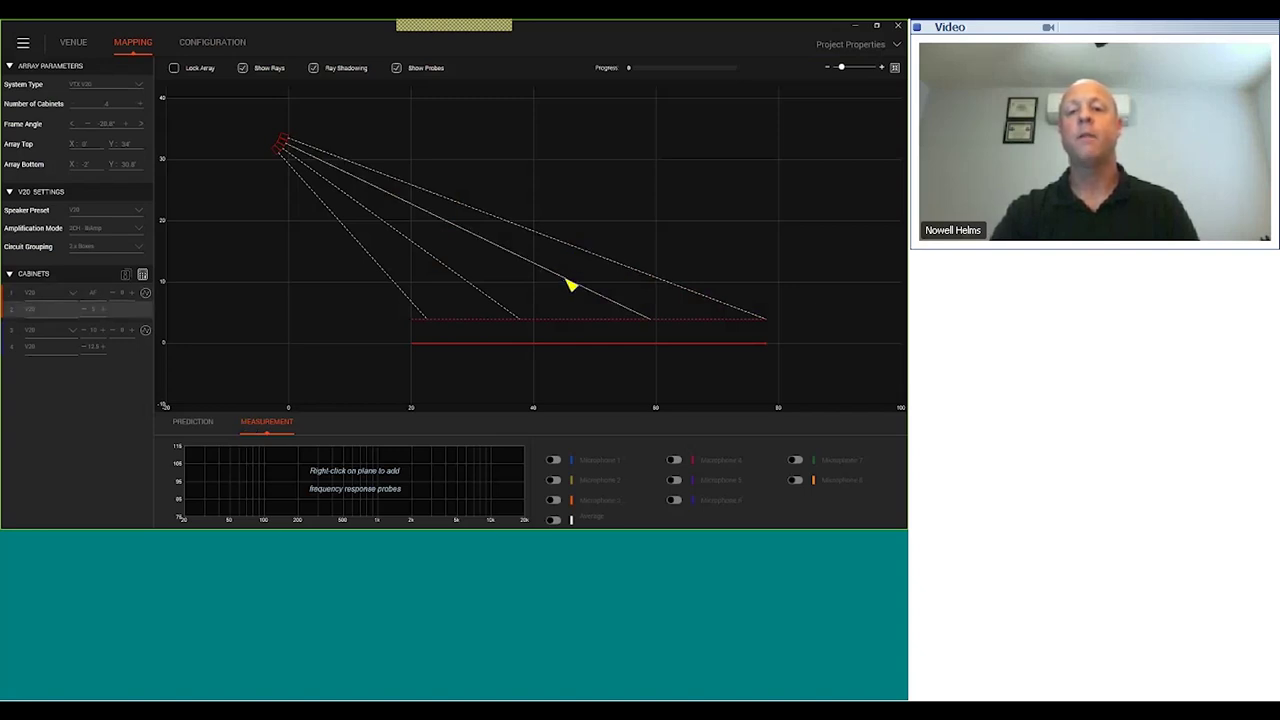
right_click(692, 321)
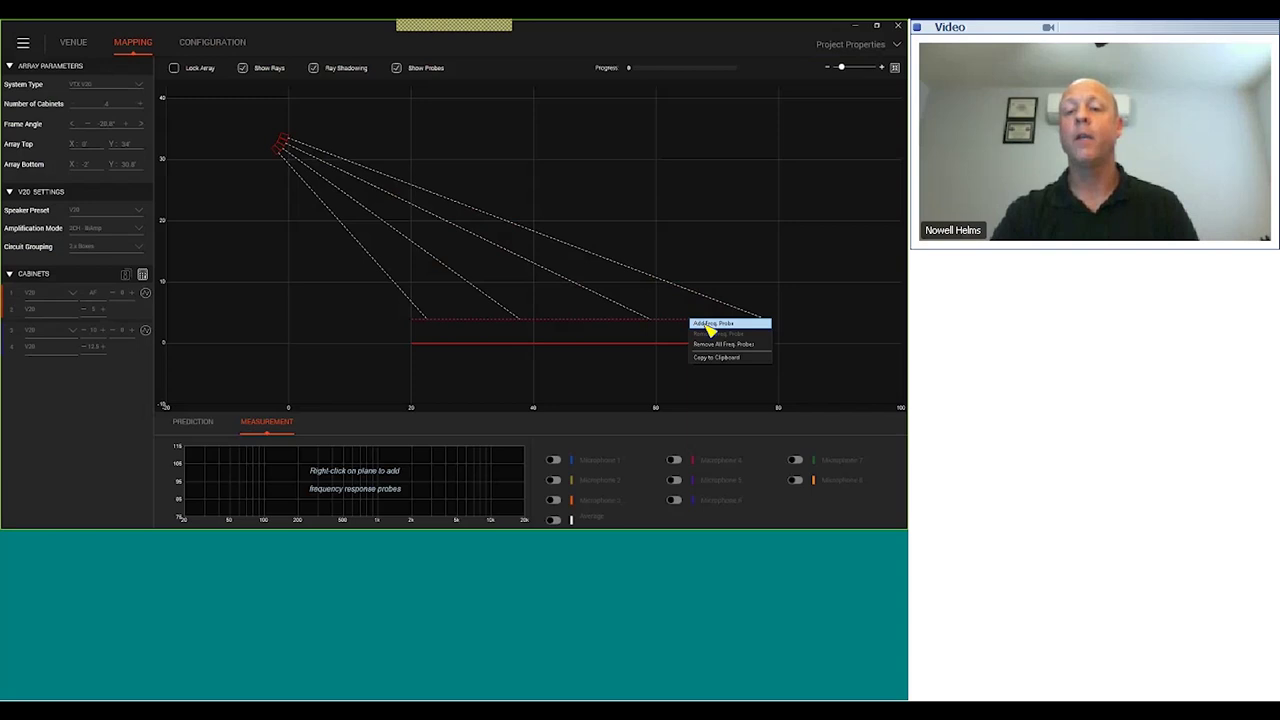
click(706, 324)
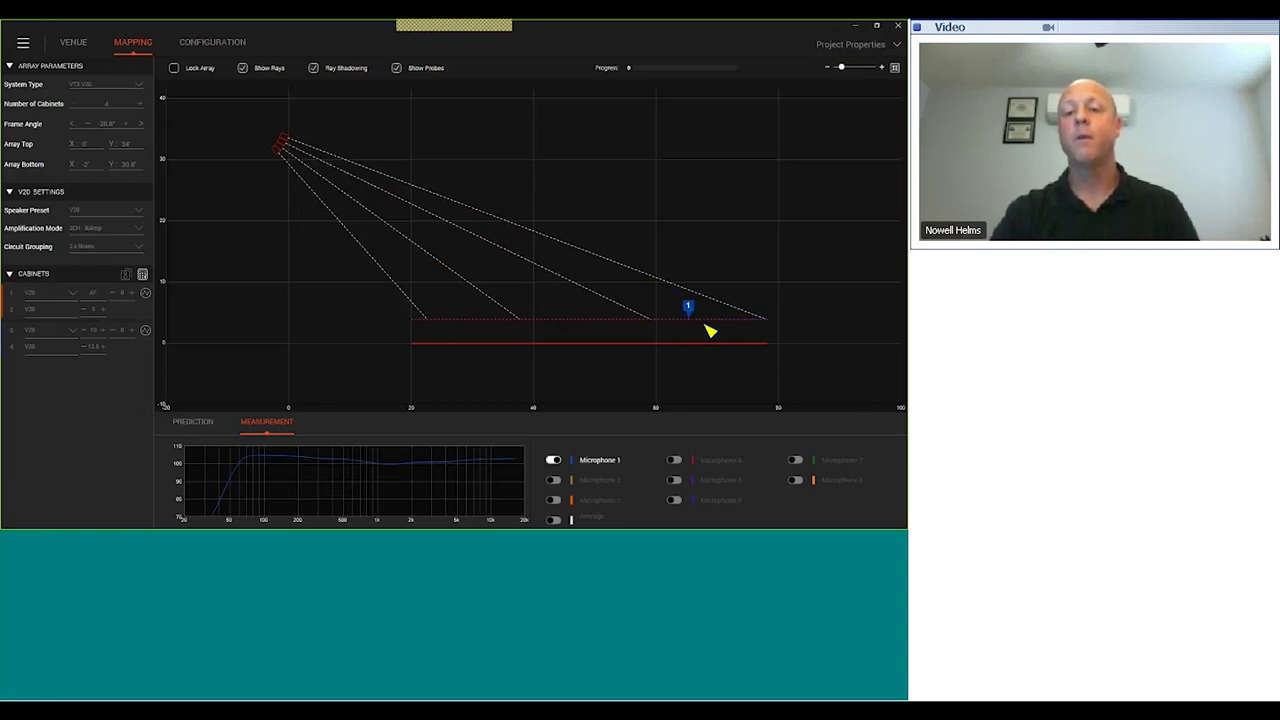
right_click(471, 323)
click(476, 325)
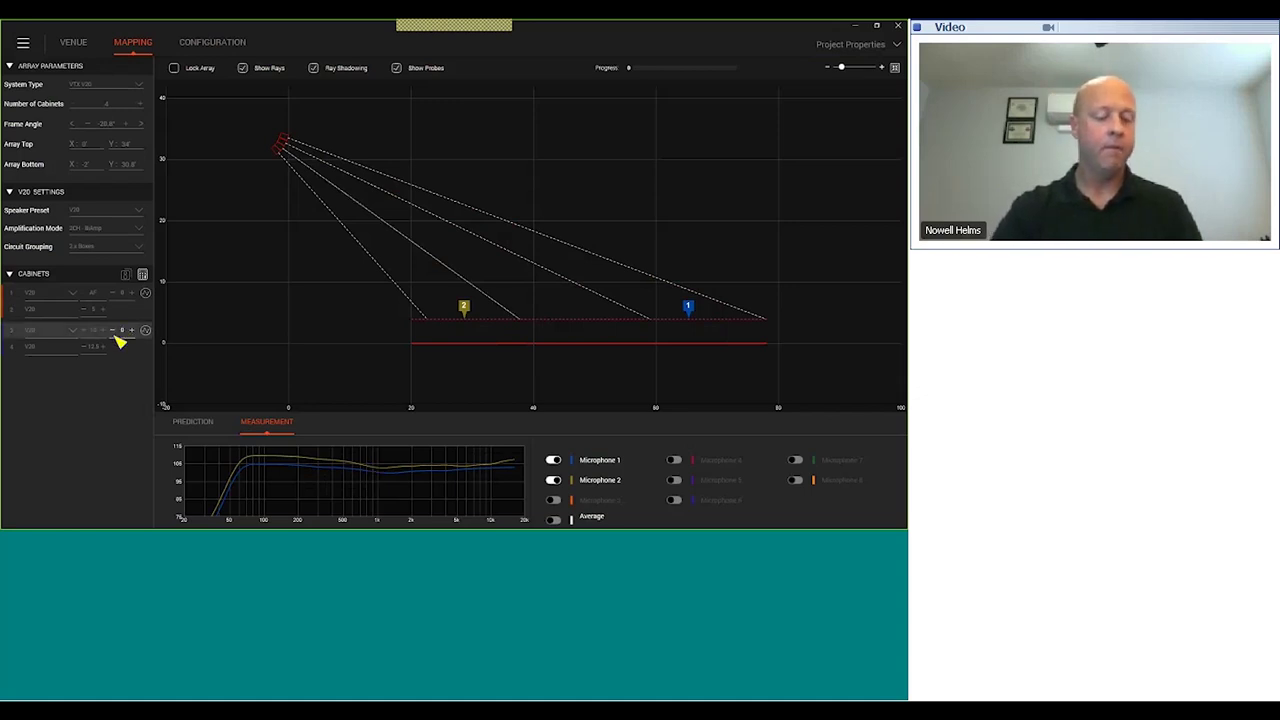
Step: Fine-tune cabinet 3's angle, toggling the average probe curve on and off, then start Save As
scroll(118, 335, up, 1)
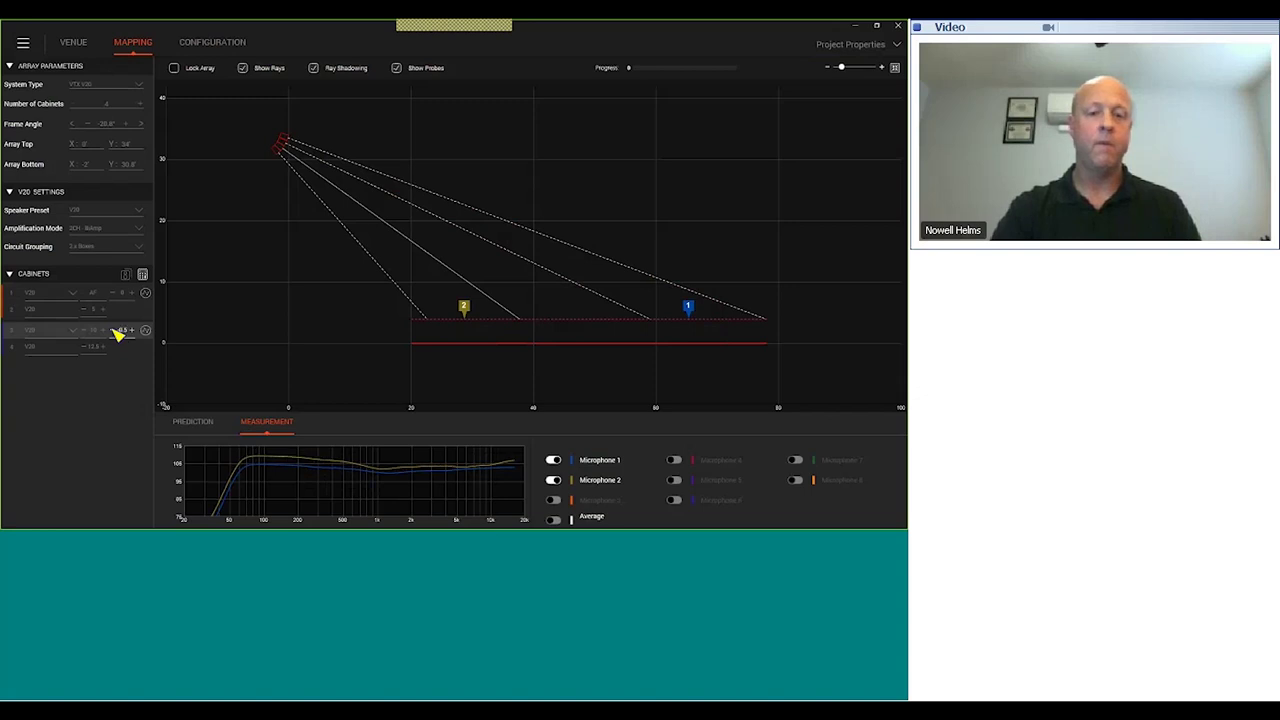
scroll(118, 335, up, 1)
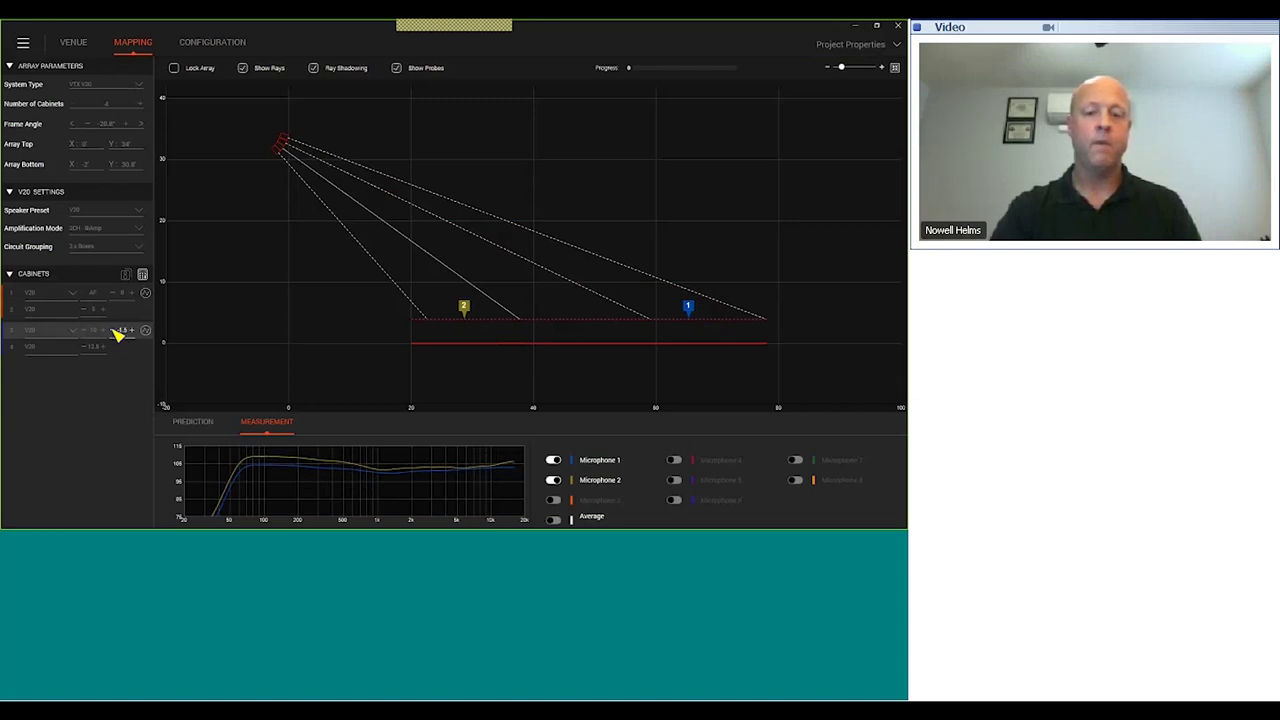
scroll(118, 335, up, 1)
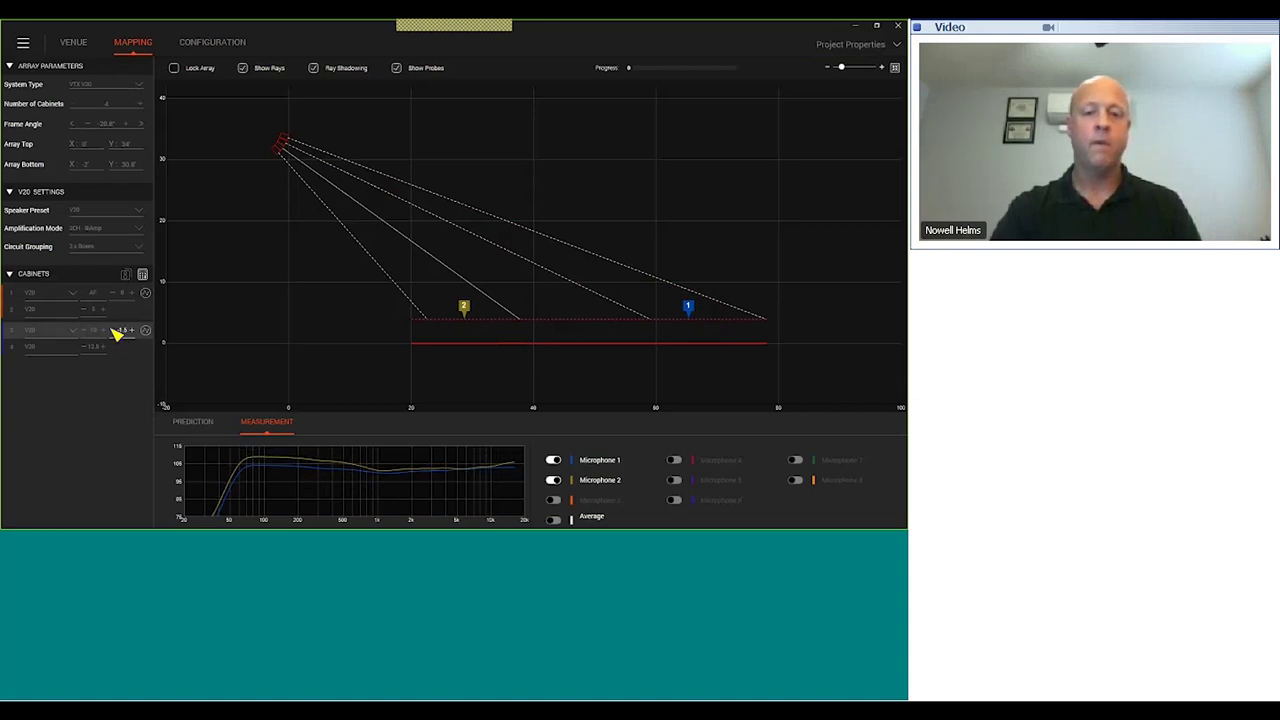
scroll(118, 335, up, 1)
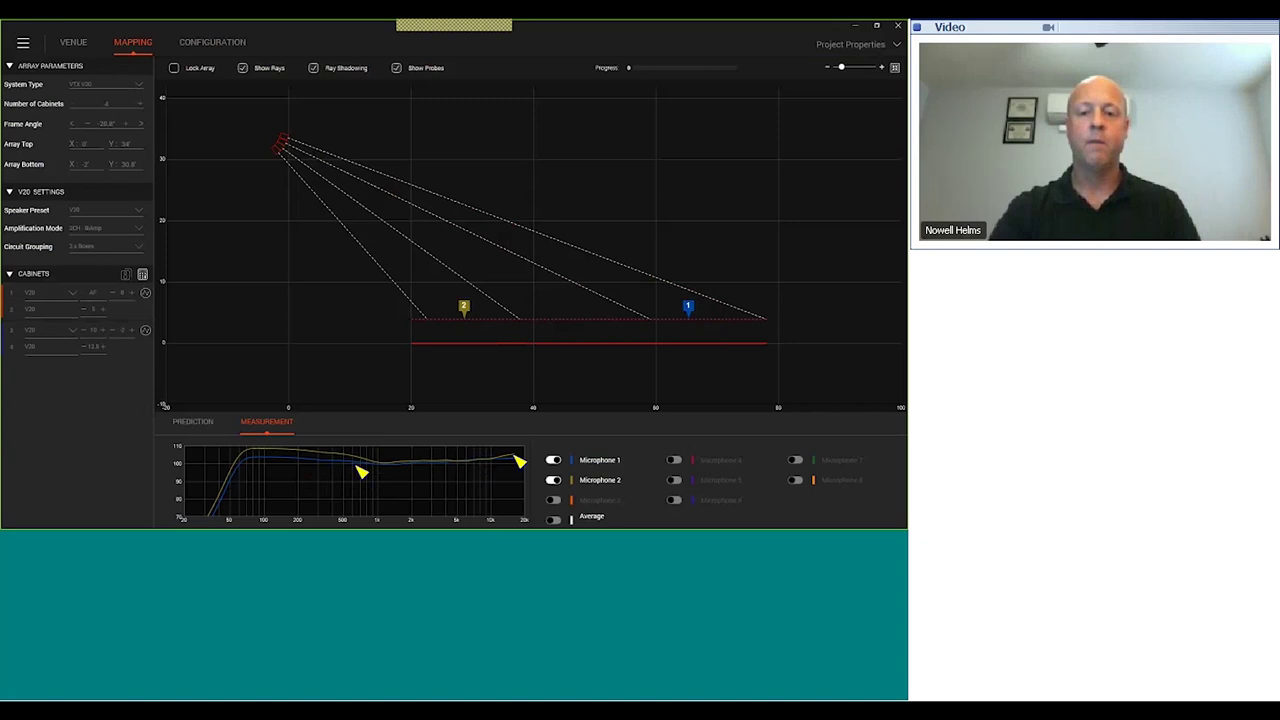
click(553, 520)
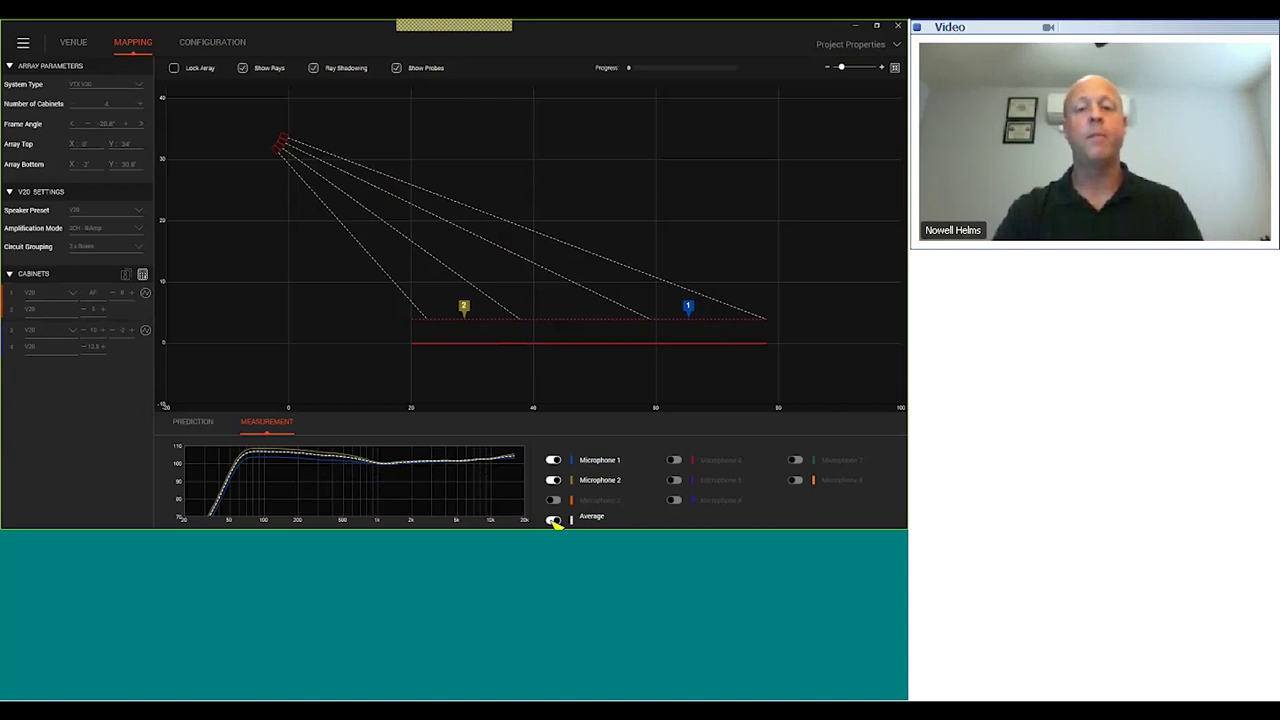
click(553, 520)
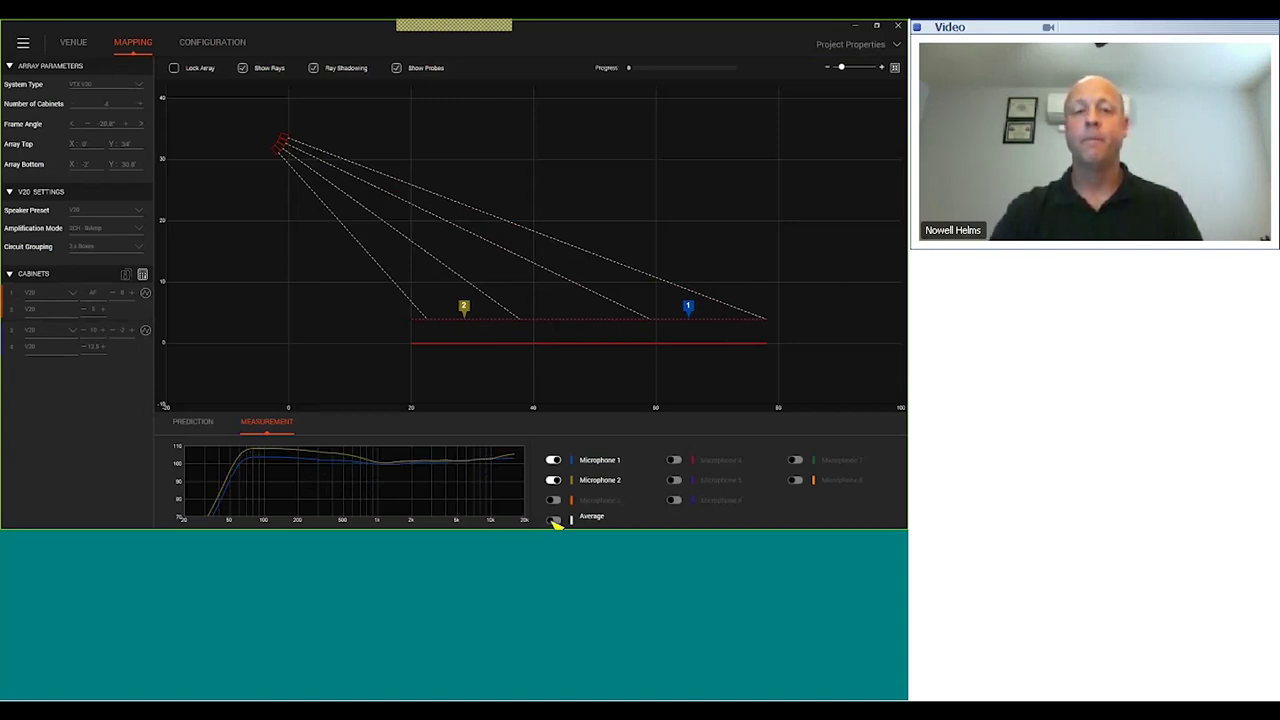
click(25, 44)
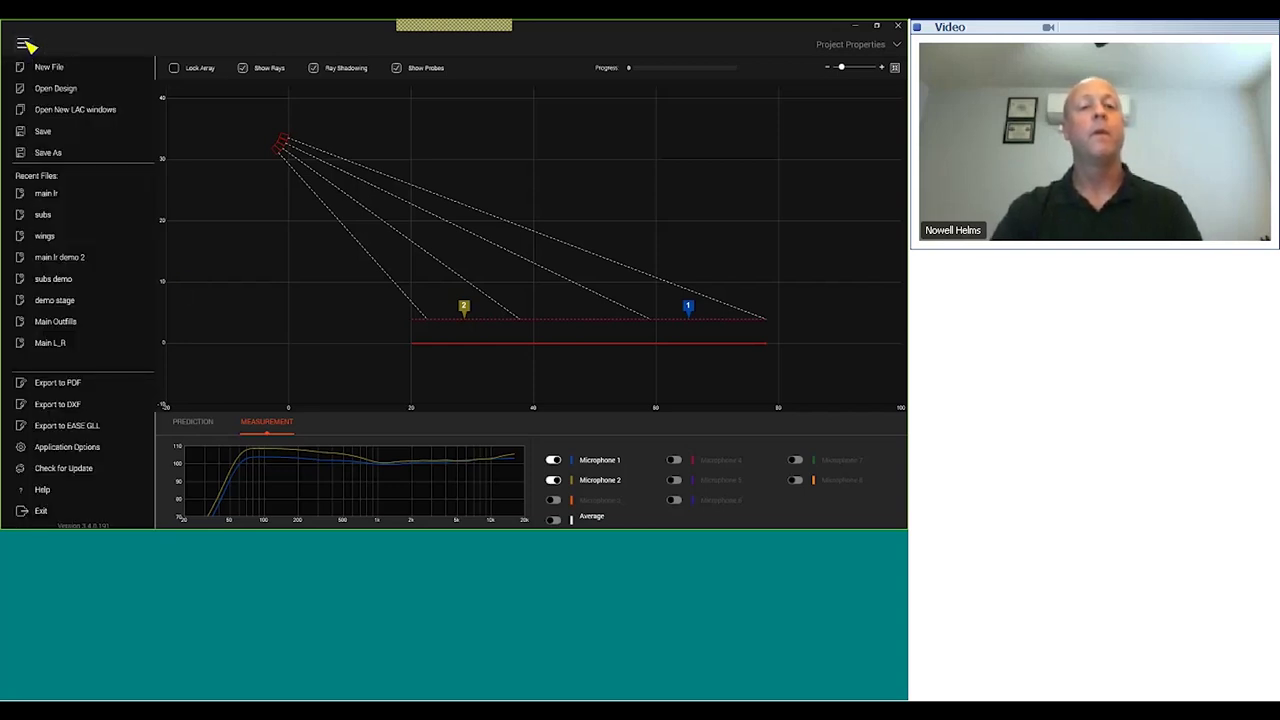
click(46, 152)
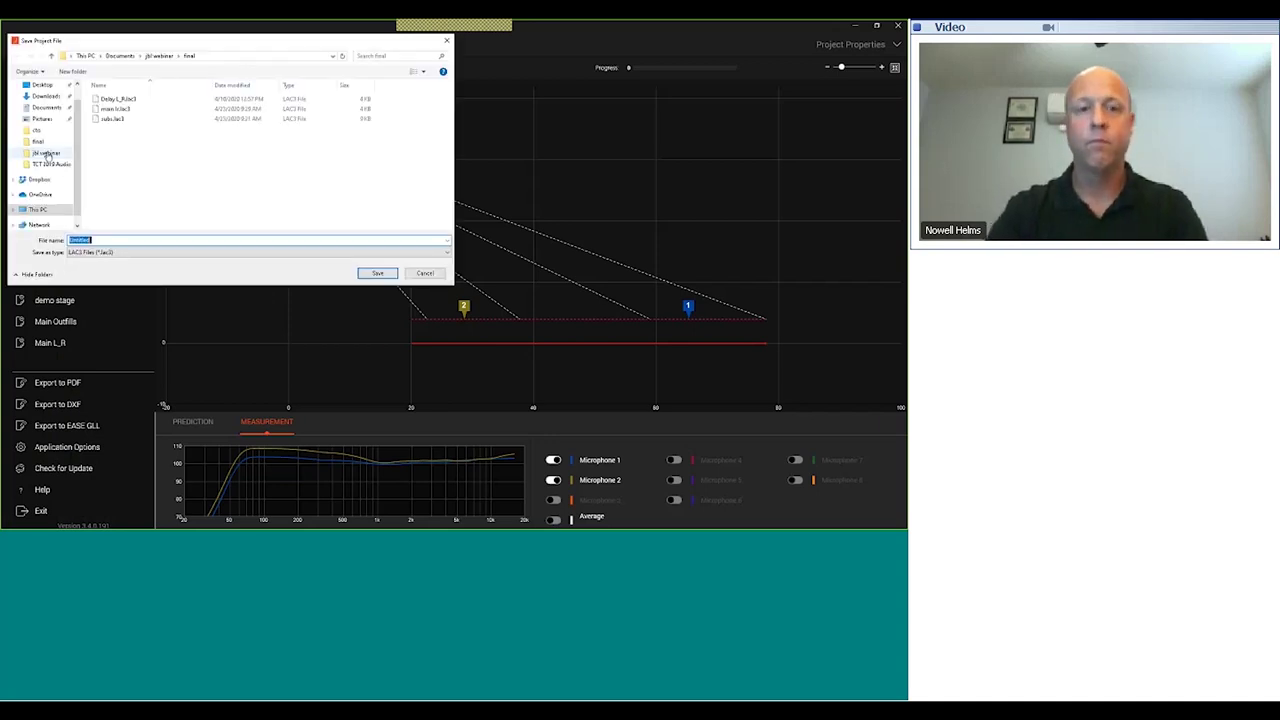
Step: Save the outfill design as 'outfills' in the final folder
text(out)
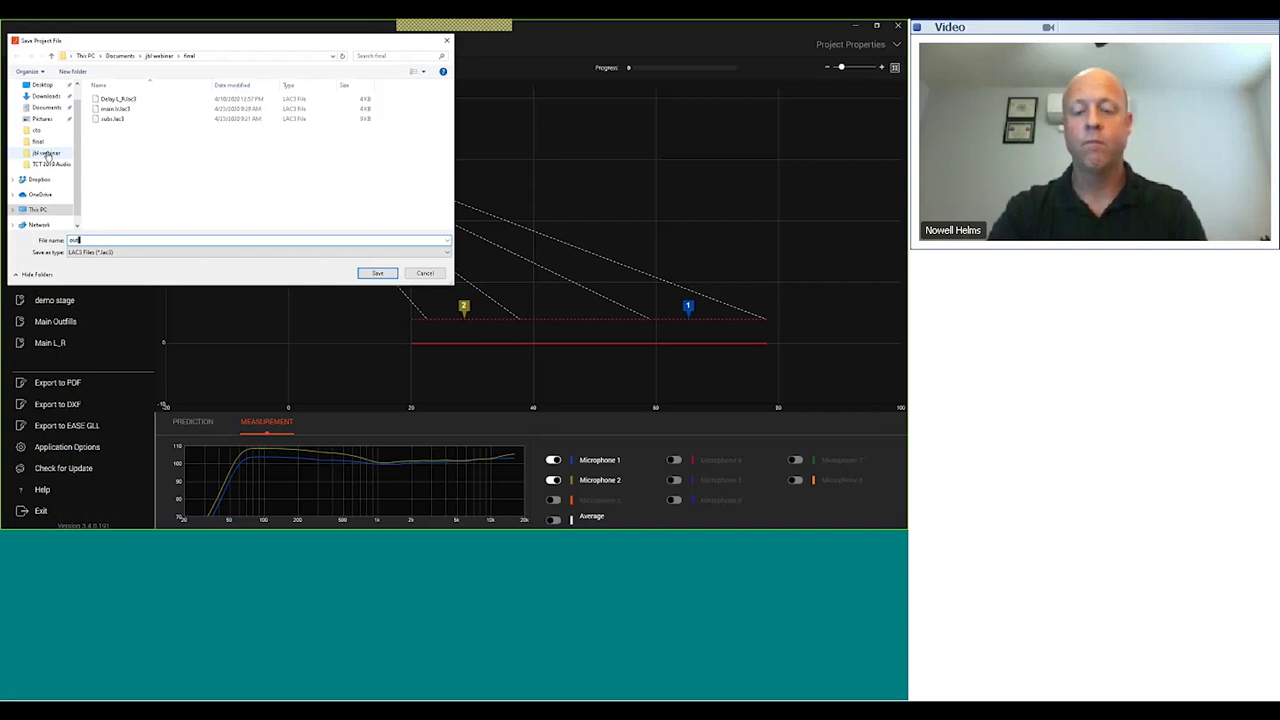
text(fills)
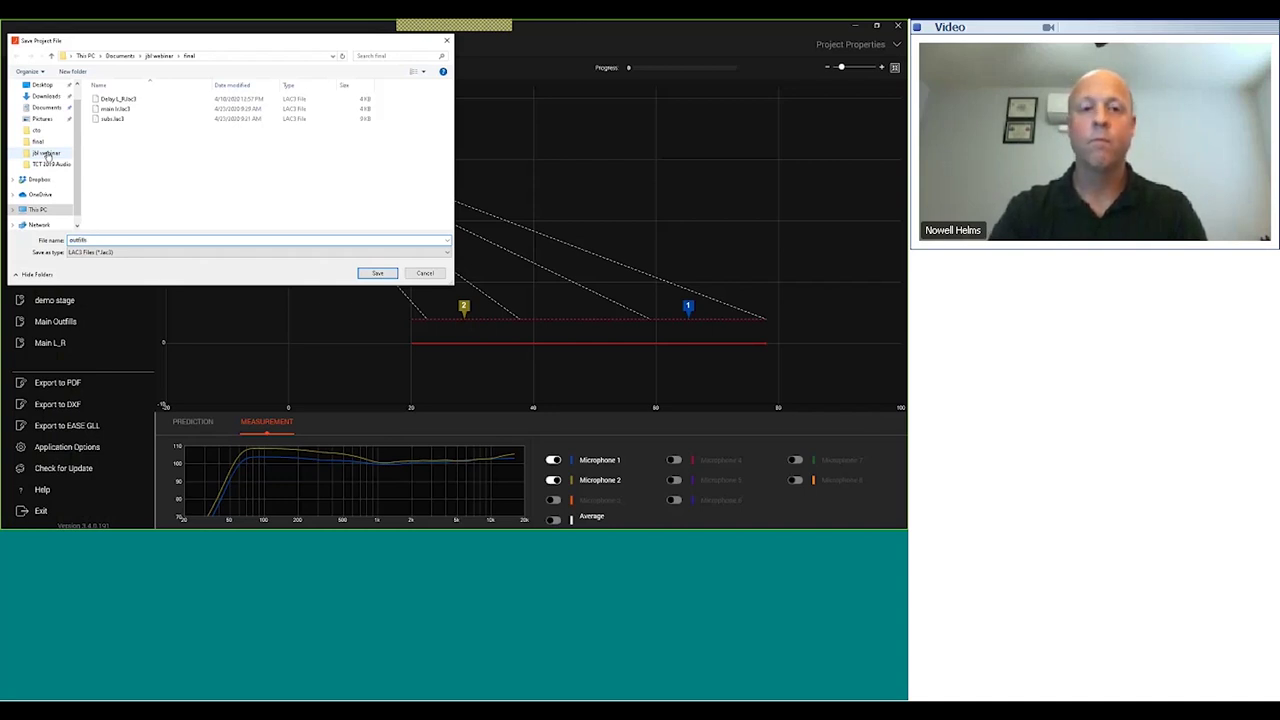
key(Return)
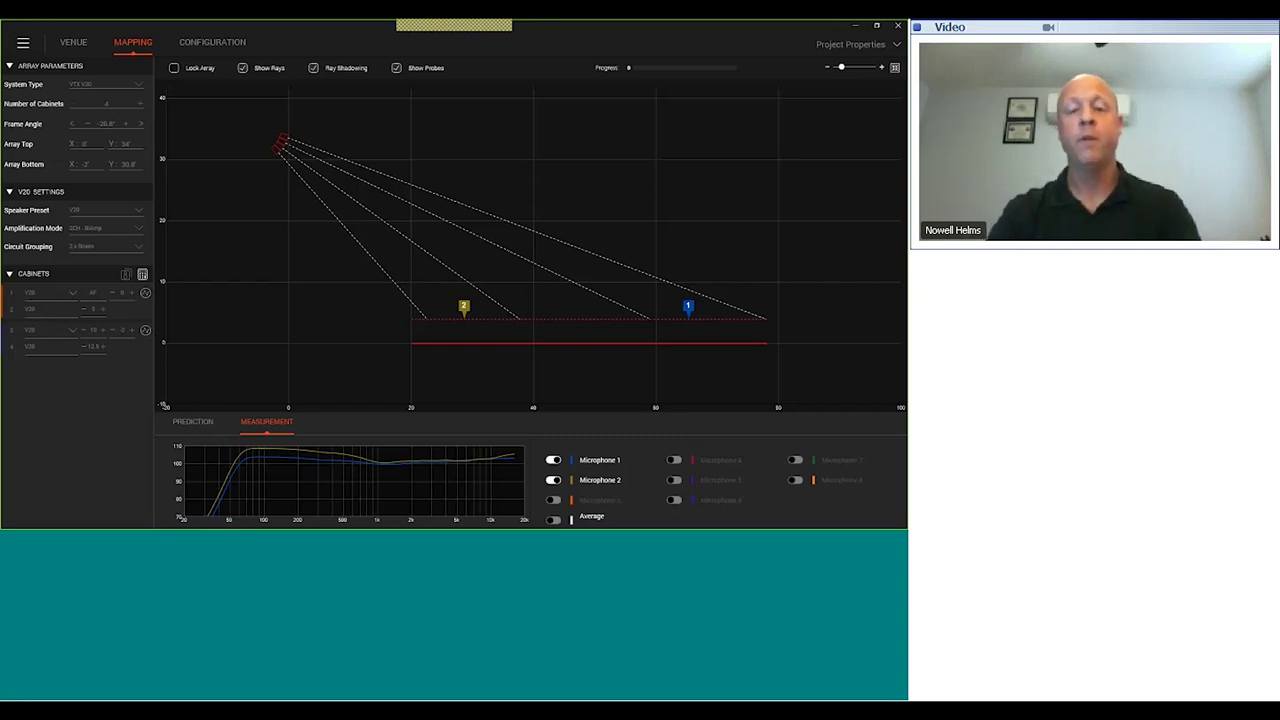
key(alt+Tab)
Step: From the Subwoofer Ground Stacks templates, import subs.lac3 to create the two-cabinet SUB stacks
key(alt+Tab)
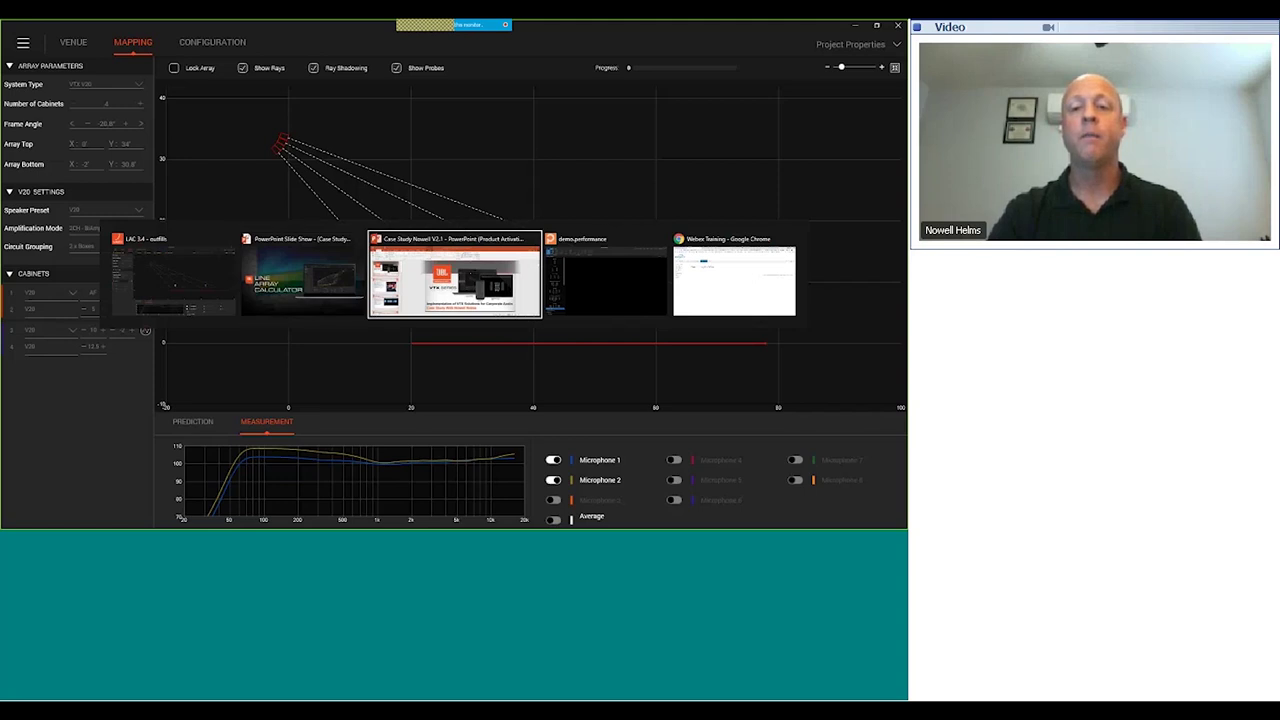
key(alt+Tab)
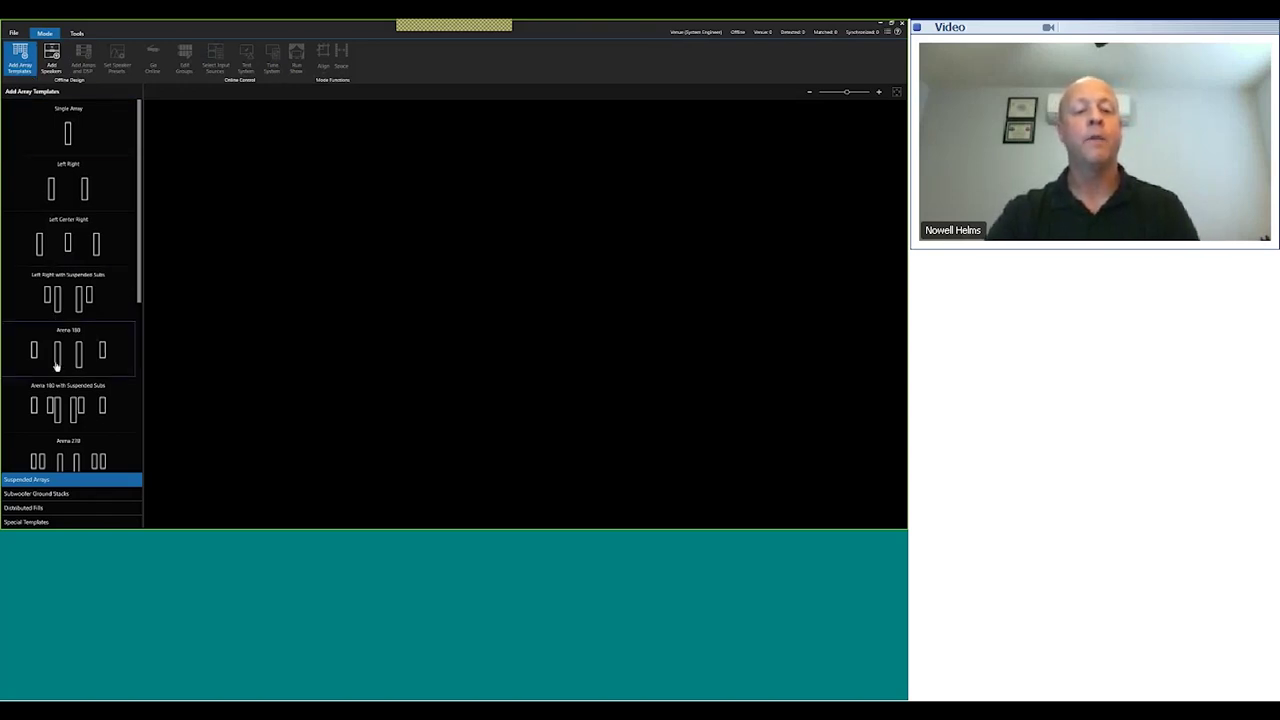
click(56, 494)
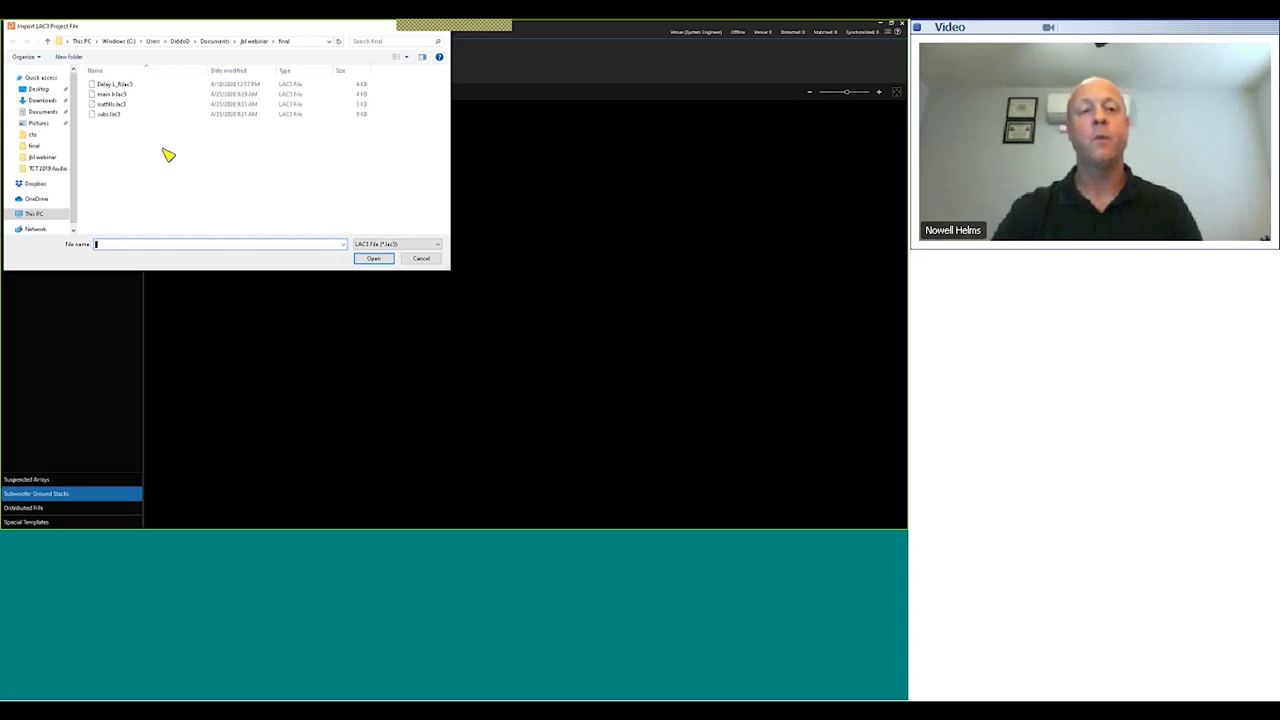
click(119, 116)
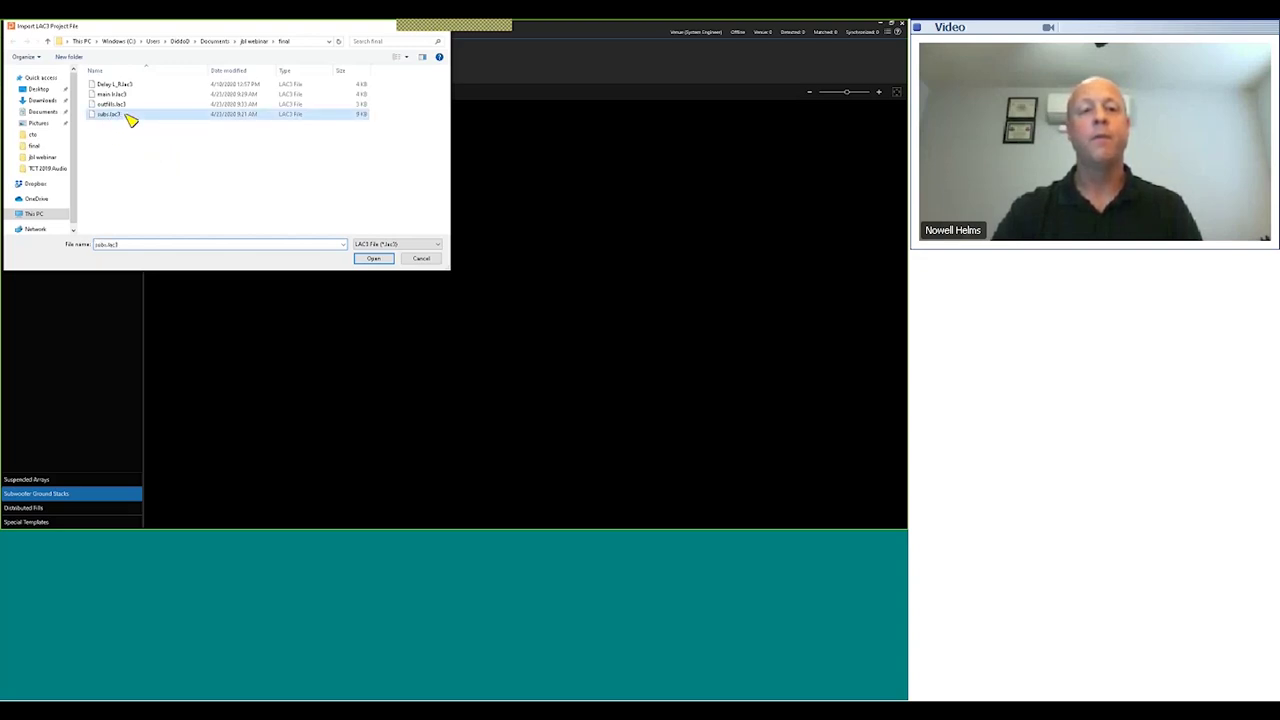
click(376, 259)
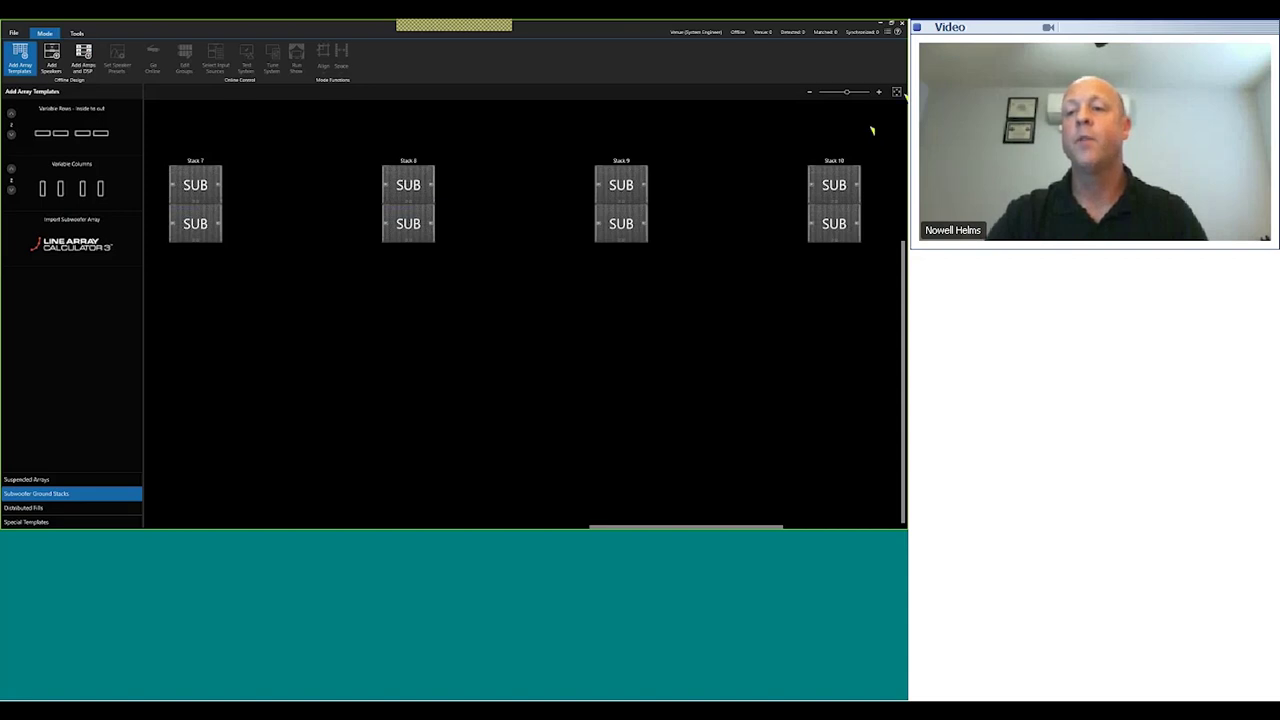
Step: Zoom in on SUB Stacks 1–4 and bring up the VTX A Series speaker library
click(897, 92)
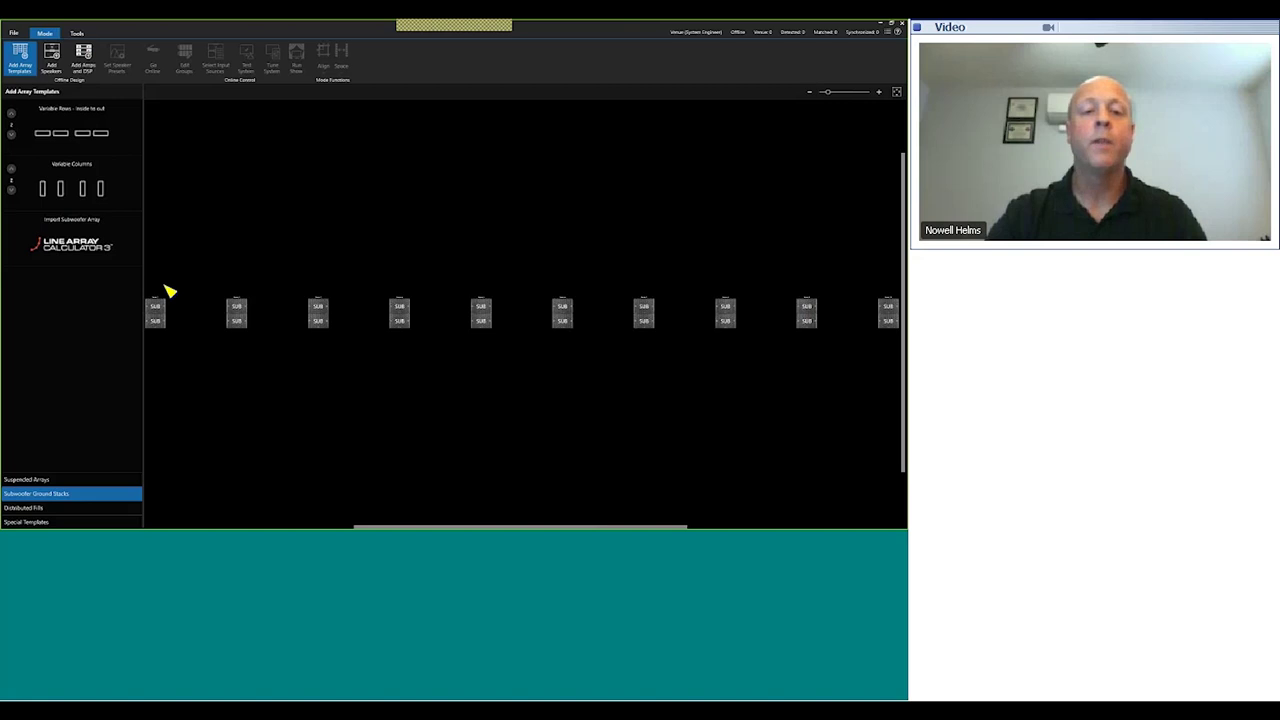
drag(158, 285, 460, 344)
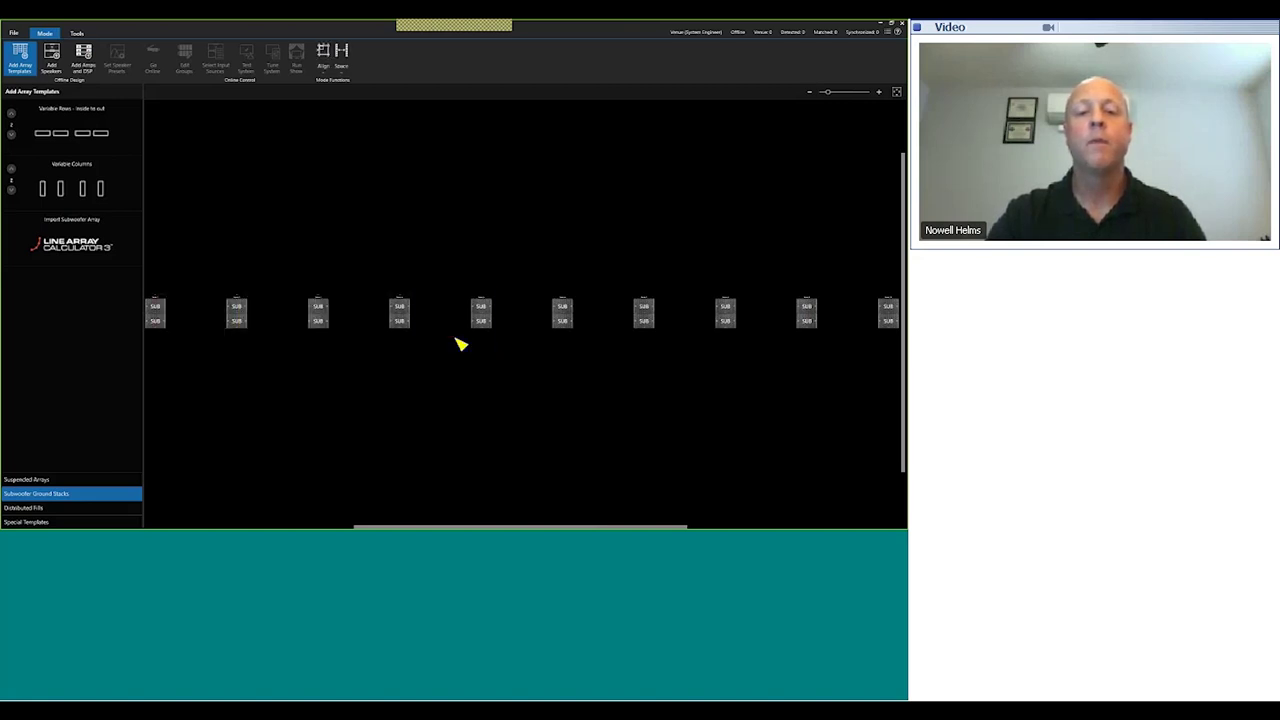
scroll(460, 344, up, 2)
scroll(460, 344, up, 2)
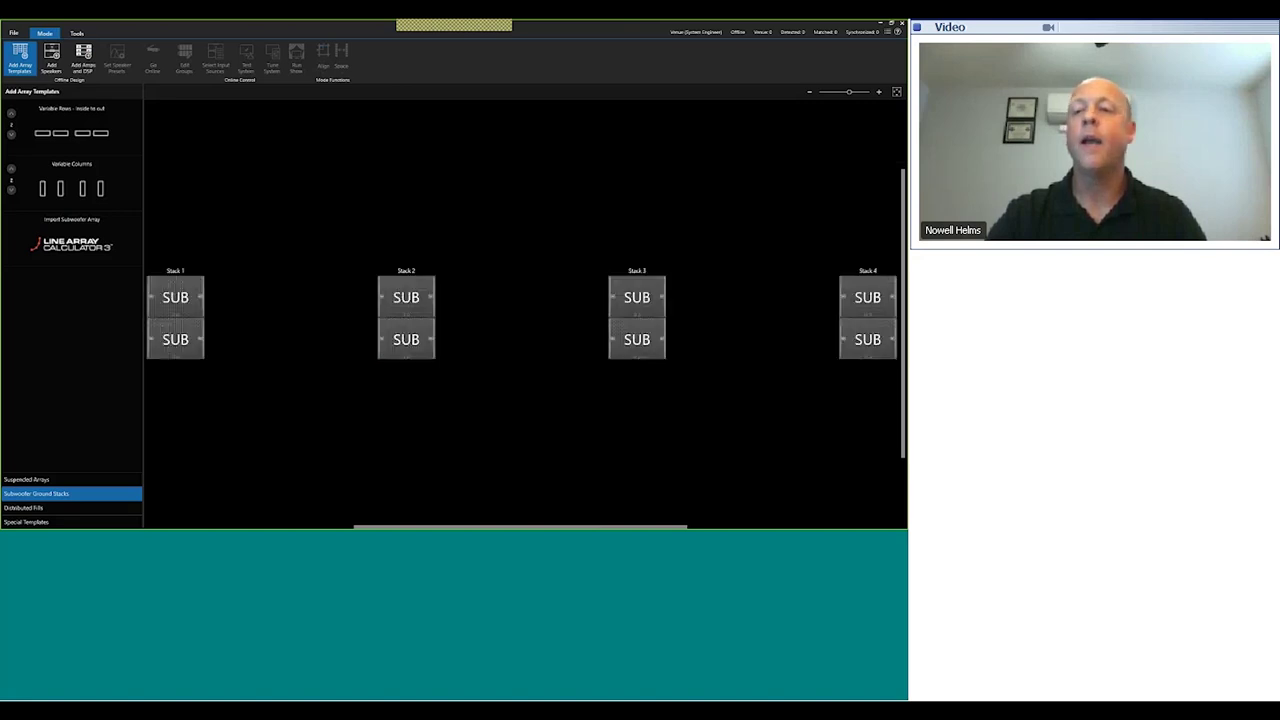
click(897, 92)
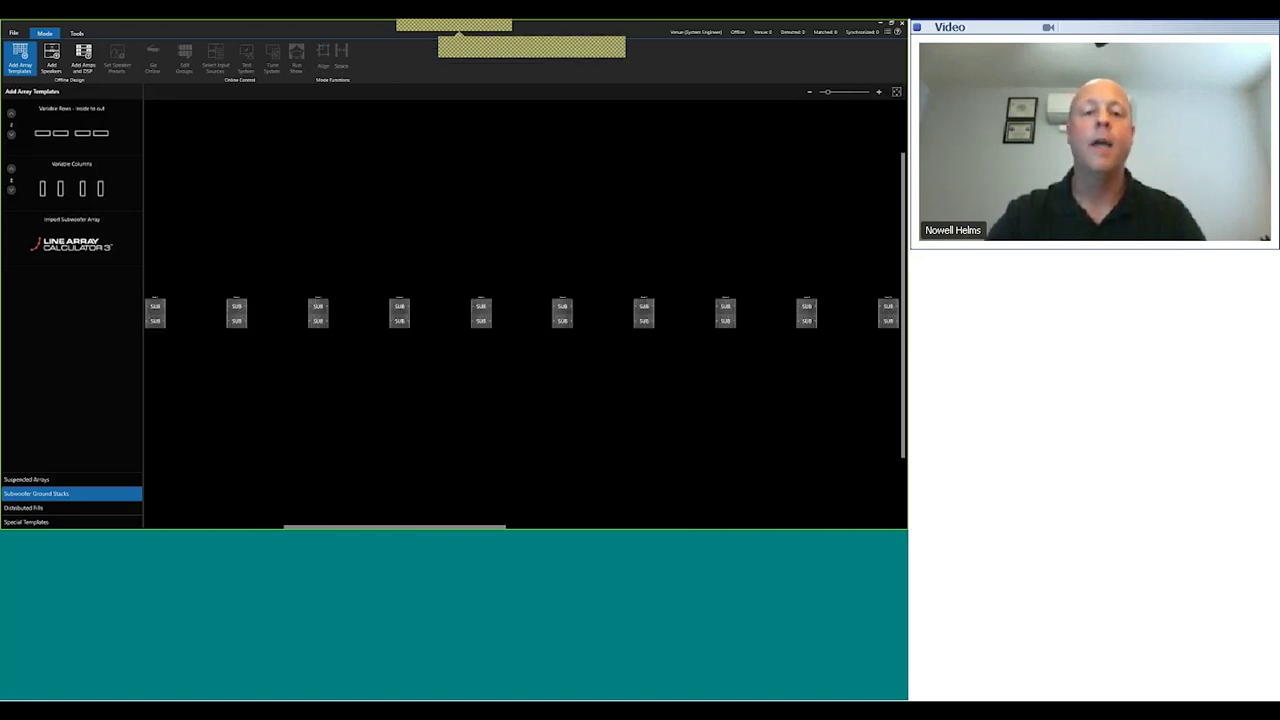
drag(154, 345, 421, 290)
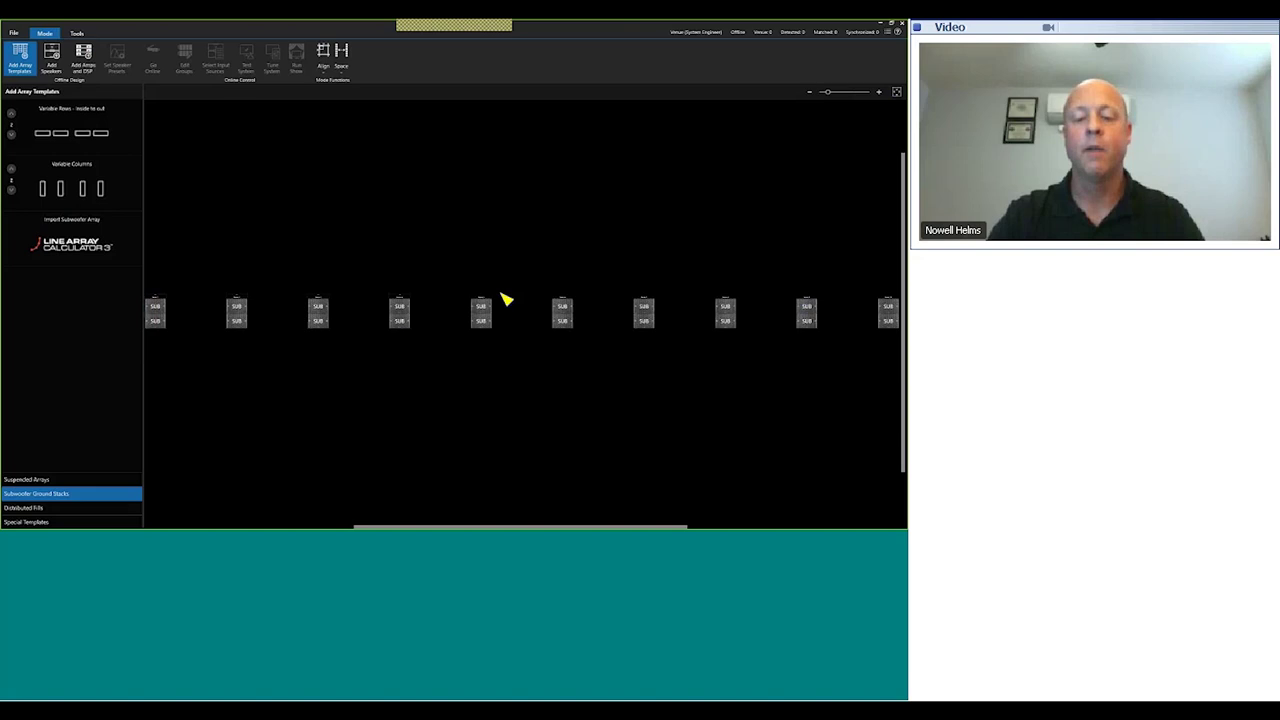
key(ctrl+plus)
key(ctrl+plus)
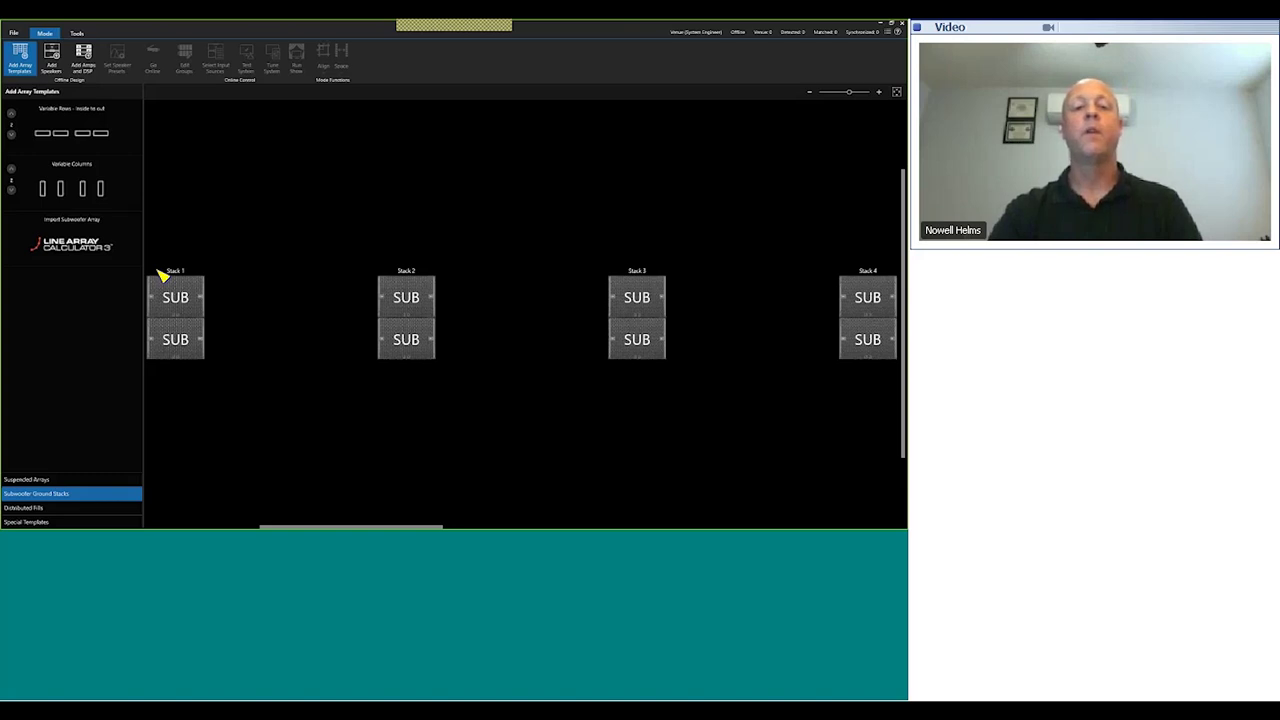
click(52, 62)
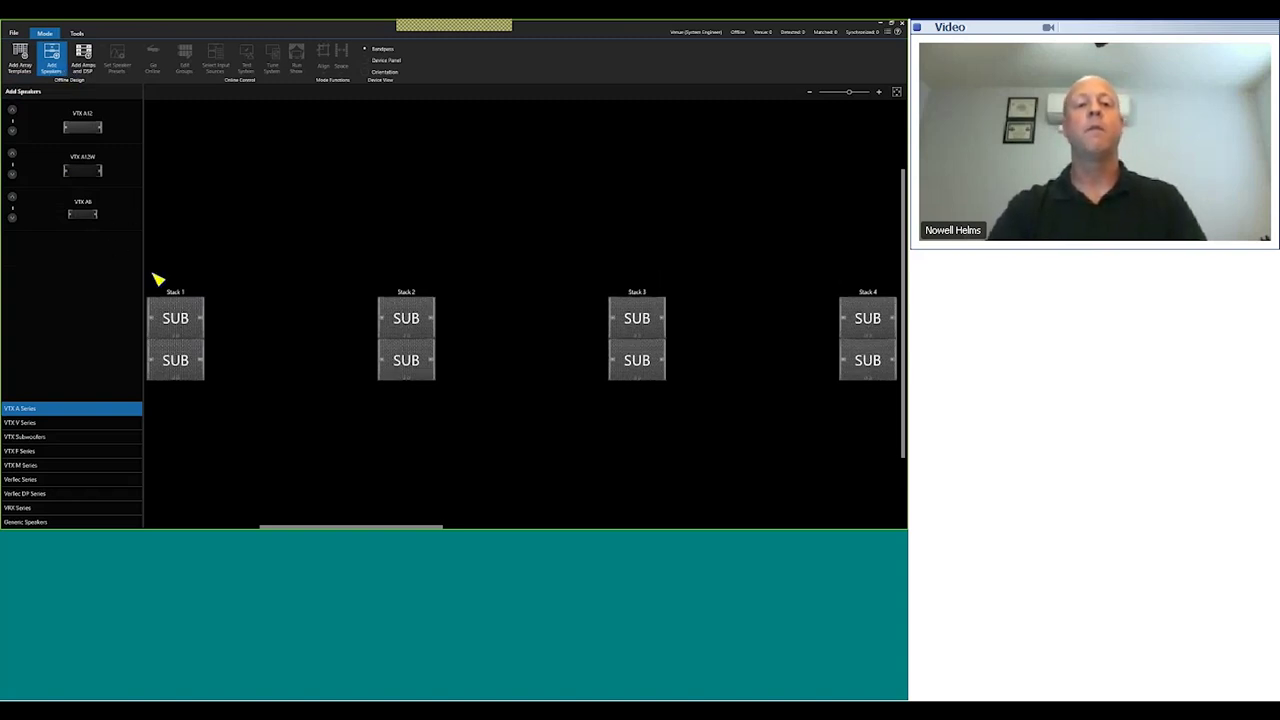
Step: Set Stack 1 and Stack 2 to Two Box sub circuit mode
mouse_move(163, 294)
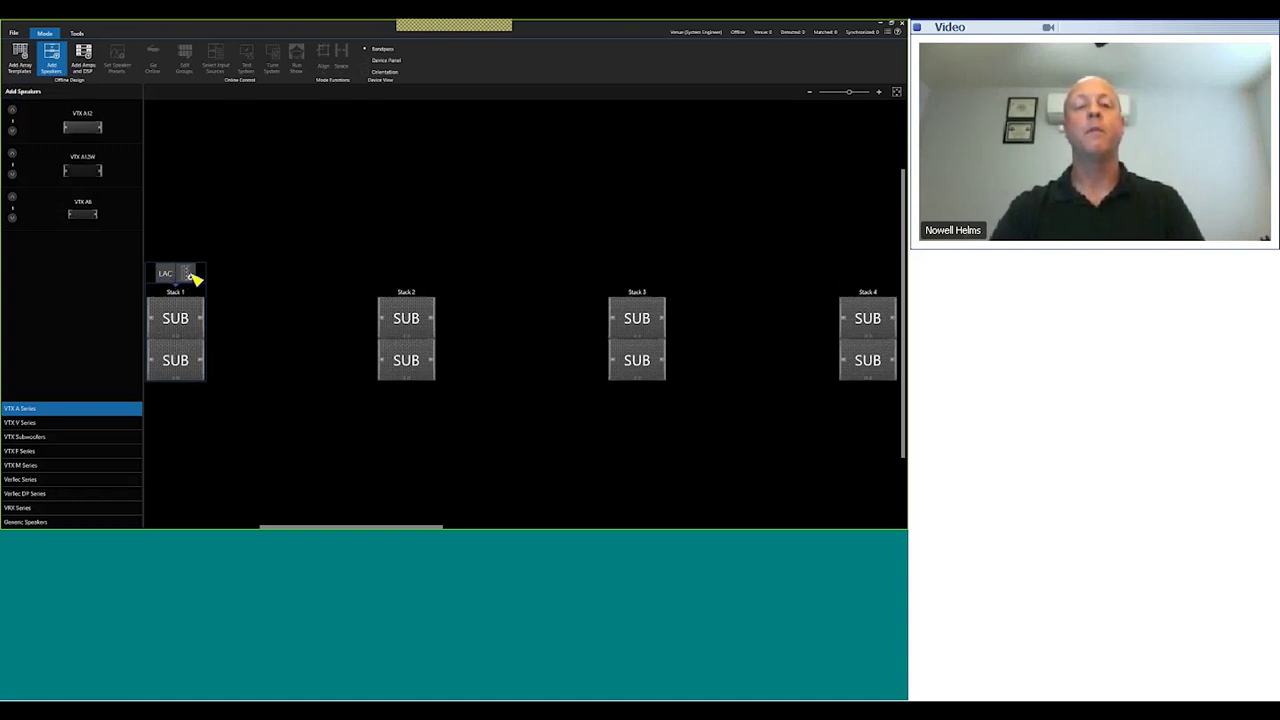
click(190, 273)
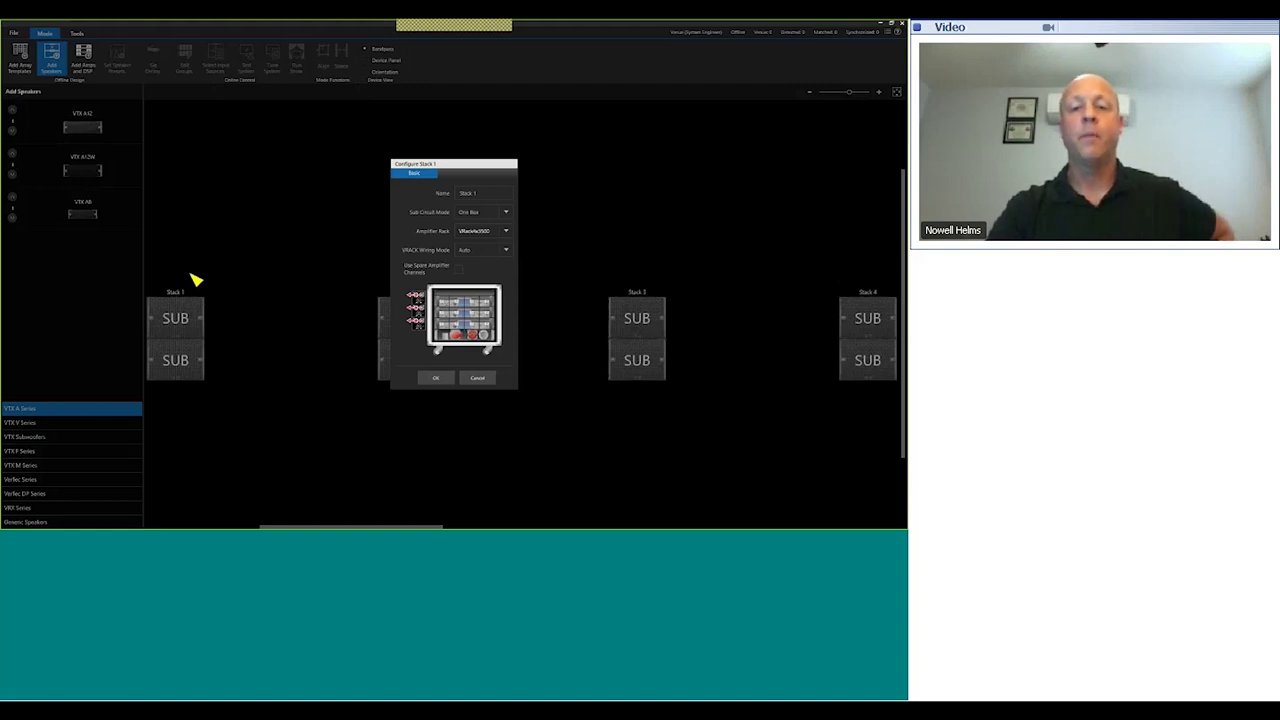
click(507, 216)
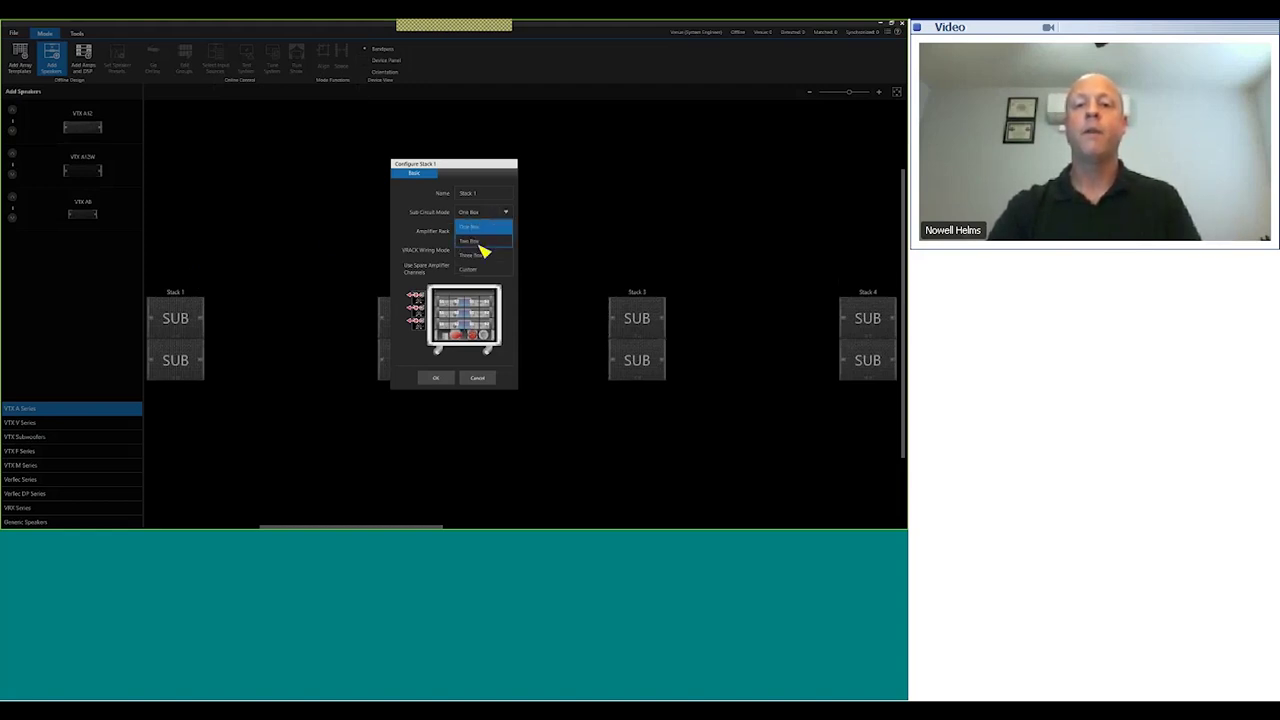
click(478, 249)
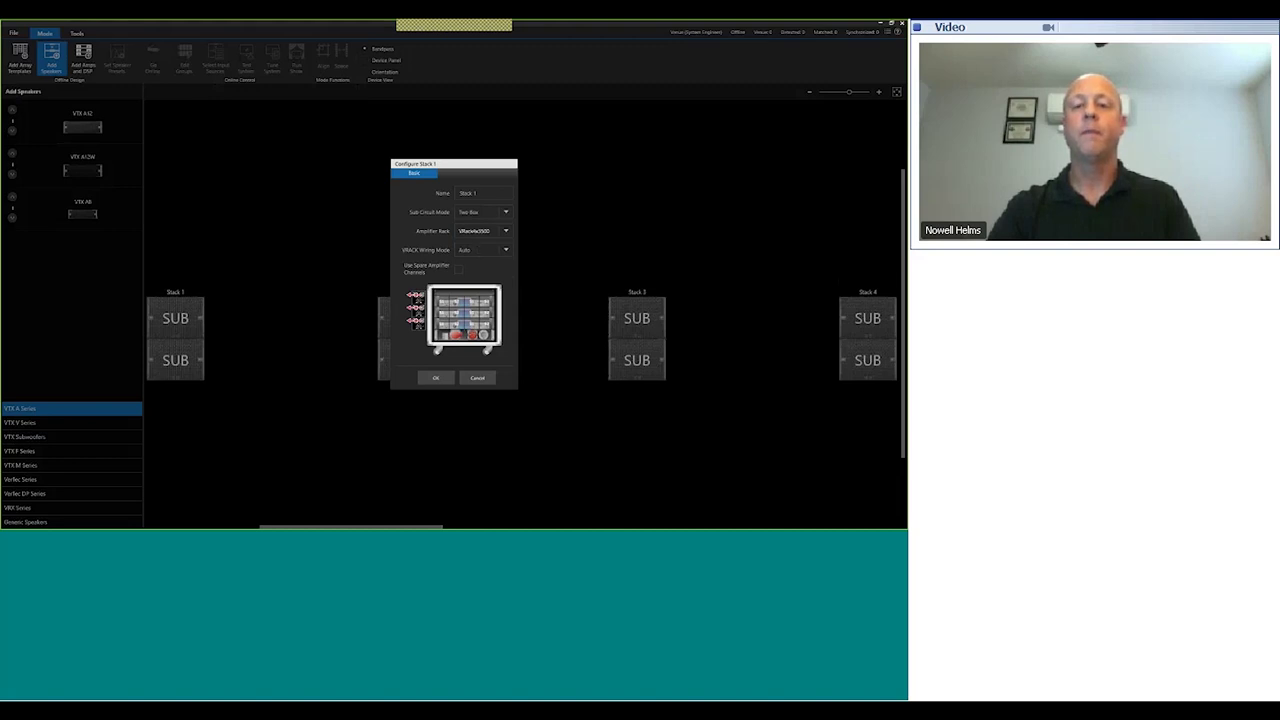
click(436, 377)
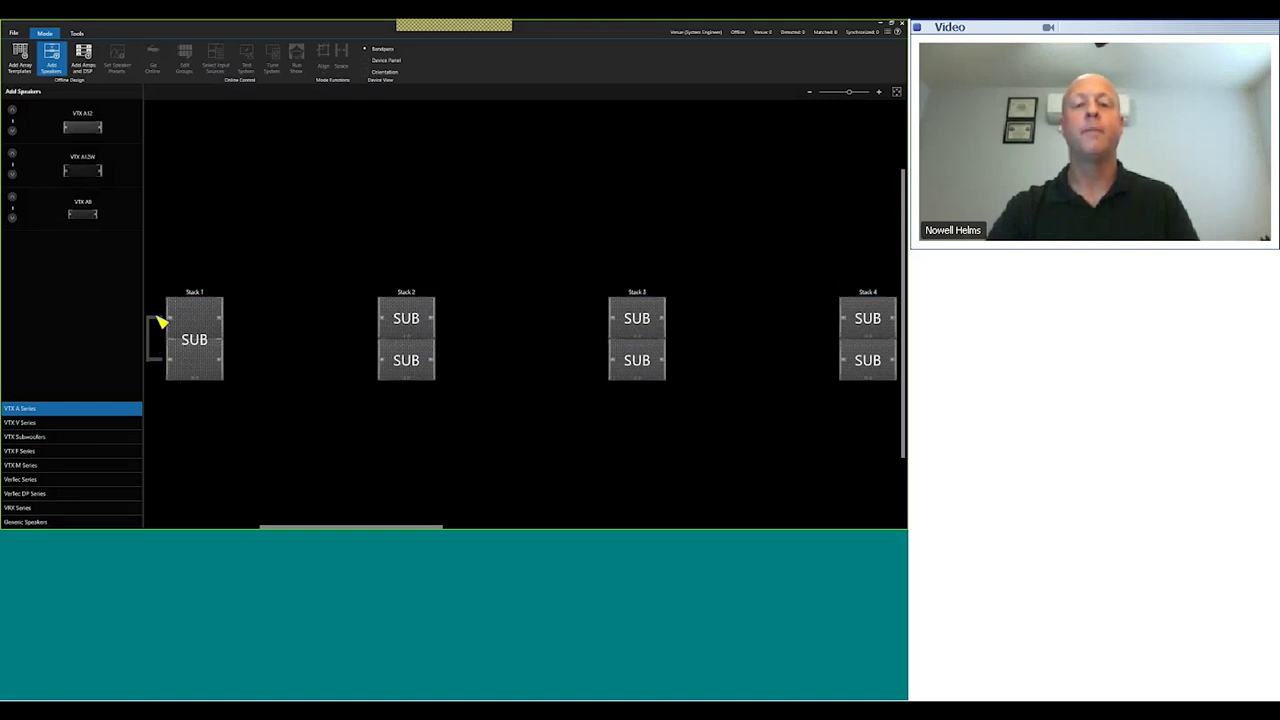
mouse_move(391, 291)
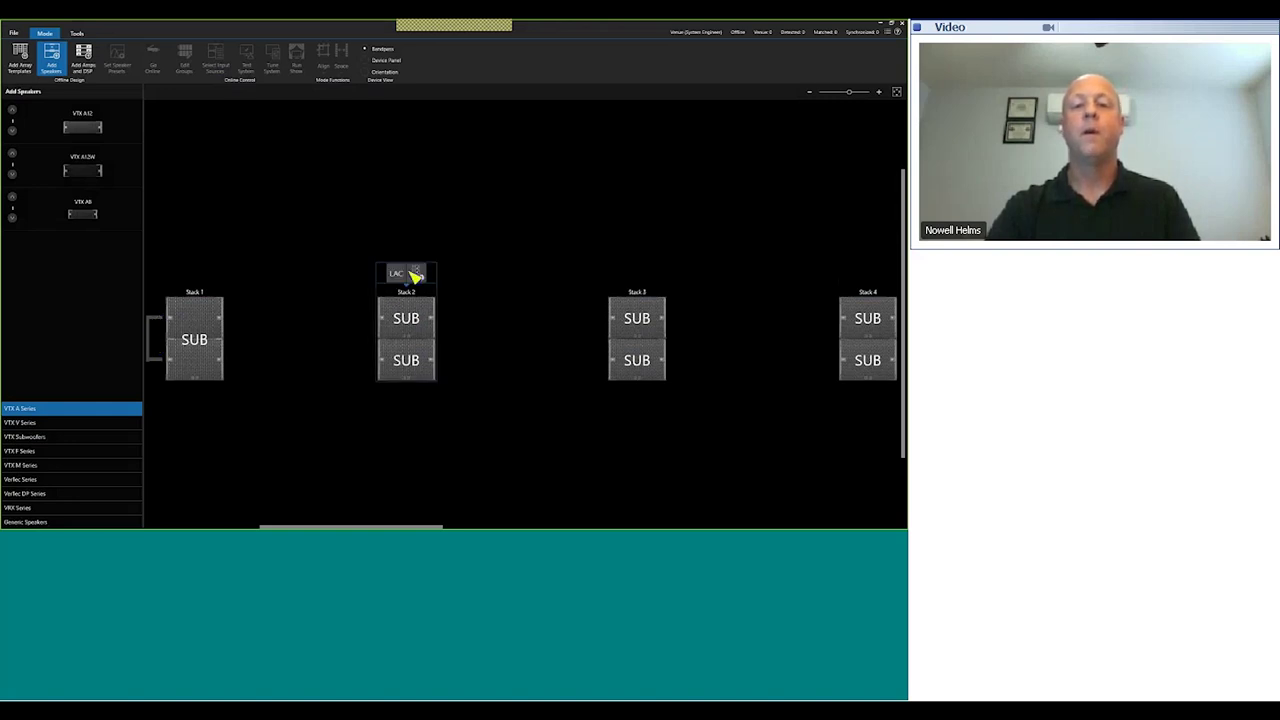
click(420, 274)
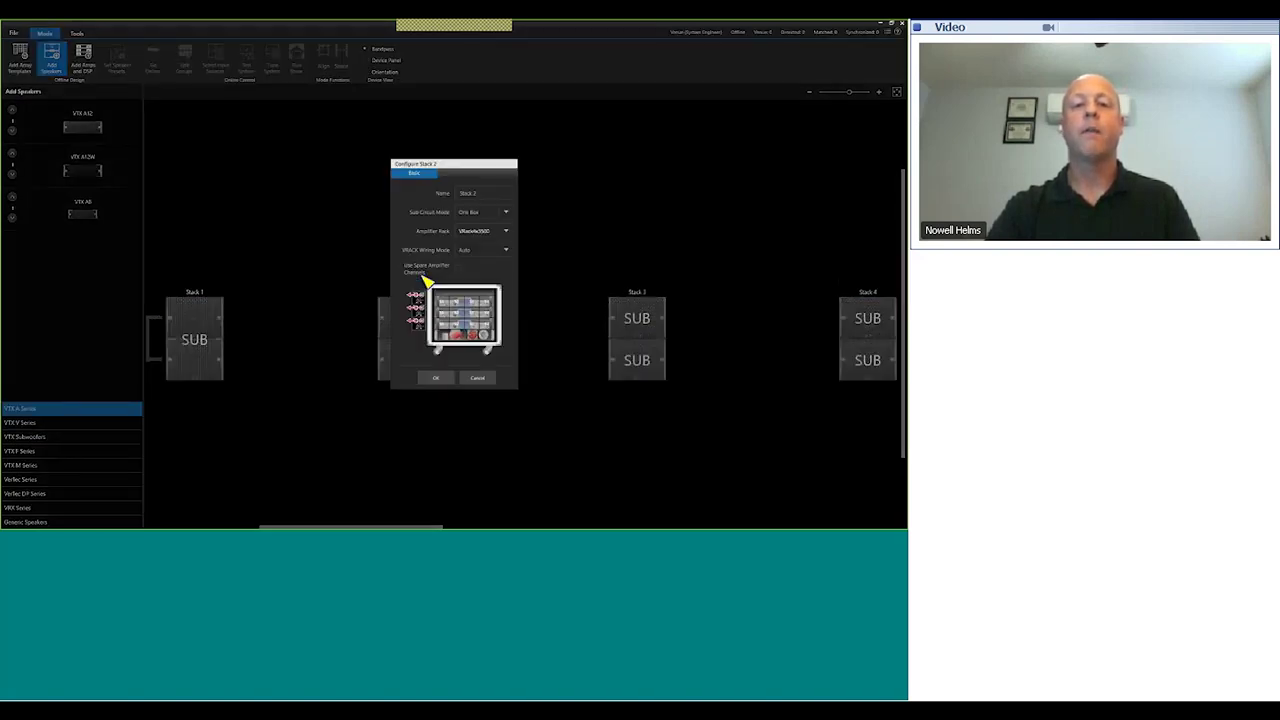
click(506, 214)
click(489, 238)
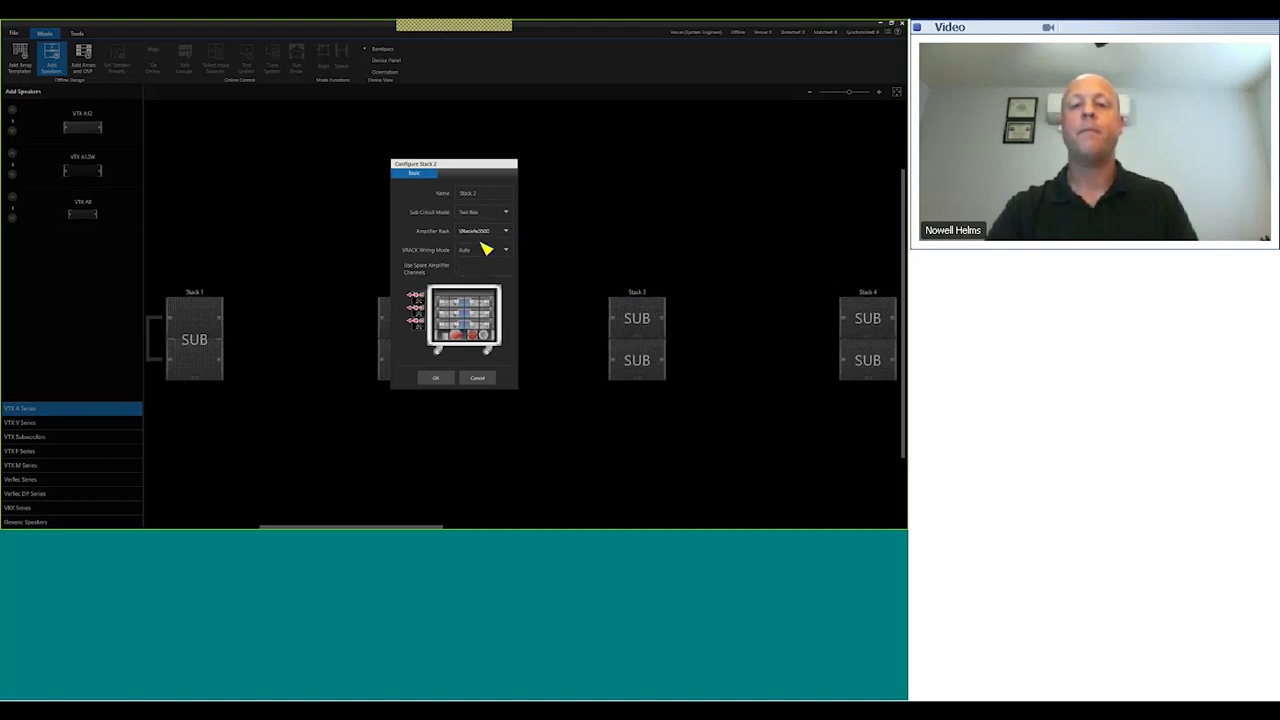
click(435, 377)
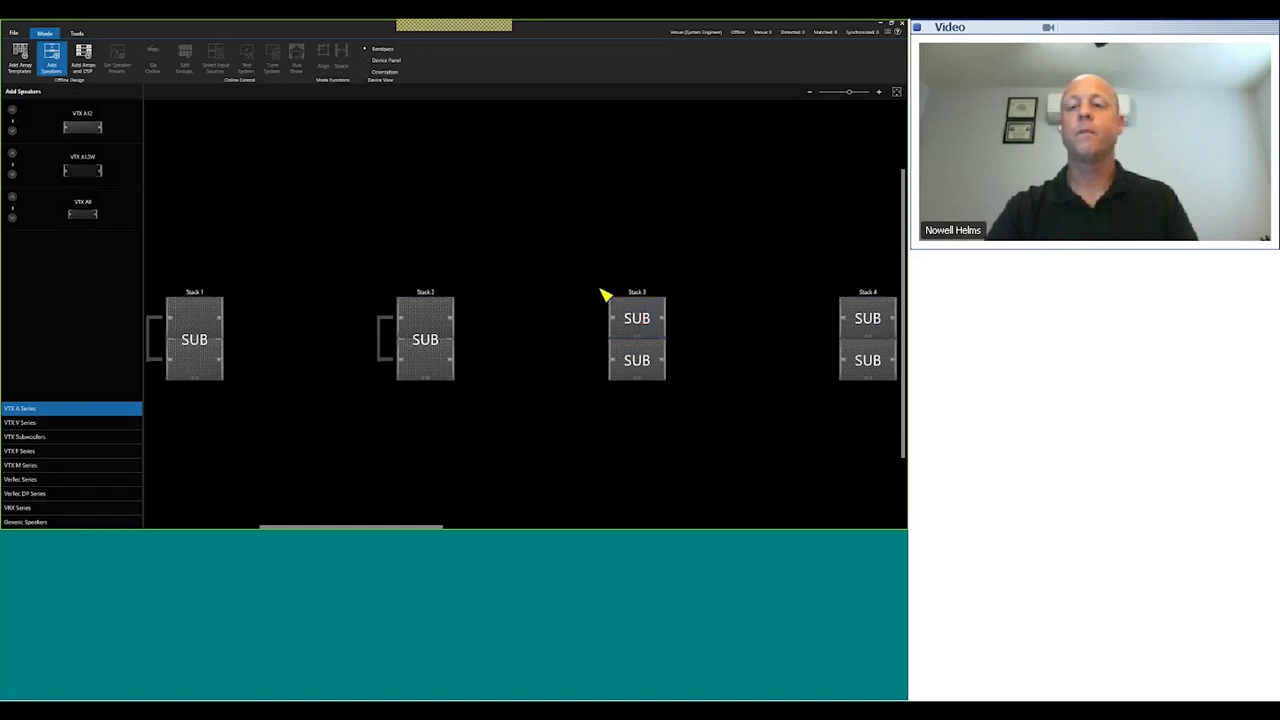
Step: Set Stack 3 and Stack 4 to Two Box sub circuit mode
mouse_move(620, 296)
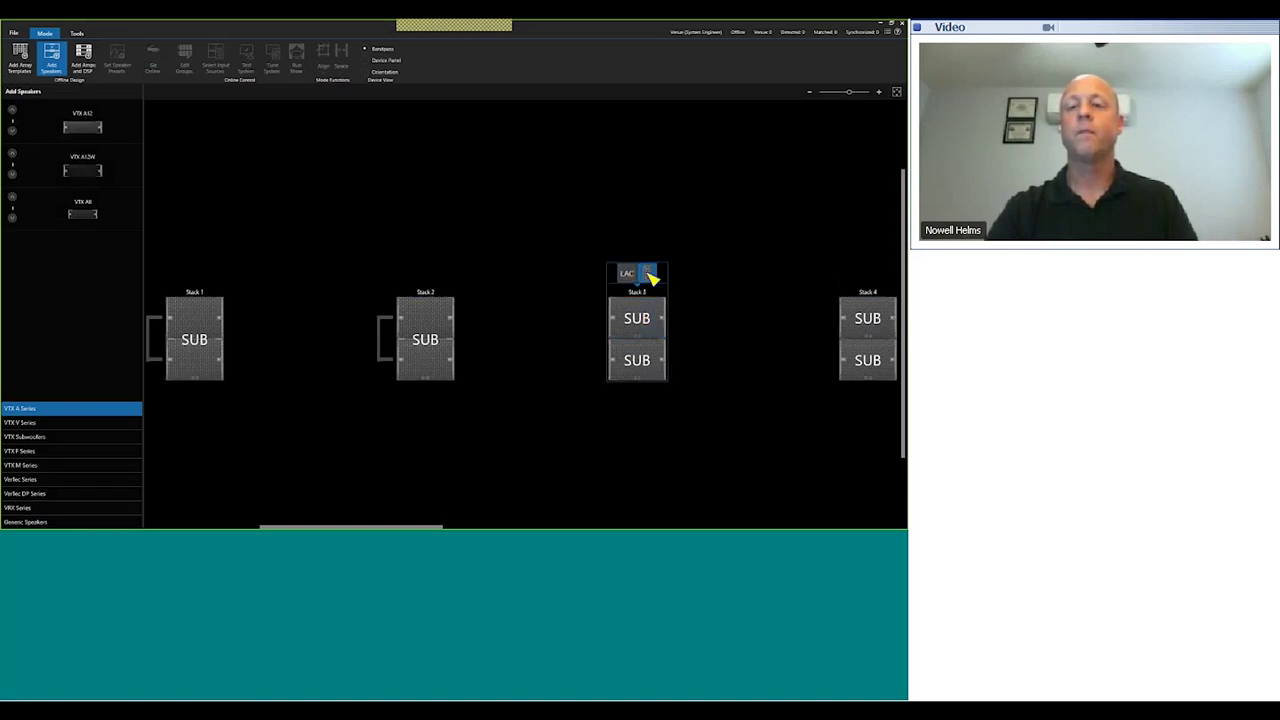
click(650, 277)
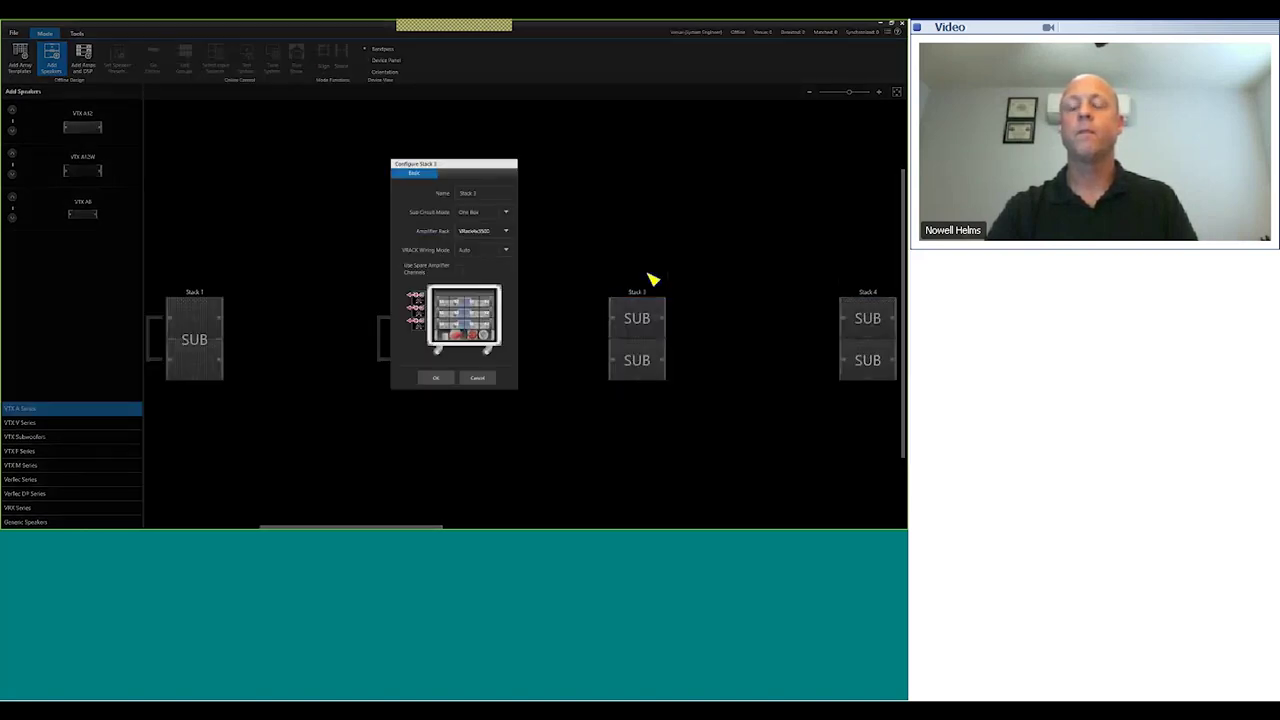
click(505, 213)
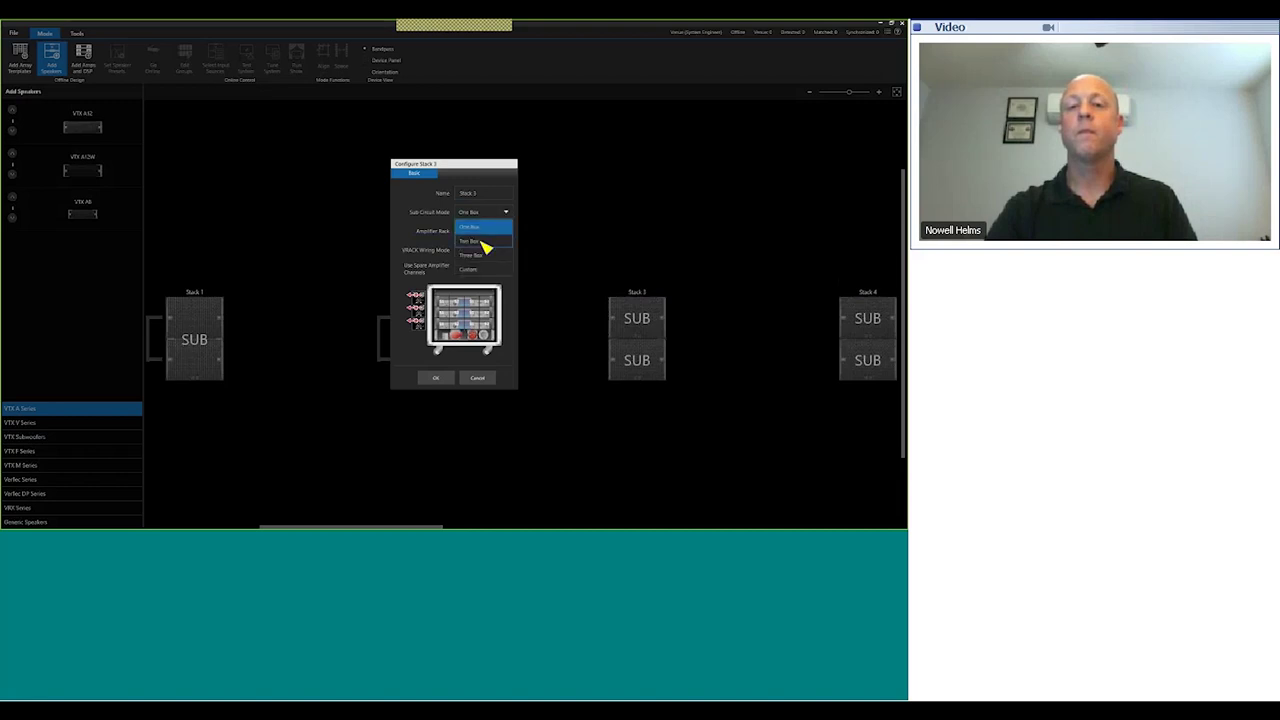
click(482, 242)
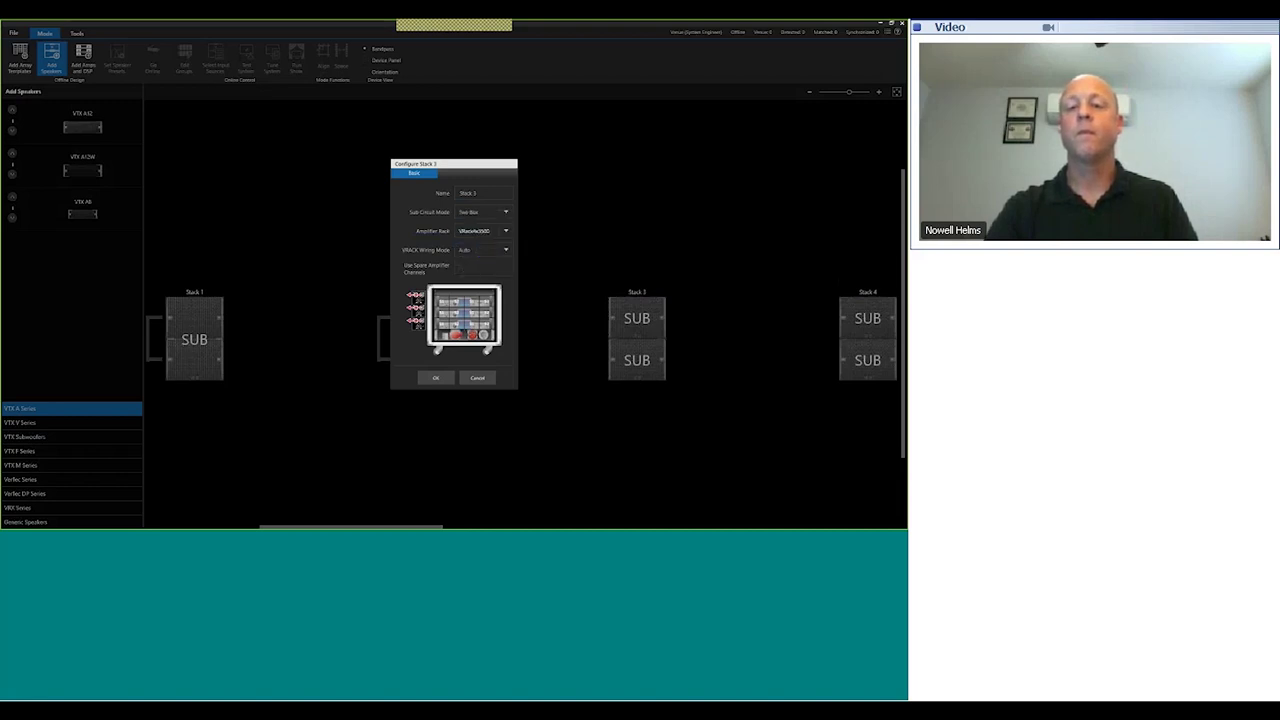
click(435, 378)
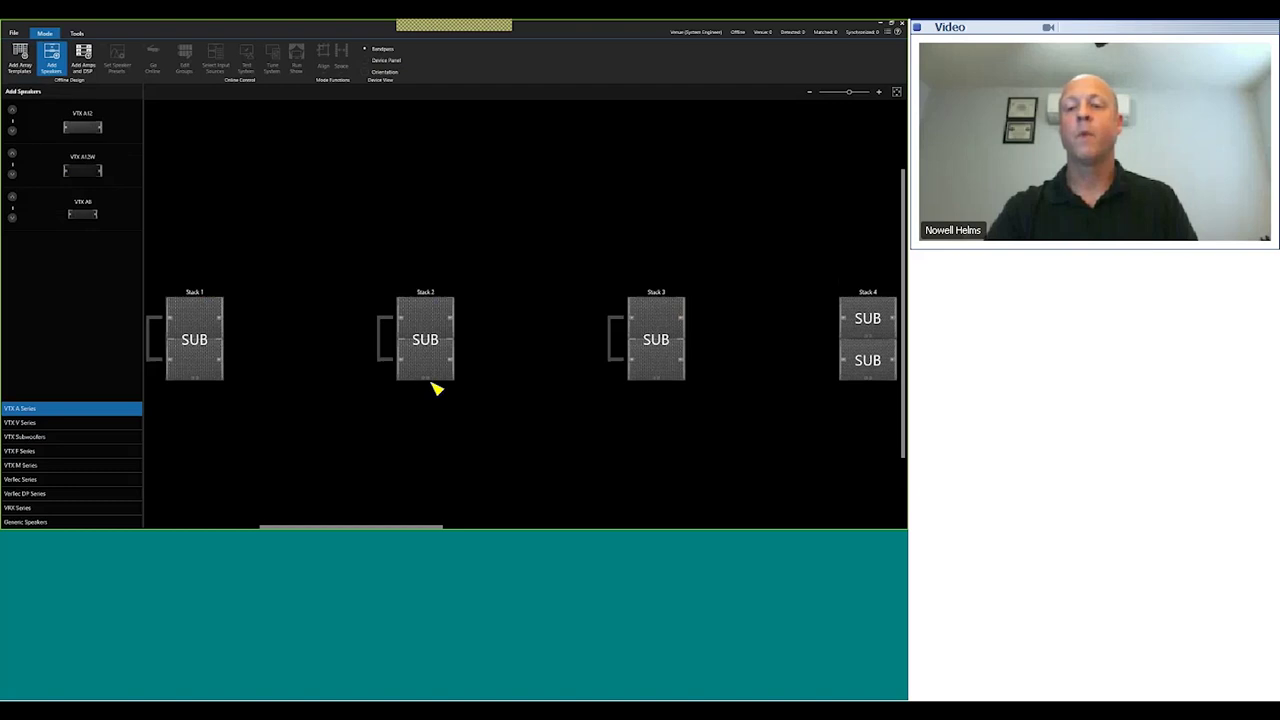
mouse_move(849, 289)
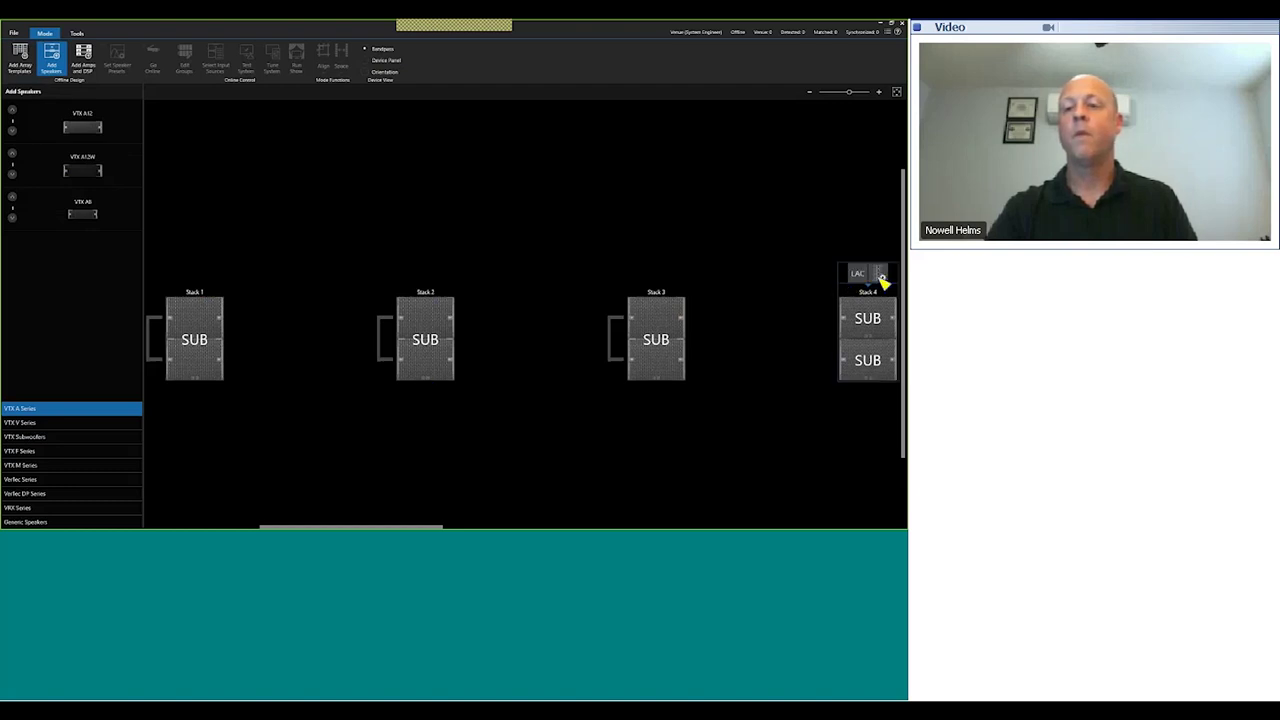
click(882, 278)
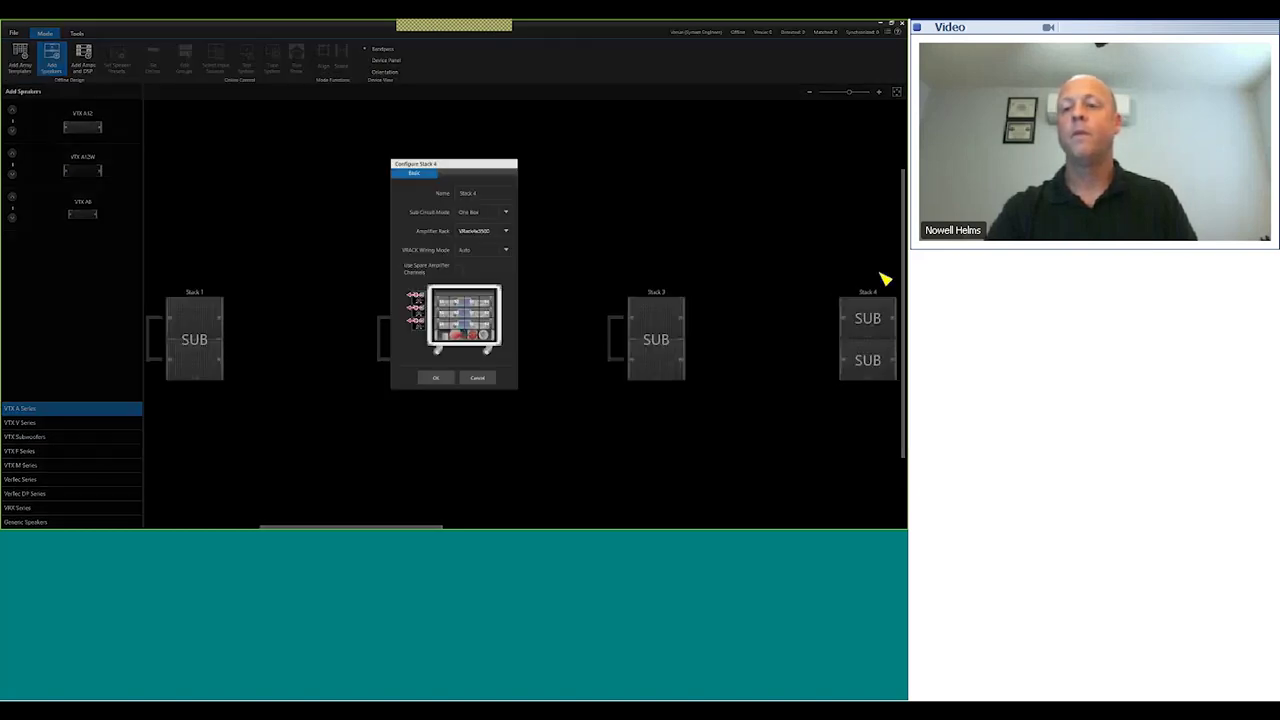
click(504, 214)
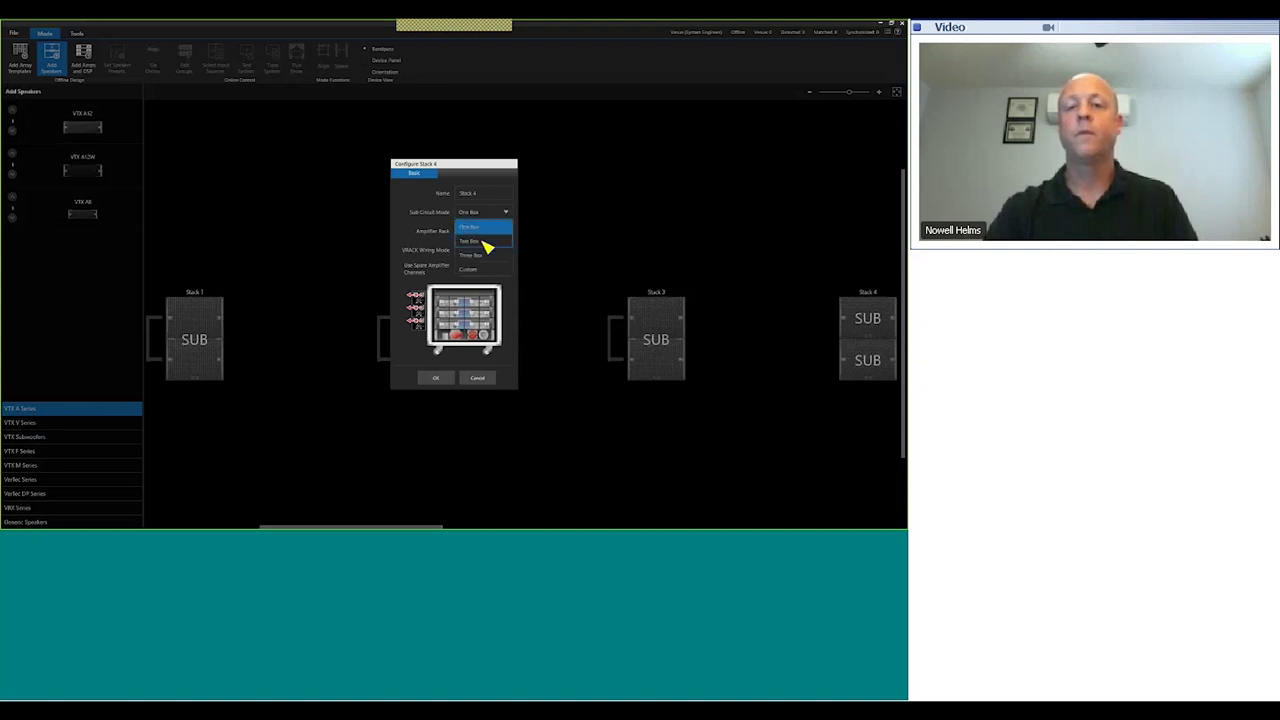
click(486, 242)
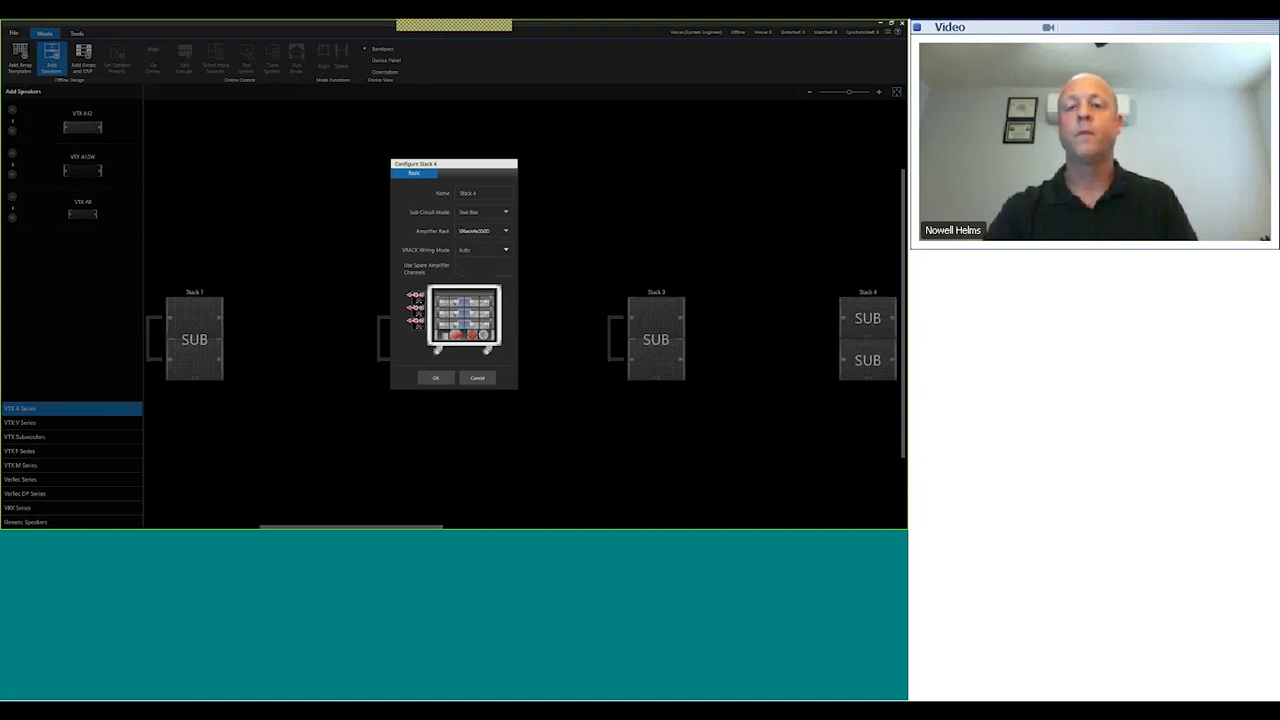
click(435, 379)
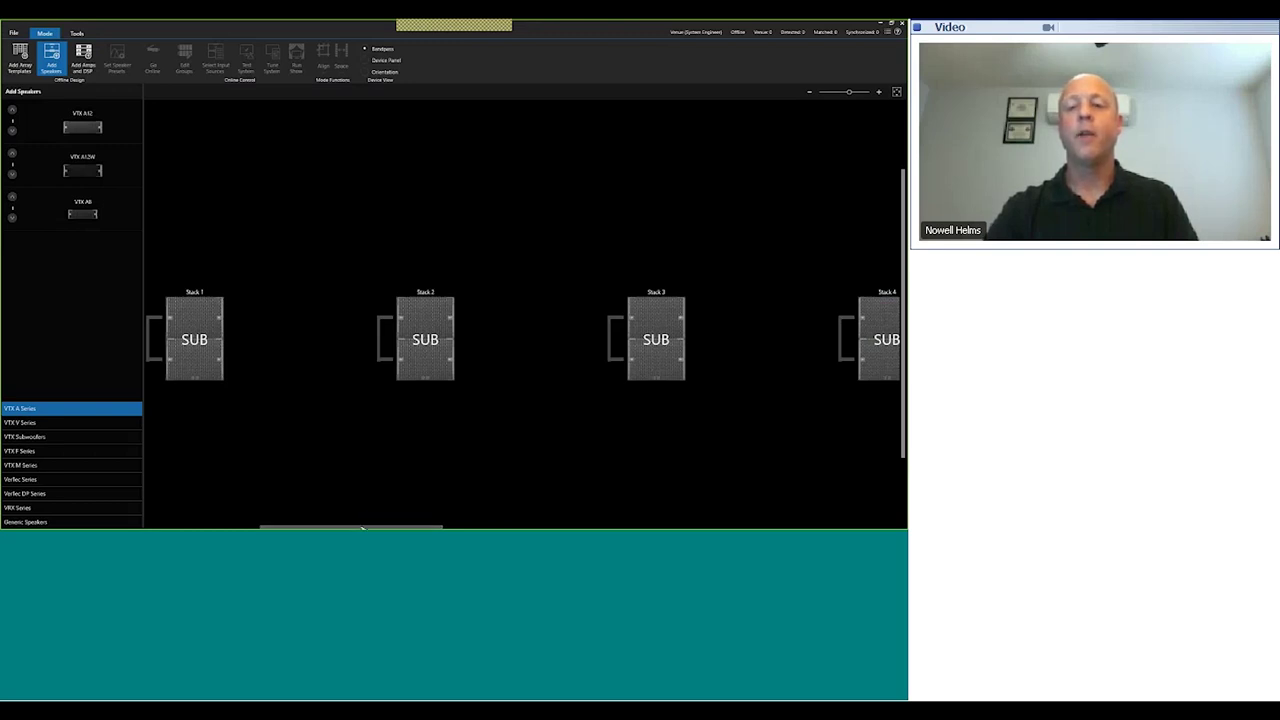
Step: Set Stack 5 and Stack 6 to Two Box sub circuit mode
drag(362, 527, 408, 527)
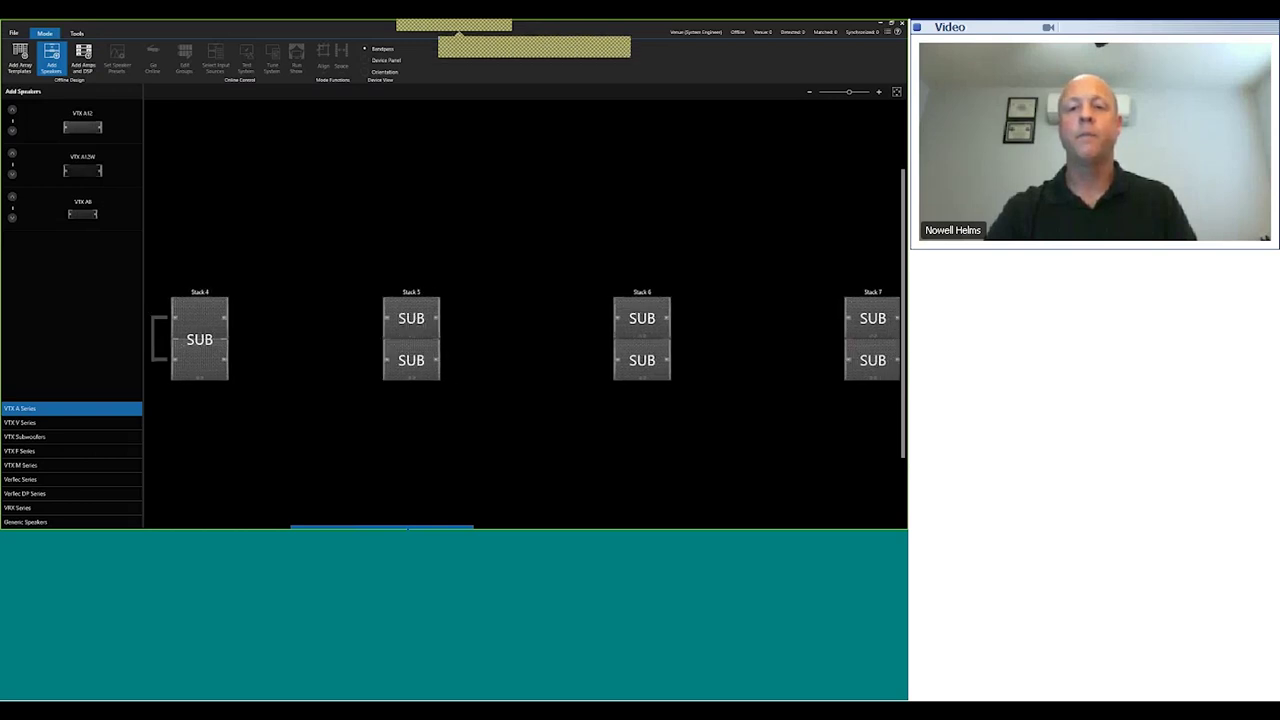
drag(408, 527, 540, 527)
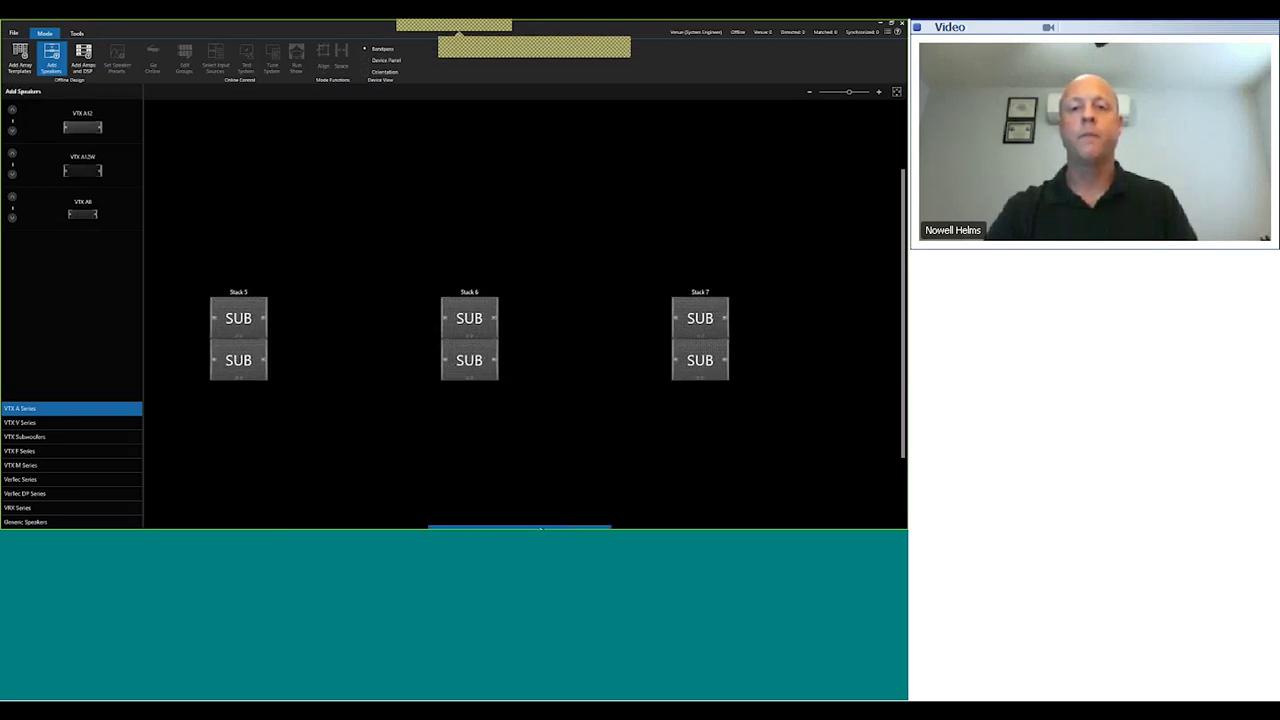
mouse_move(222, 292)
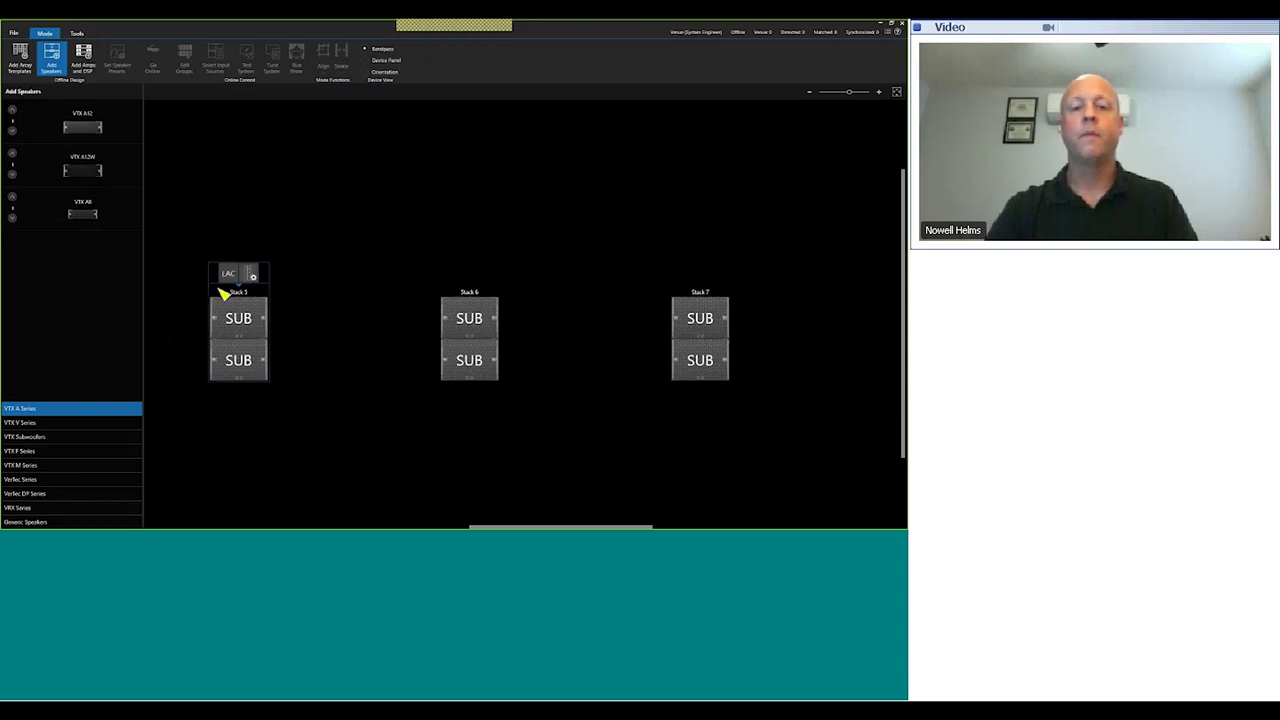
click(253, 276)
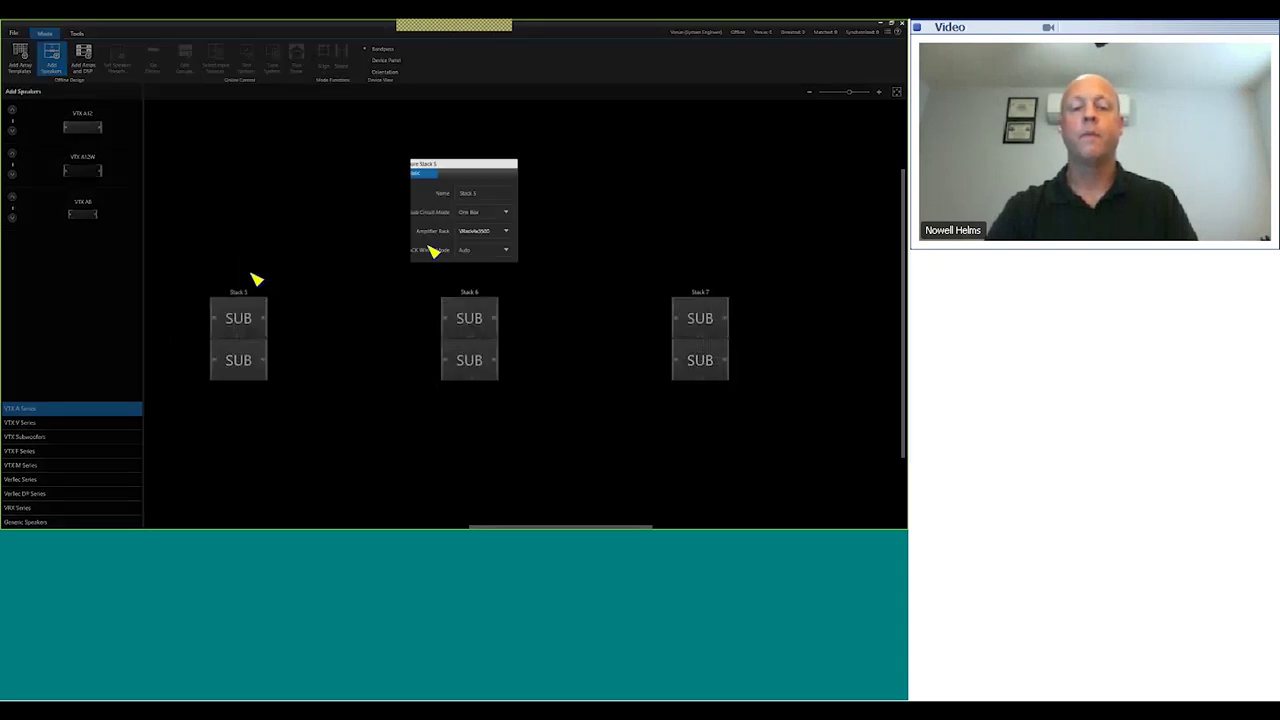
click(508, 214)
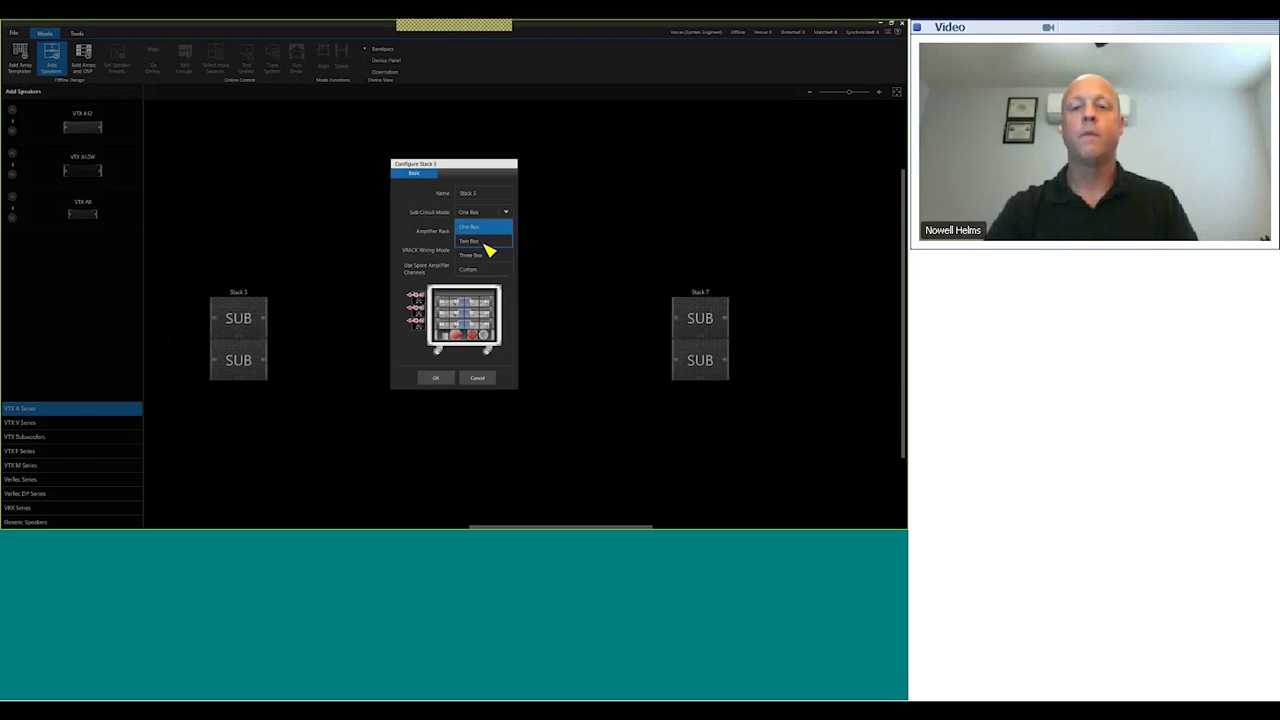
click(486, 254)
click(440, 377)
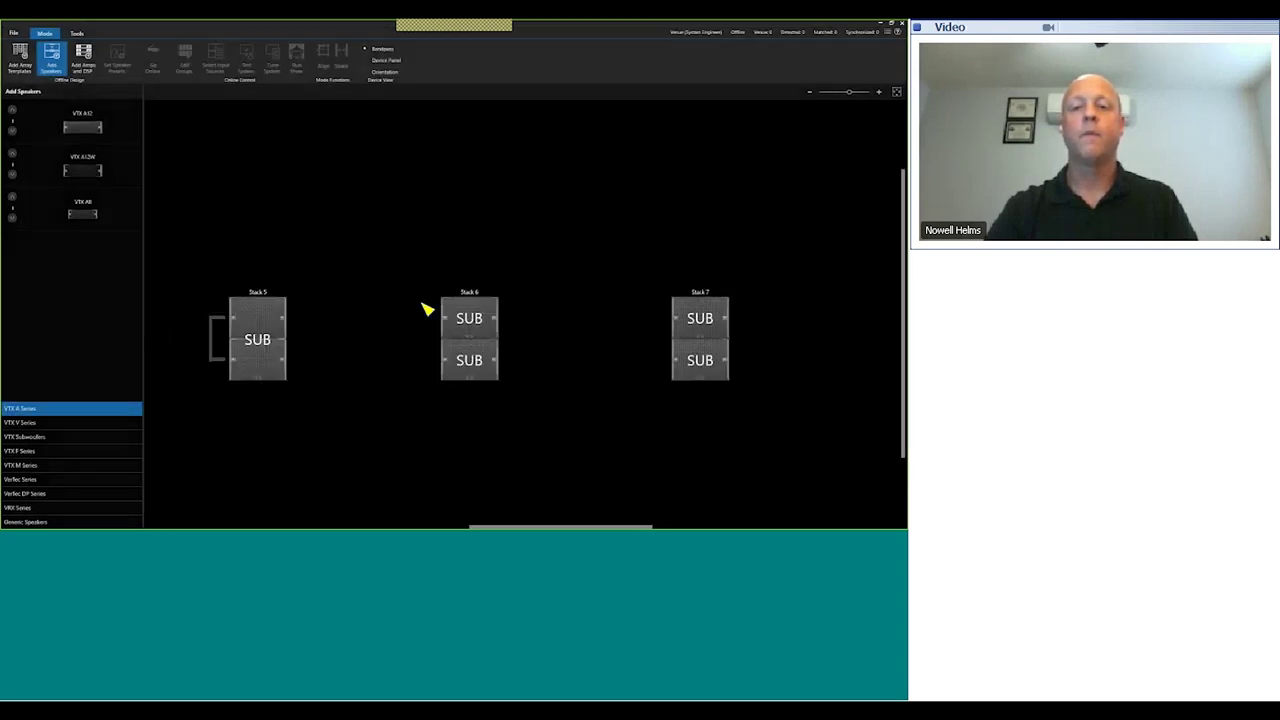
mouse_move(455, 290)
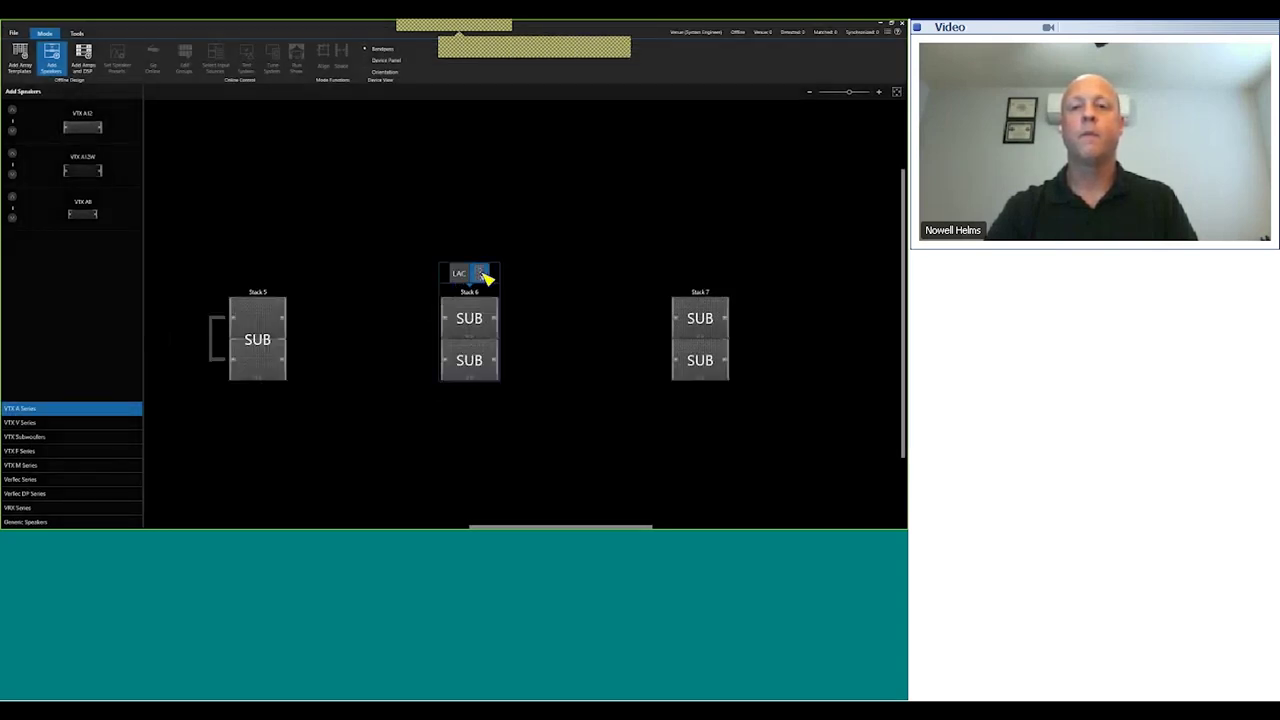
click(482, 276)
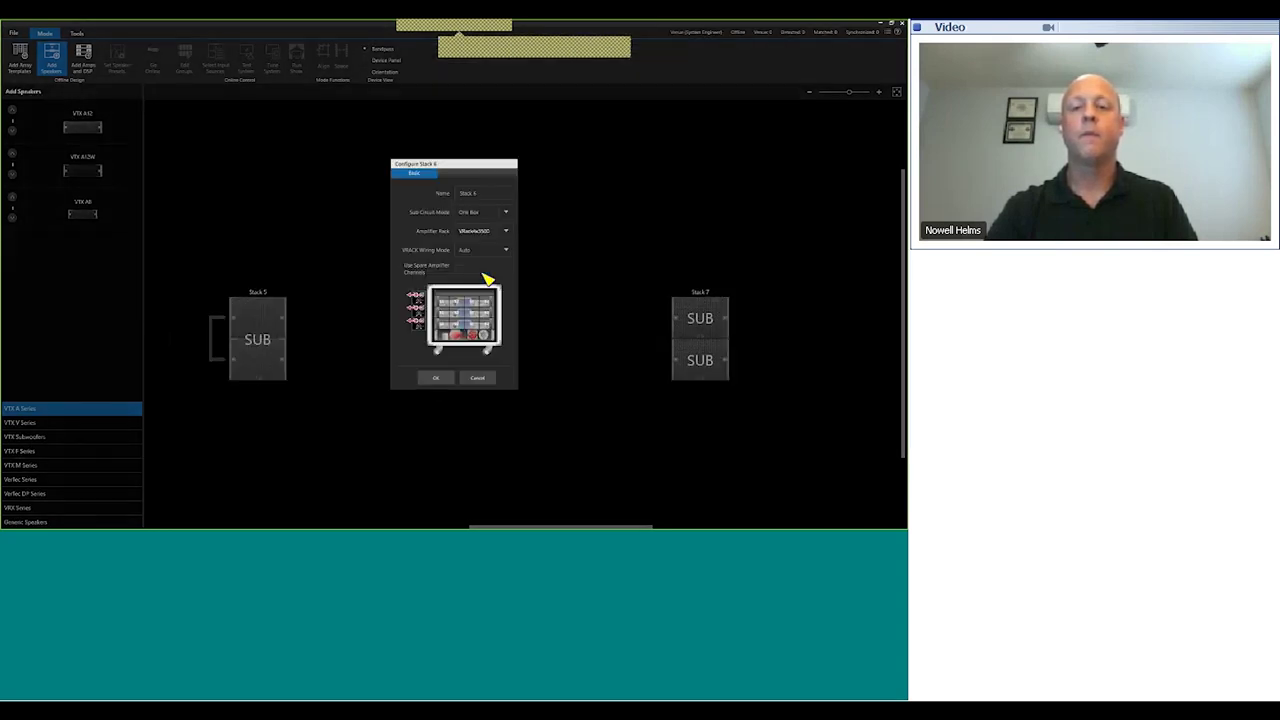
click(506, 212)
click(481, 244)
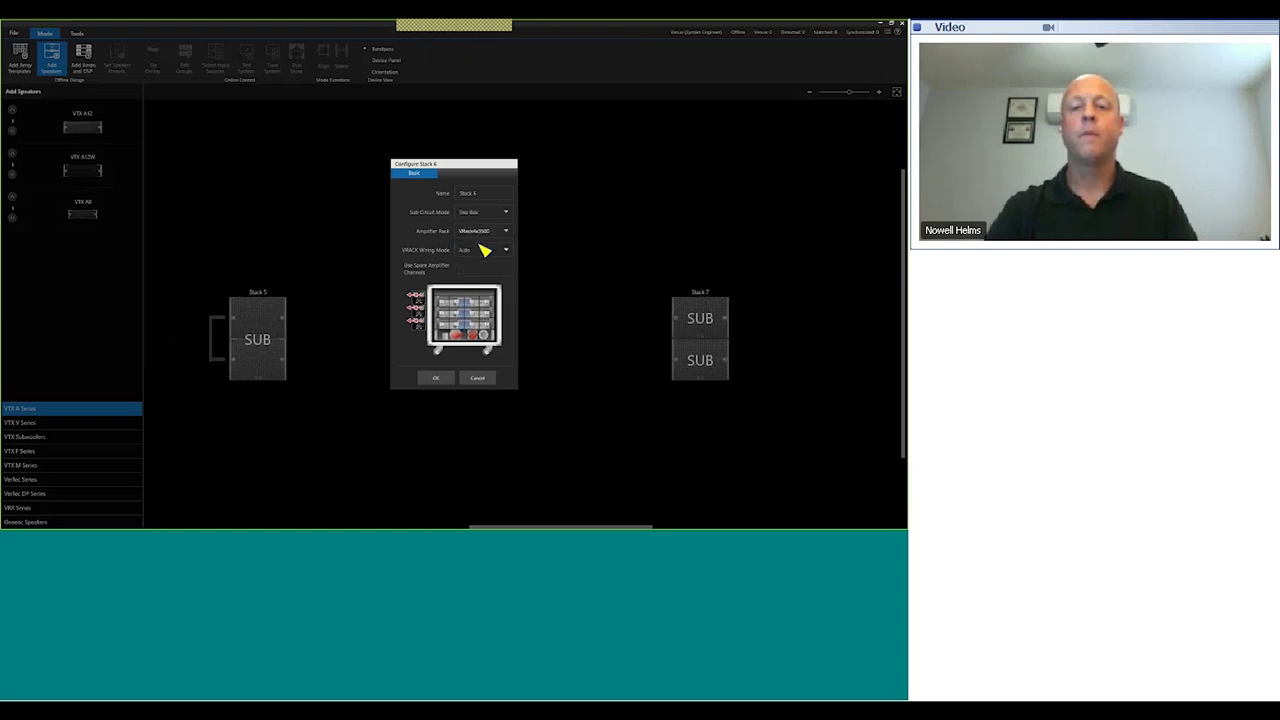
click(435, 377)
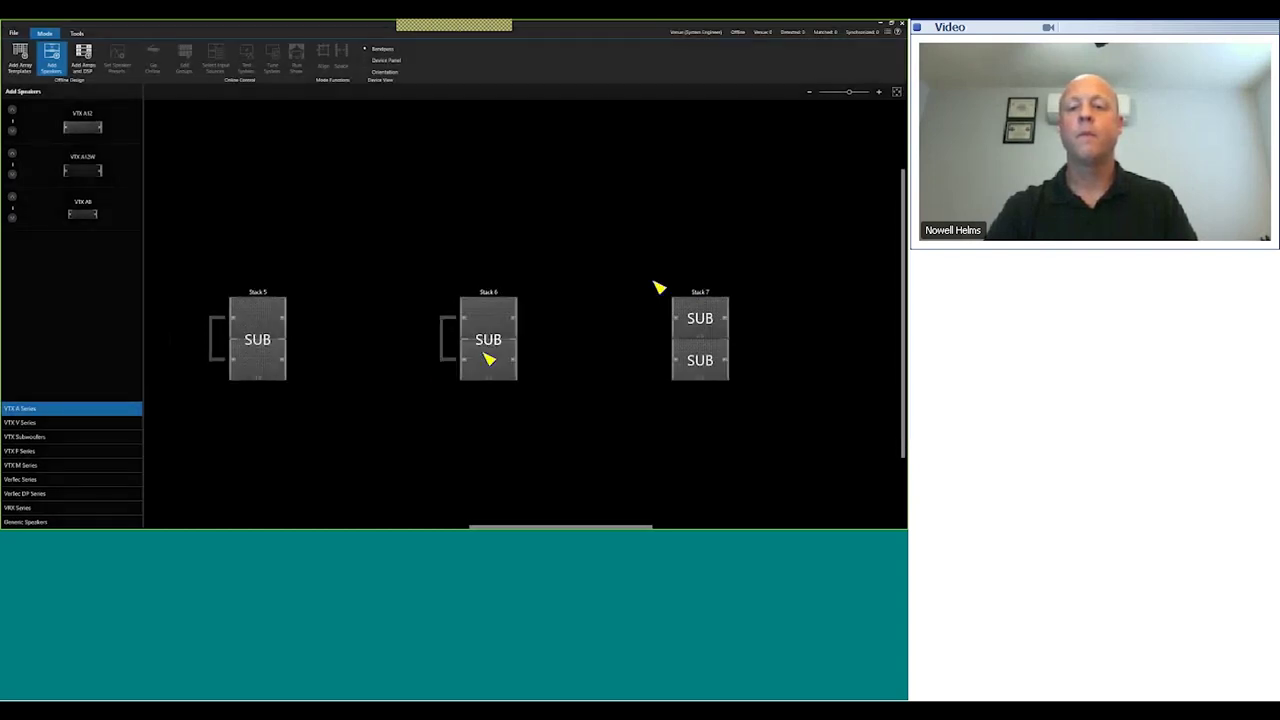
Step: Set Stack 7 and Stack 8 to Two Box sub circuit mode
mouse_move(686, 289)
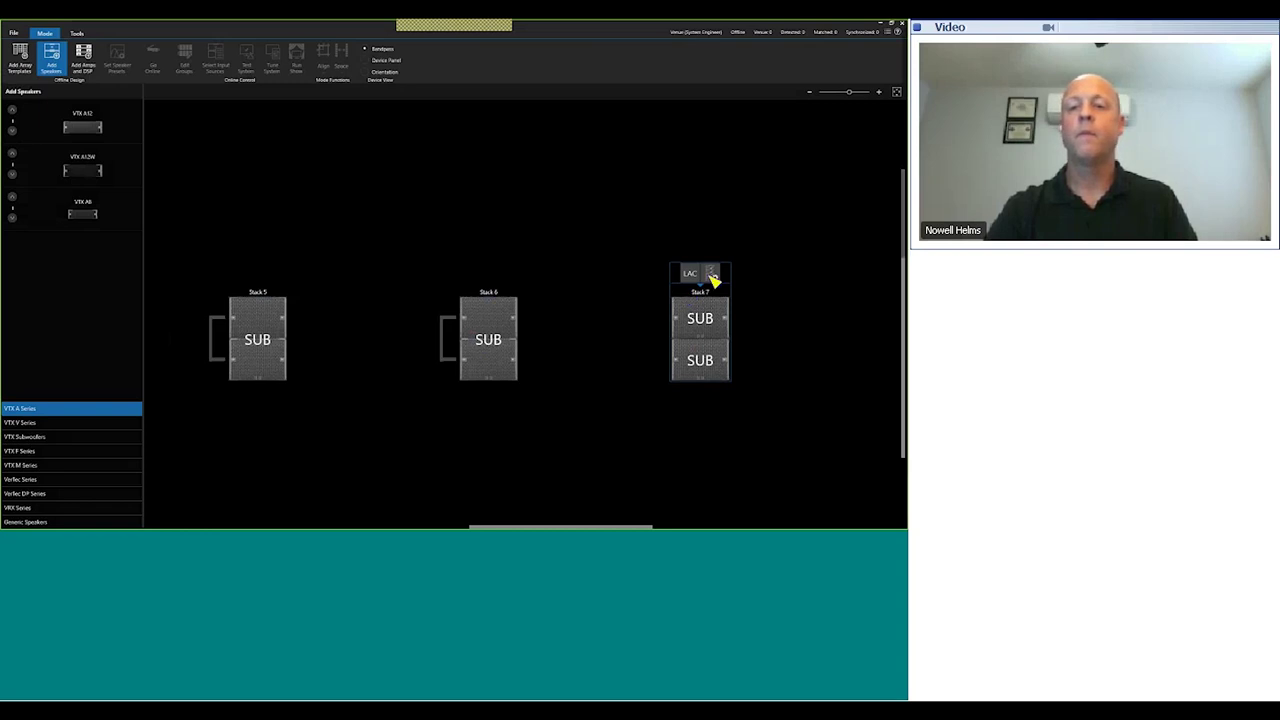
click(712, 276)
click(505, 215)
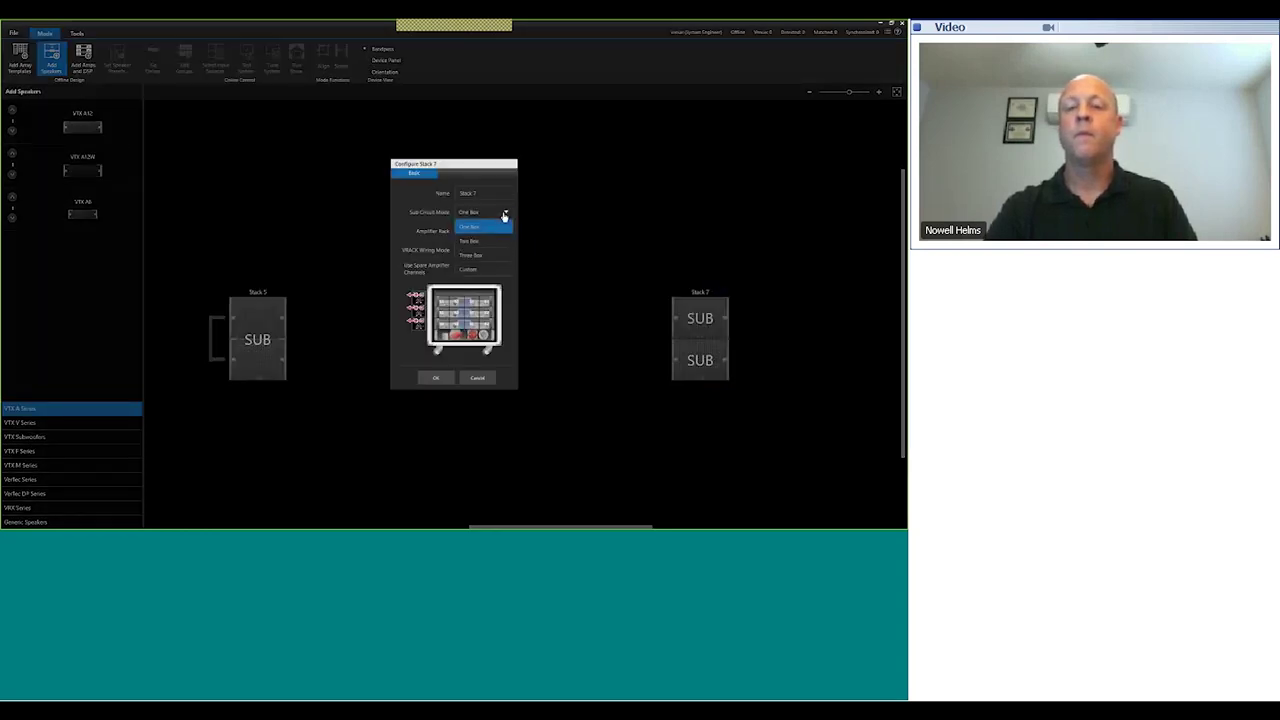
click(482, 247)
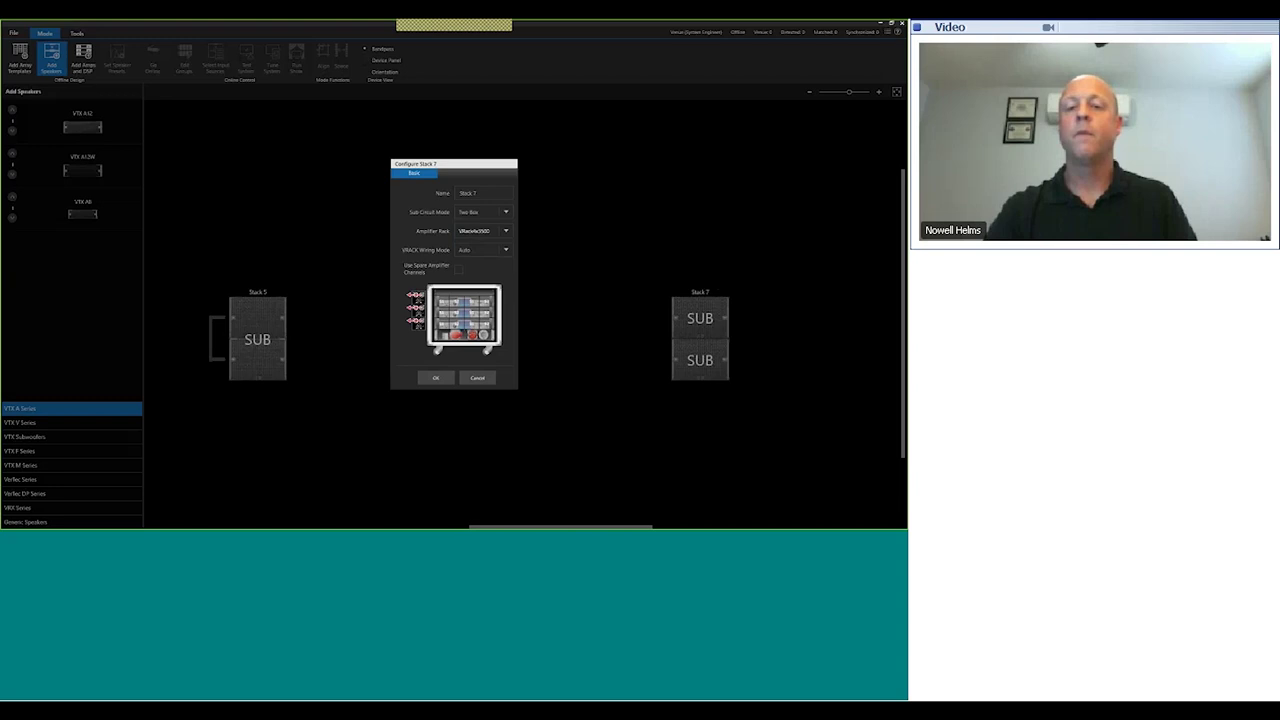
key(Return)
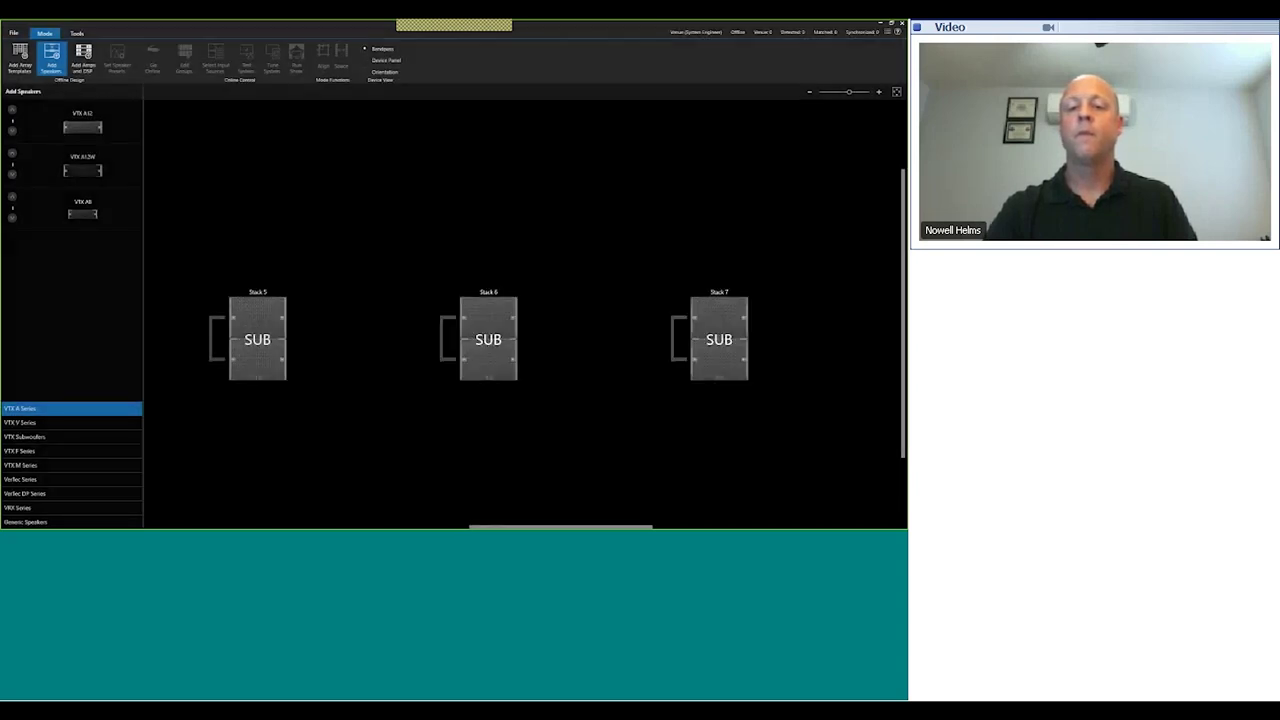
scroll(525, 310, right, 5)
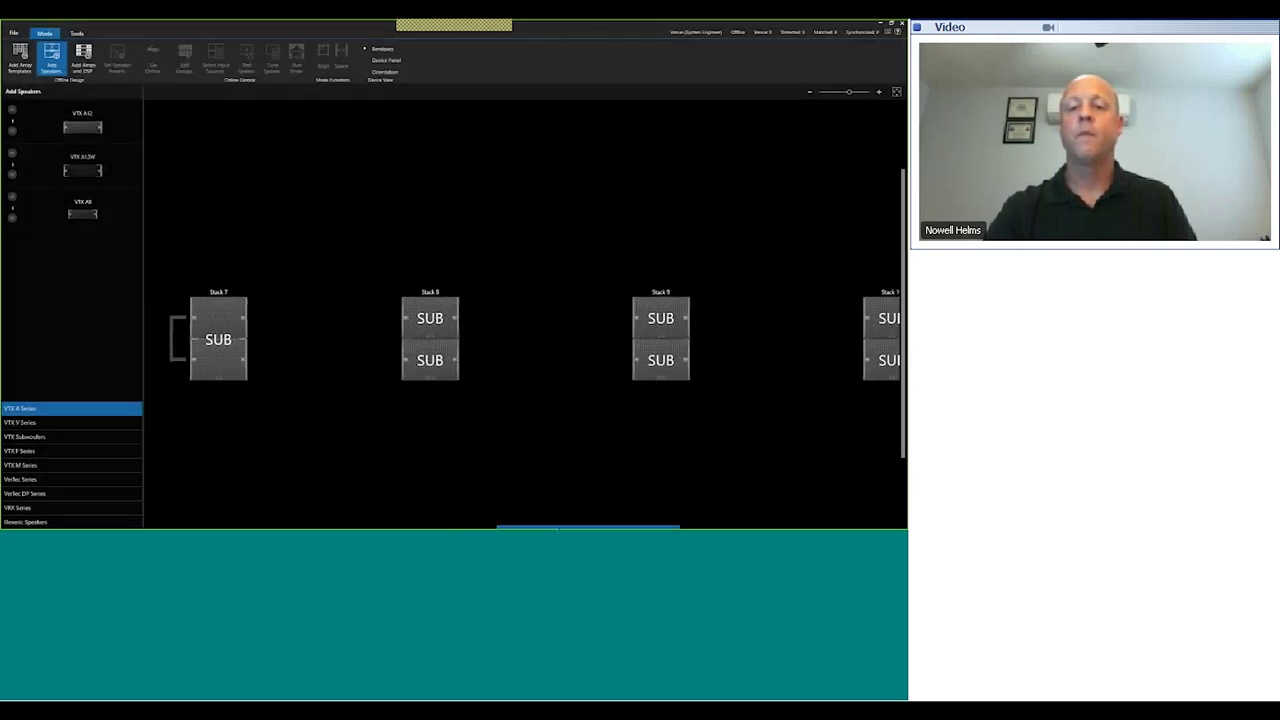
scroll(525, 335, right, 1)
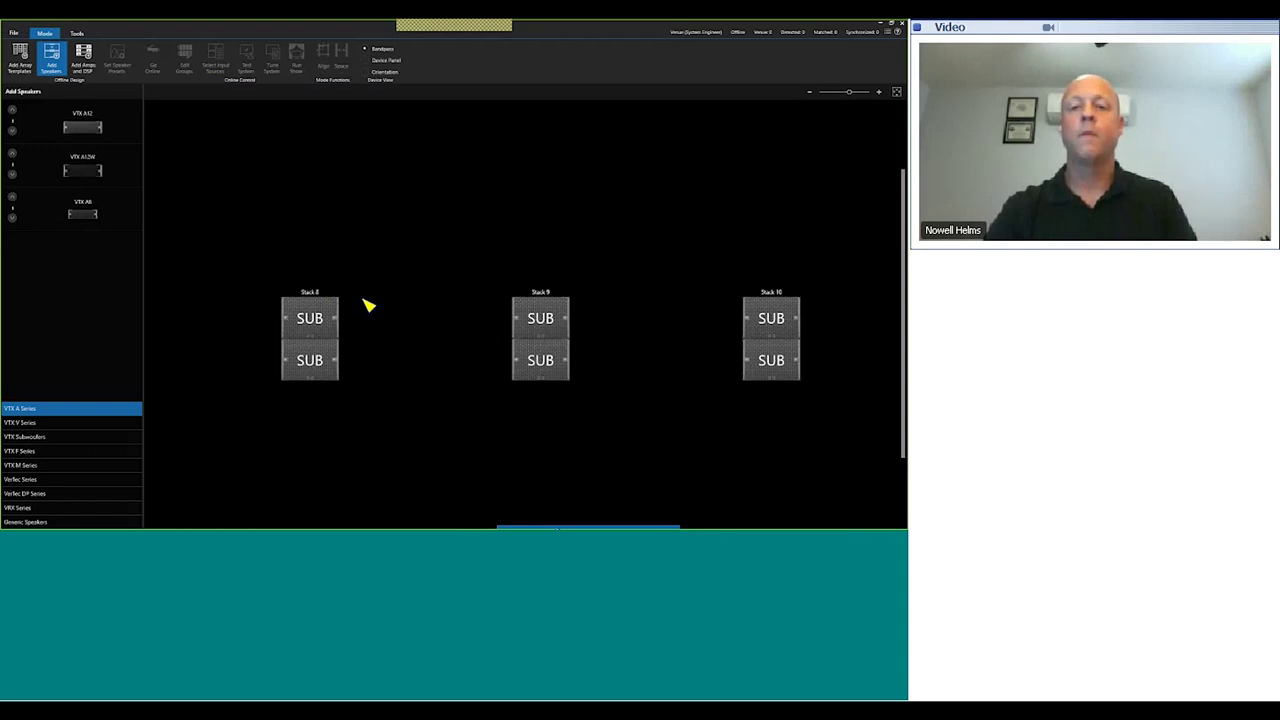
click(297, 291)
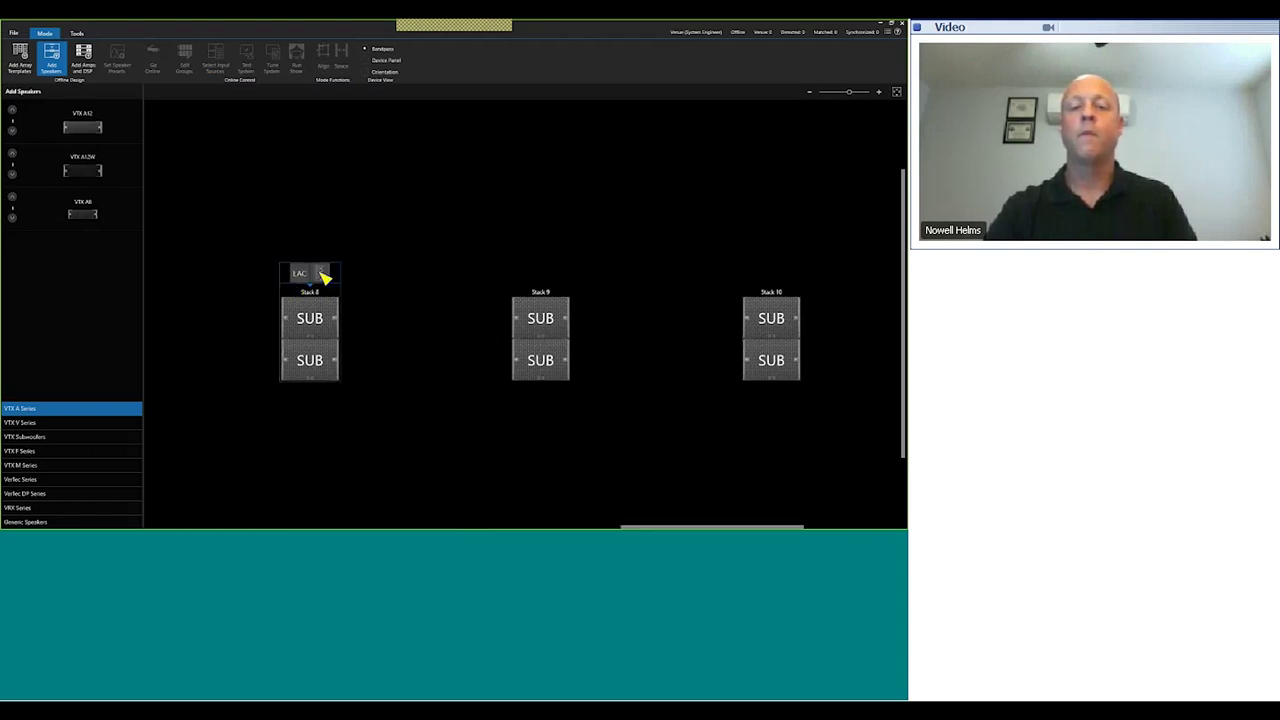
click(321, 275)
click(505, 215)
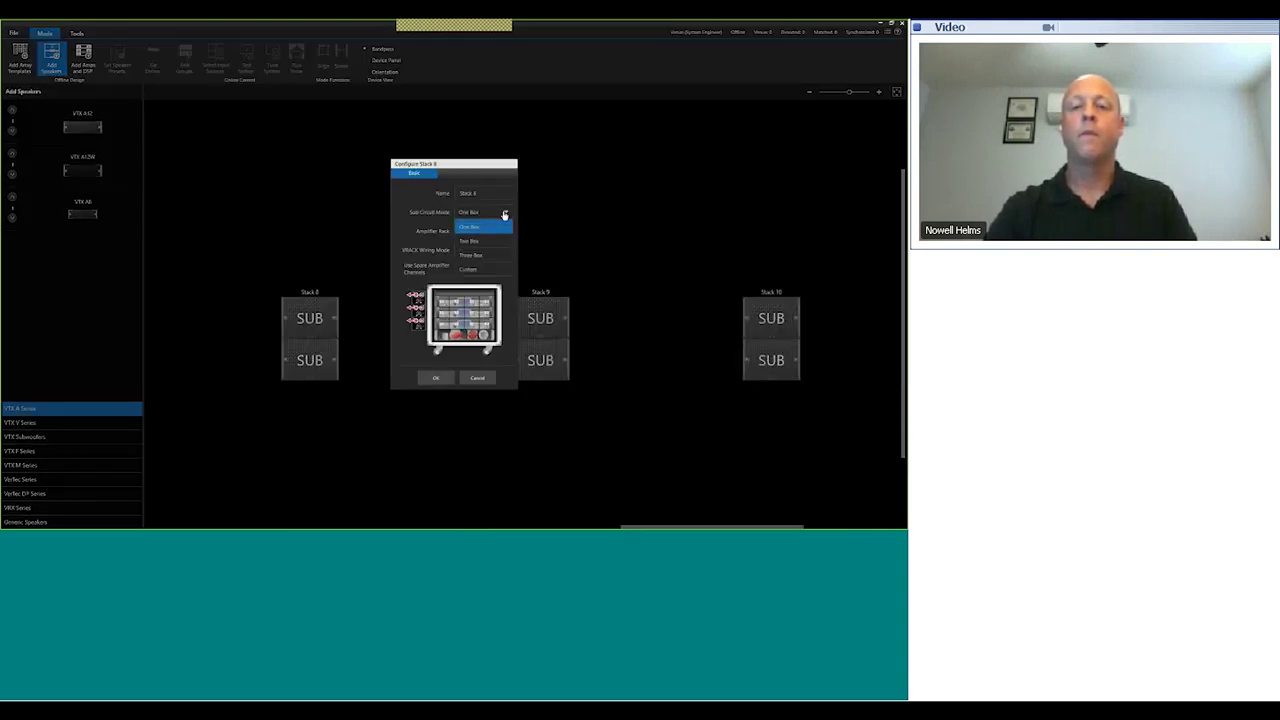
click(490, 246)
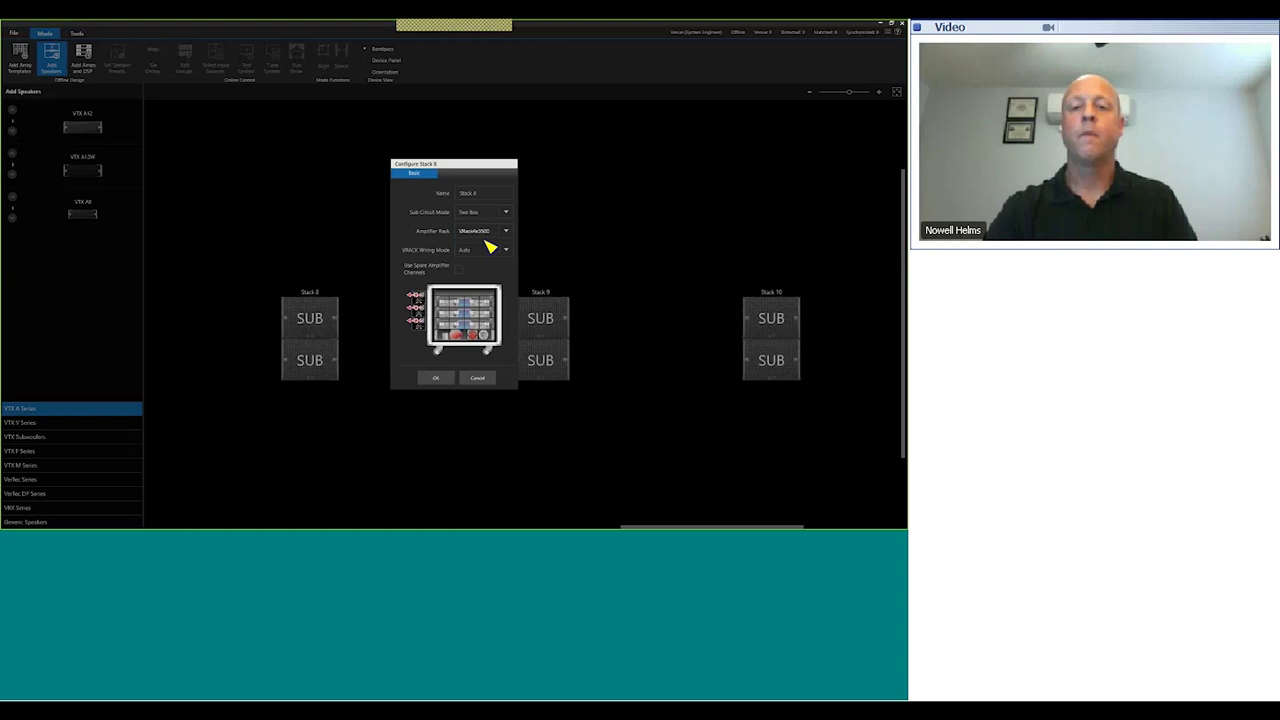
click(438, 378)
Step: Set Stack 9 and Stack 10 to Two Box mode, then fit all ten stacks in view
click(528, 292)
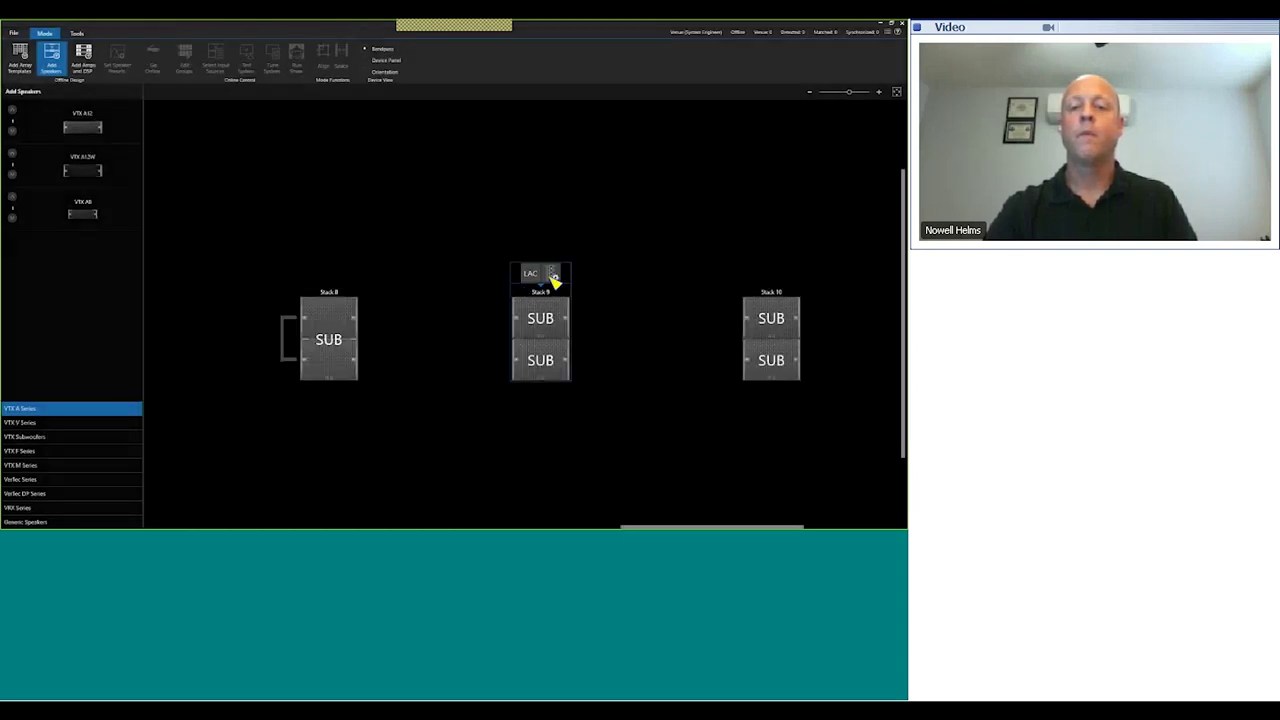
click(553, 274)
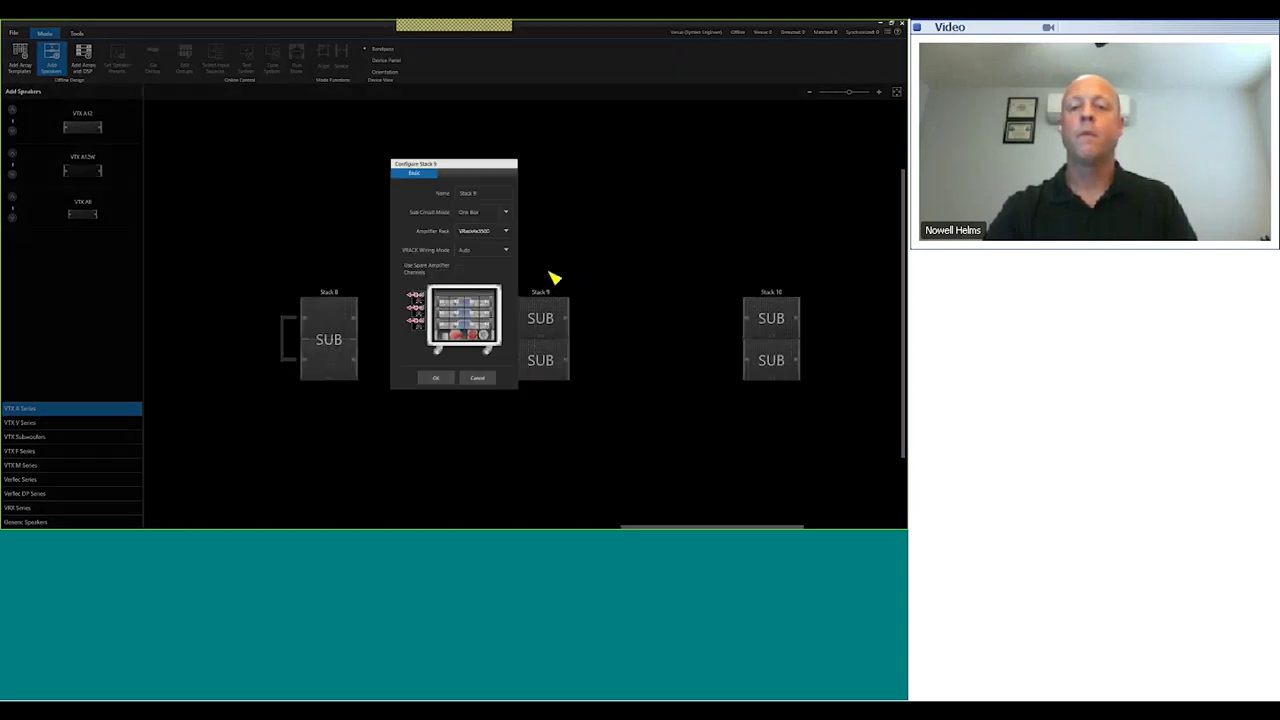
click(506, 213)
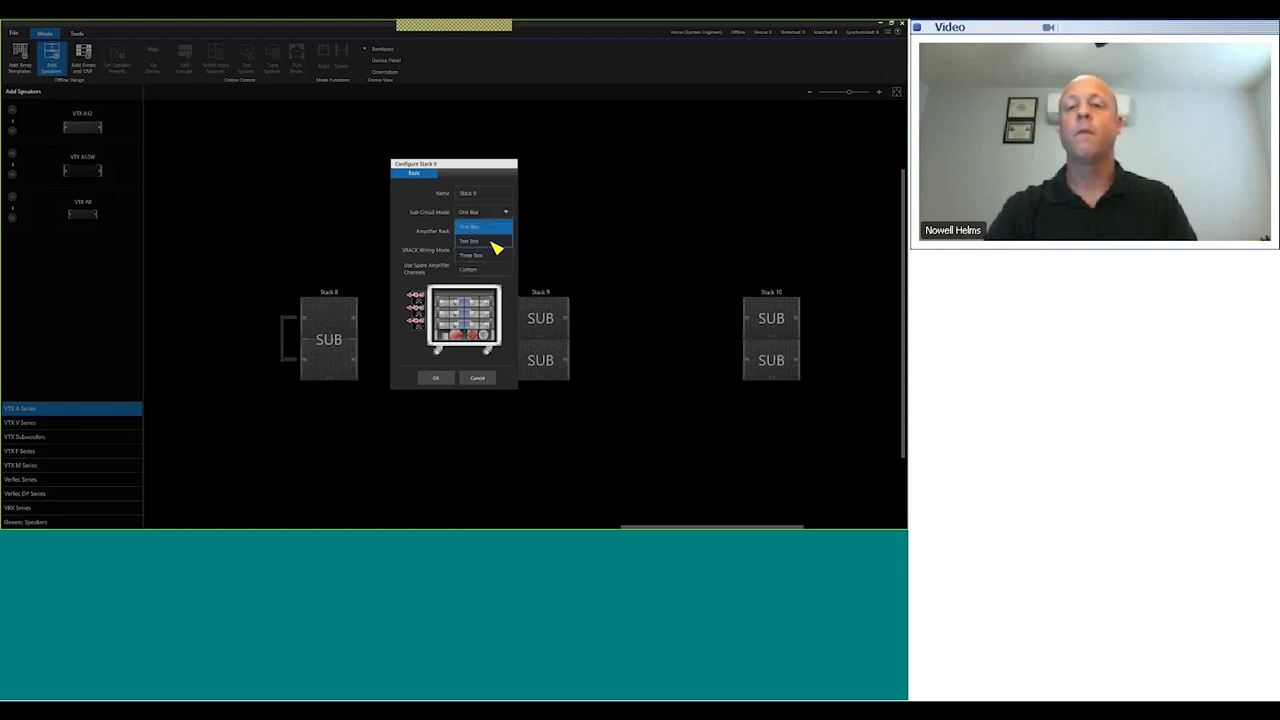
click(493, 242)
click(438, 378)
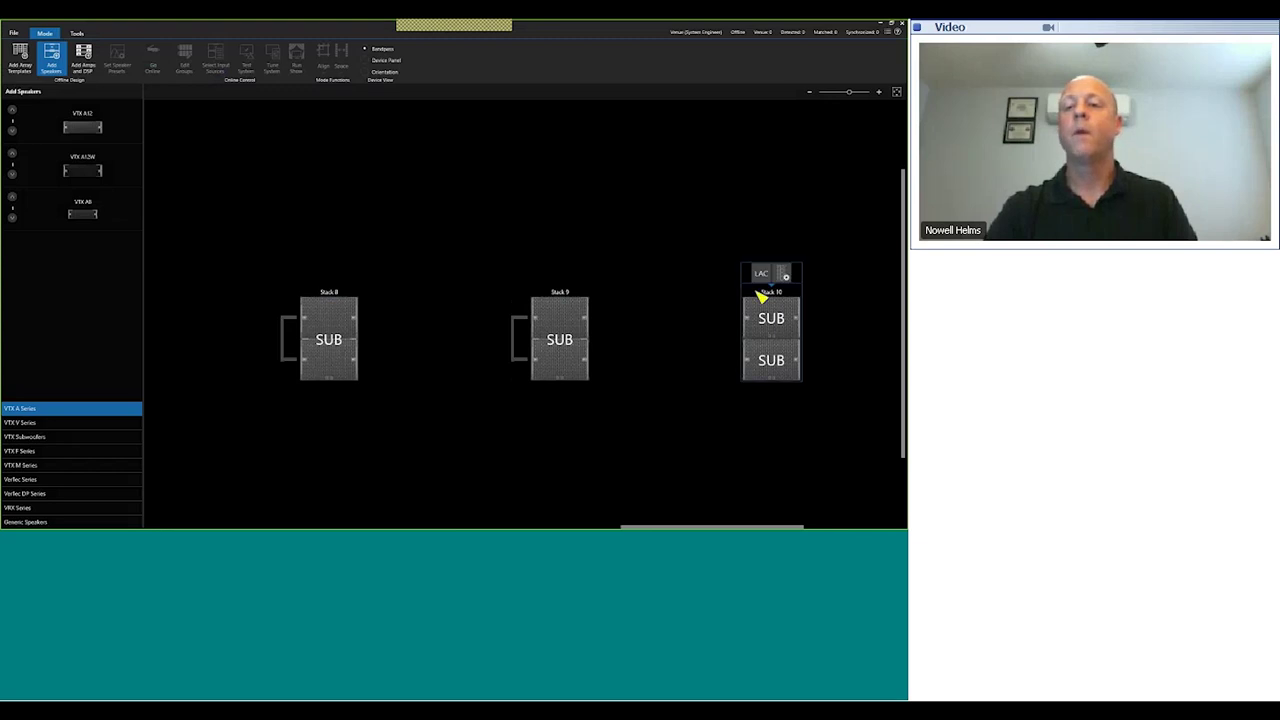
click(790, 280)
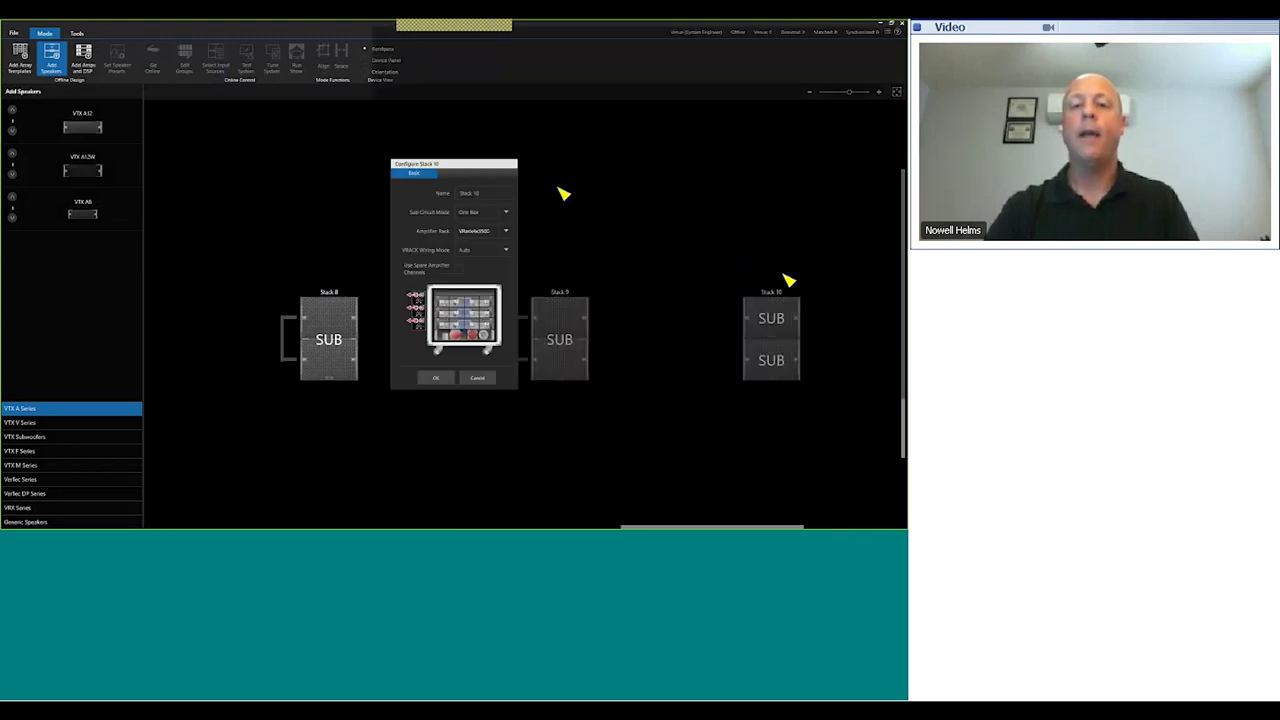
click(505, 212)
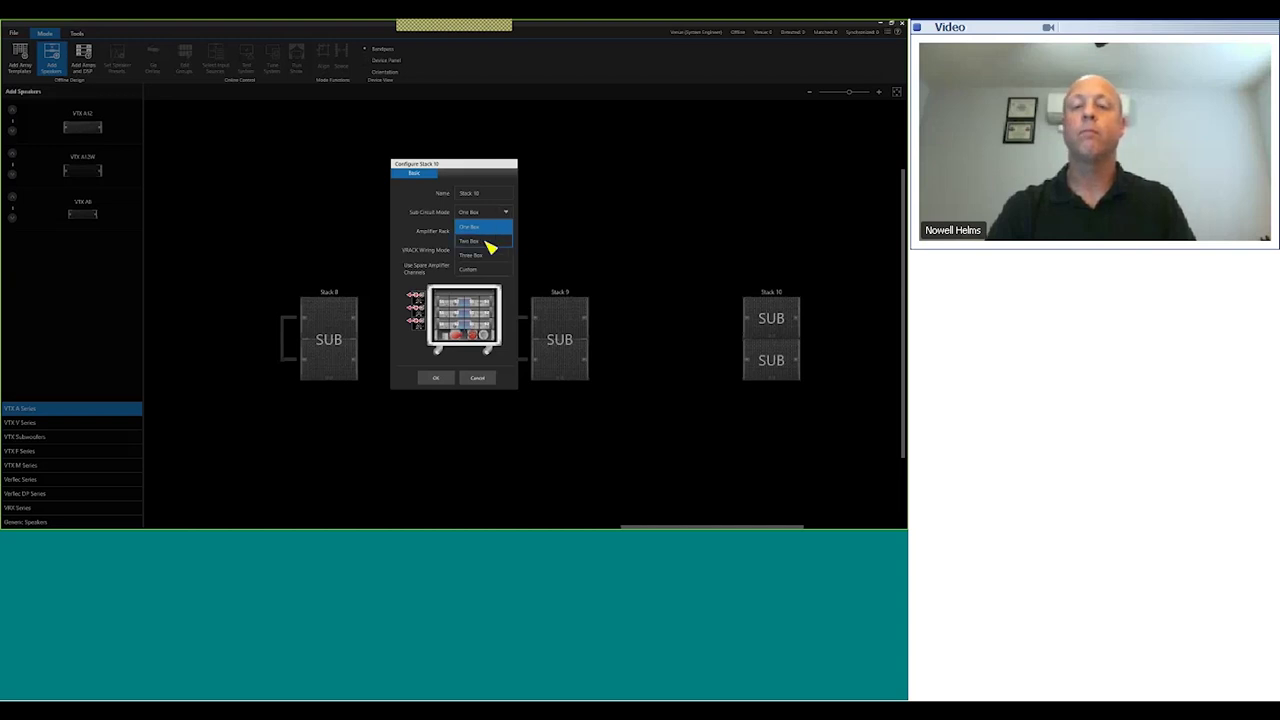
click(492, 242)
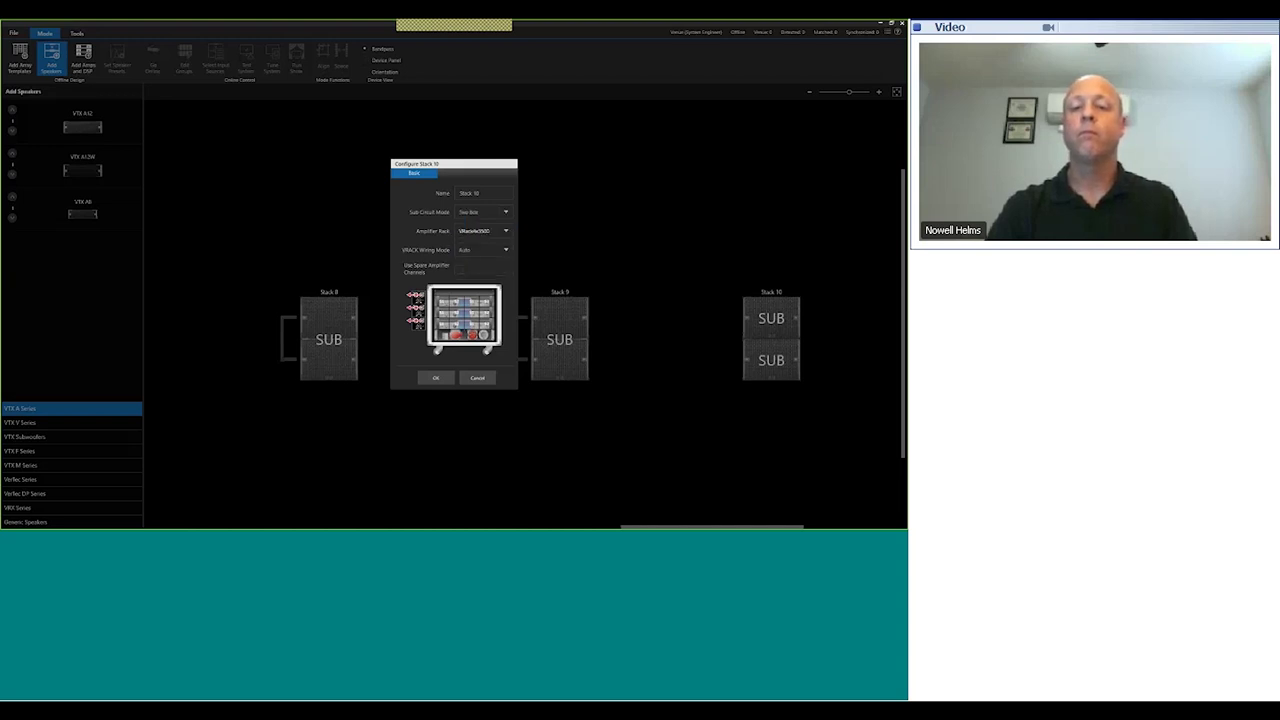
click(446, 379)
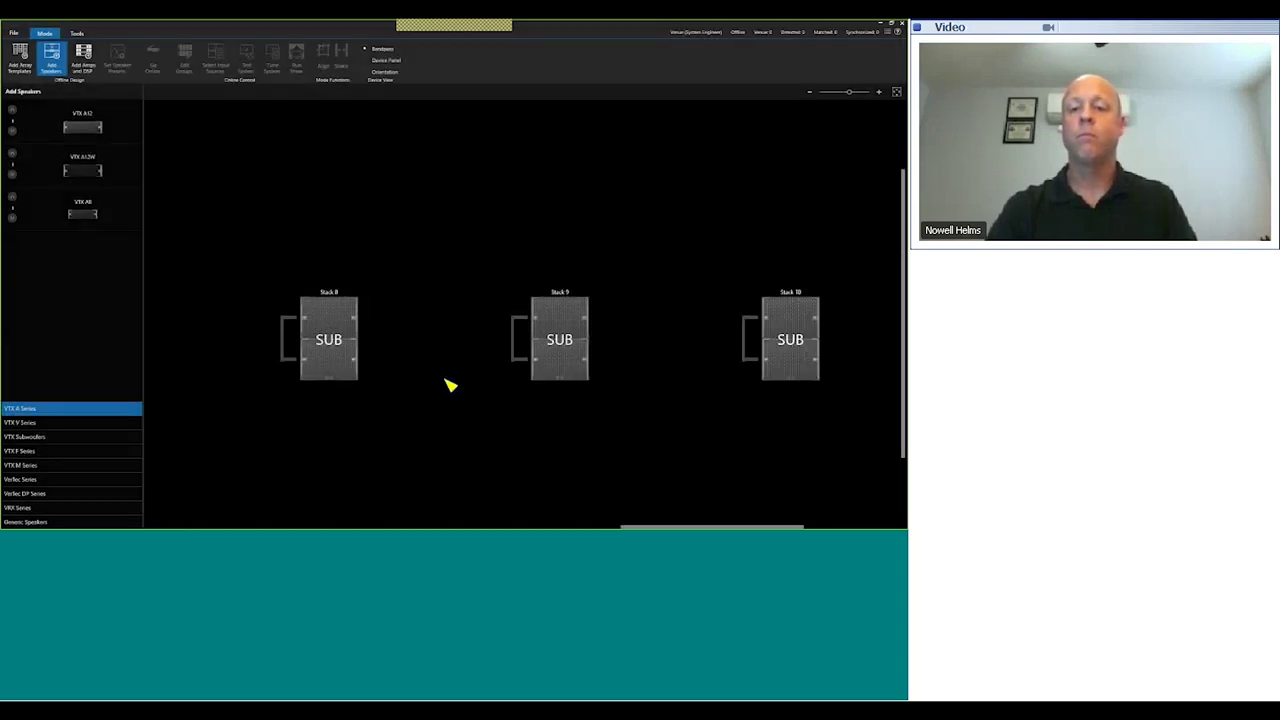
click(897, 92)
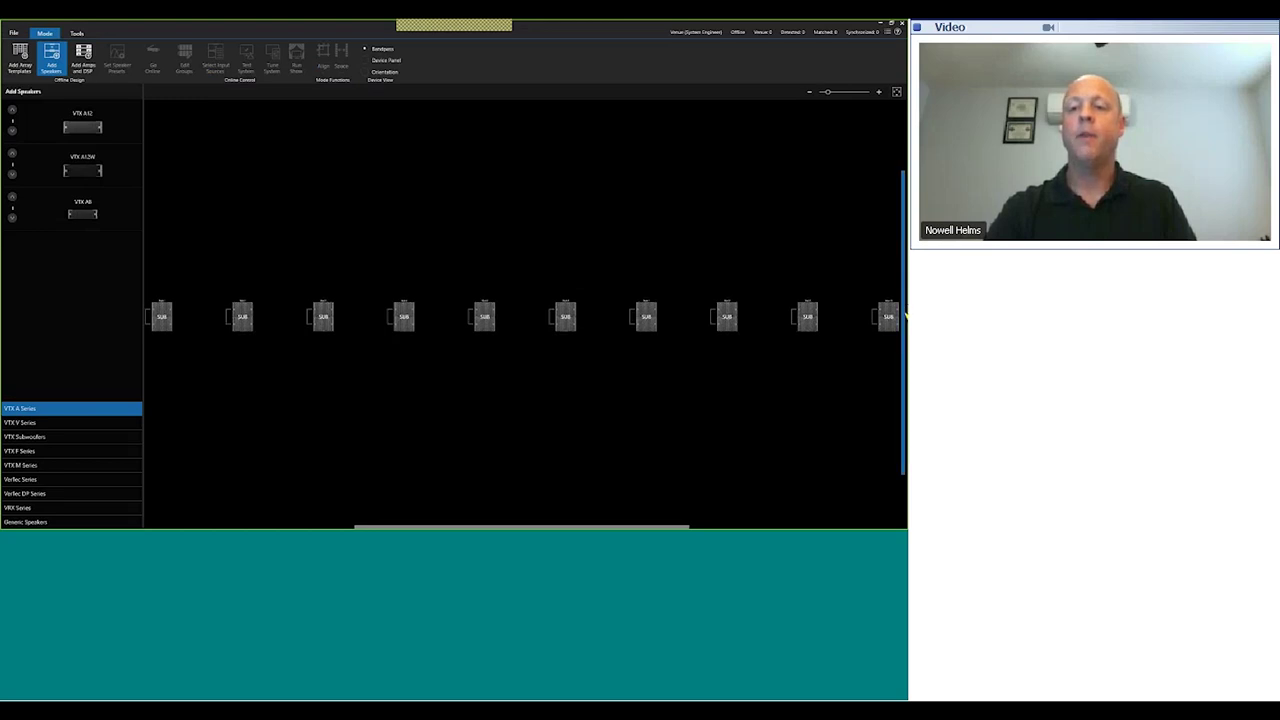
Step: Scroll the canvas down and bring up the Subwoofer Ground Stacks array templates
scroll(905, 299, down, 1)
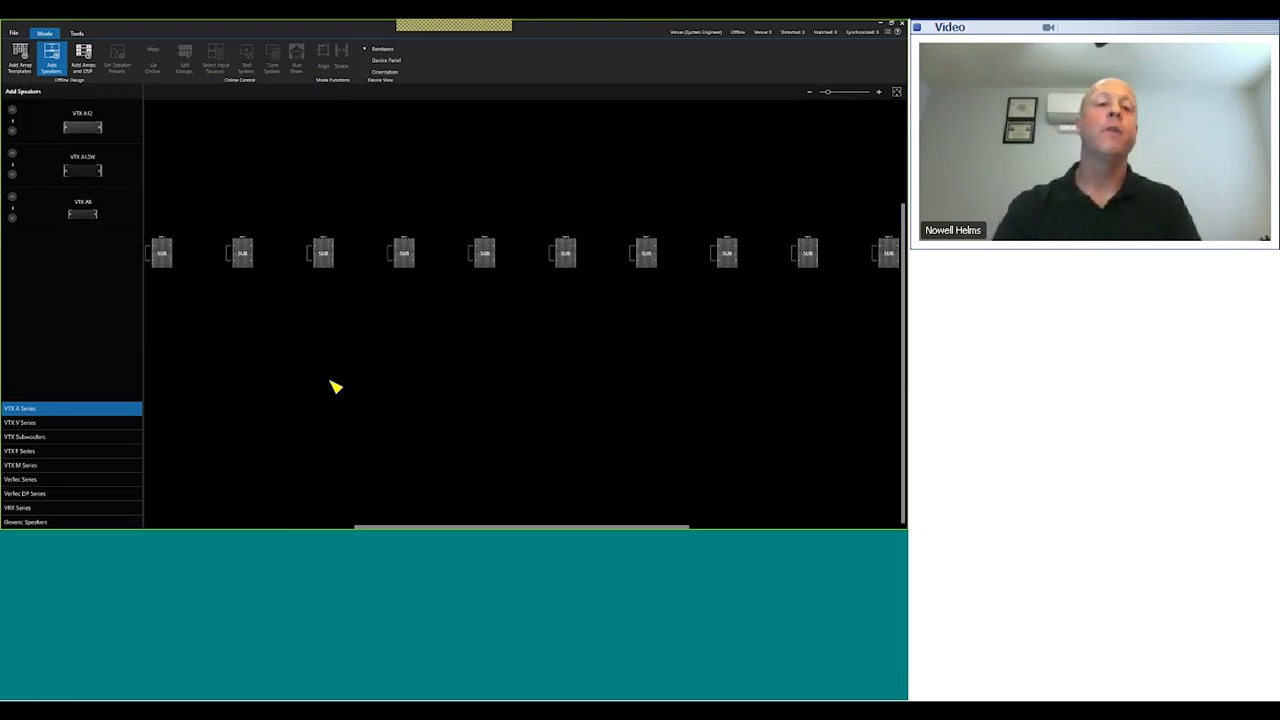
click(21, 63)
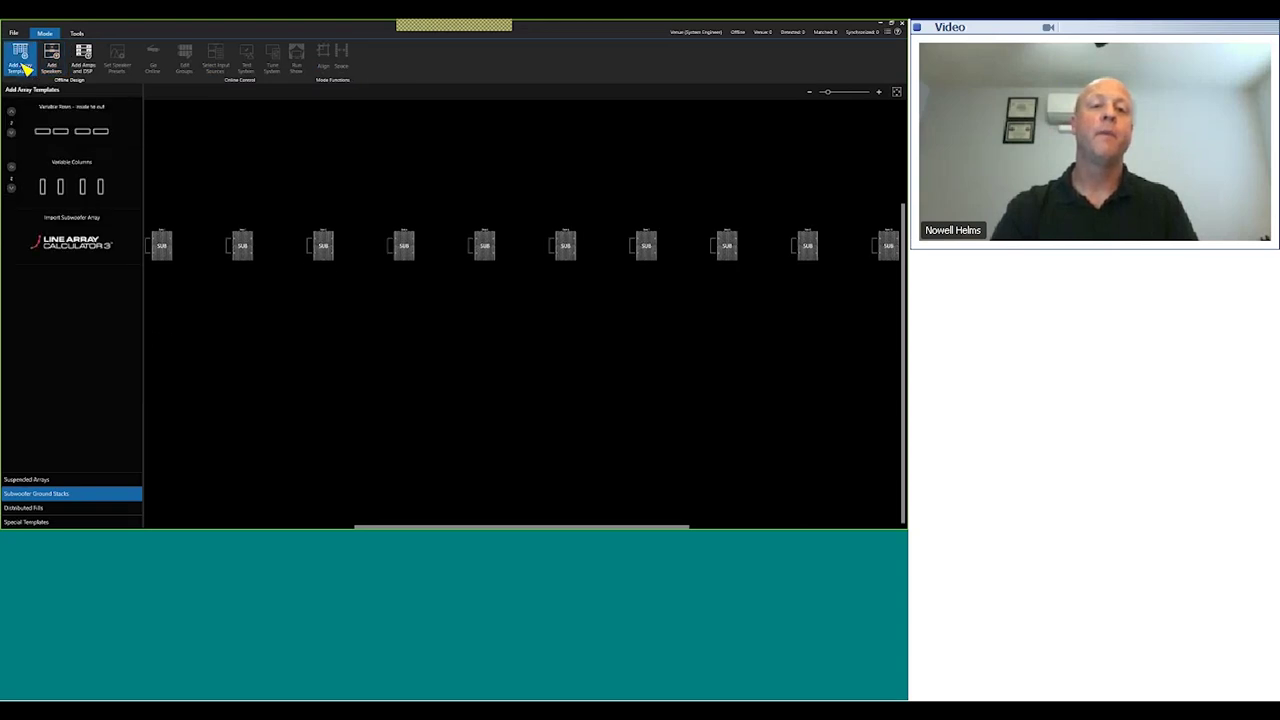
Step: Drag the Arena 180 suspended-array template onto the canvas beneath the subs
click(45, 481)
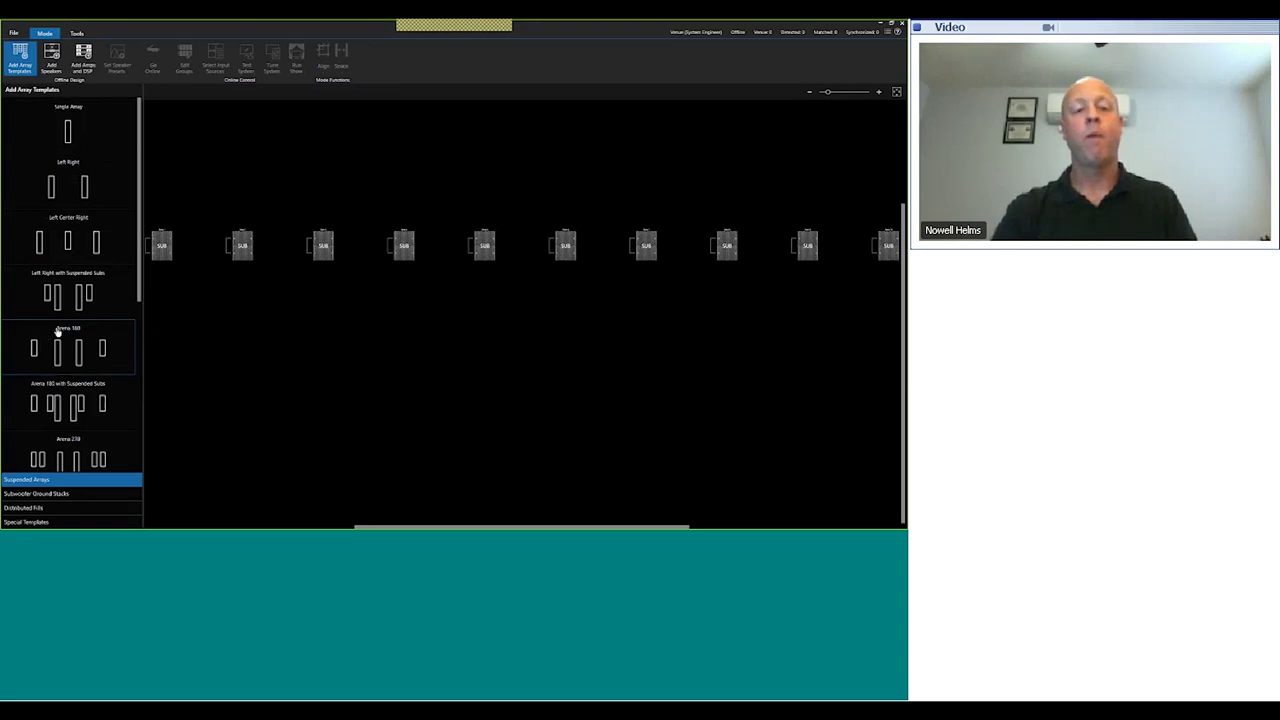
drag(58, 332, 243, 362)
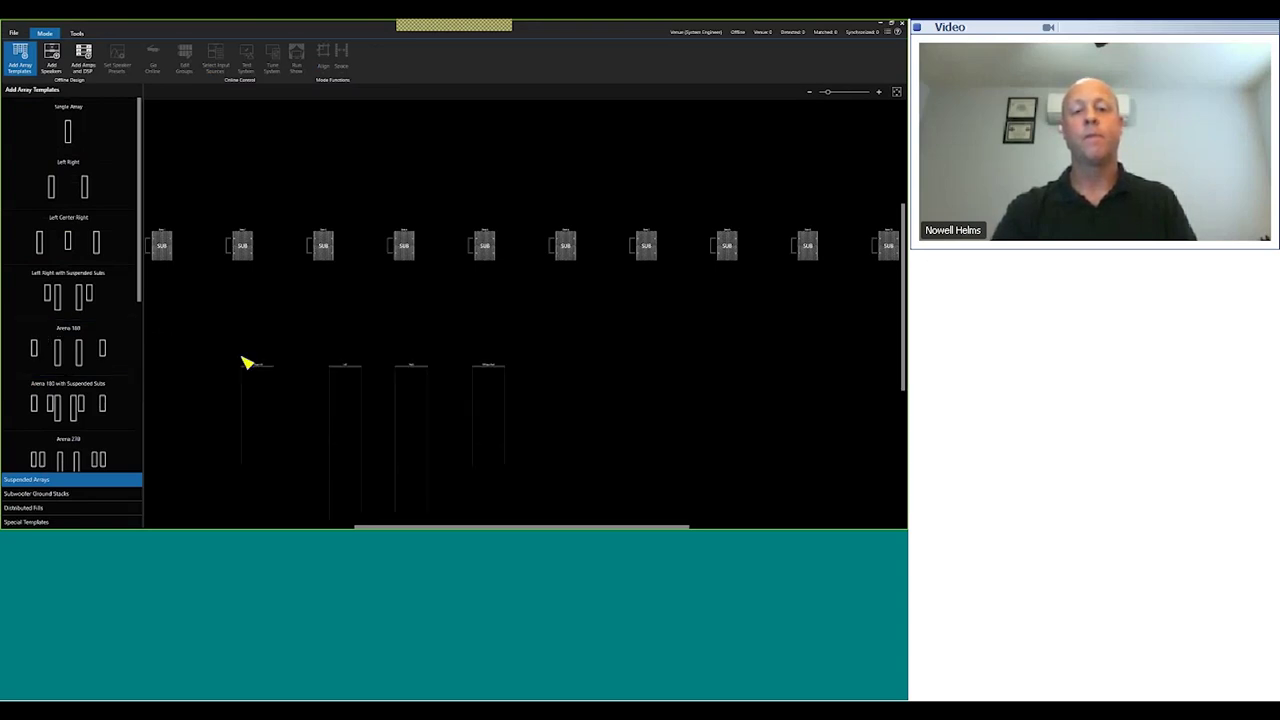
Step: Return to speaker adding, fit the view, and scroll so all four hangs are visible
click(52, 62)
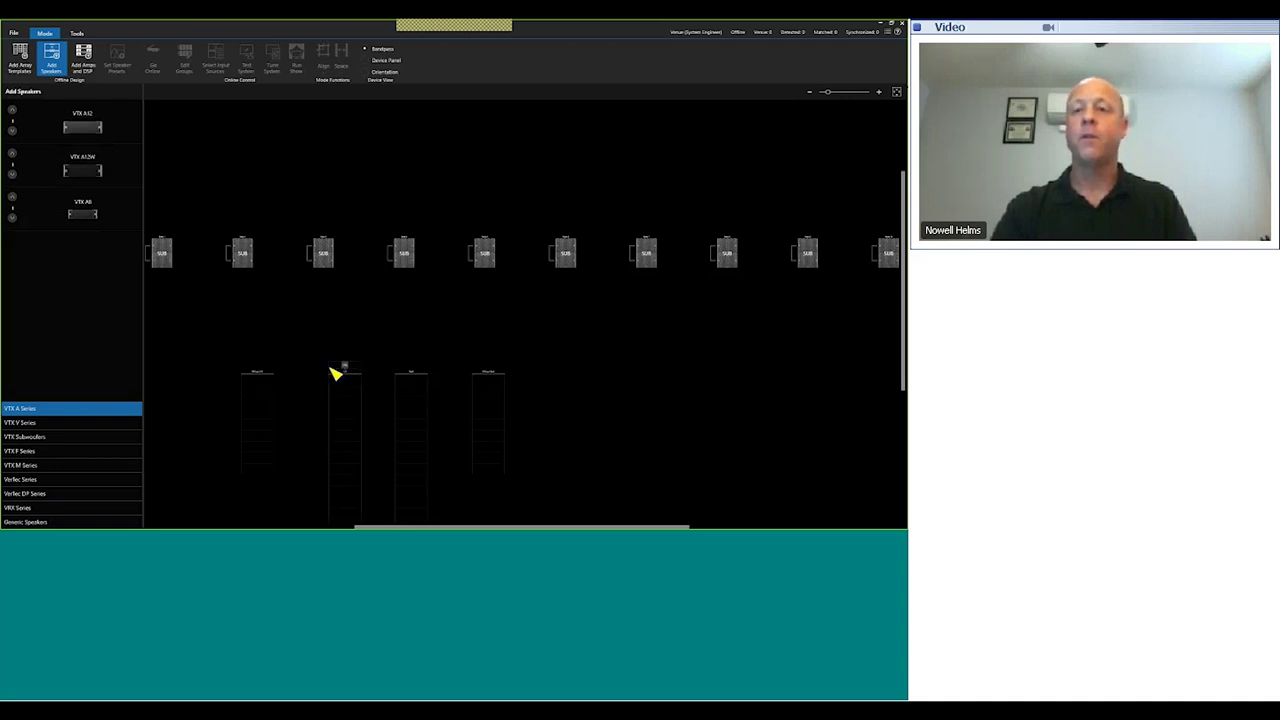
click(897, 92)
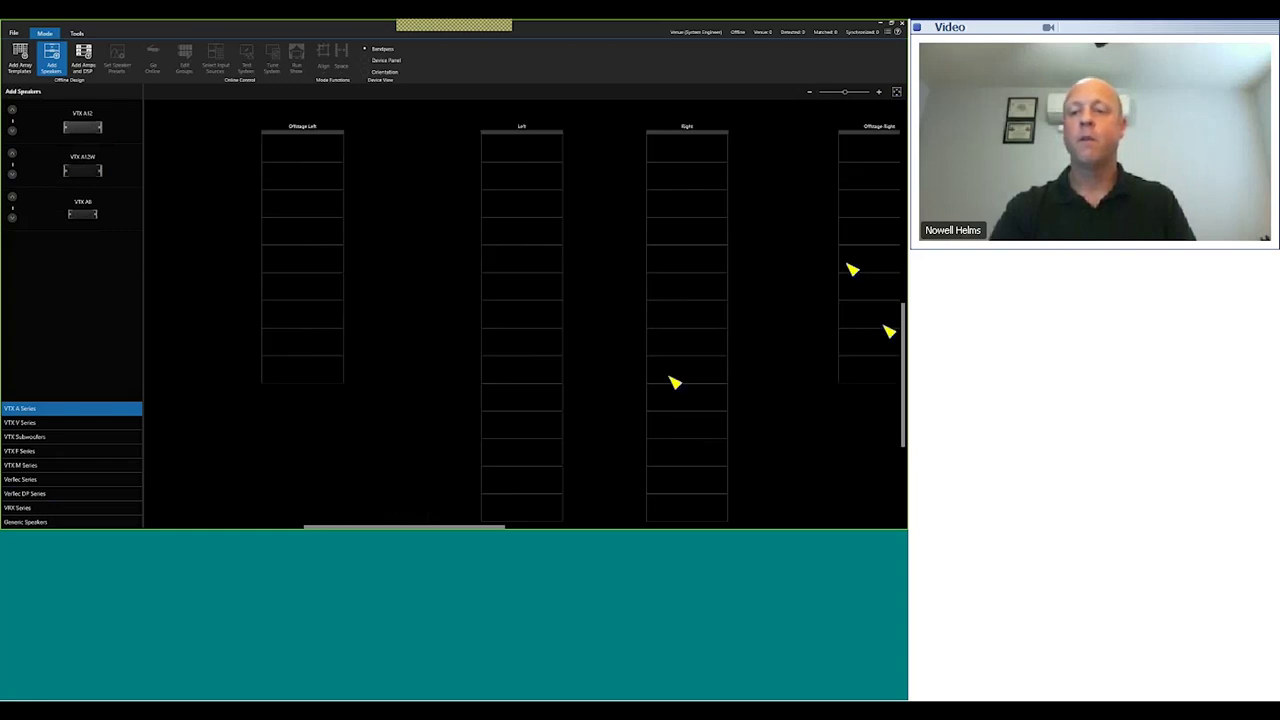
drag(903, 343, 904, 326)
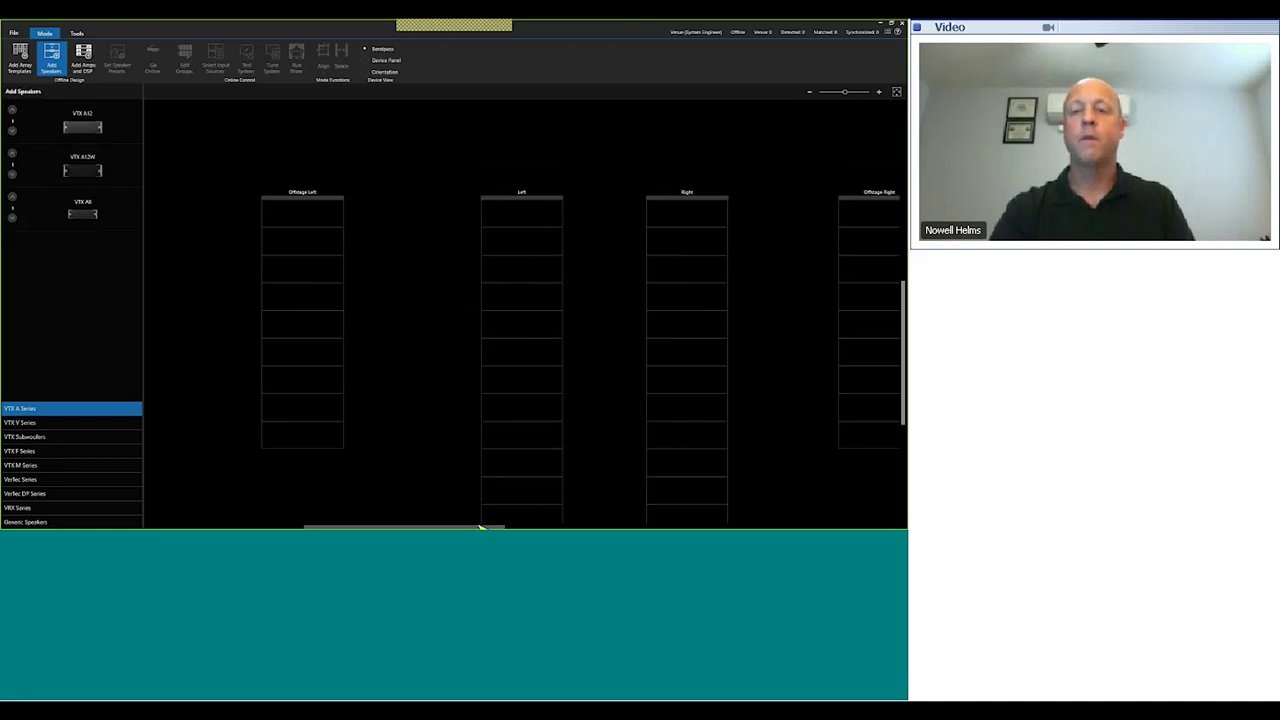
drag(484, 527, 502, 528)
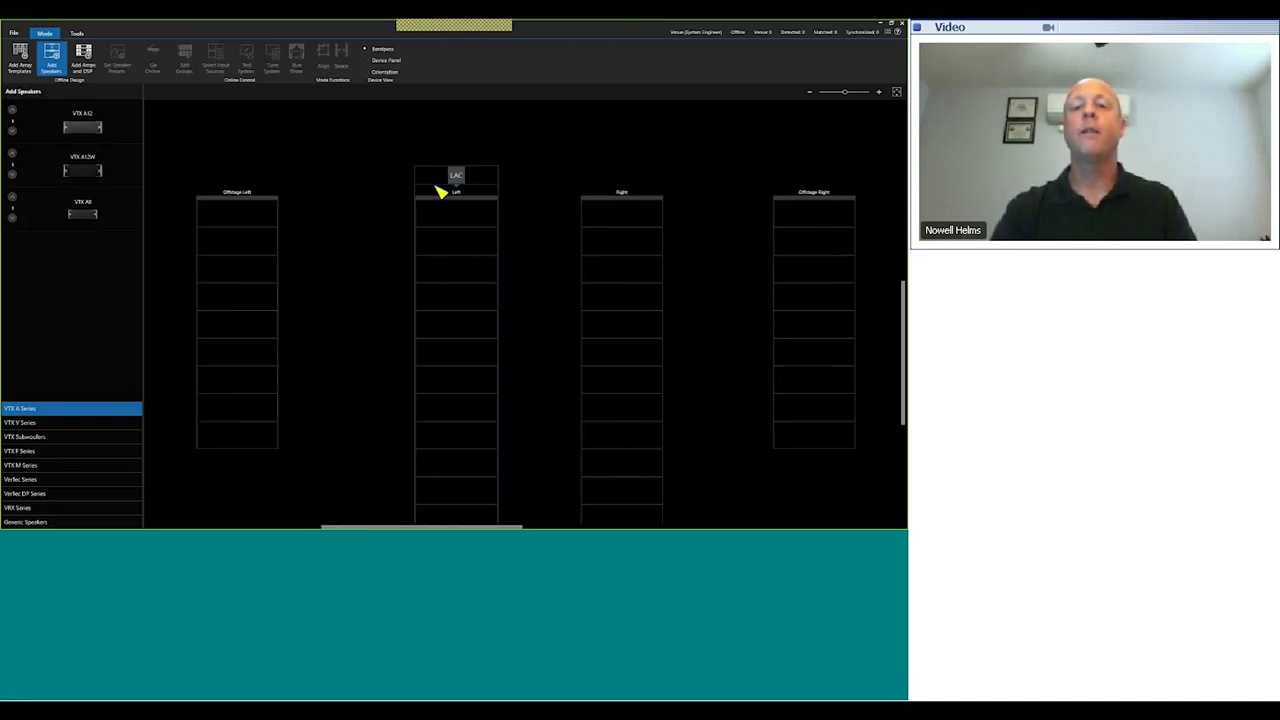
Step: Import main.lac3 via the Left array's LAC button, filling the Left and Right hangs
click(457, 176)
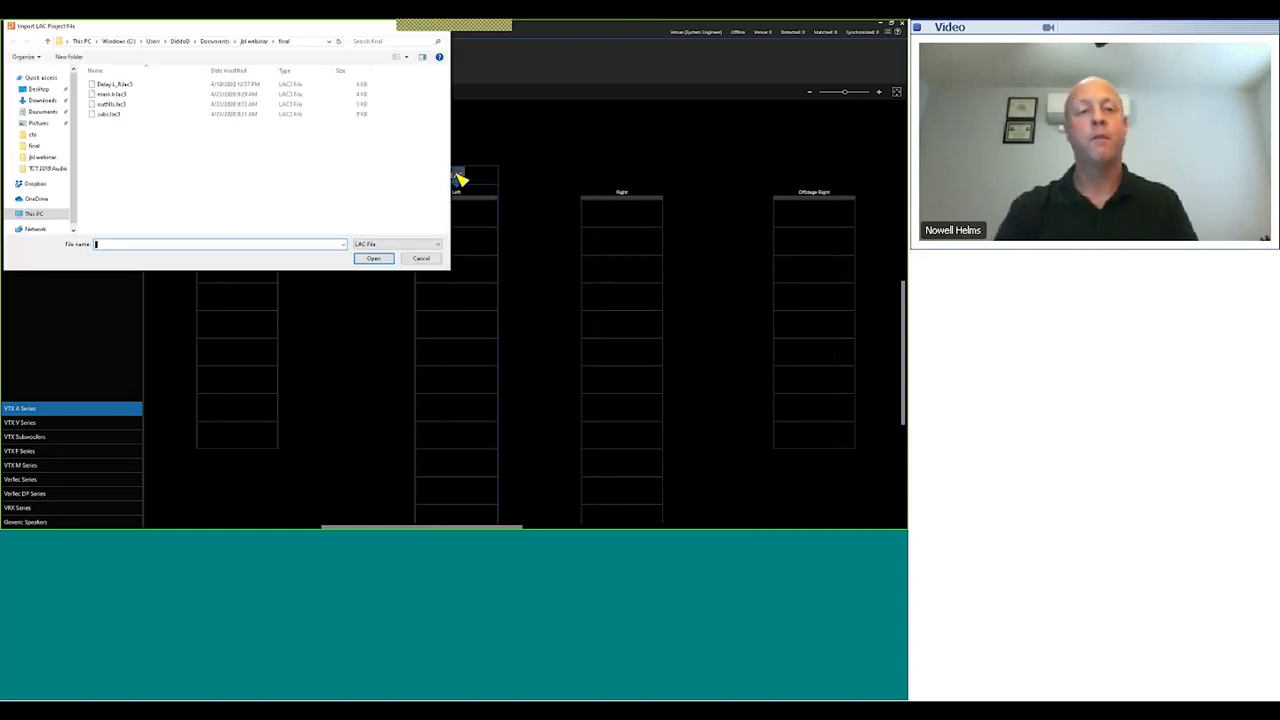
click(129, 96)
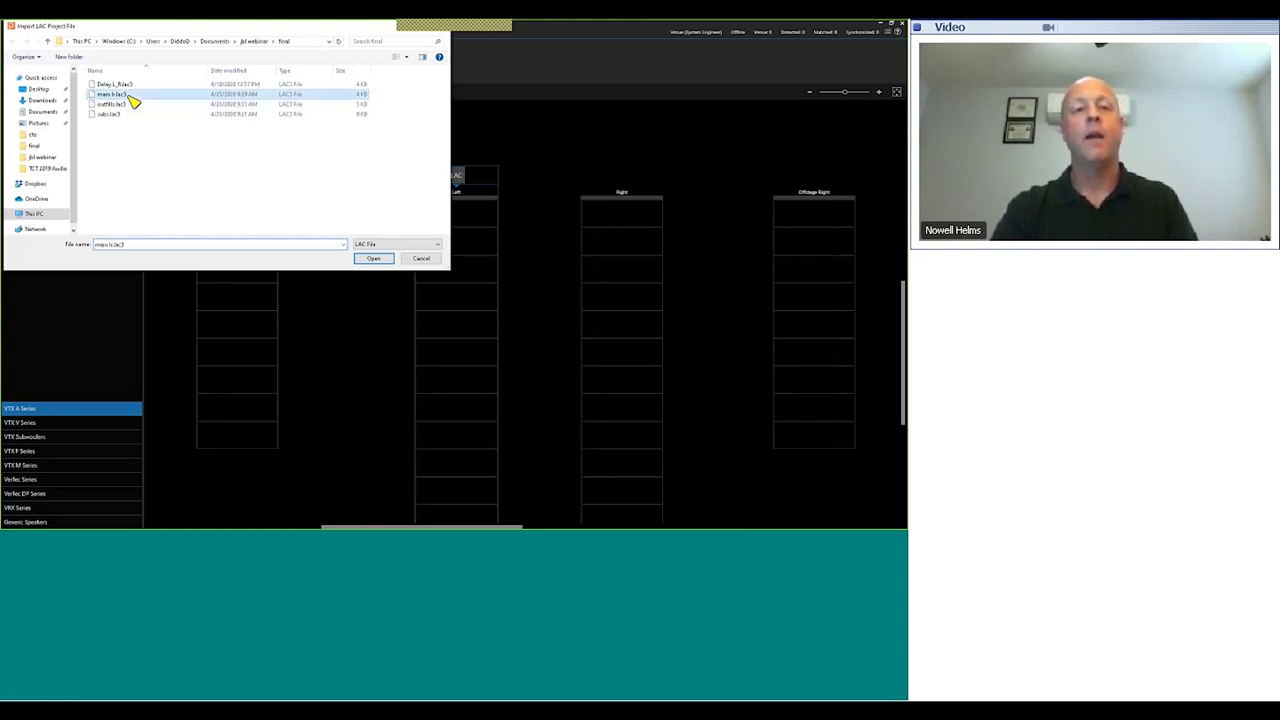
click(372, 259)
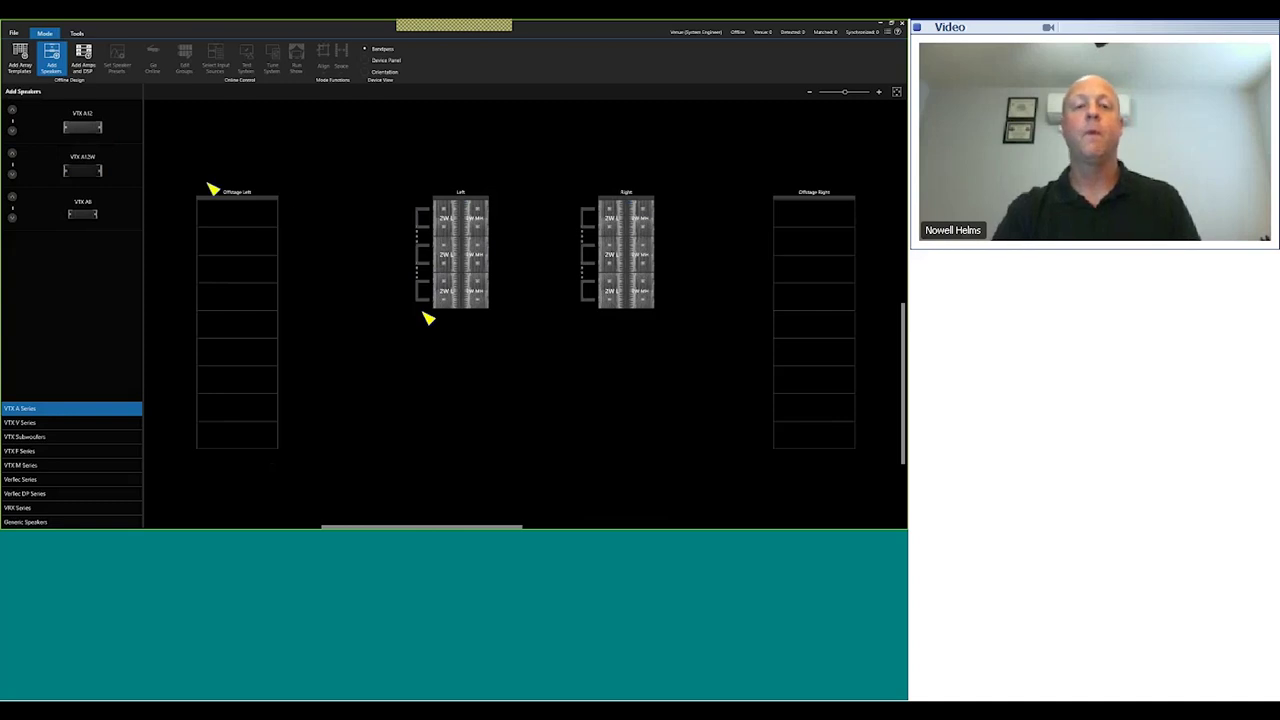
Step: Import outfills.lac3 into Offstage Left, giving both offstage hangs two cabinet circuits each
drag(211, 188, 224, 188)
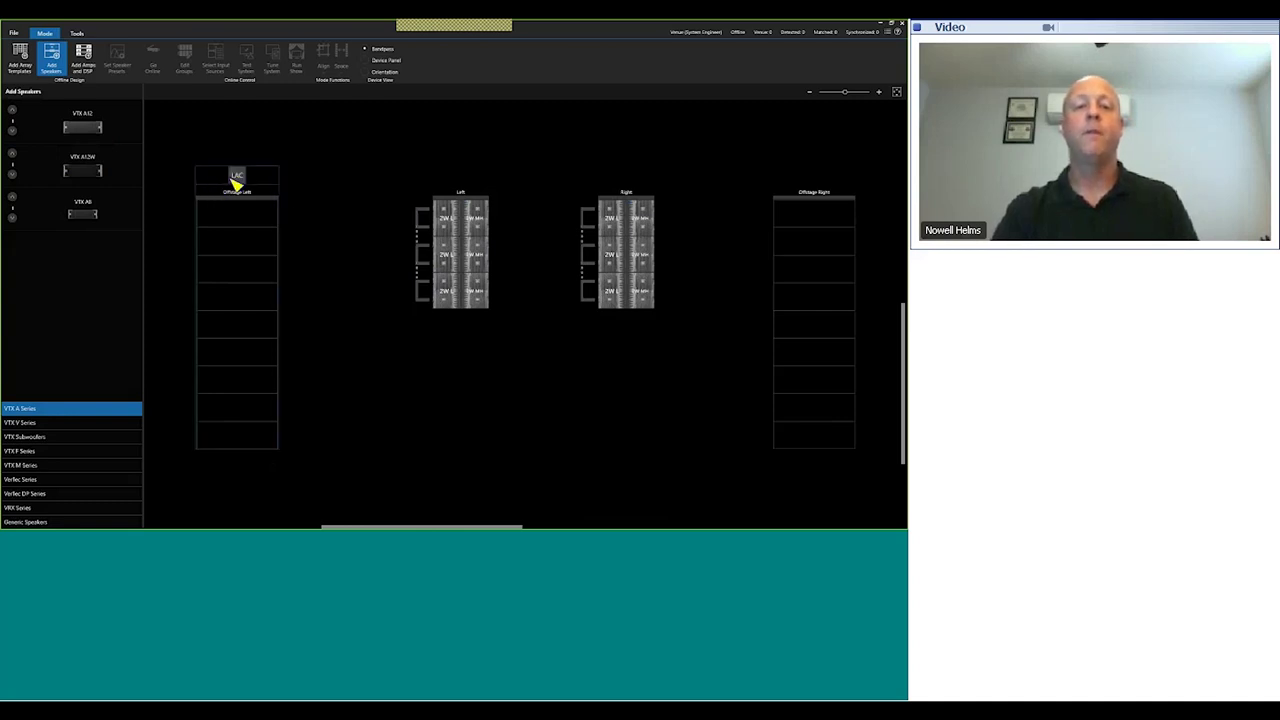
click(240, 177)
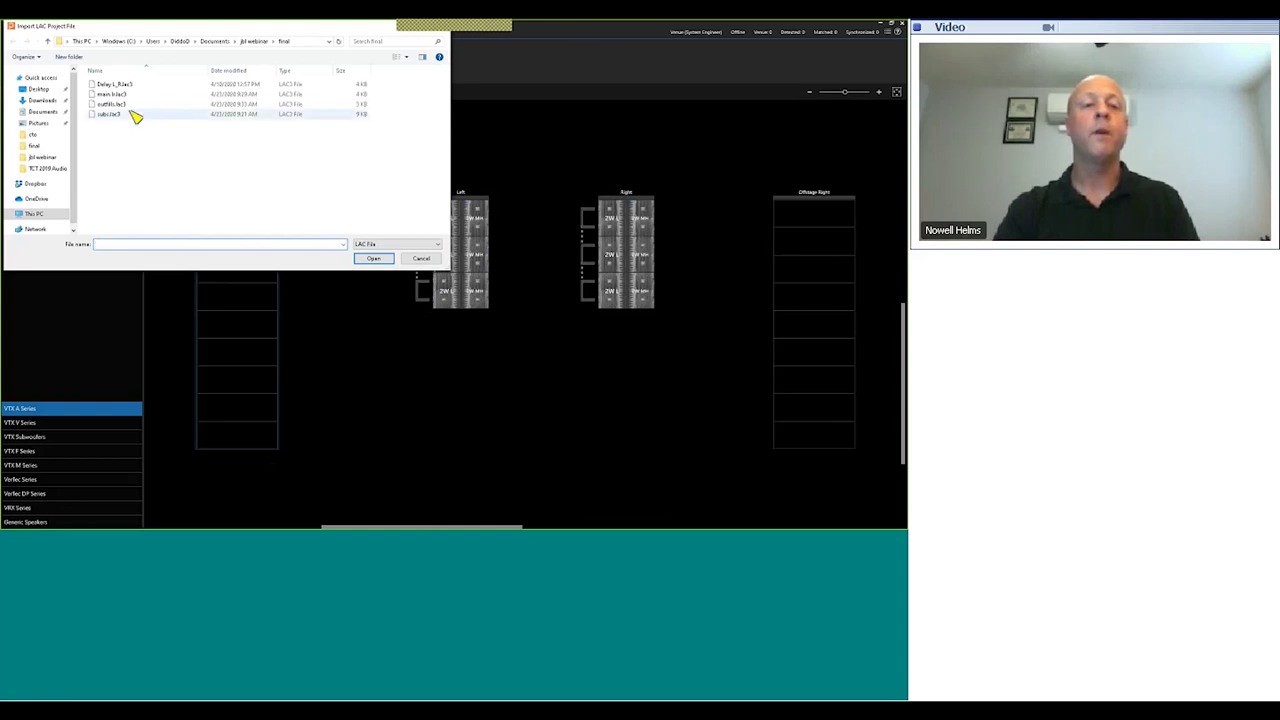
double_click(130, 106)
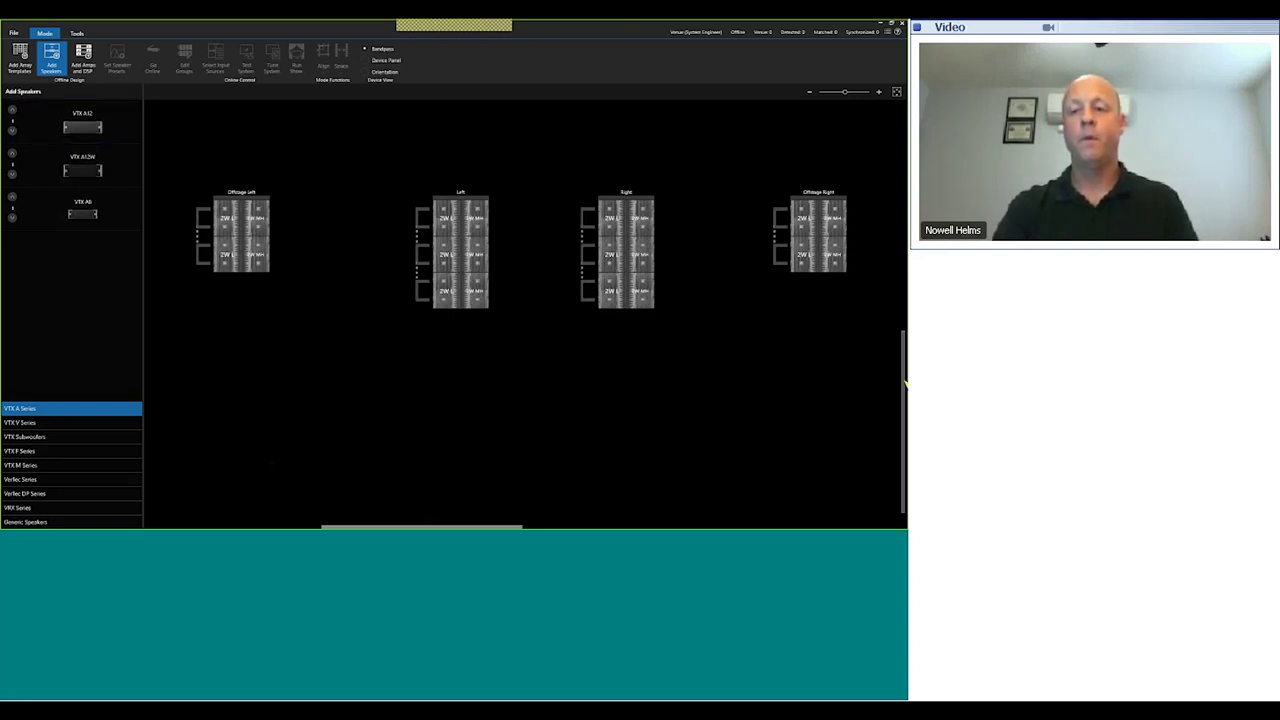
scroll(905, 383, down, 1)
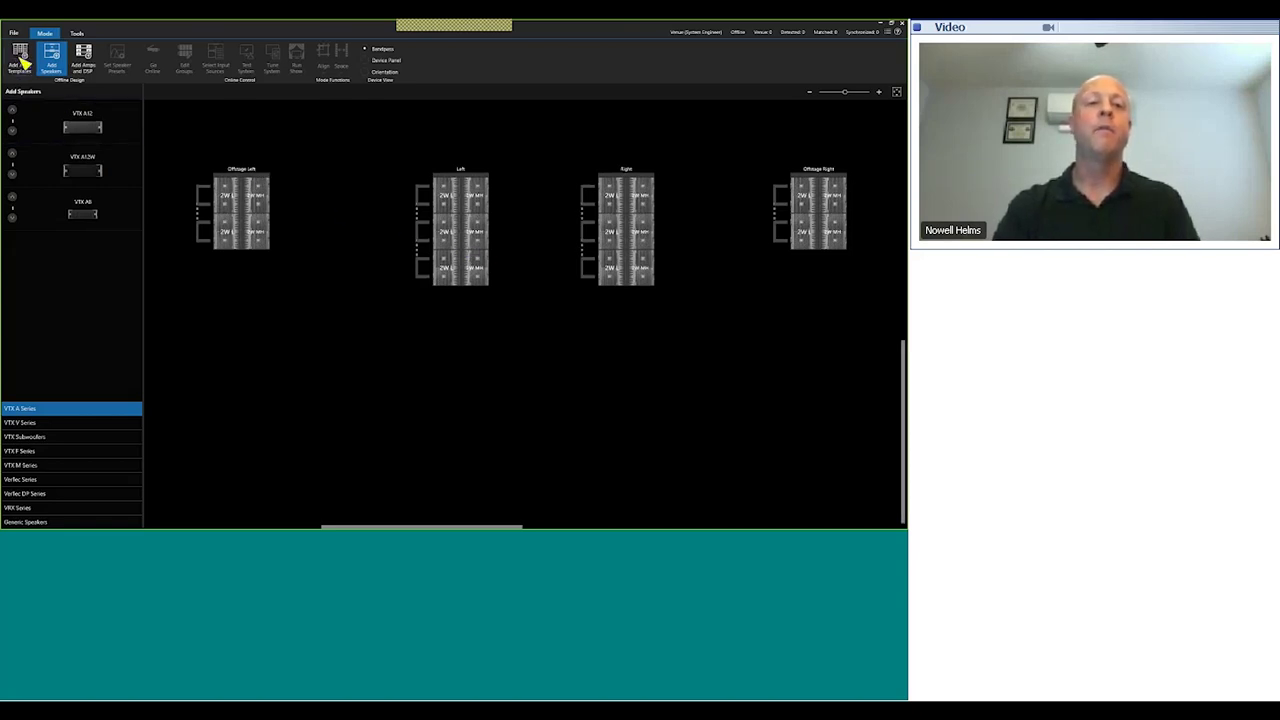
Step: Bring up the array templates list from the ribbon
click(20, 60)
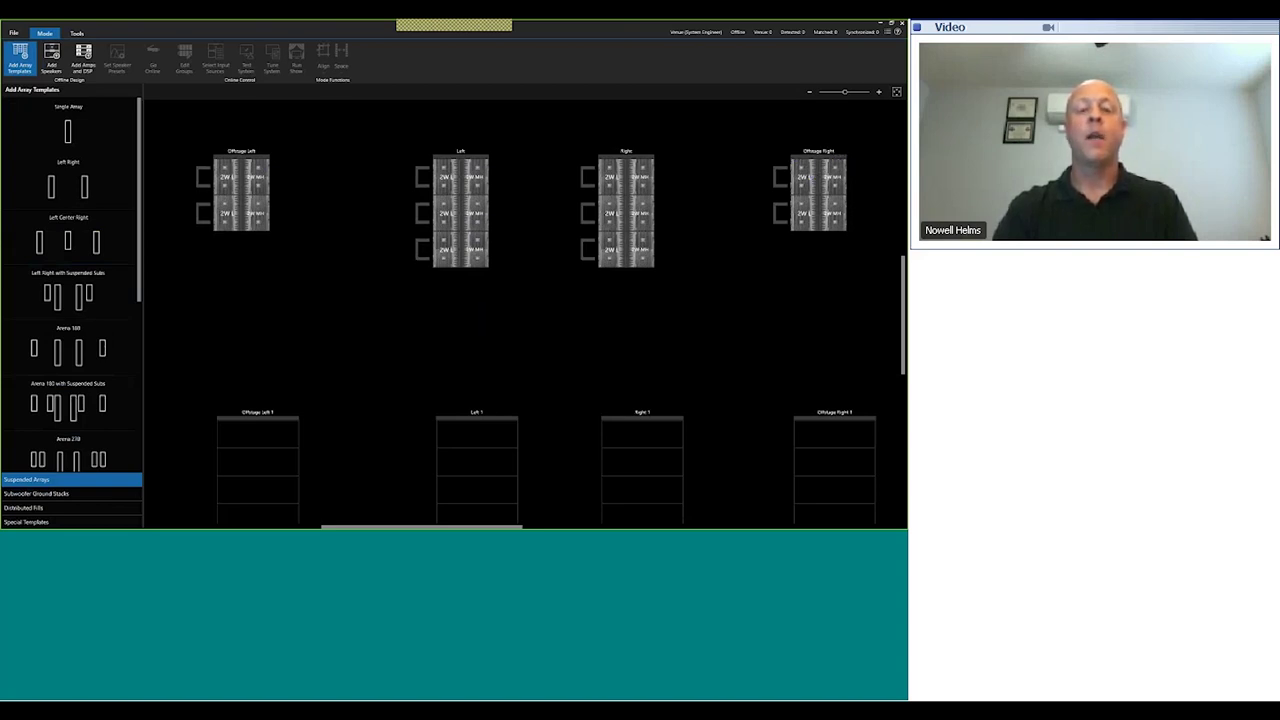
Step: Rename the Left 1 and Right 1 arrays to Left delay and Right delay
double_click(481, 414)
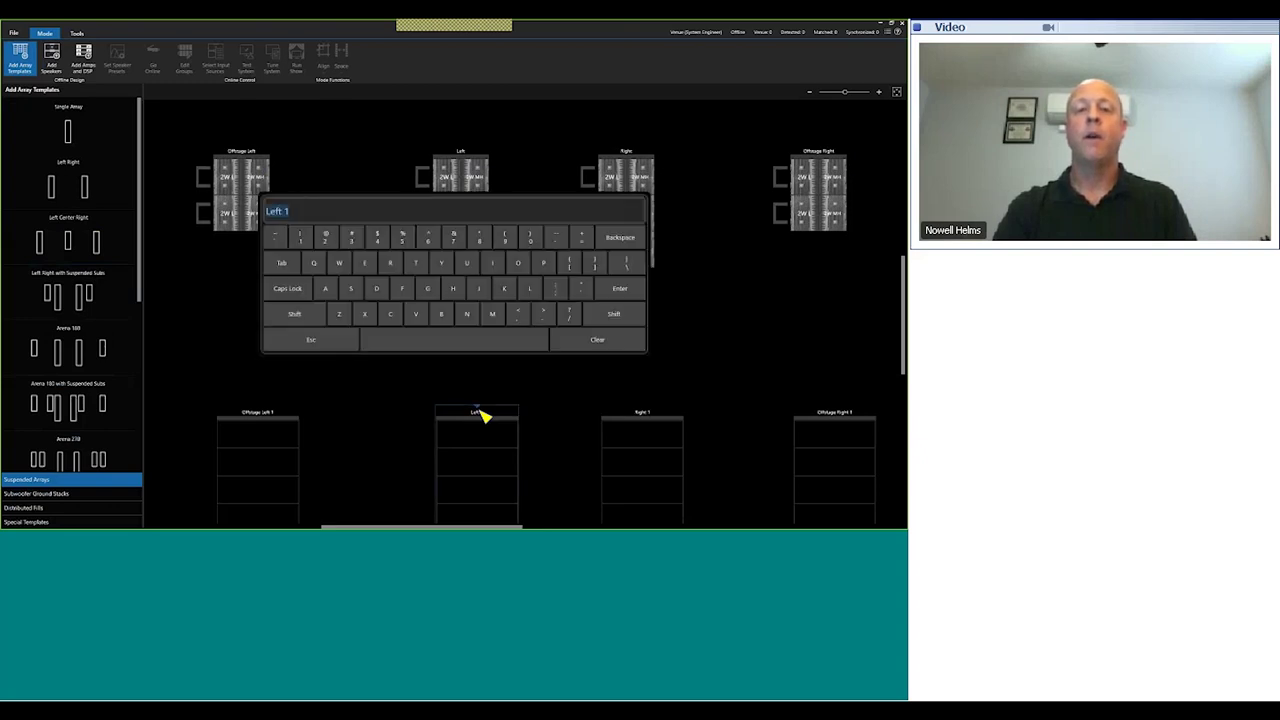
click(360, 214)
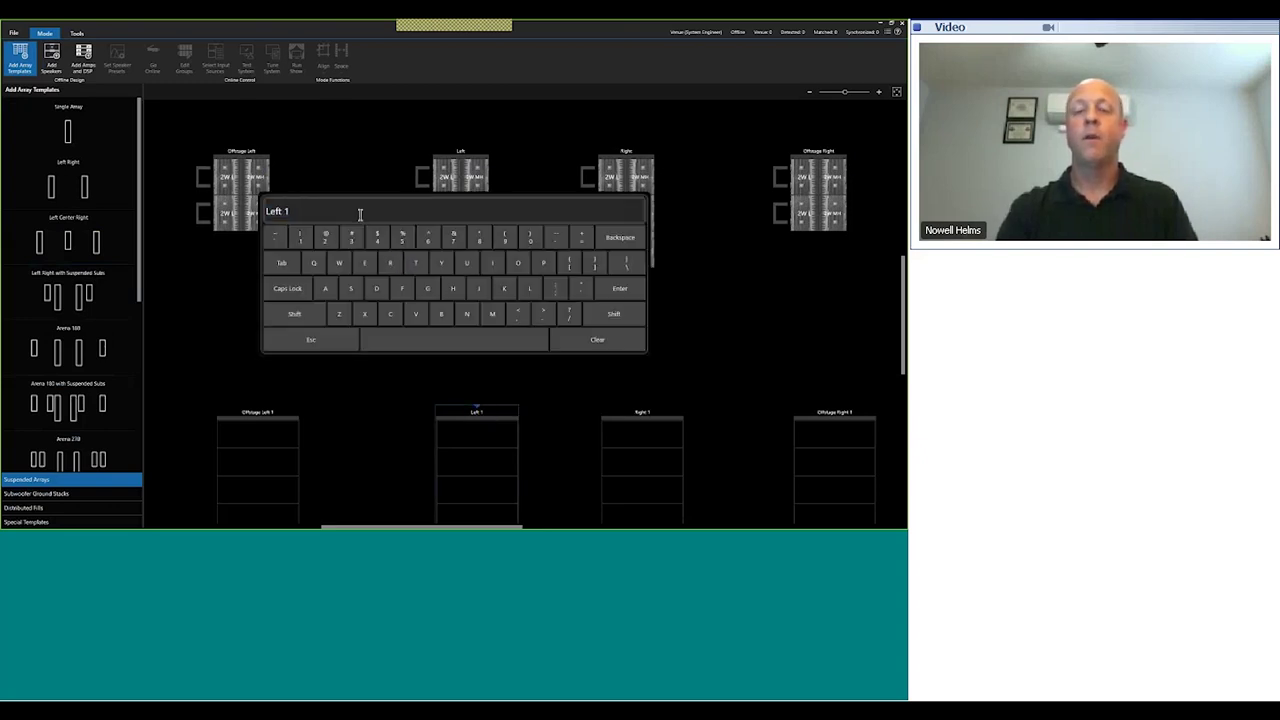
key(BackSpace)
text(delay)
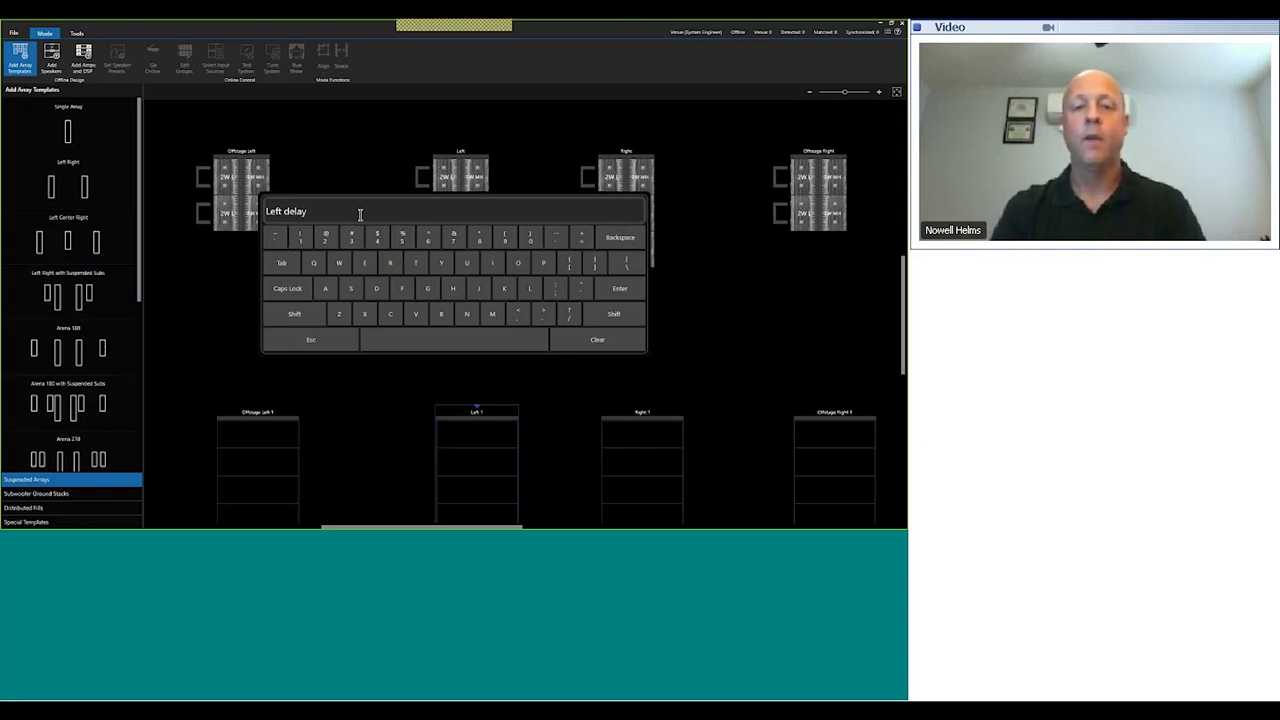
key(Return)
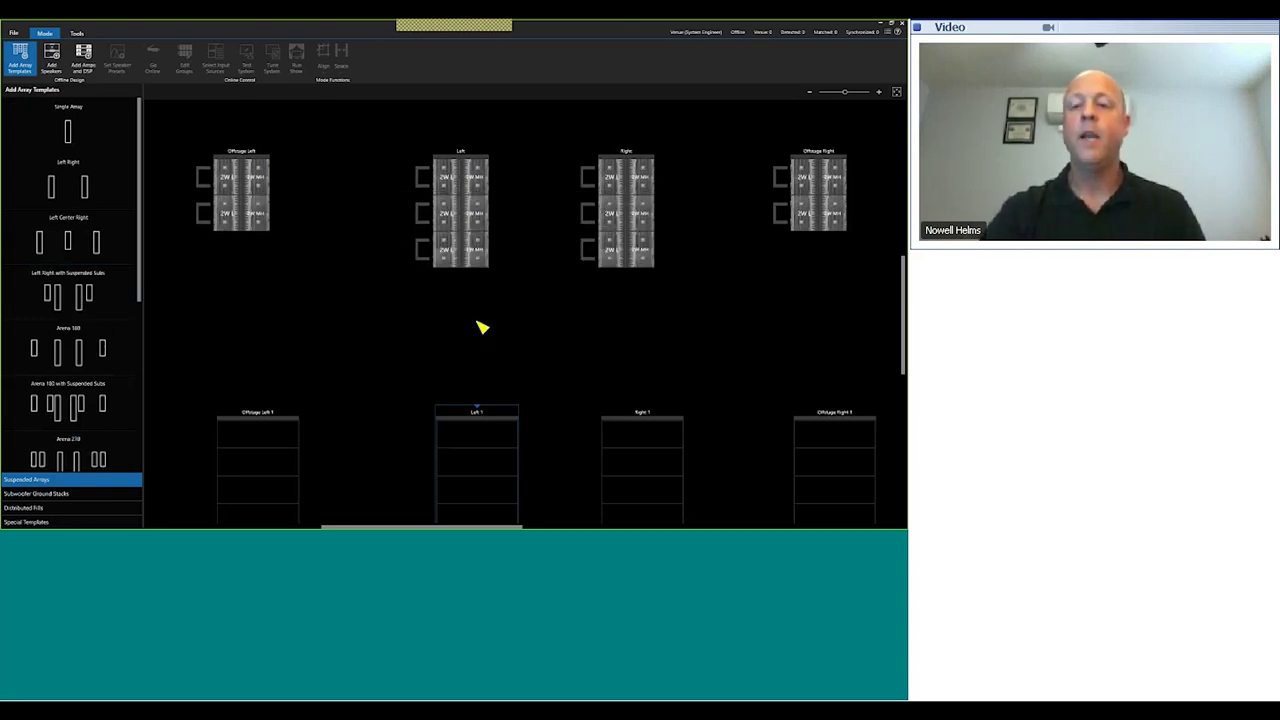
double_click(643, 416)
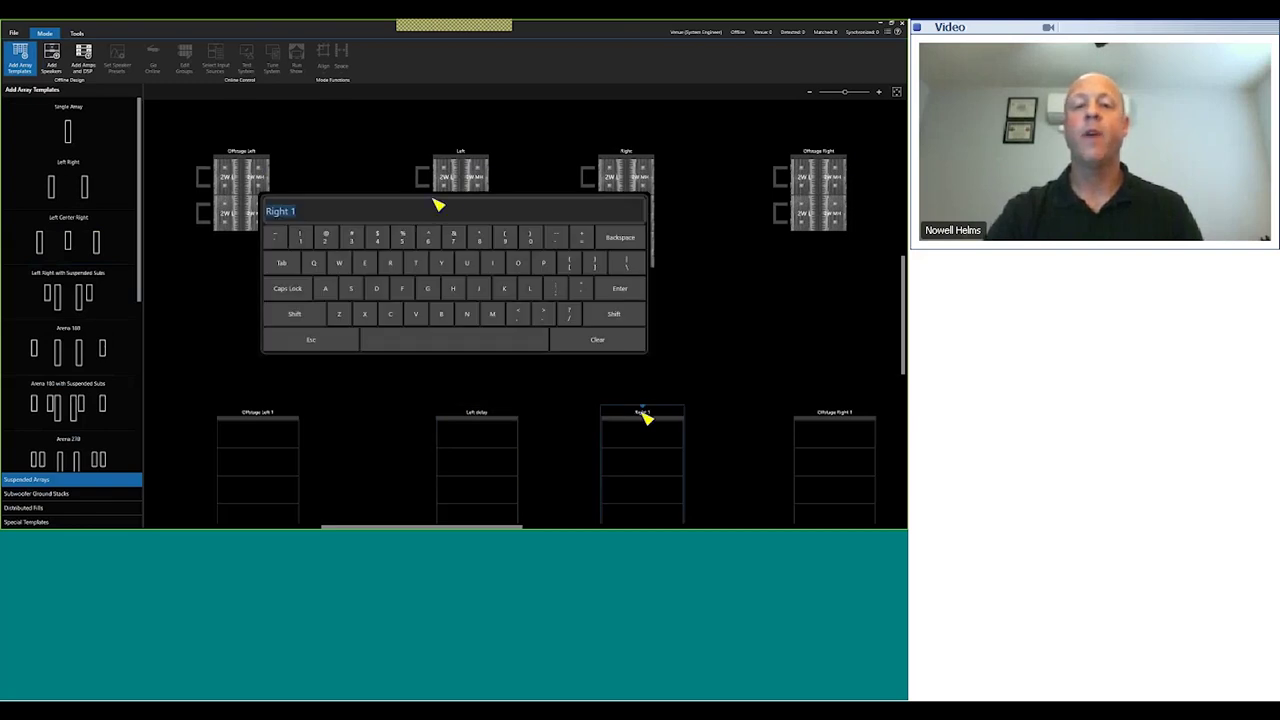
key(BackSpace)
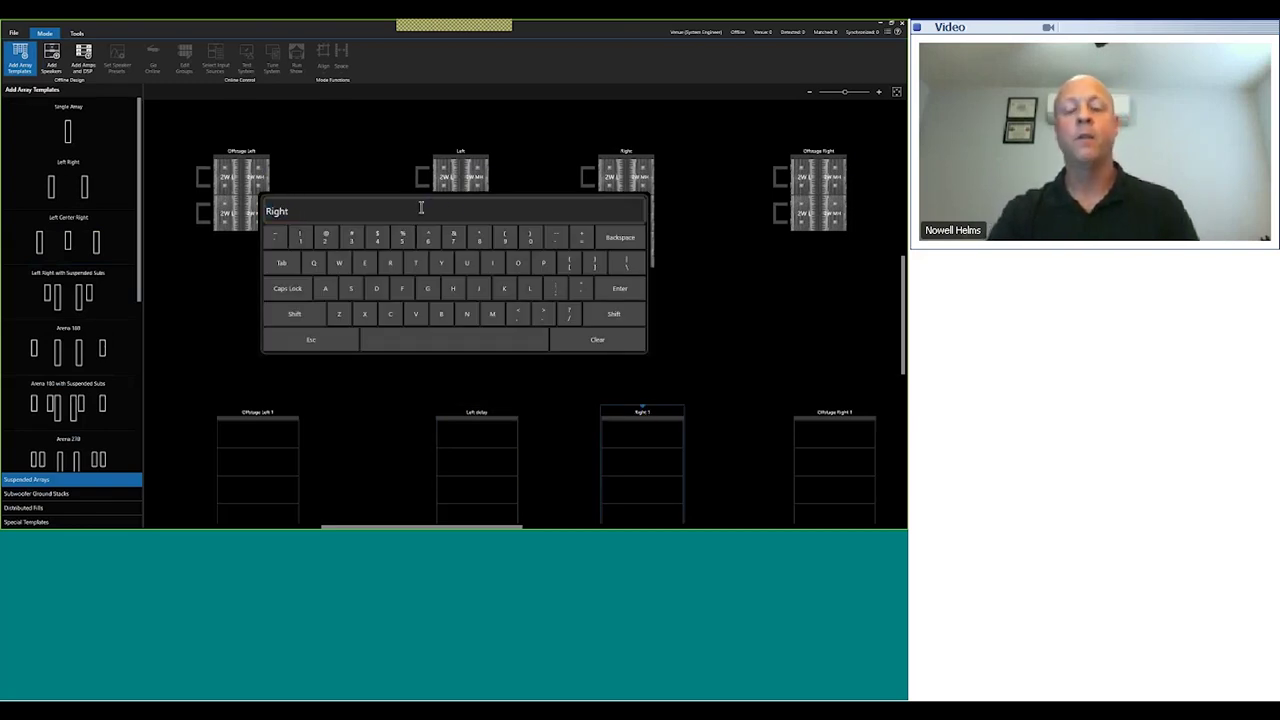
text(del)
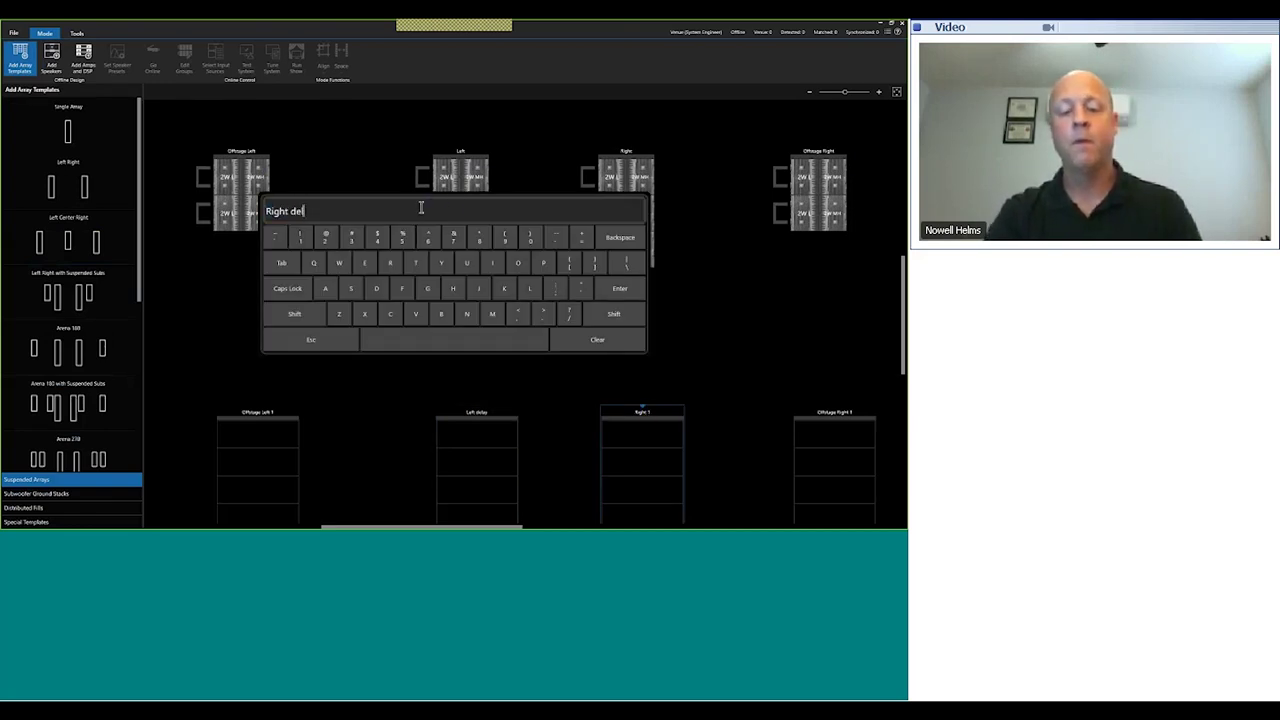
text(ay)
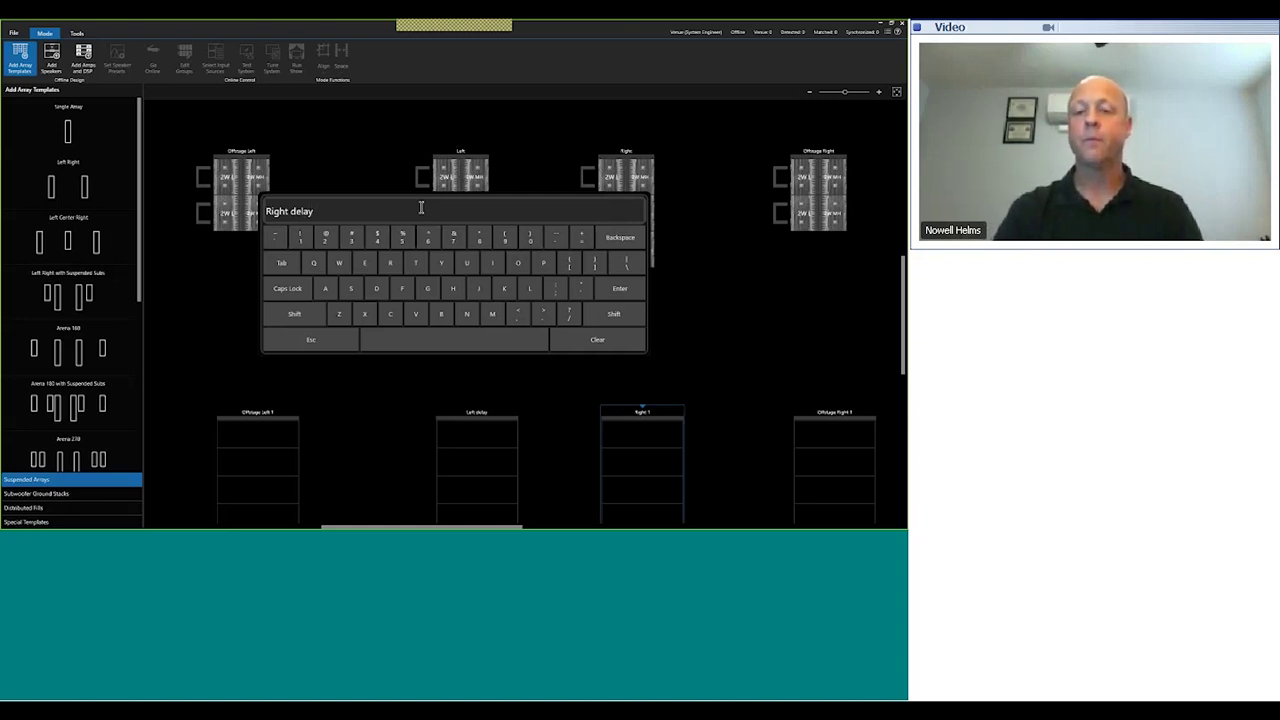
key(Return)
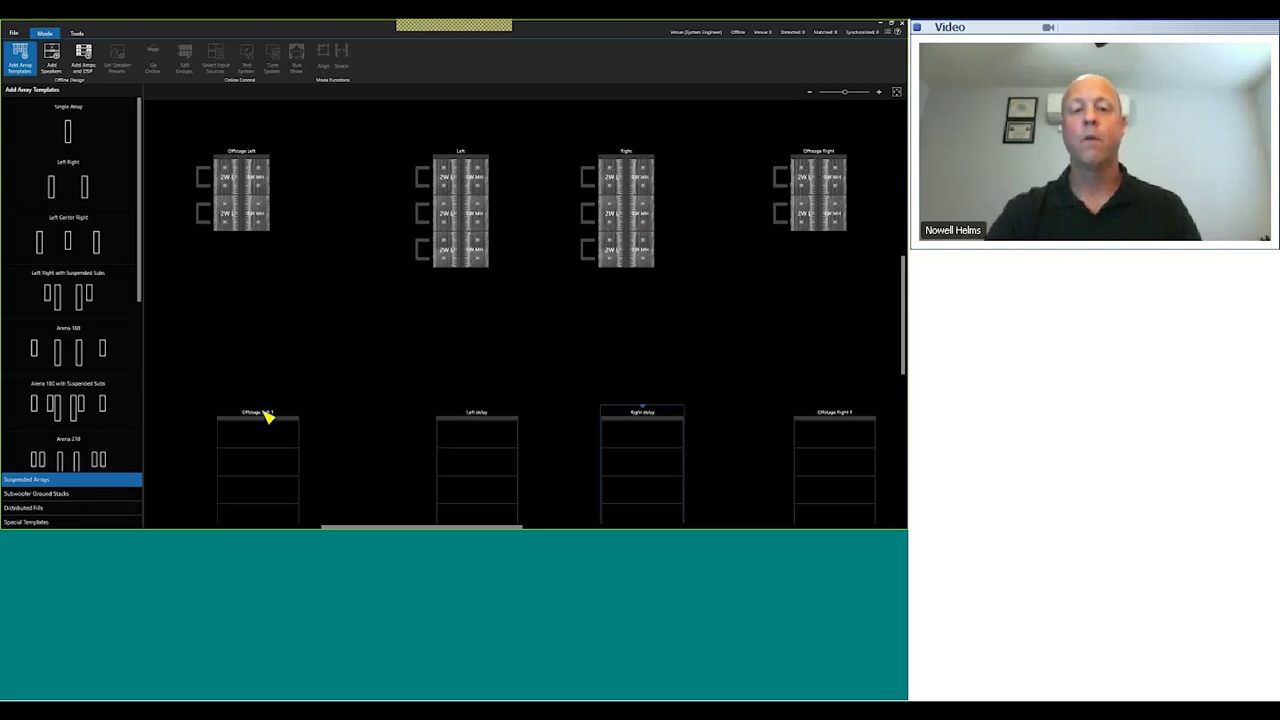
Step: Rename the two offstage arrays to Offstage Left delay and Offstage Right delay
click(267, 417)
click(267, 417)
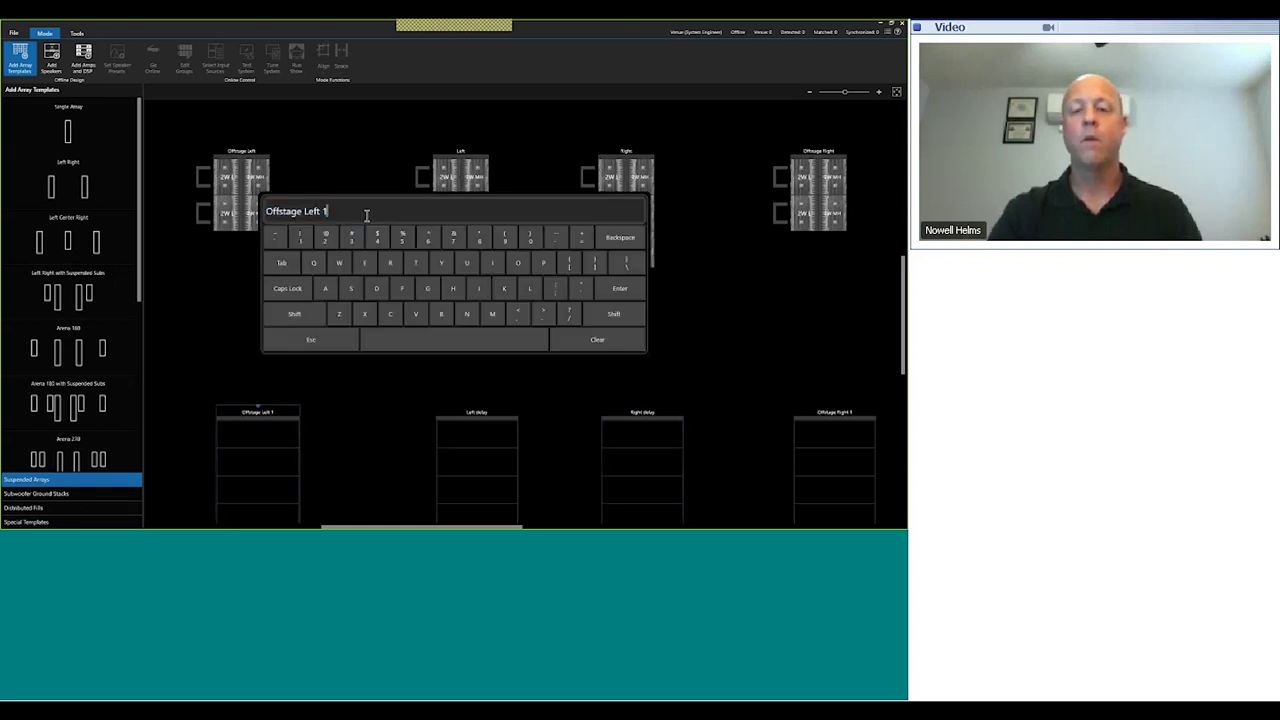
key(BackSpace)
text(delay)
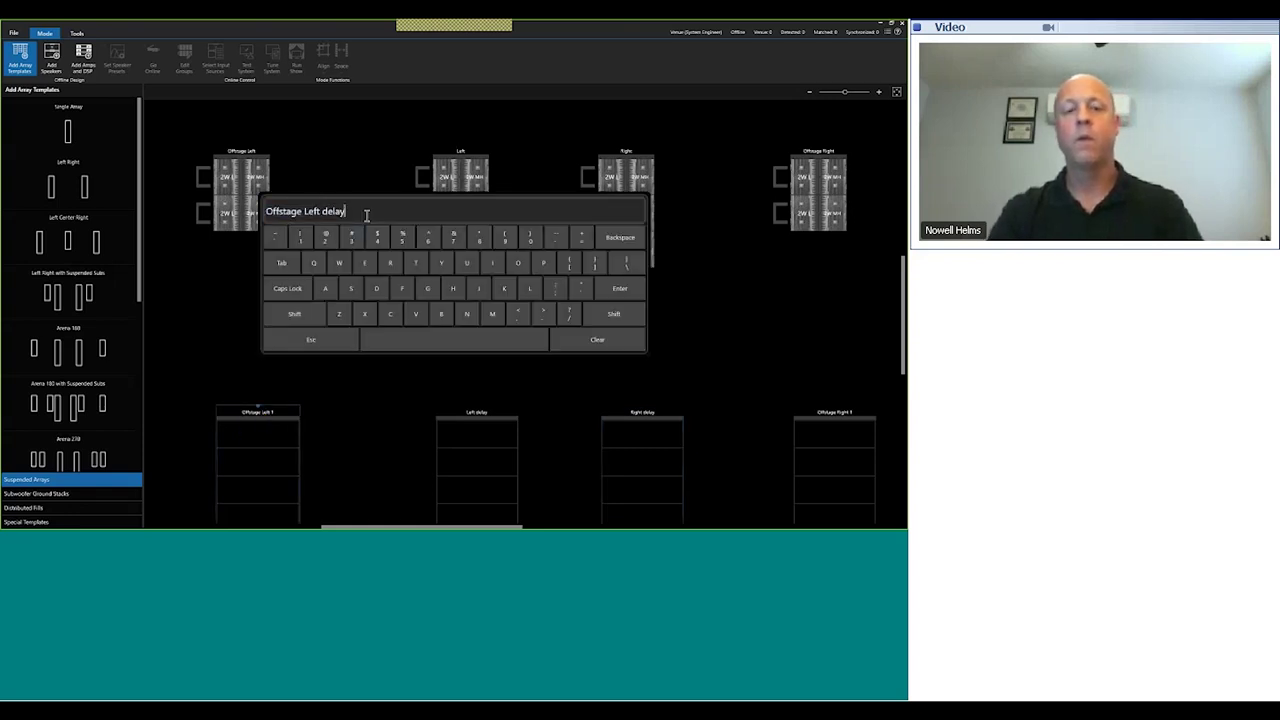
key(Return)
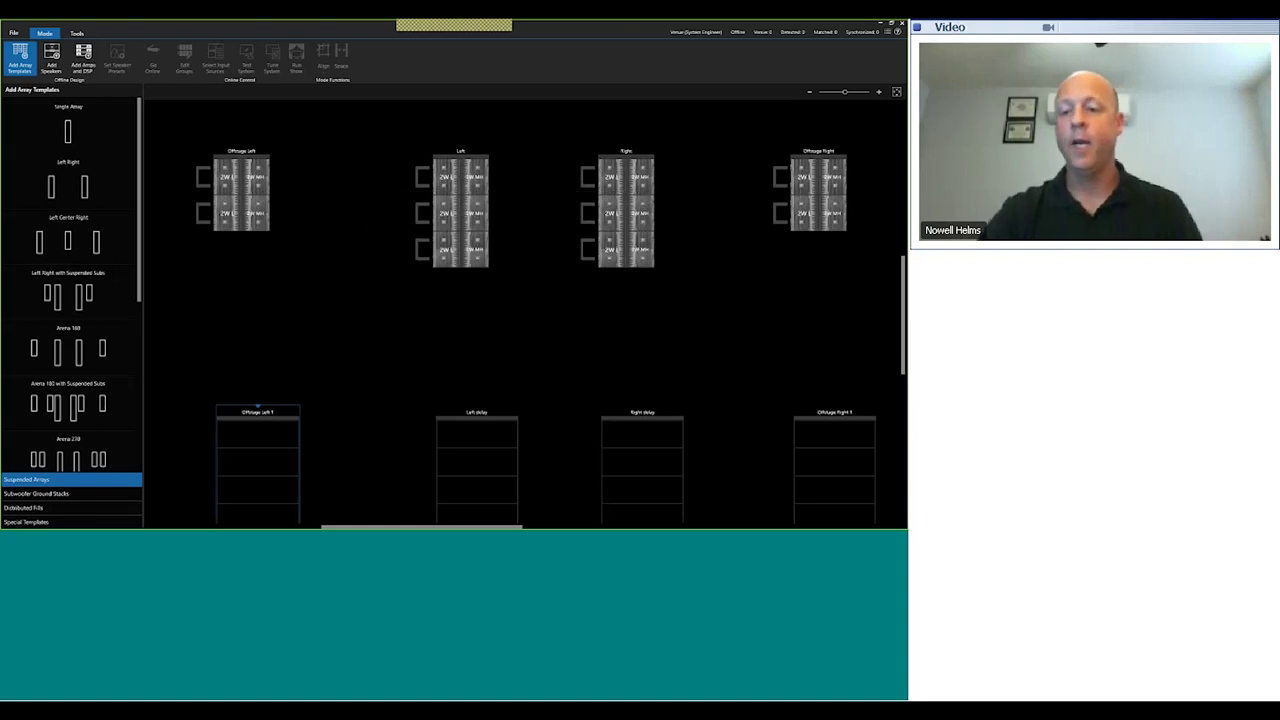
double_click(833, 413)
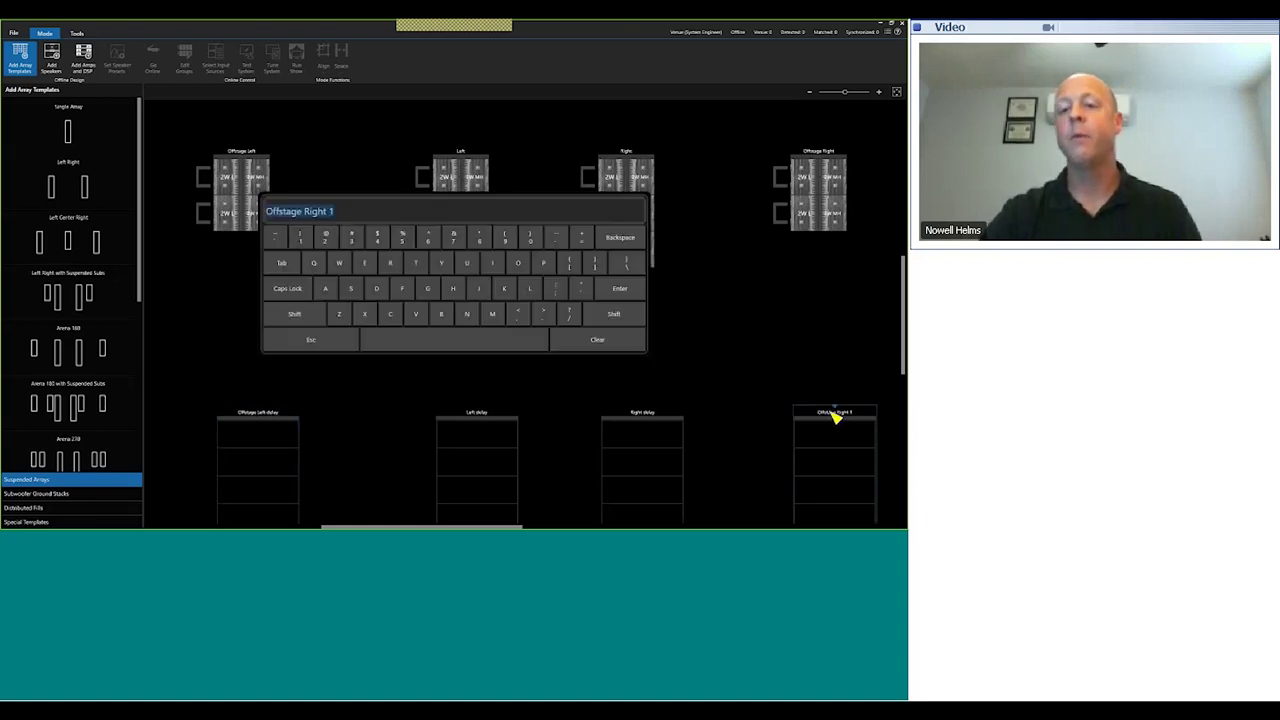
click(489, 215)
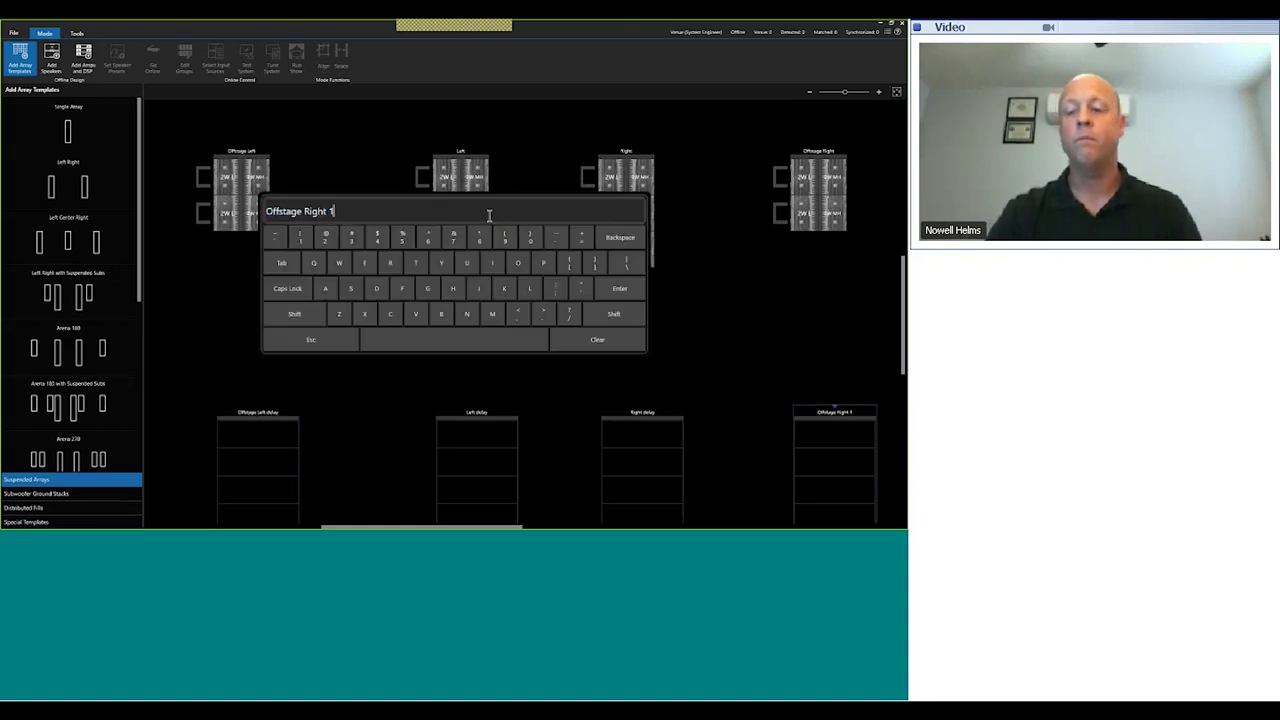
key(BackSpace)
text(delay)
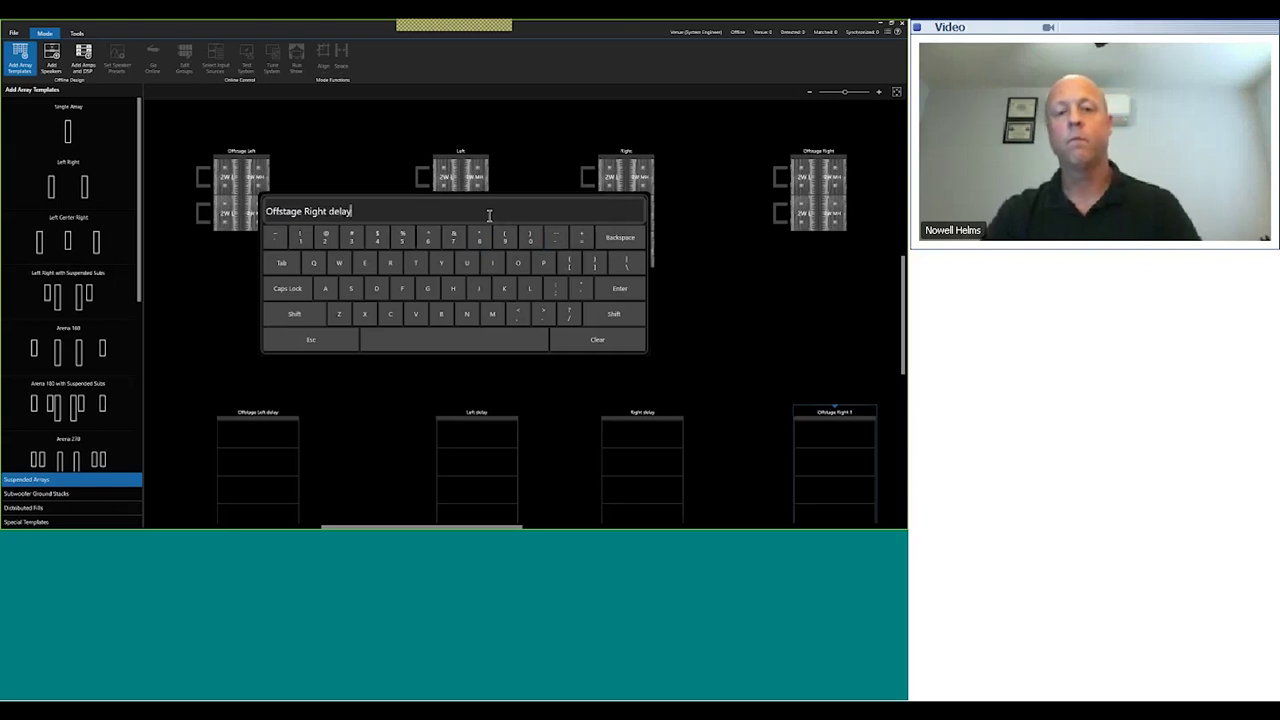
key(Return)
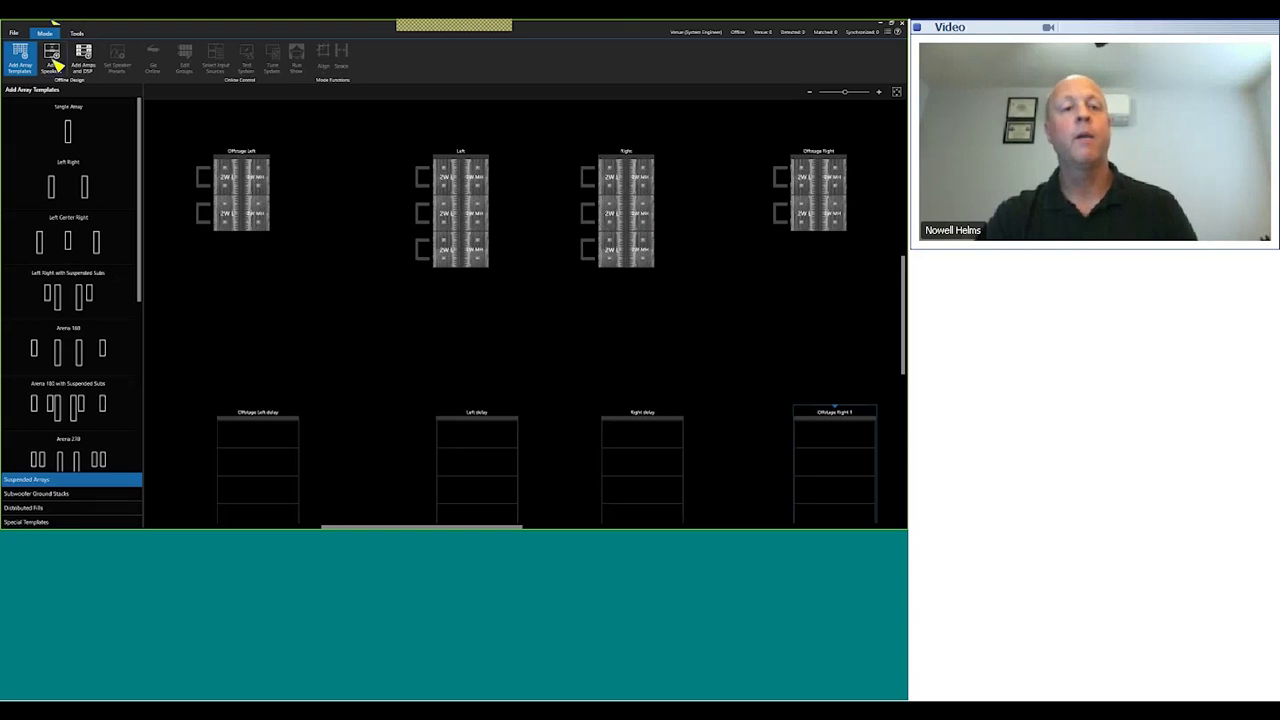
Step: Import Delay_L_R.lac3 into the Left delay and Right delay arrays
text(elay)
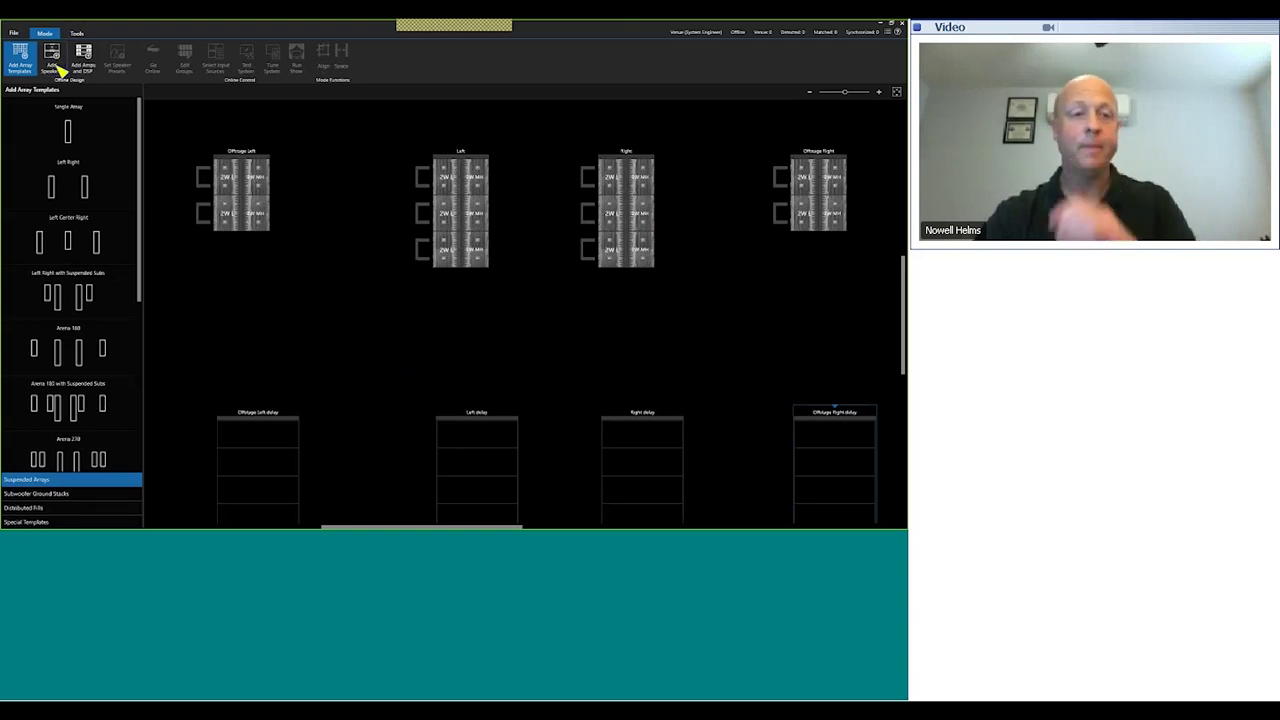
click(52, 62)
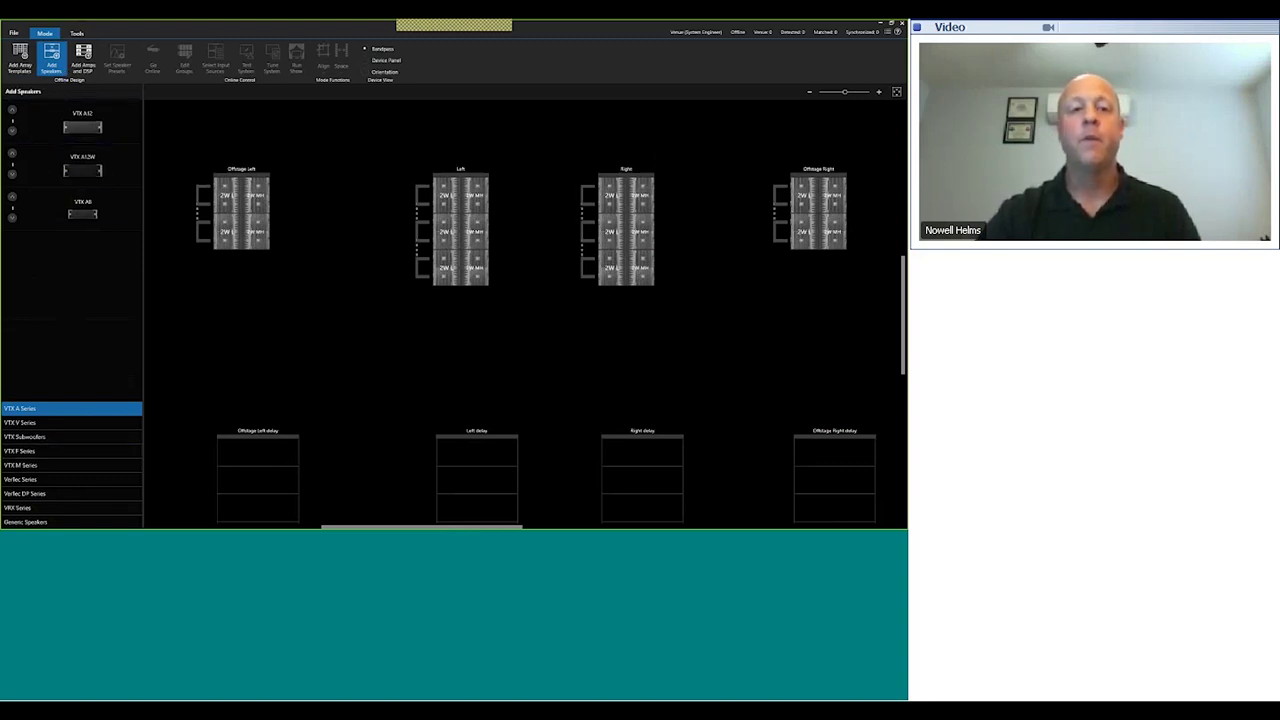
drag(82, 127, 482, 420)
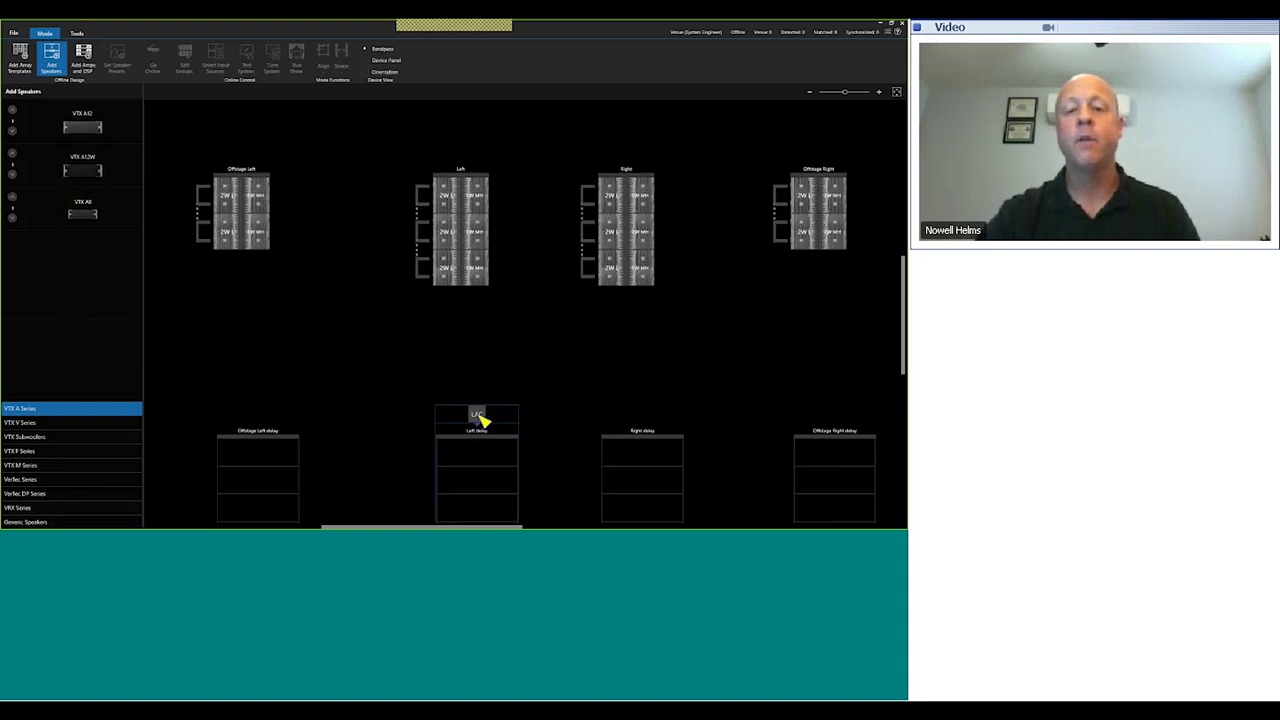
drag(481, 420, 481, 420)
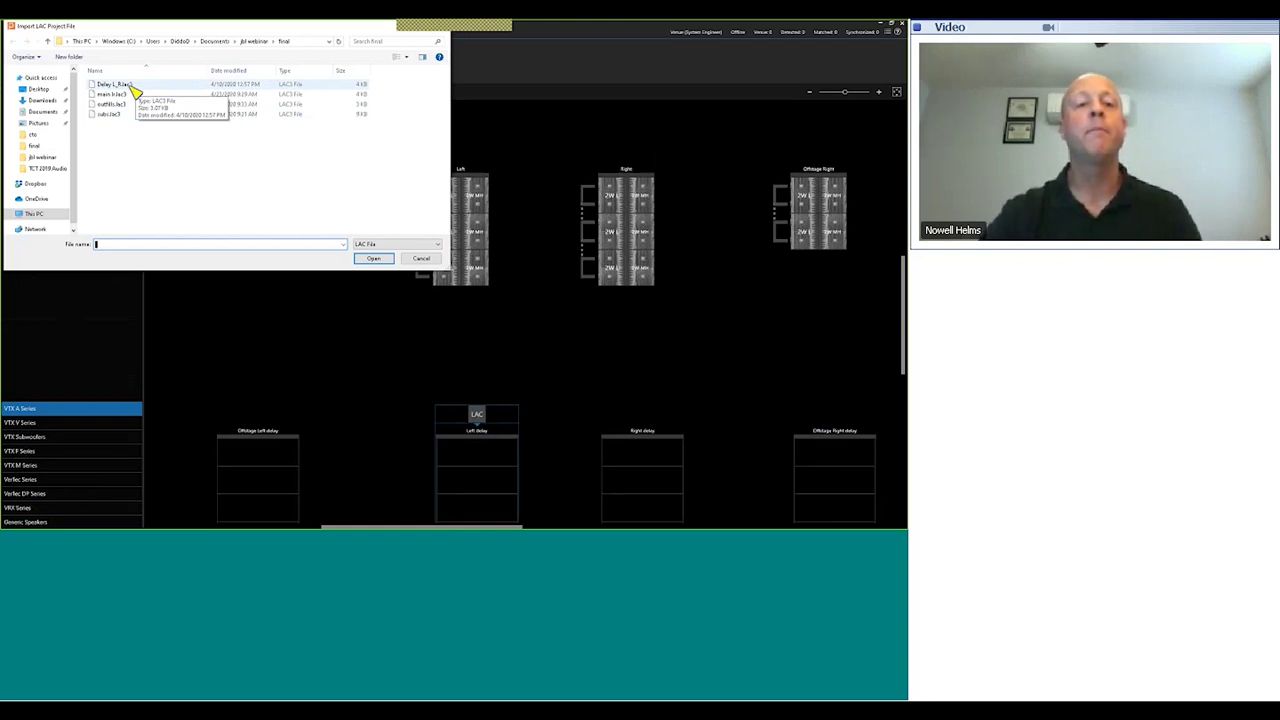
double_click(137, 88)
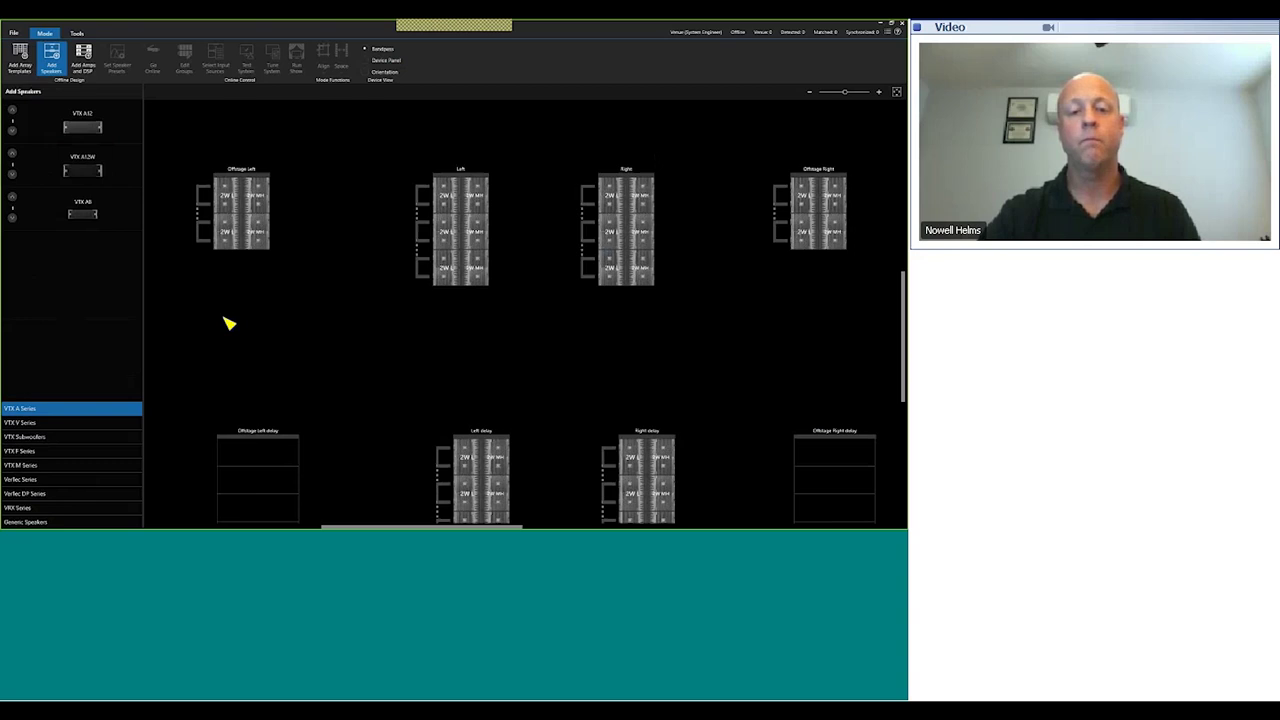
Step: Import outfills.lac3 into the Offstage Left and Offstage Right delay arrays
mouse_move(237, 434)
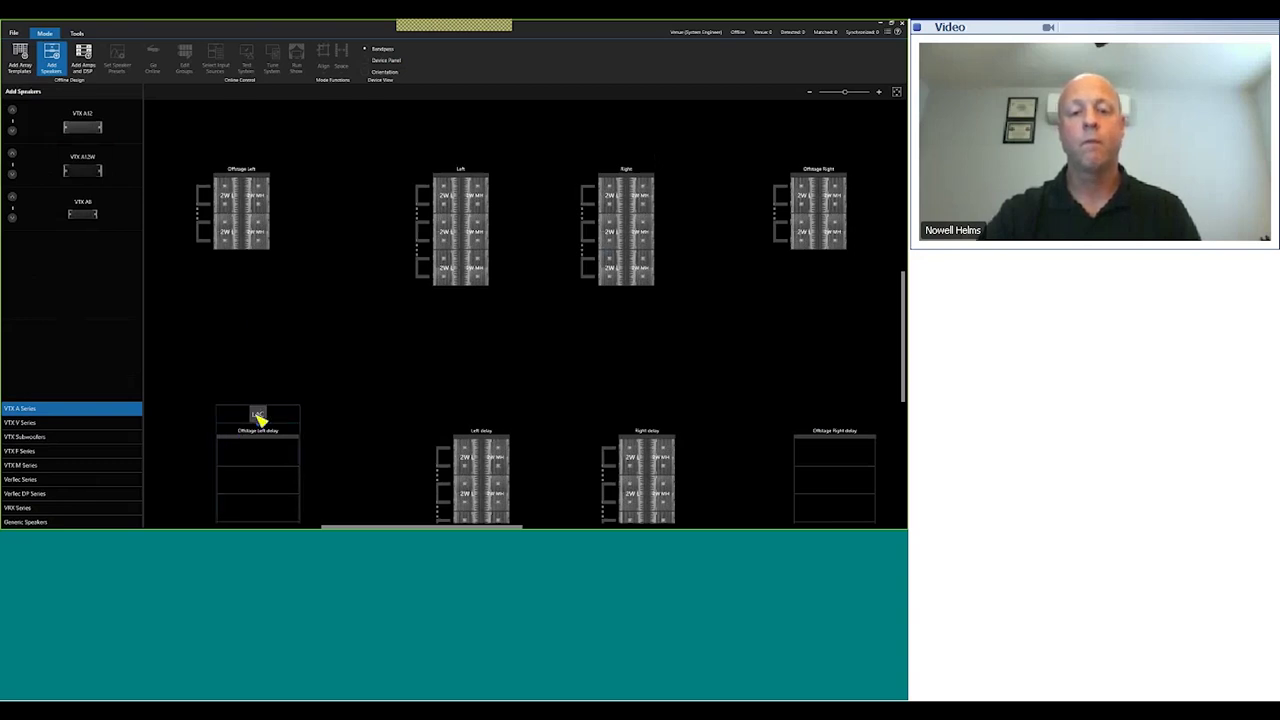
click(258, 416)
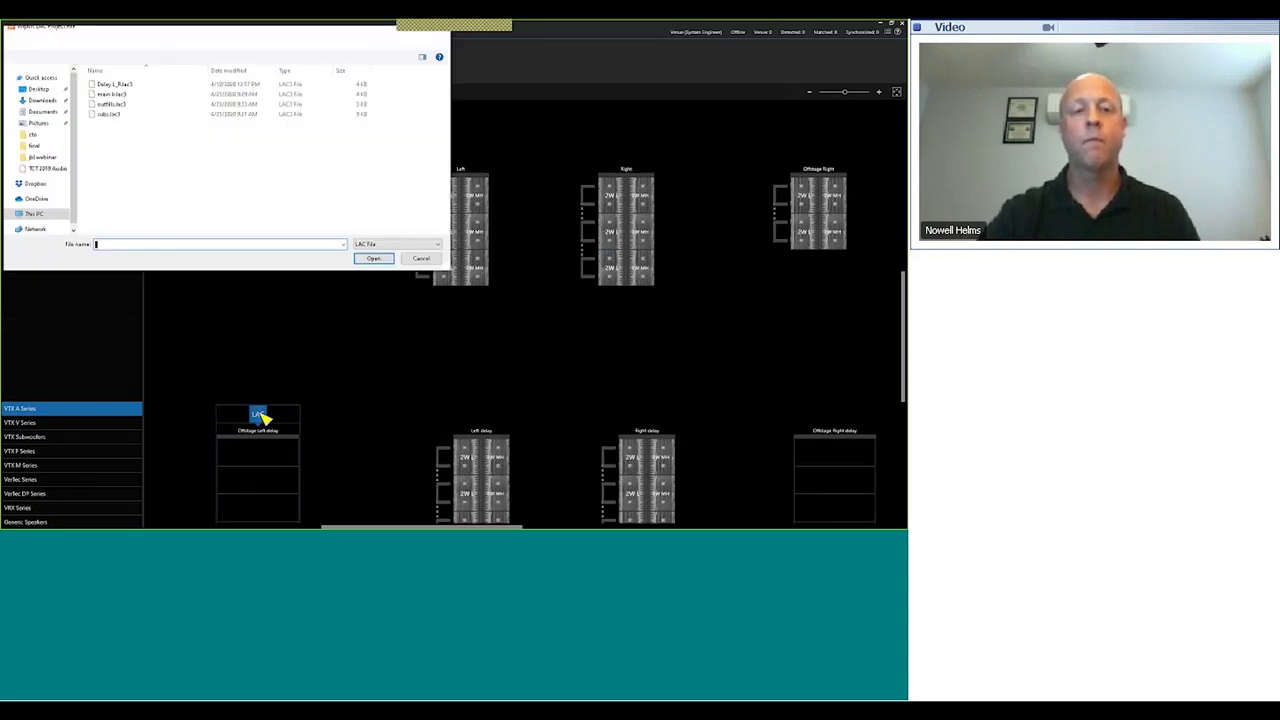
double_click(124, 106)
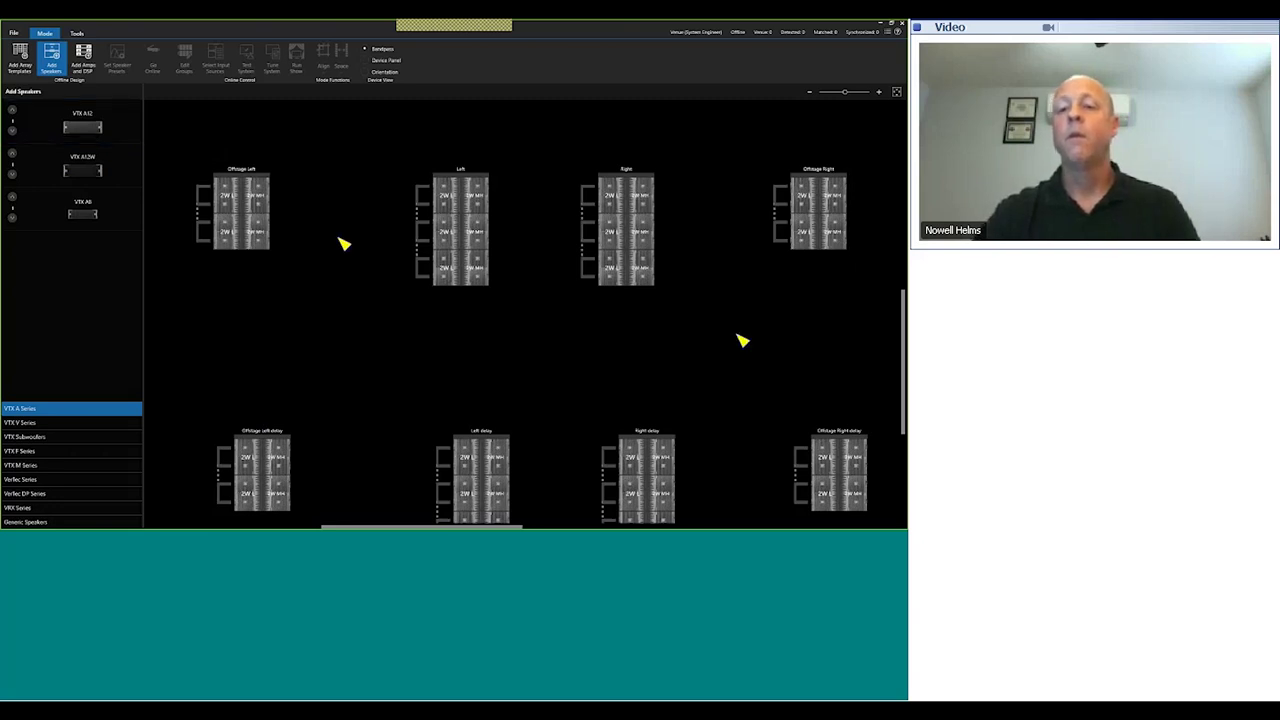
Step: Zoom to fit the whole design and bring up the Distributed Fills array templates
click(898, 94)
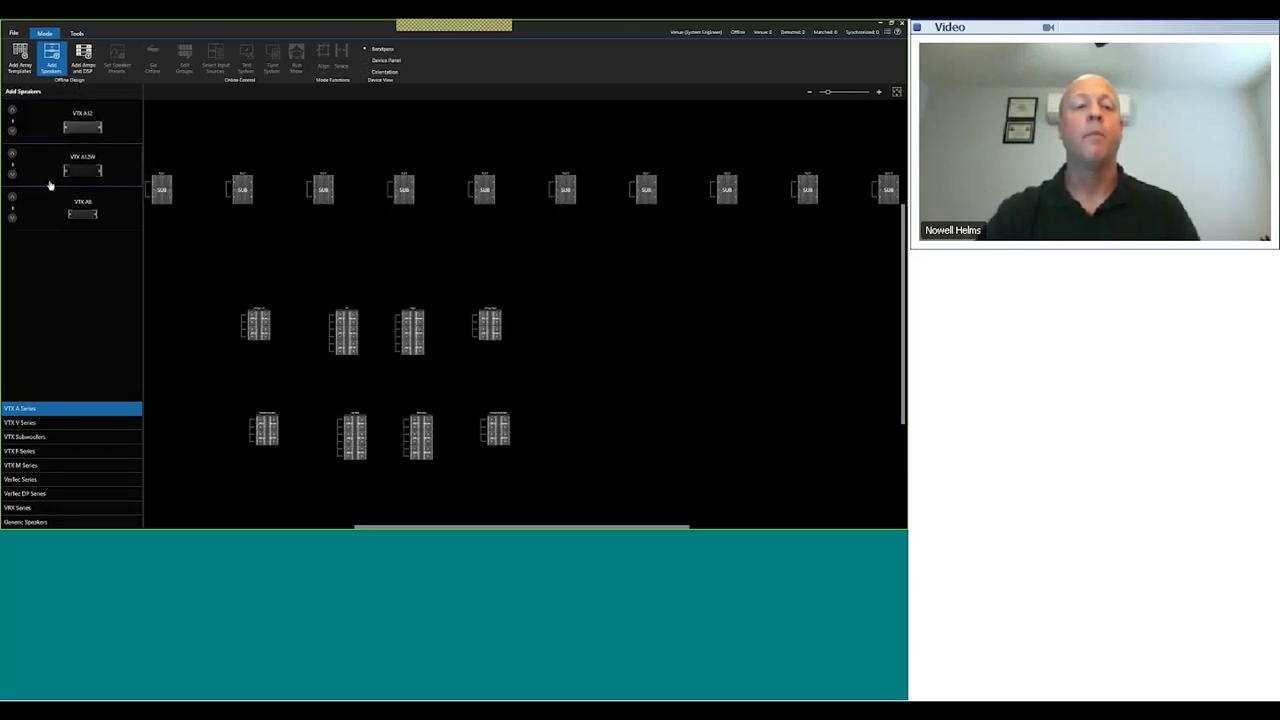
click(20, 62)
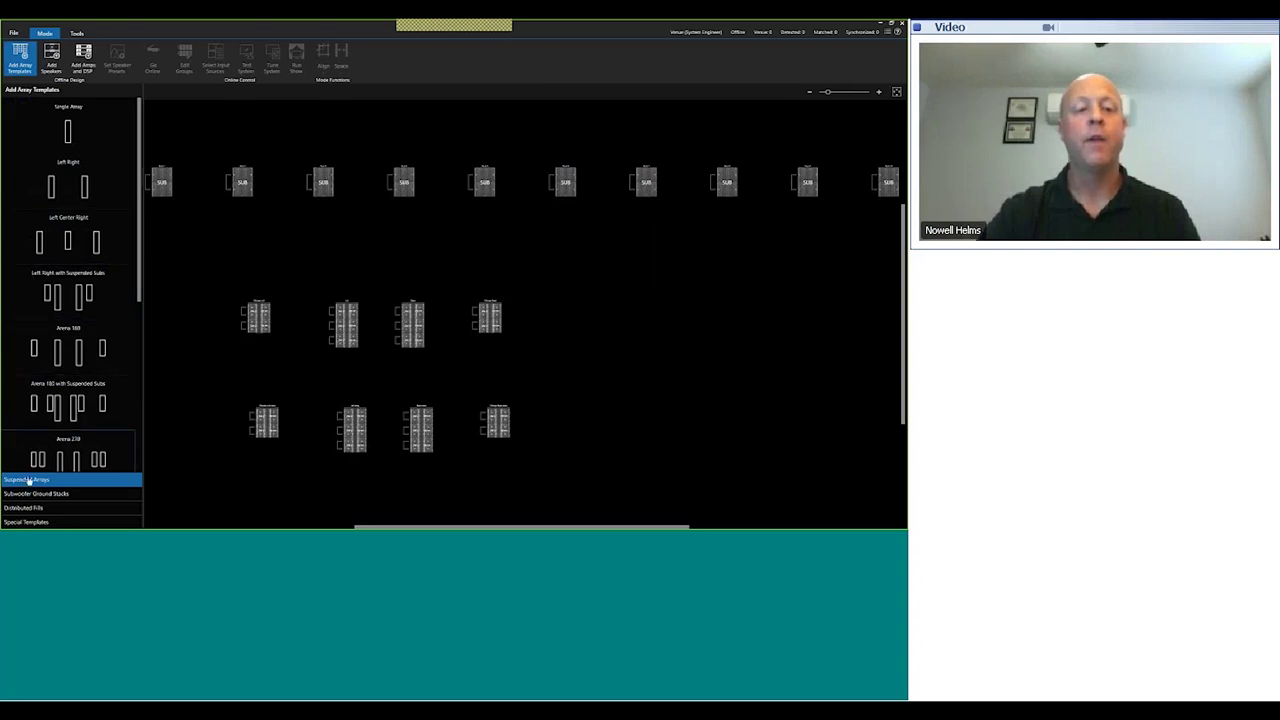
click(36, 509)
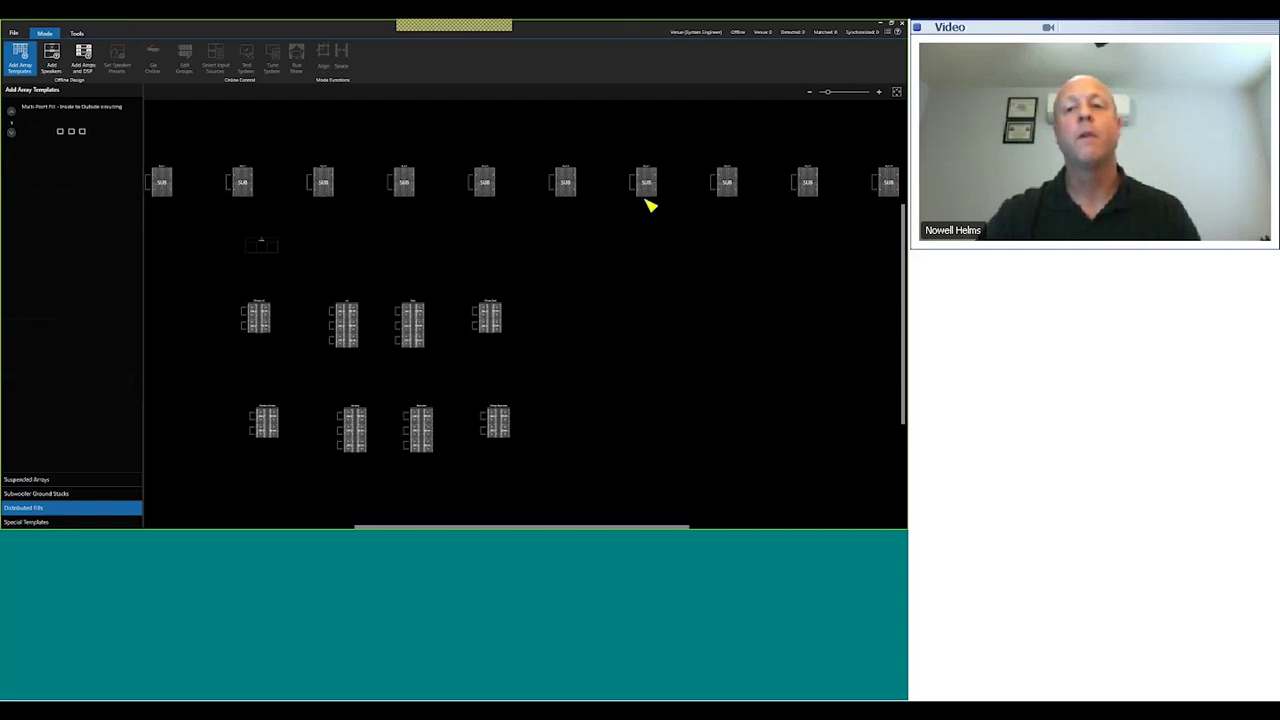
Step: Rename the new Center fill array to inner ff
click(897, 93)
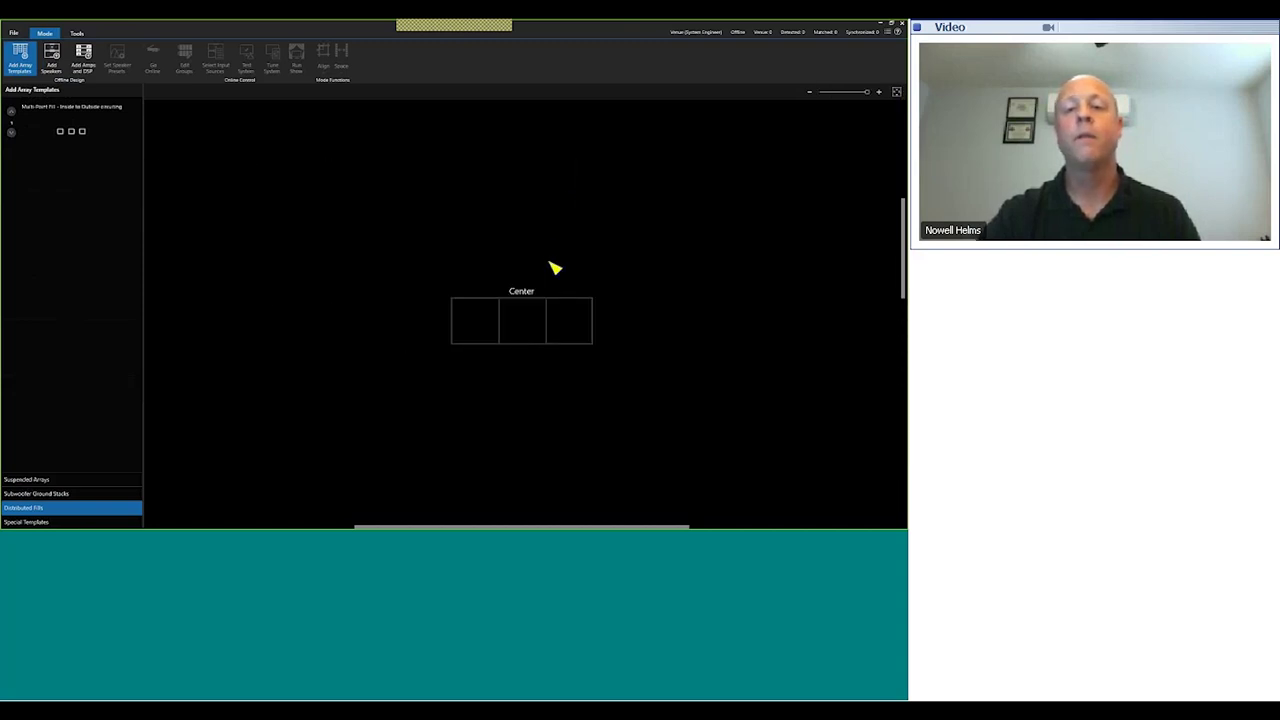
double_click(528, 294)
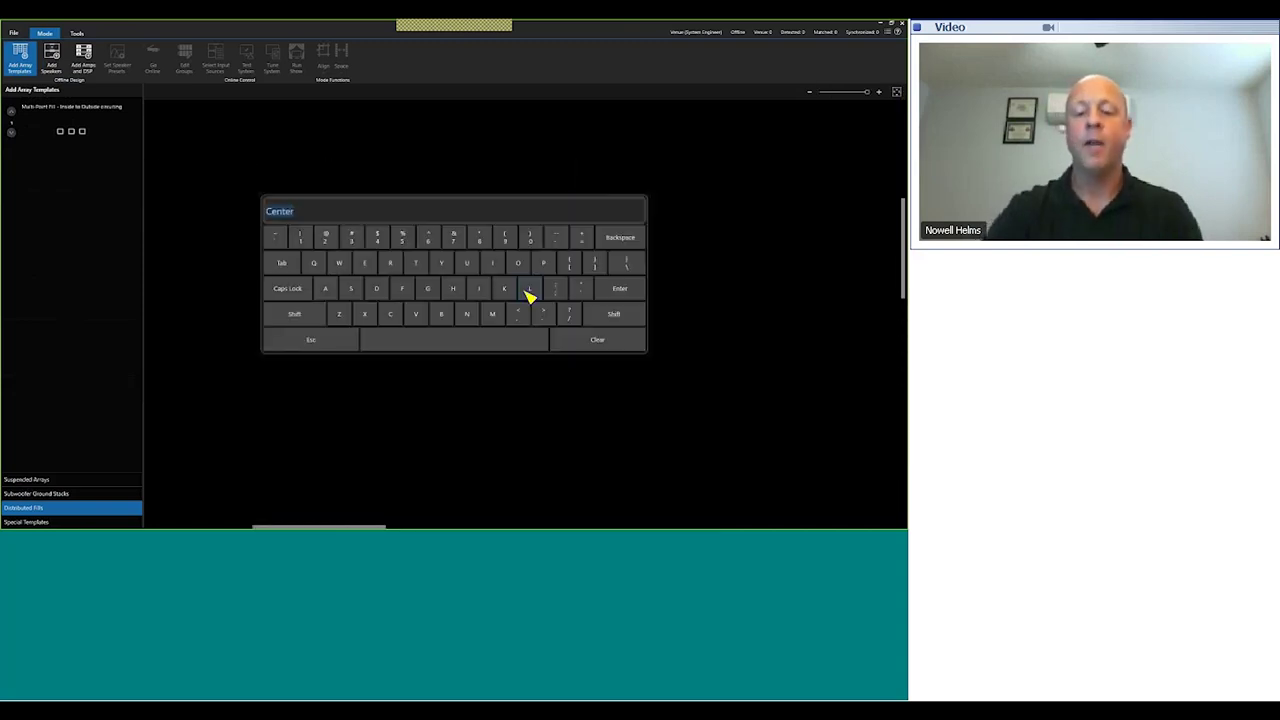
text(inner ff)
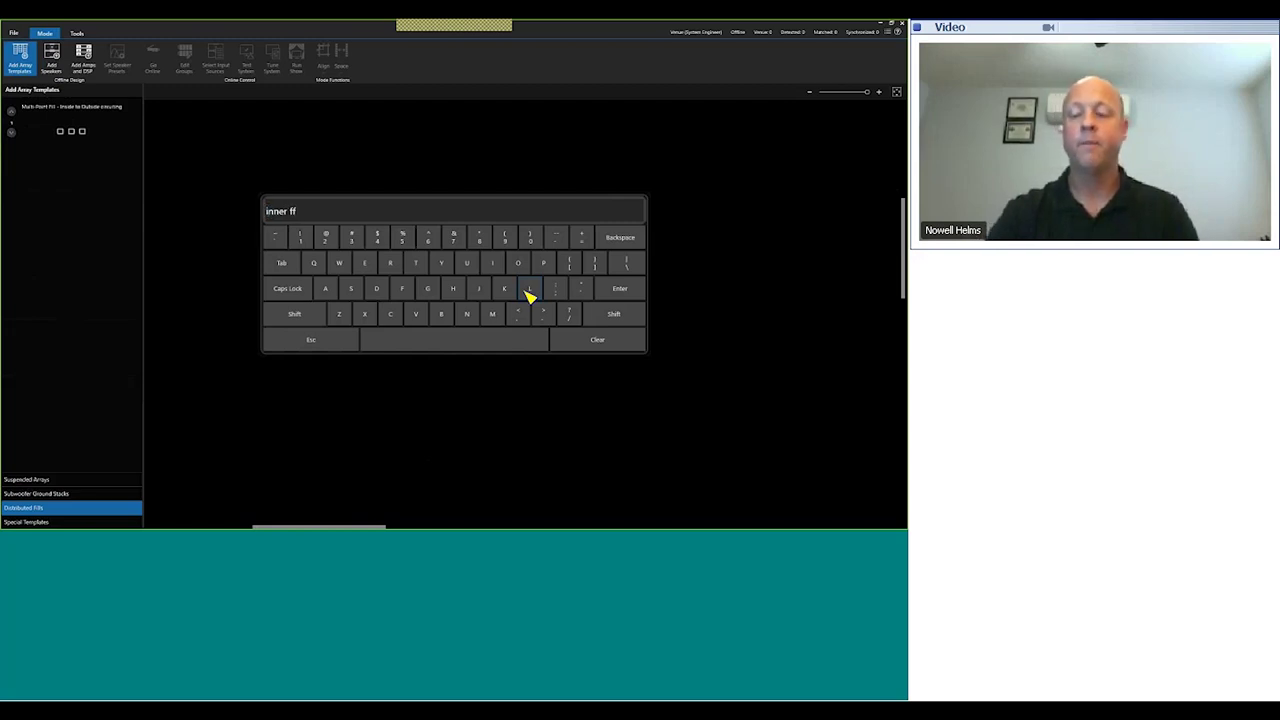
key(Escape)
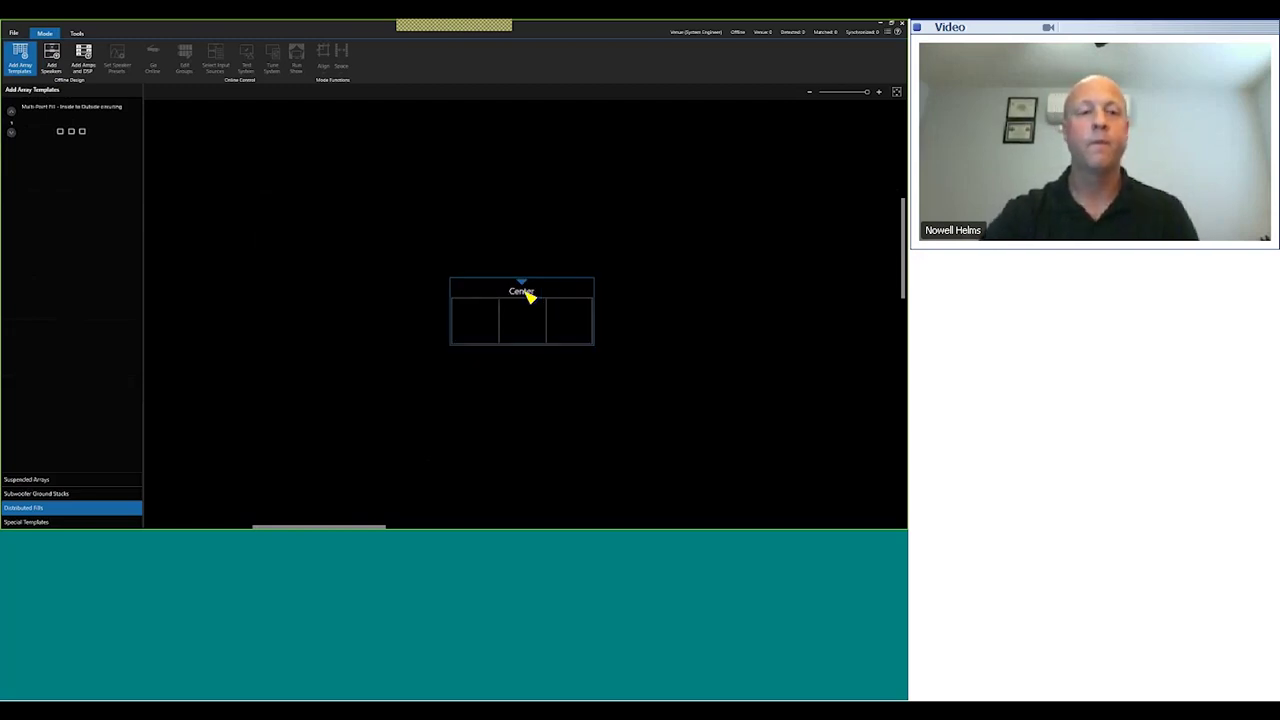
Step: Place two Vertec speakers into the inner ff array
click(52, 62)
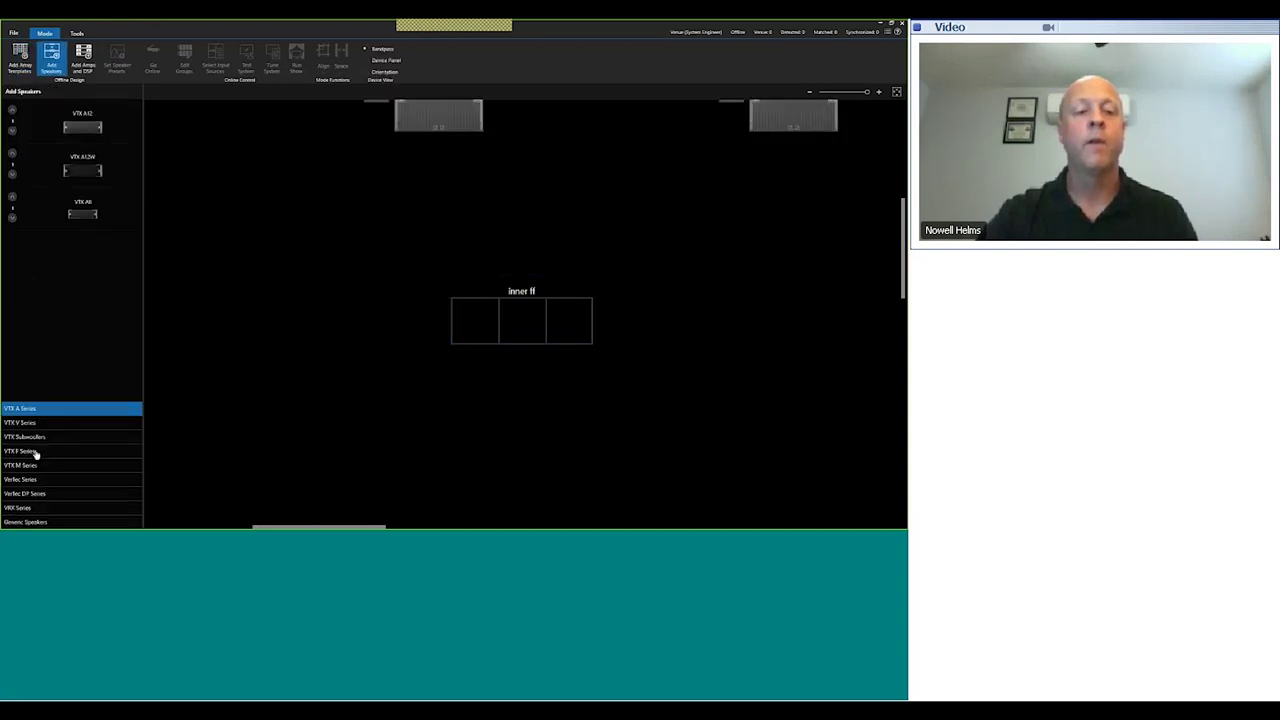
click(22, 480)
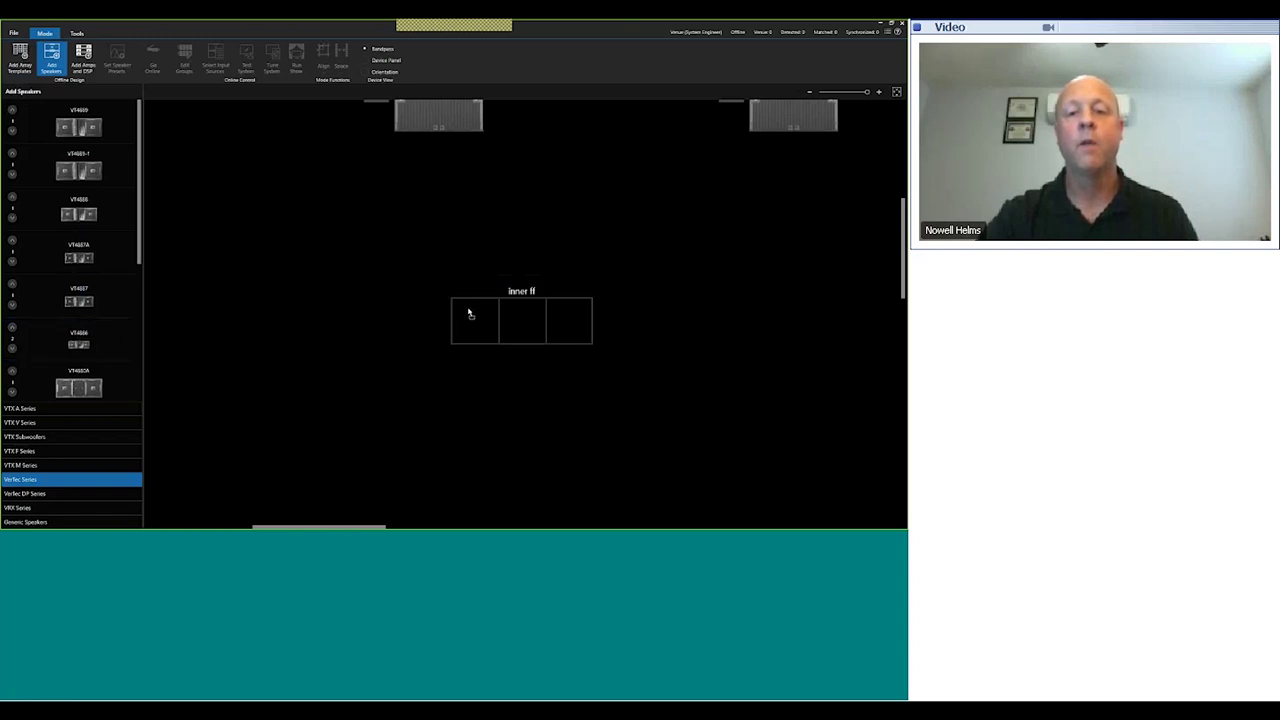
drag(468, 314, 474, 315)
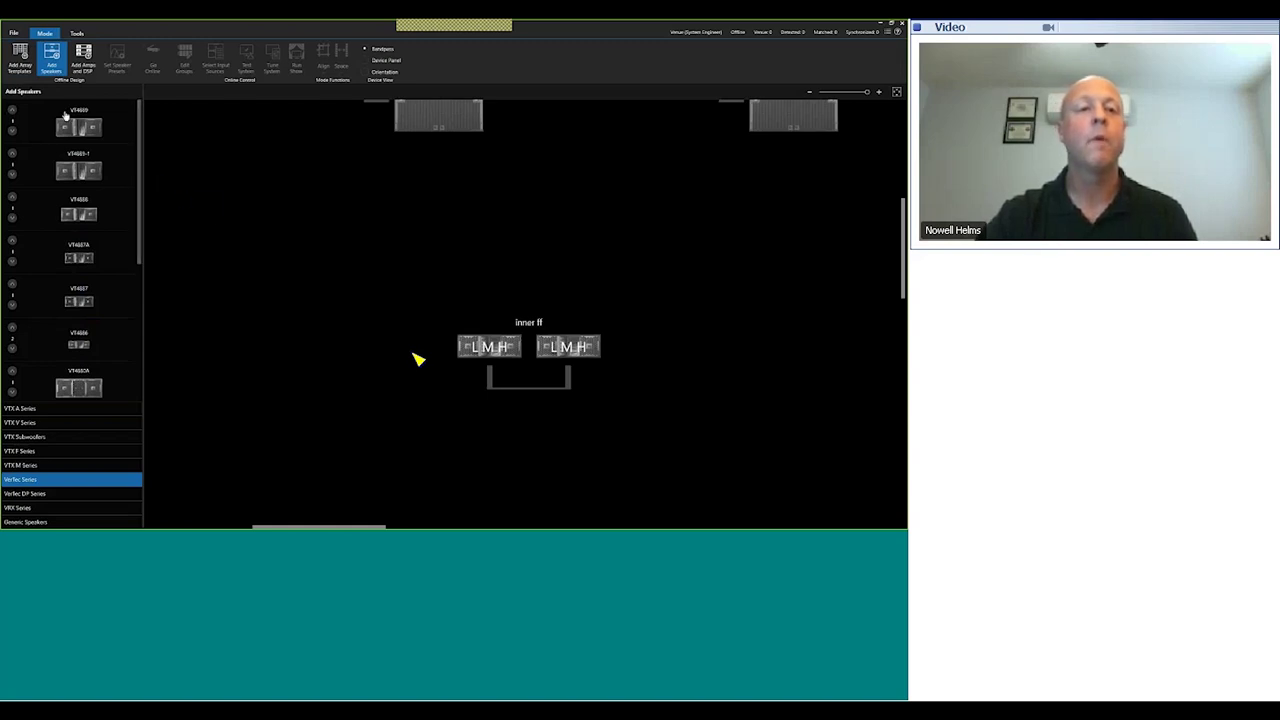
click(18, 68)
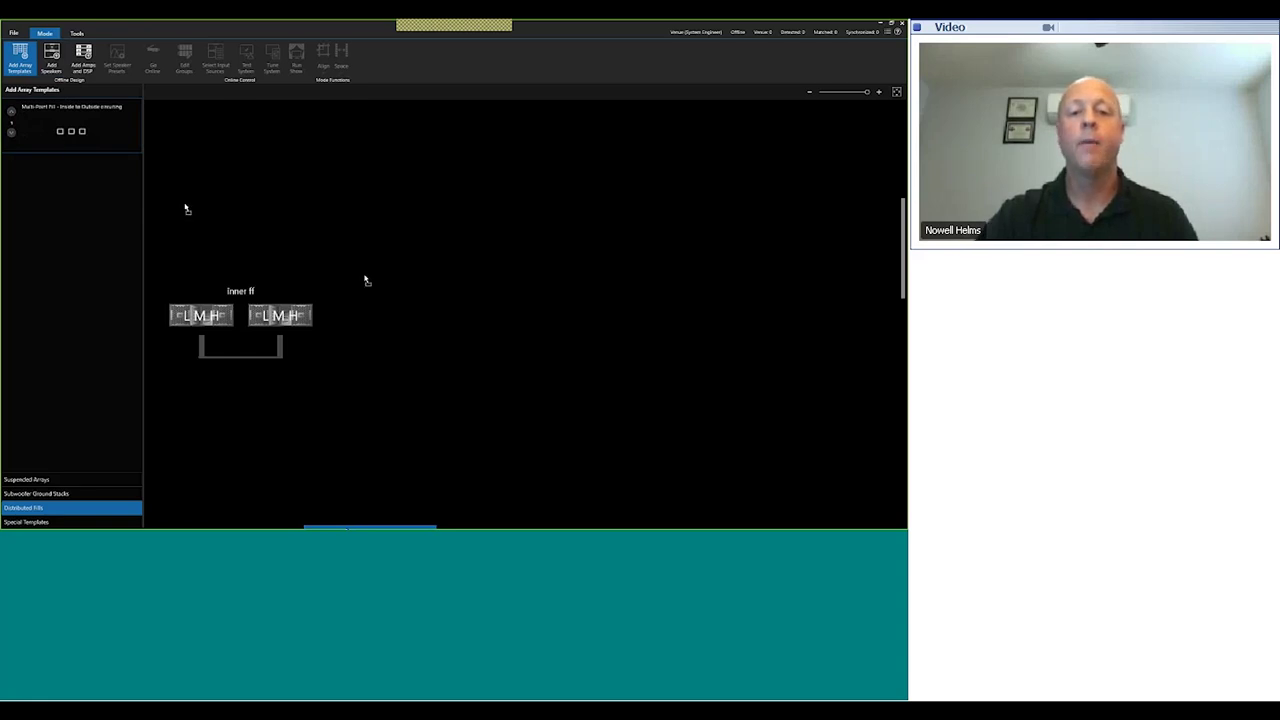
Step: Place another fill array beside inner ff and name it outer ff
click(429, 296)
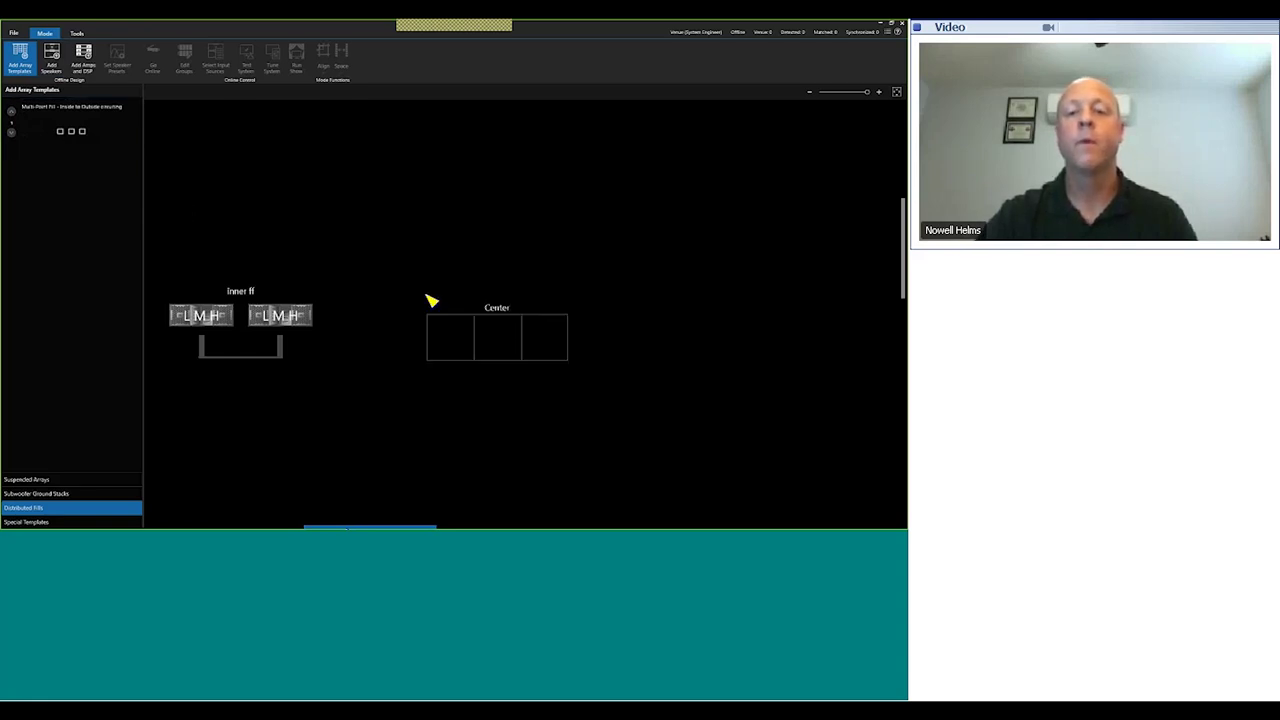
double_click(497, 314)
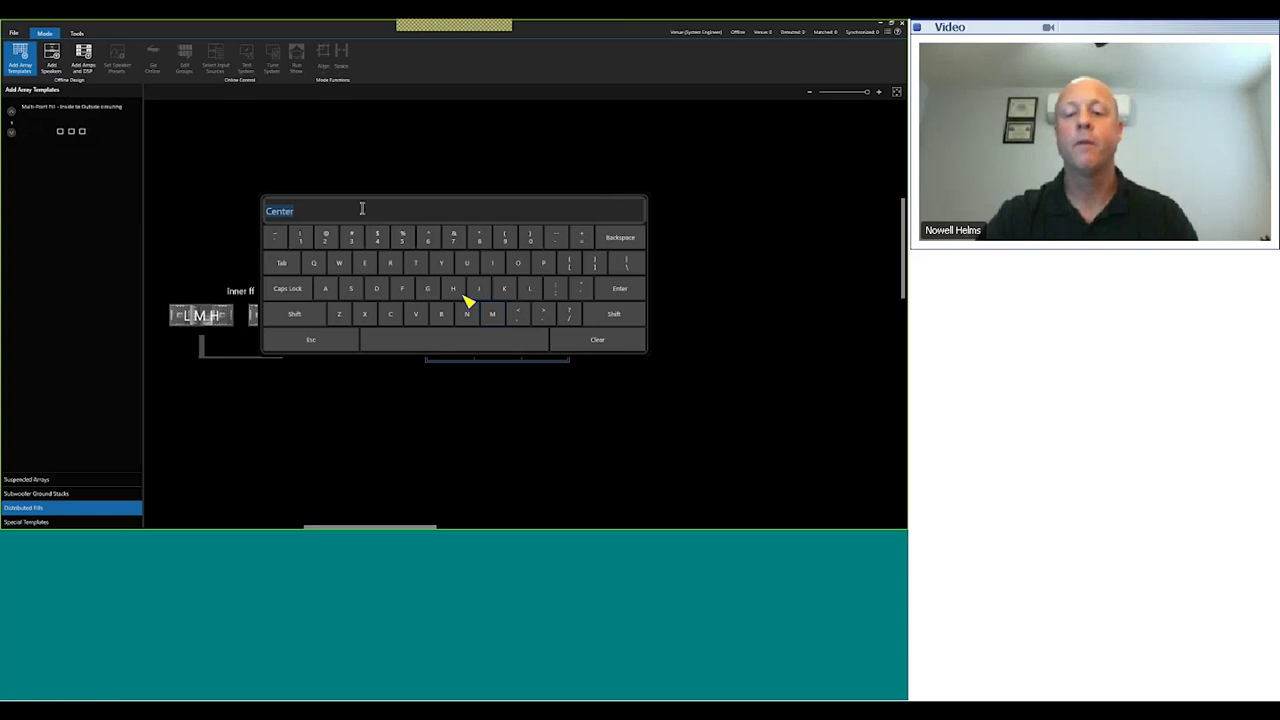
text(outer ff)
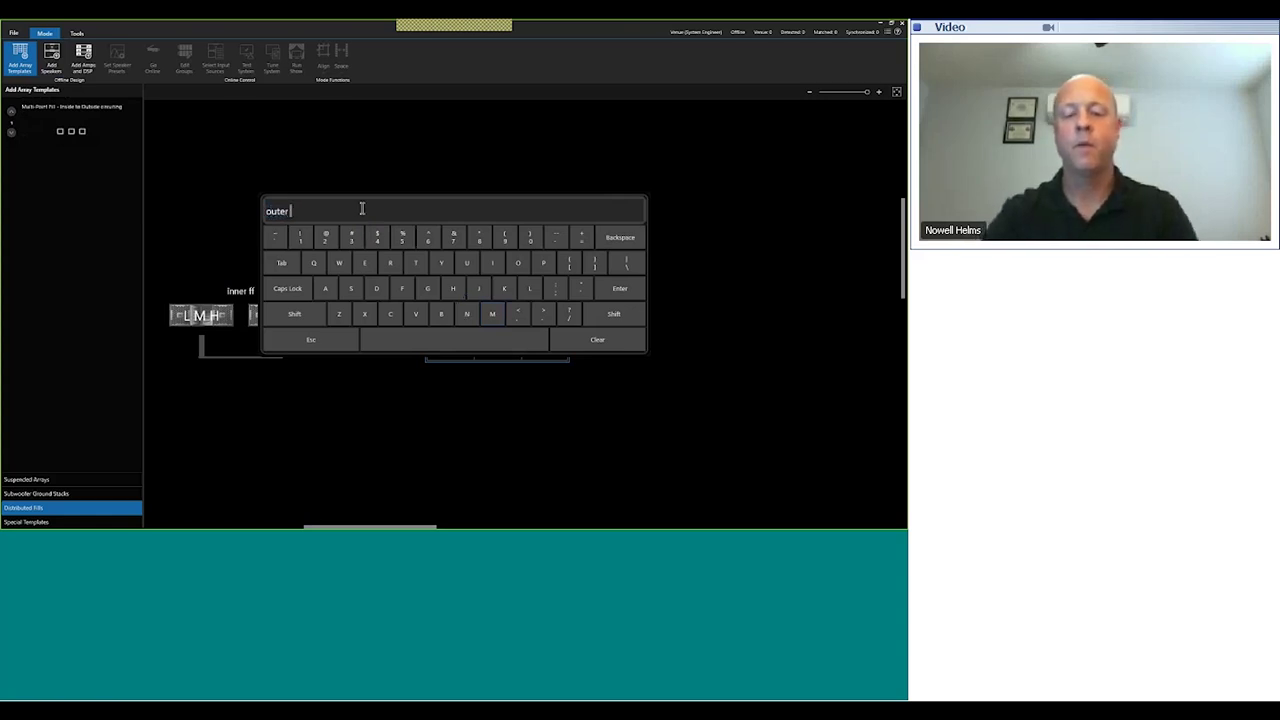
key(Return)
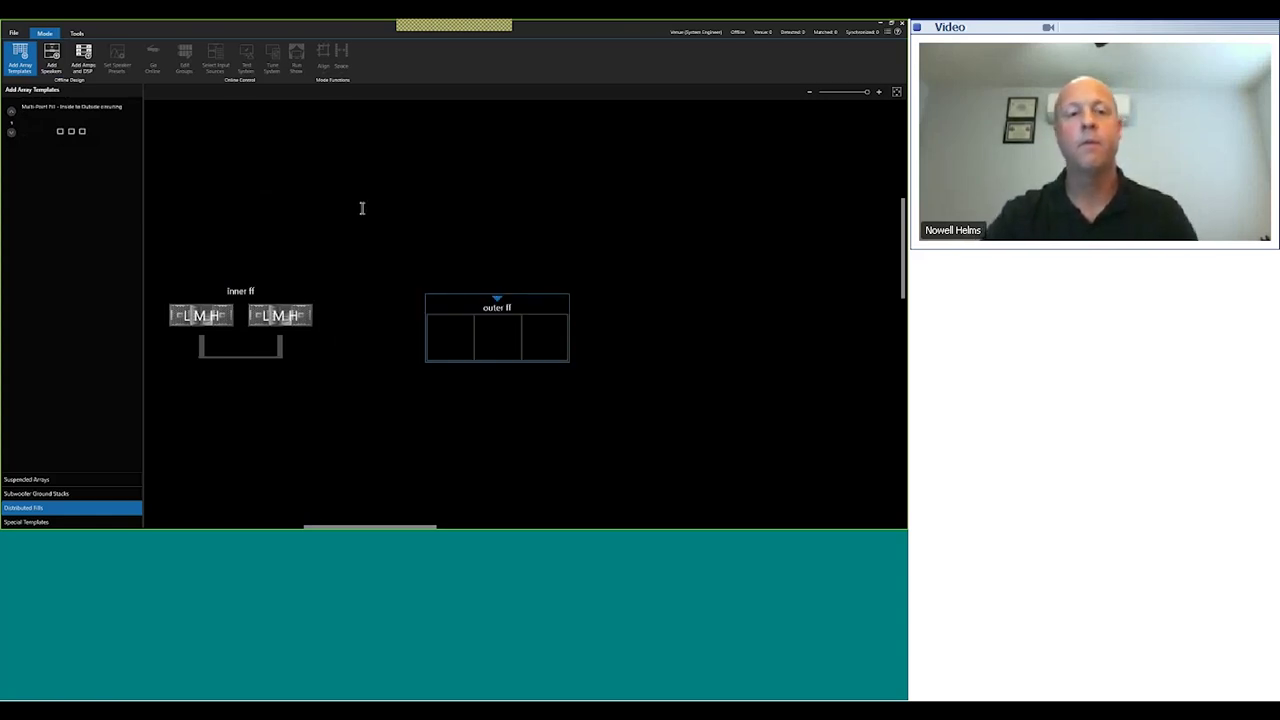
Step: Fill outer ff with four VT4886 speakers
click(53, 62)
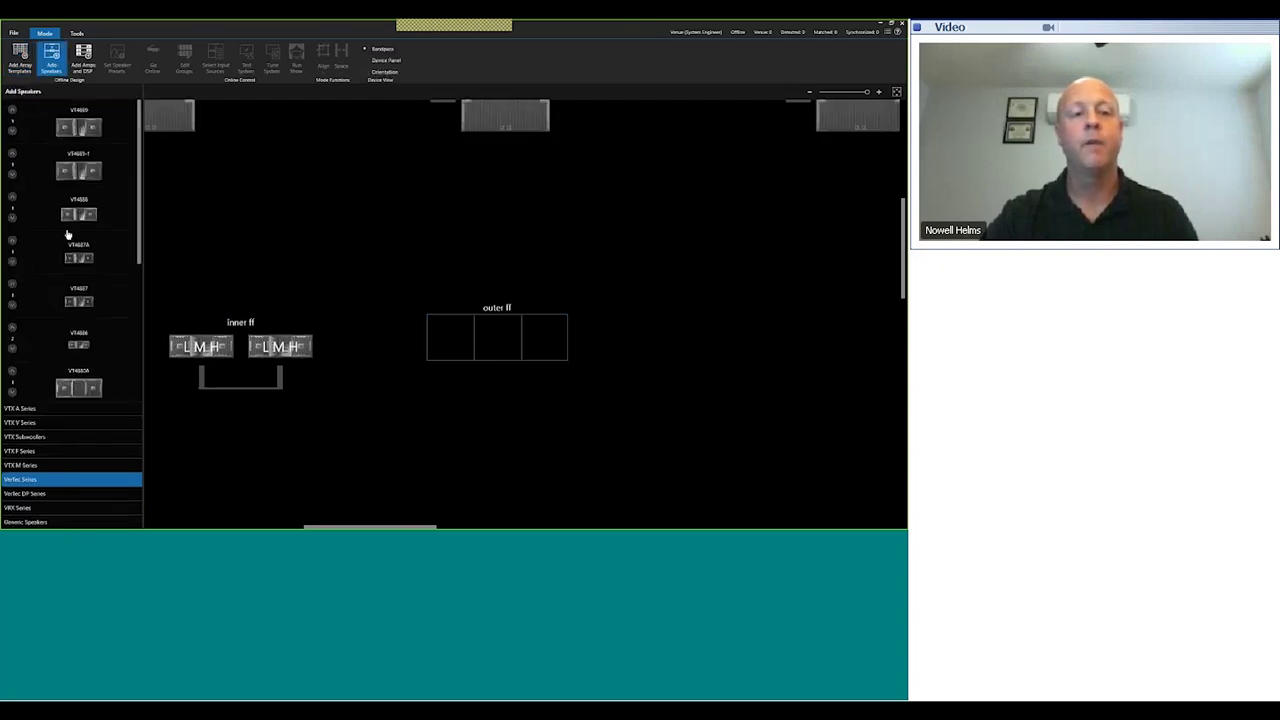
click(15, 346)
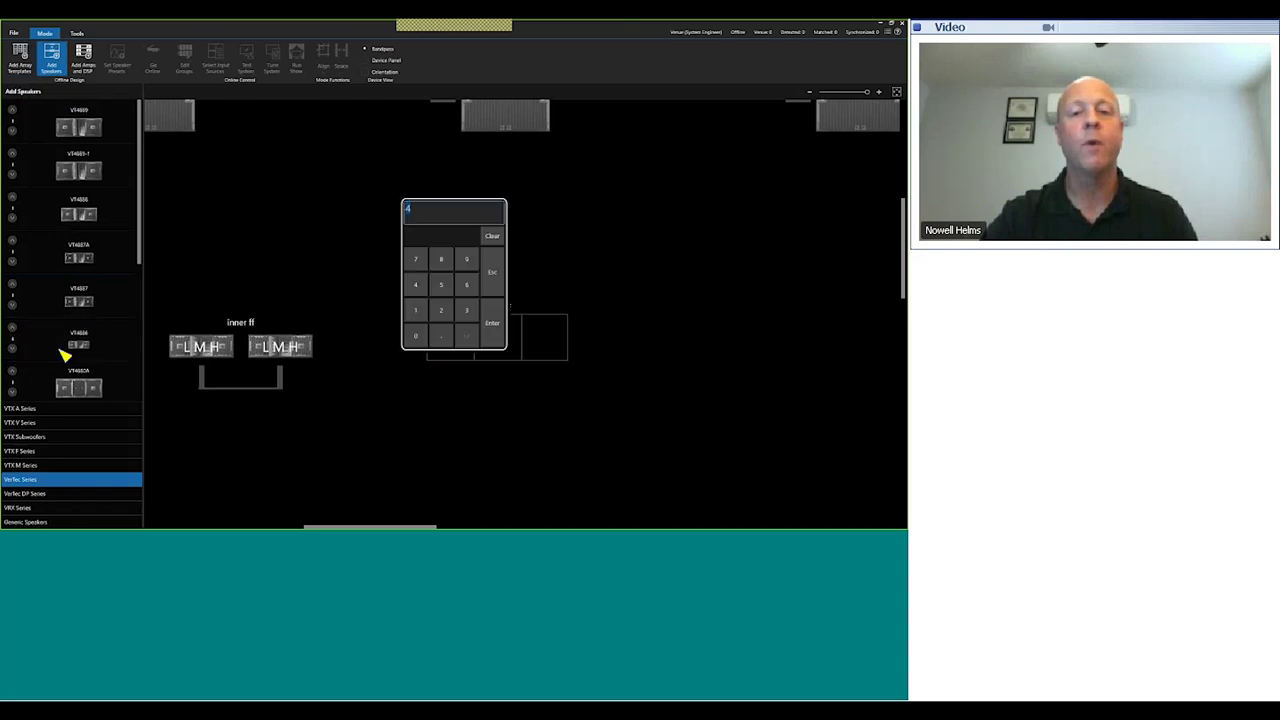
click(493, 325)
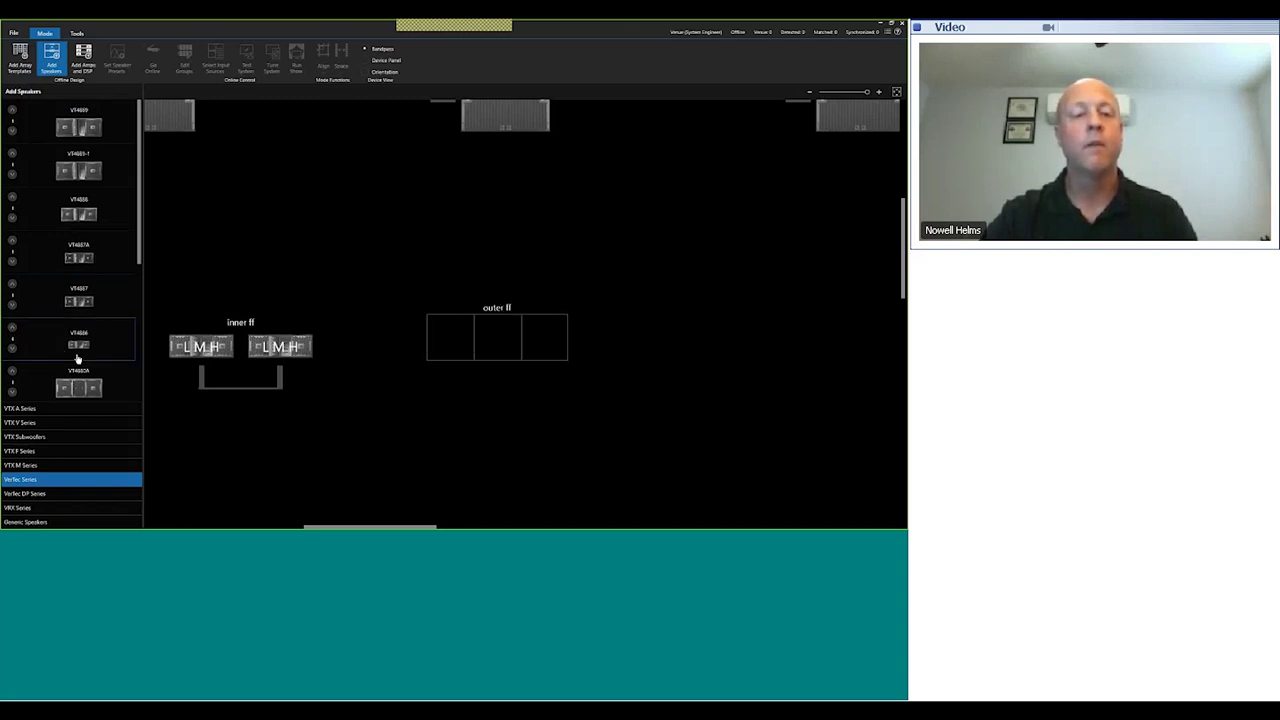
drag(77, 343, 491, 334)
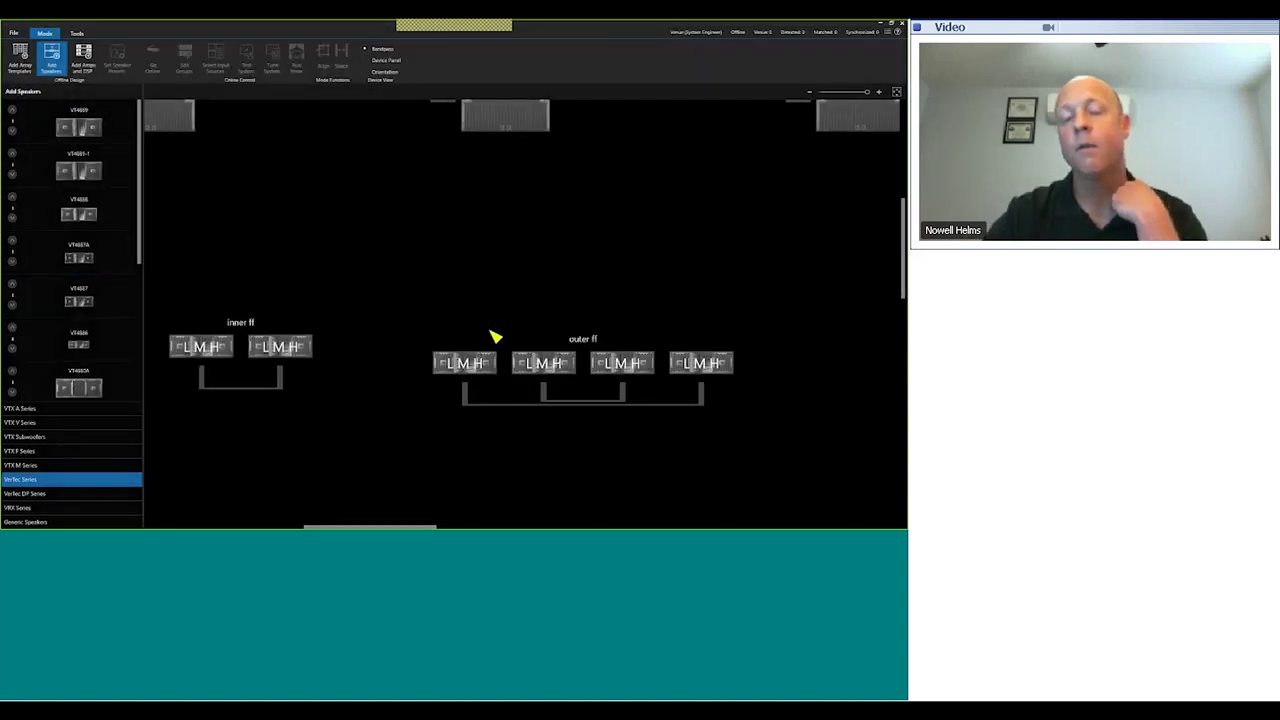
click(526, 393)
click(718, 434)
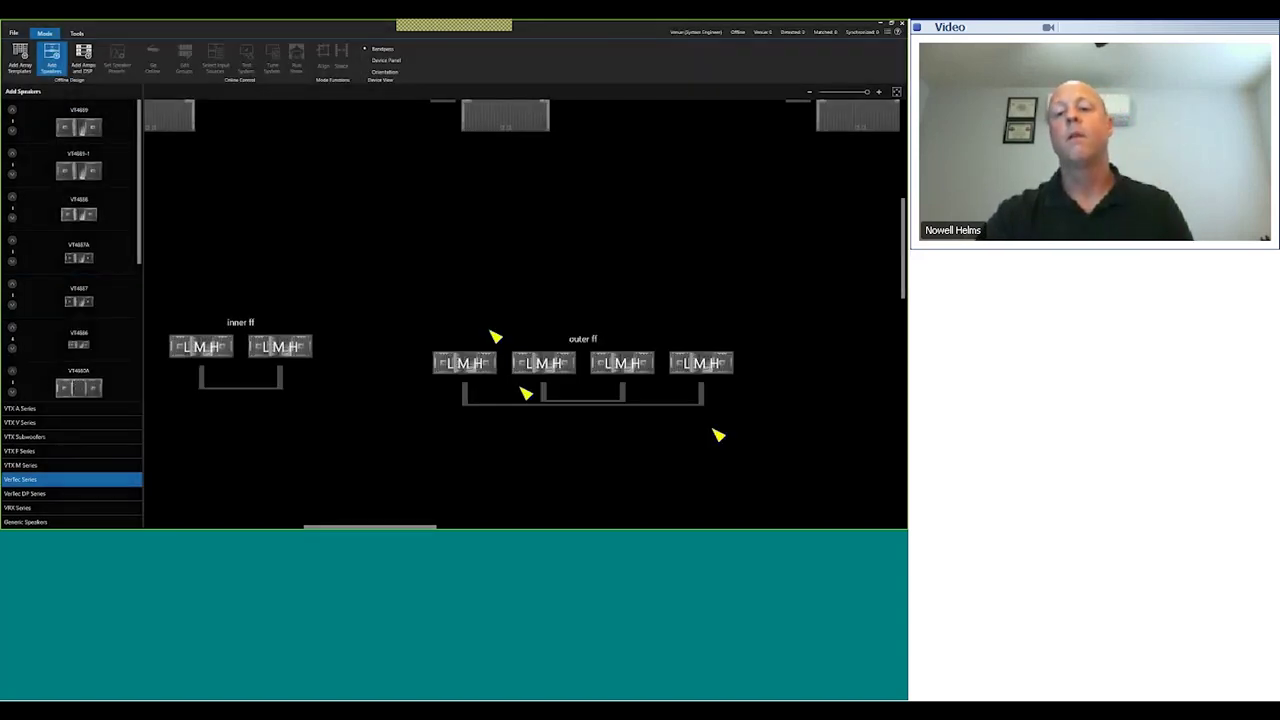
Step: Align the tops of the inner ff and outer ff arrays
drag(764, 424, 193, 323)
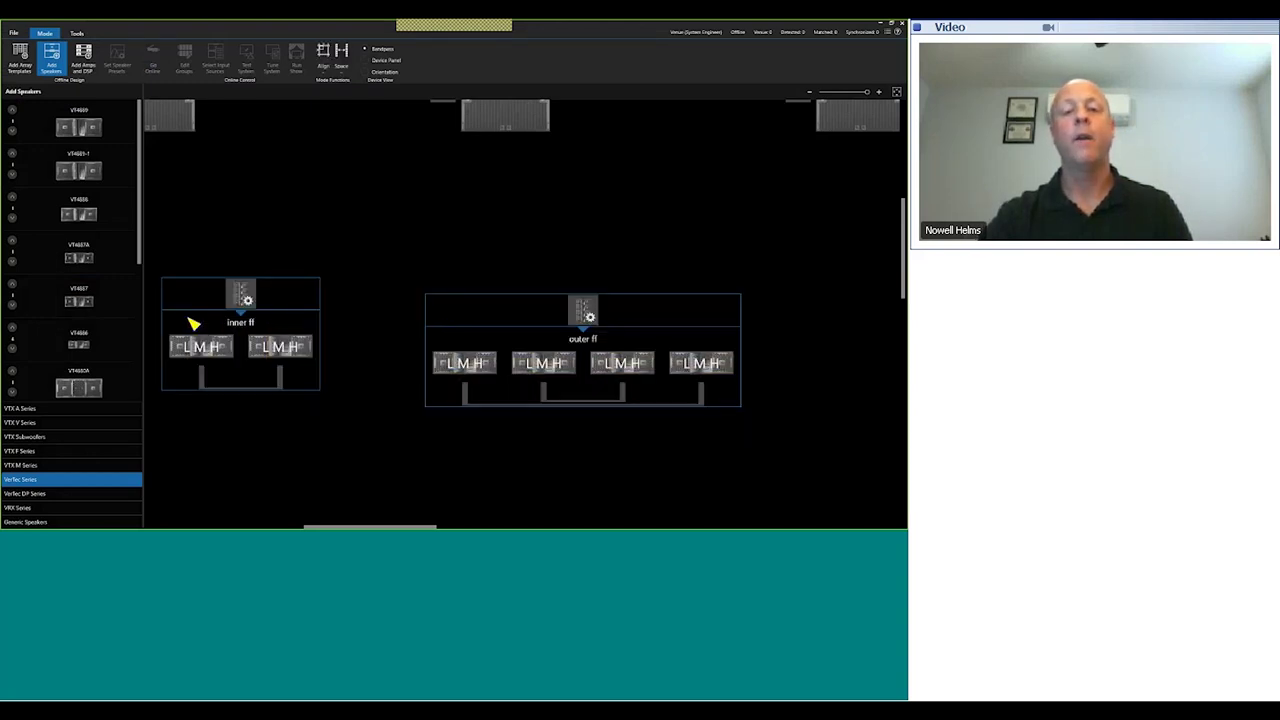
click(325, 66)
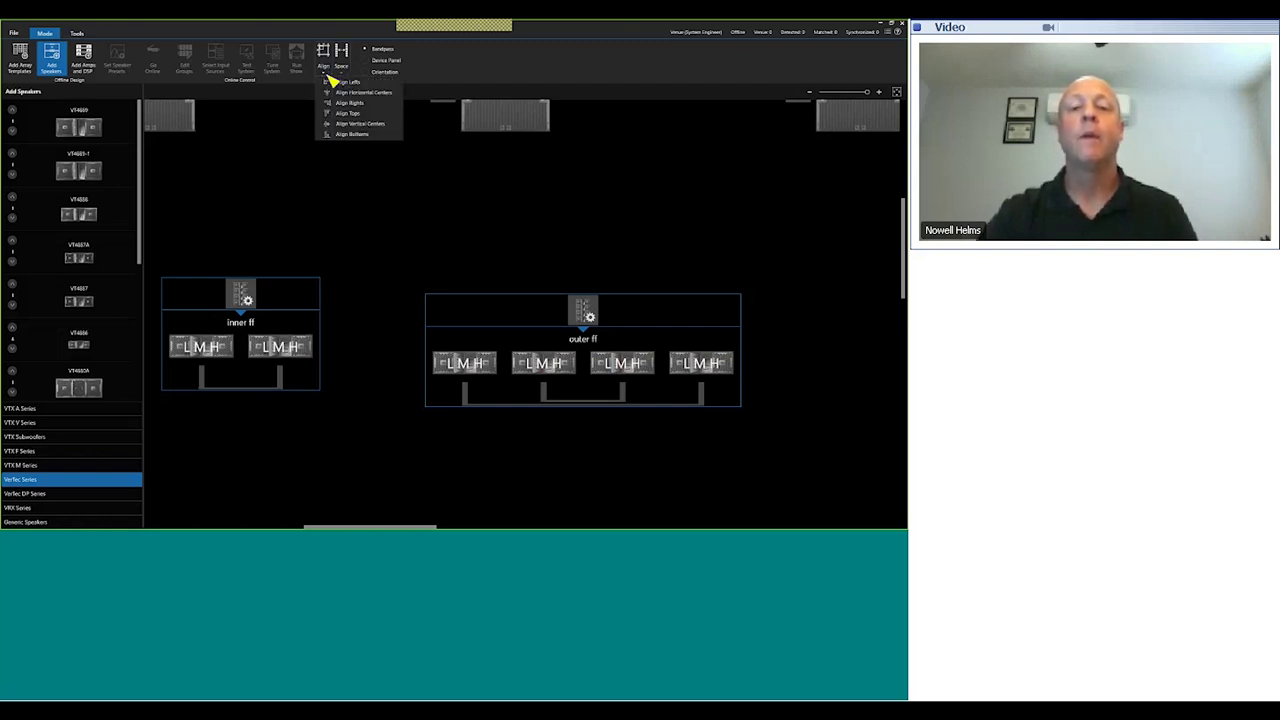
click(345, 114)
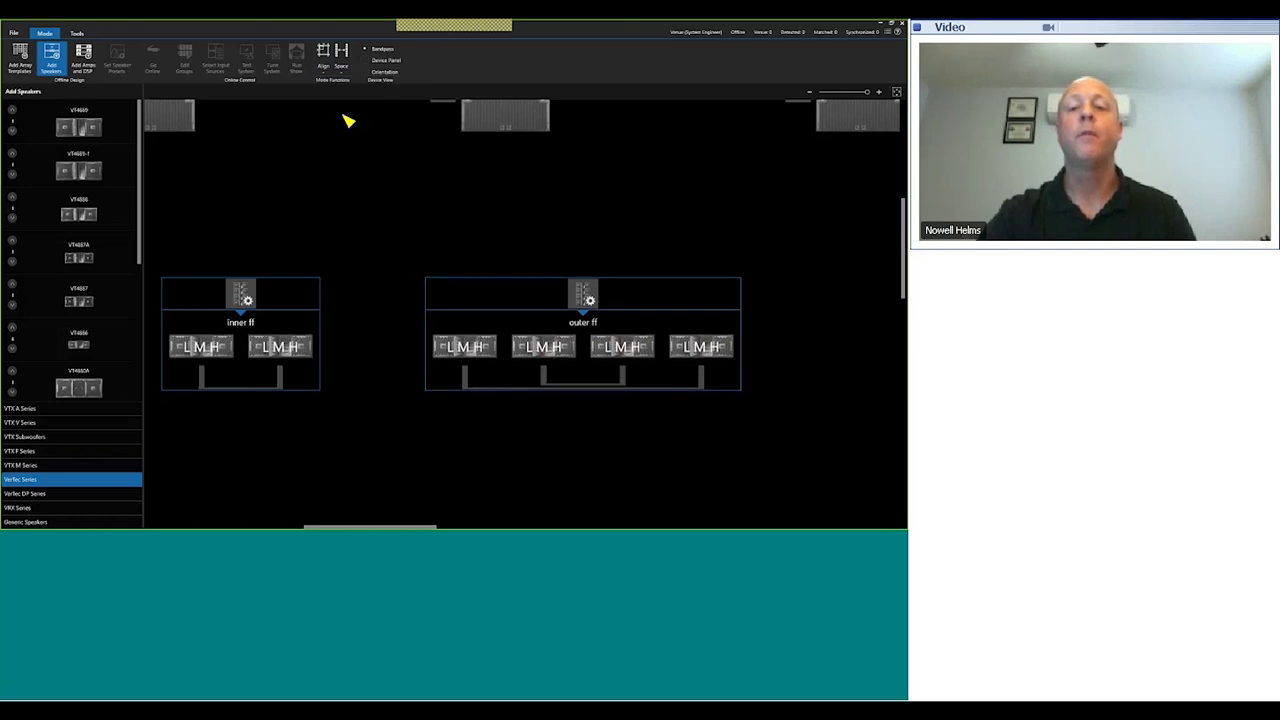
click(391, 445)
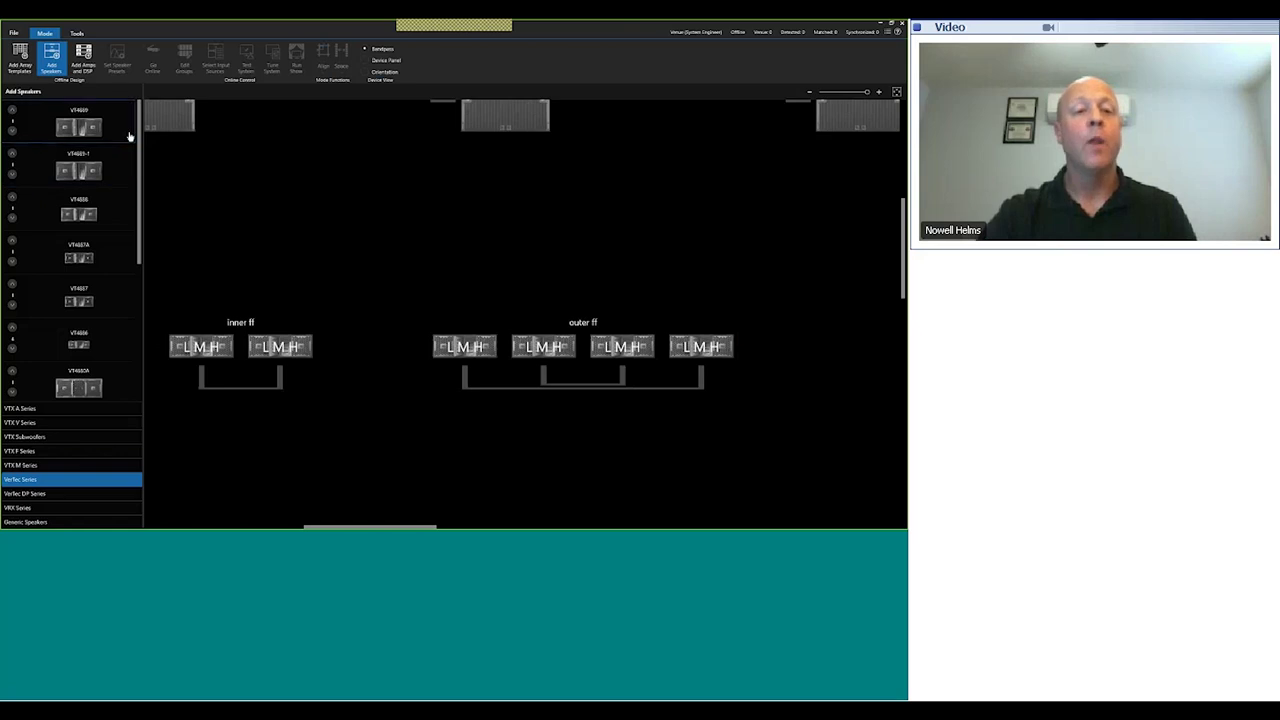
Step: Place a new empty suspended array named Center in a free area of the layout
click(20, 60)
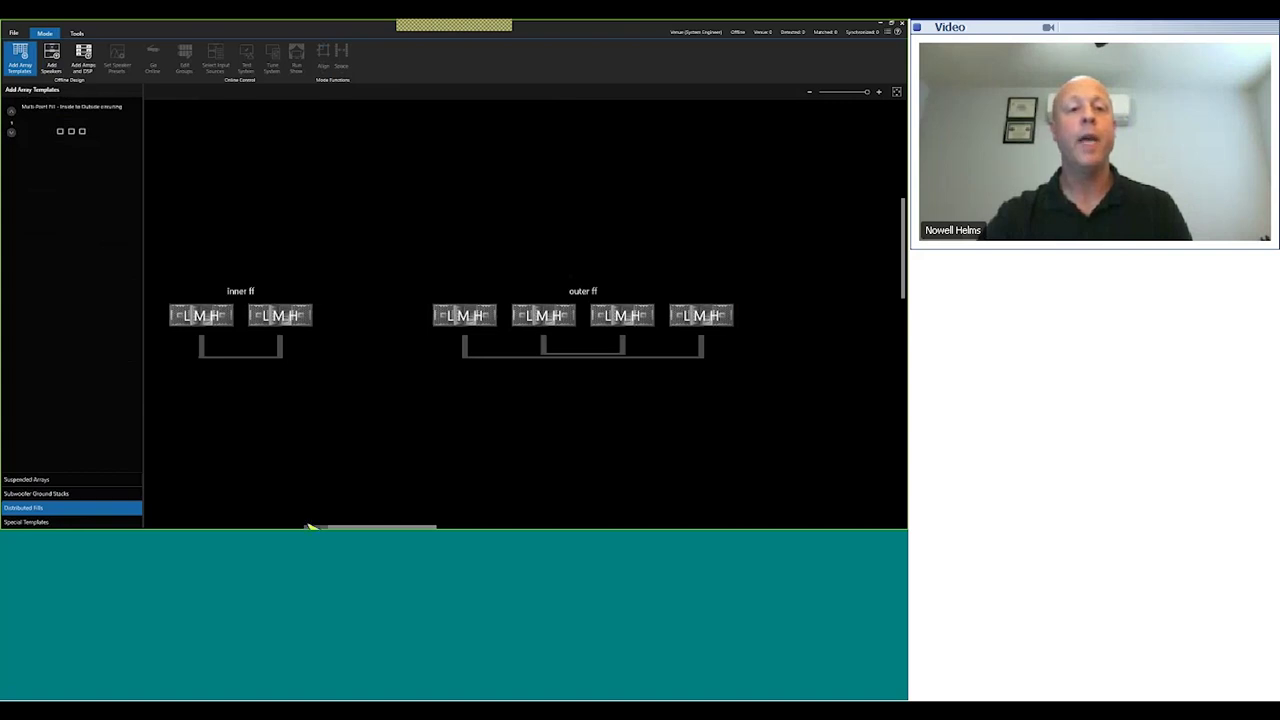
click(66, 481)
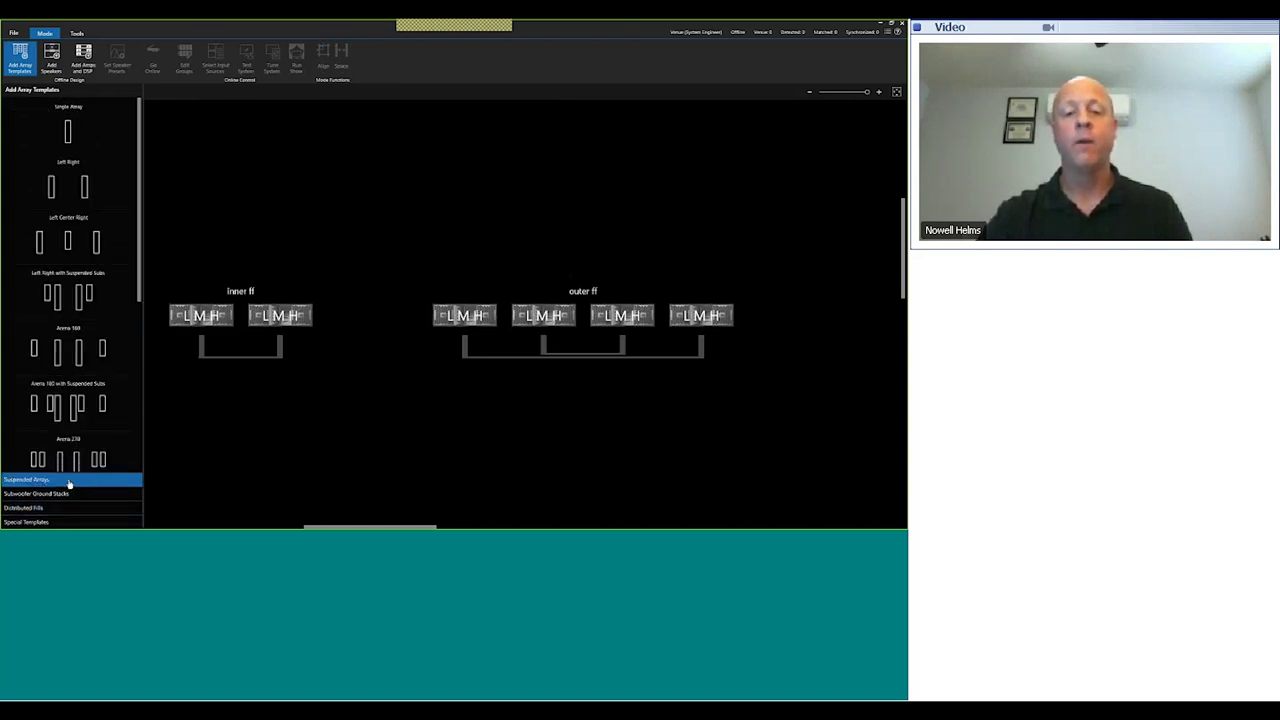
drag(308, 523, 383, 527)
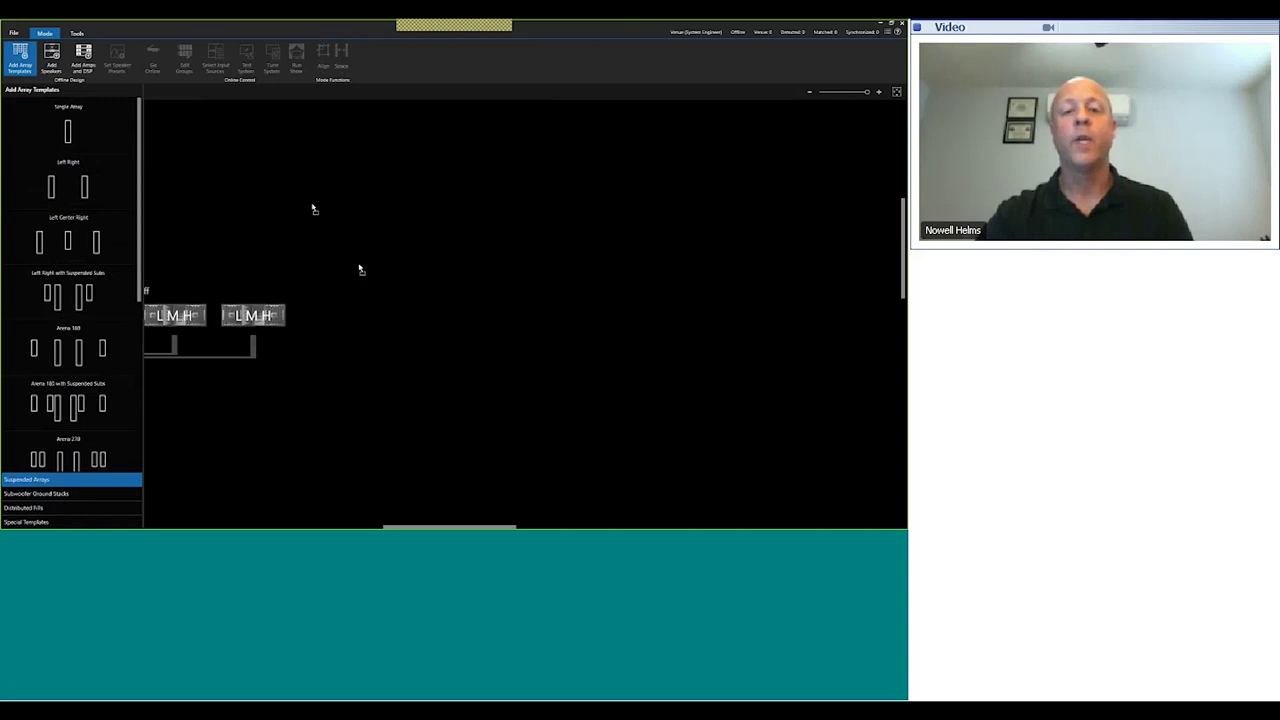
click(405, 286)
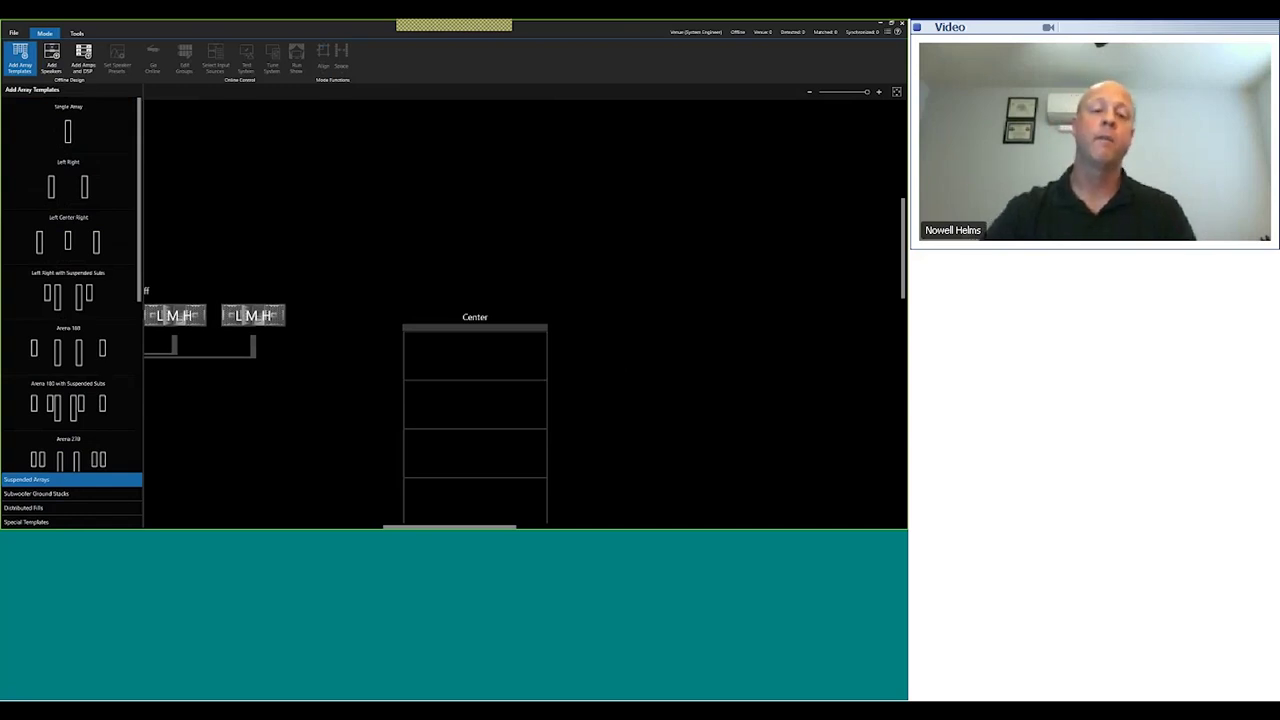
click(52, 62)
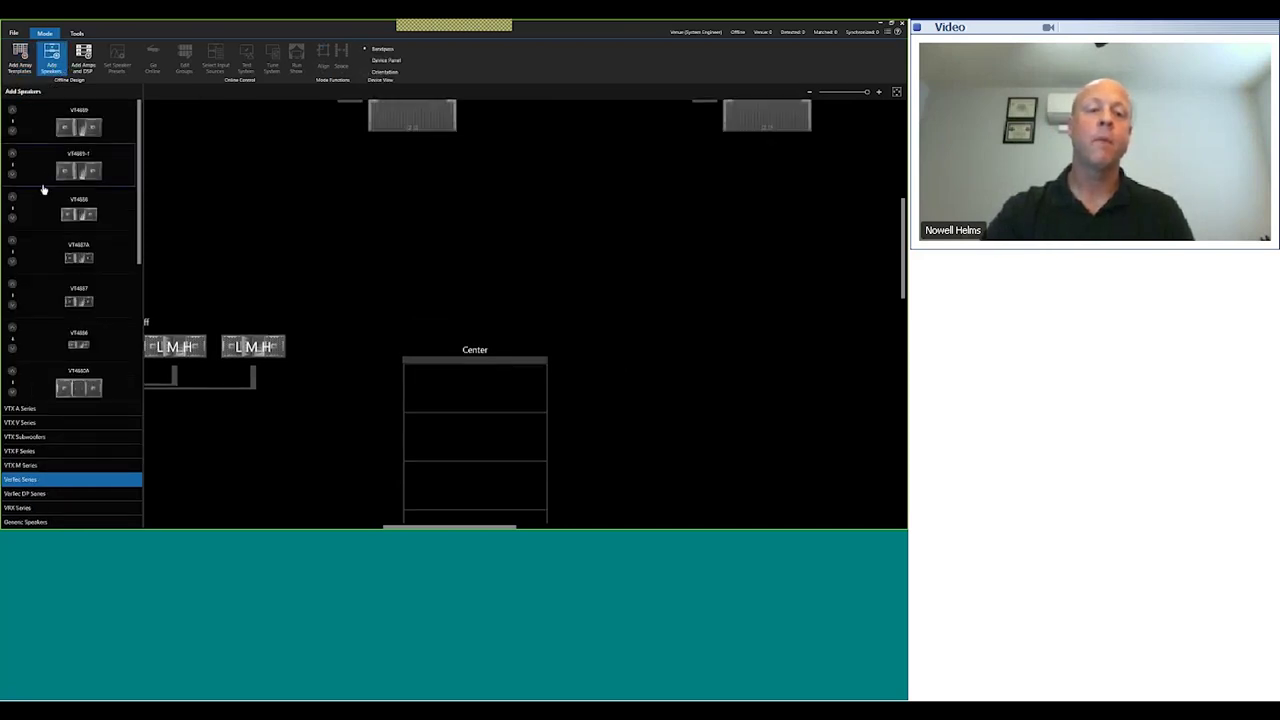
Step: Drop six VT4886 cabinets into the empty Center array and fit the design in view
click(15, 341)
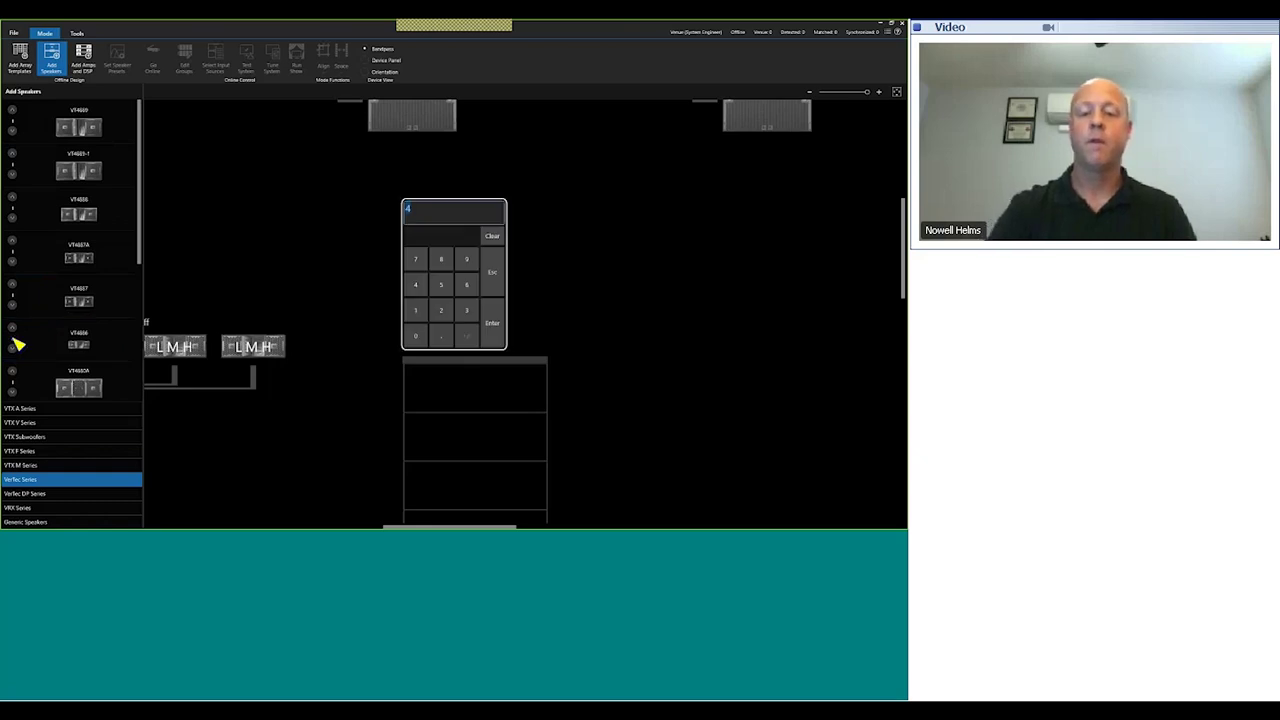
text(6)
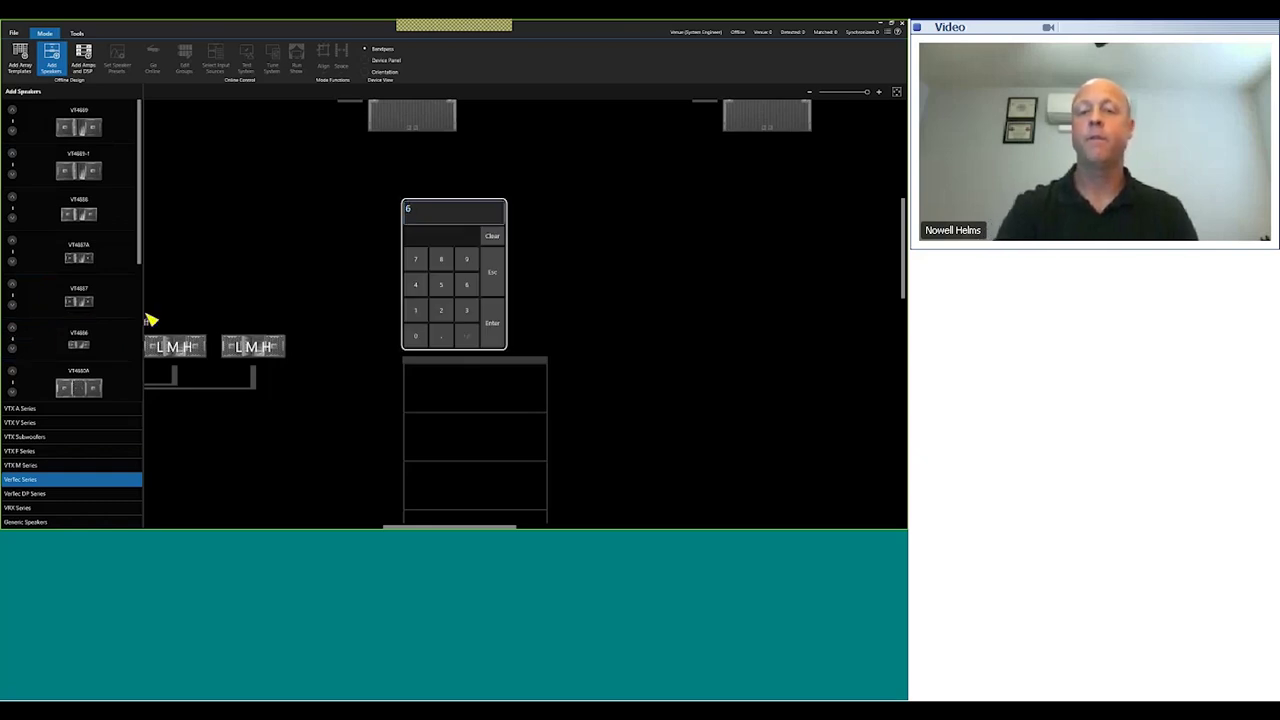
key(Return)
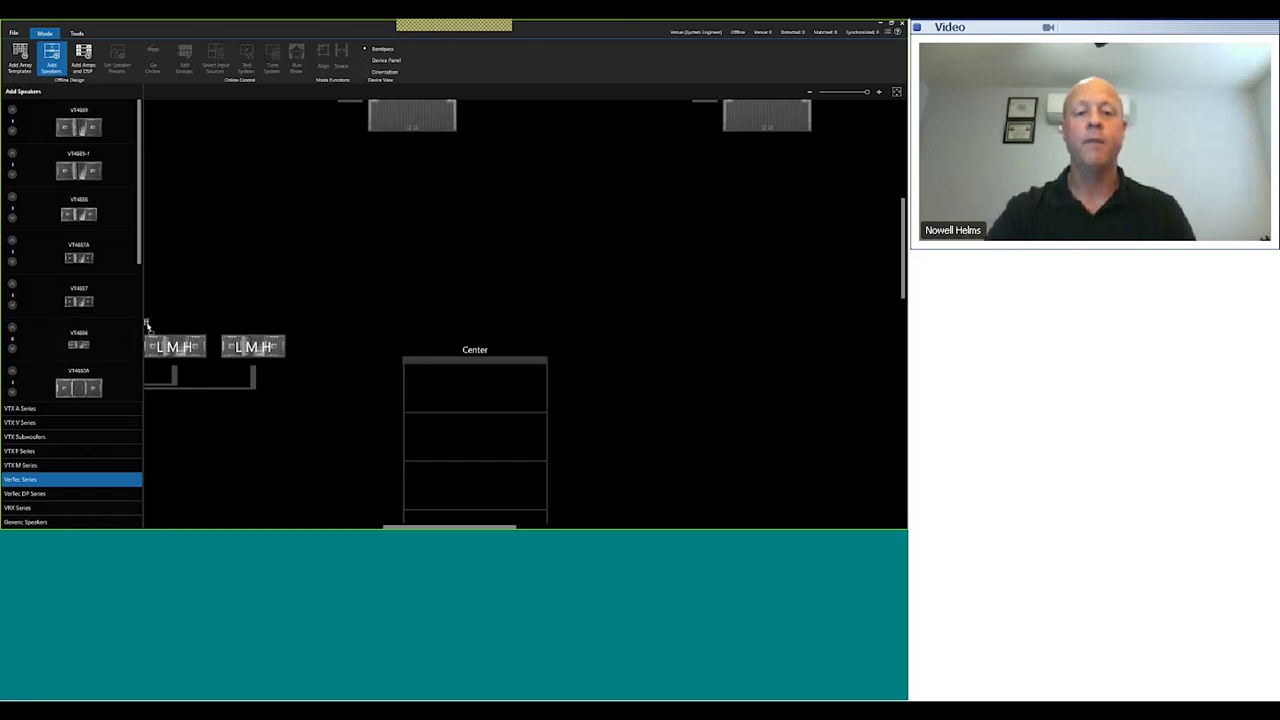
click(437, 383)
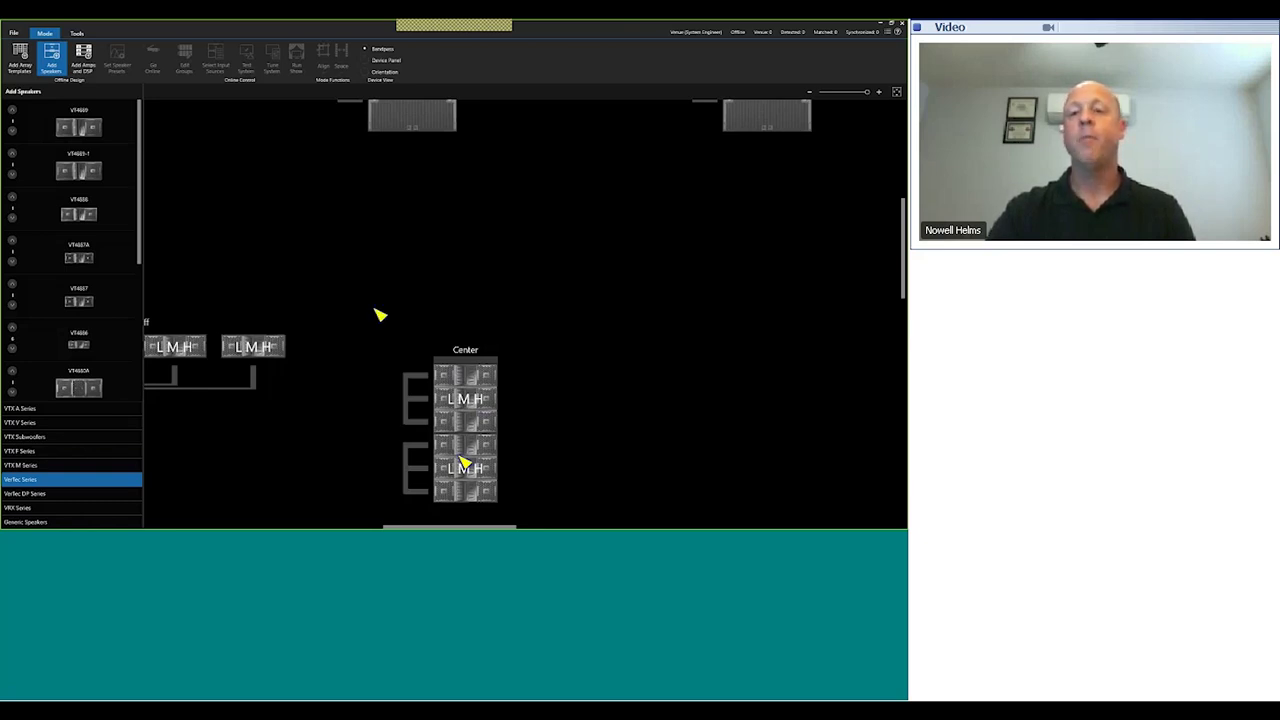
click(897, 93)
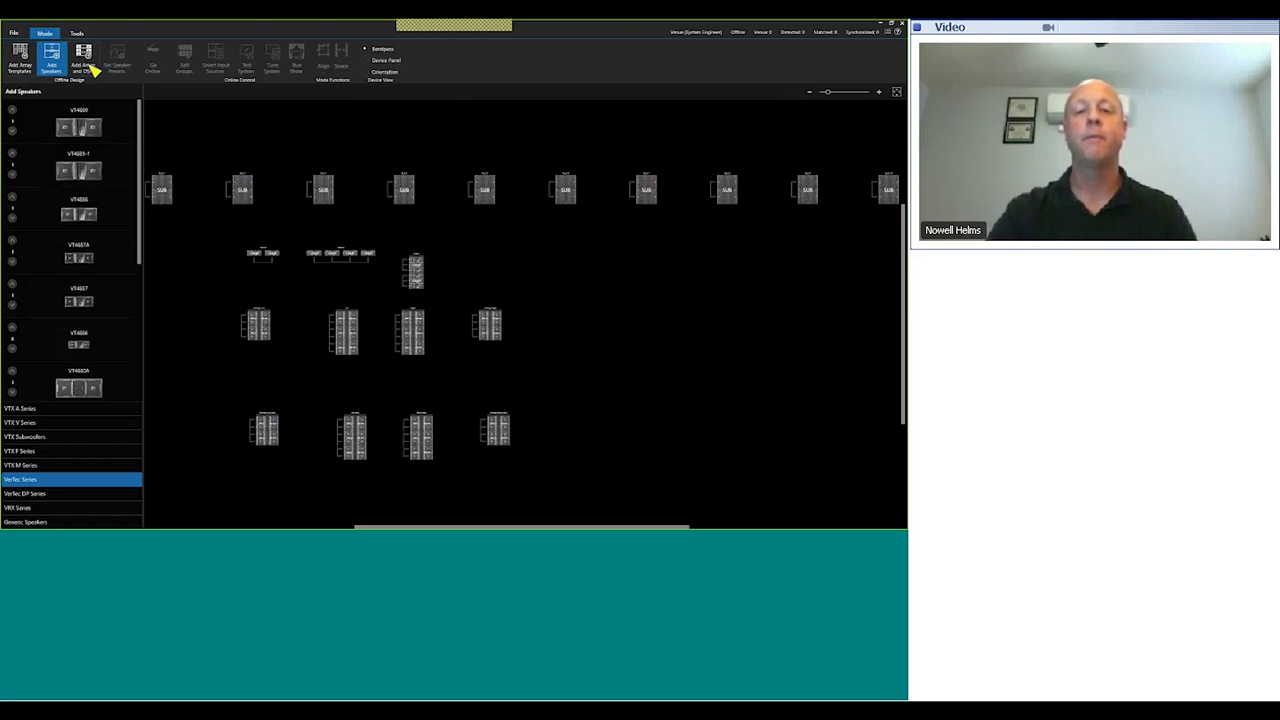
Step: Place a row of five amp racks, then paste a second row of five
click(86, 64)
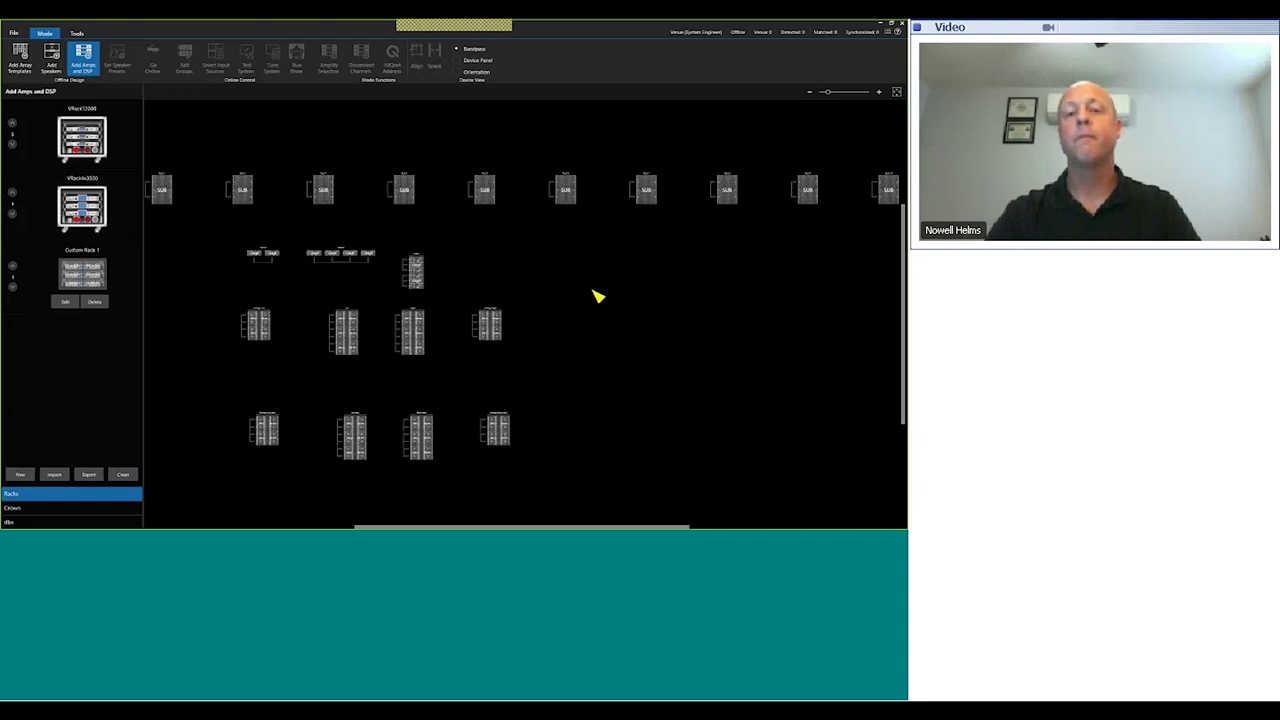
click(594, 293)
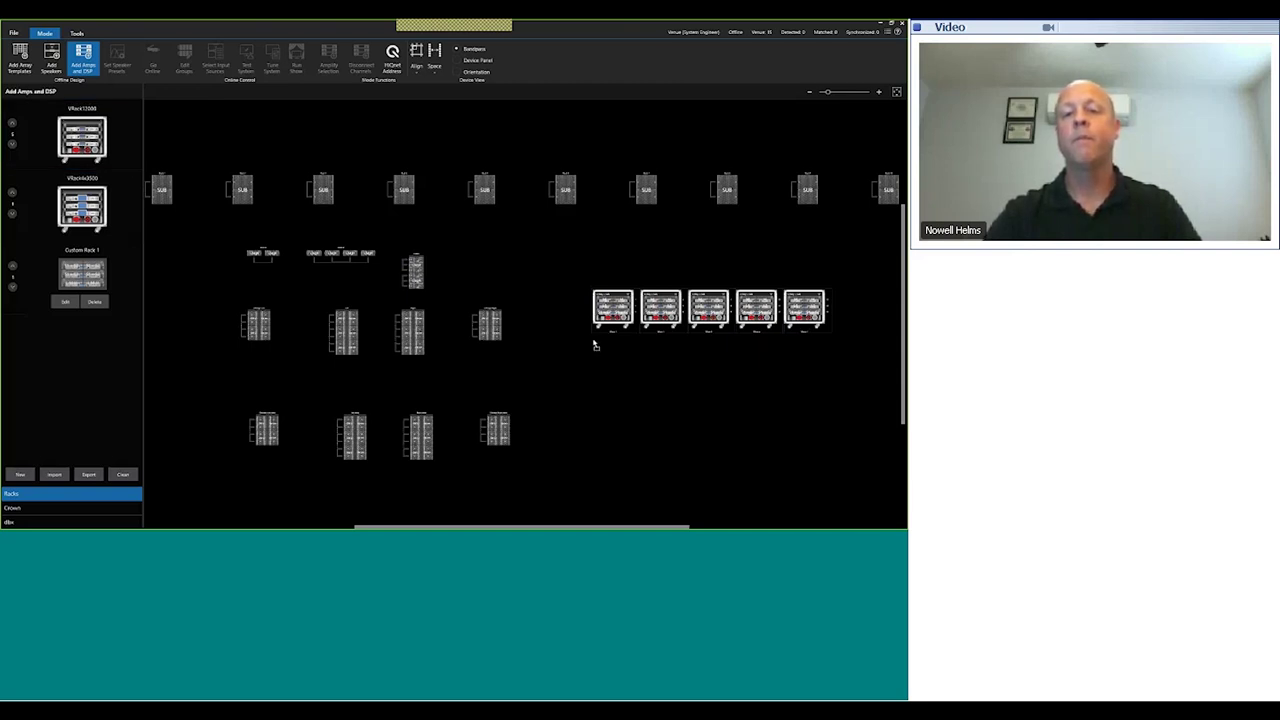
key(ctrl+v)
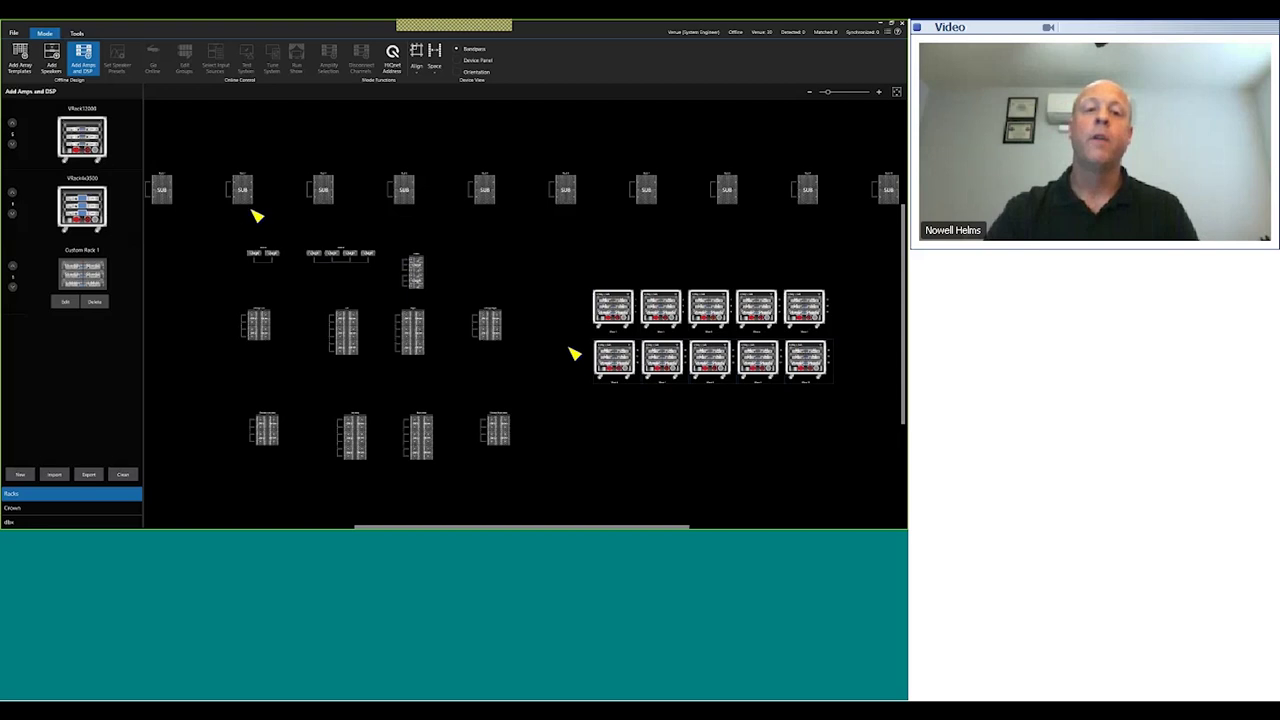
Step: Assign the first two subwoofers to VRack 1 and check its channels
click(162, 187)
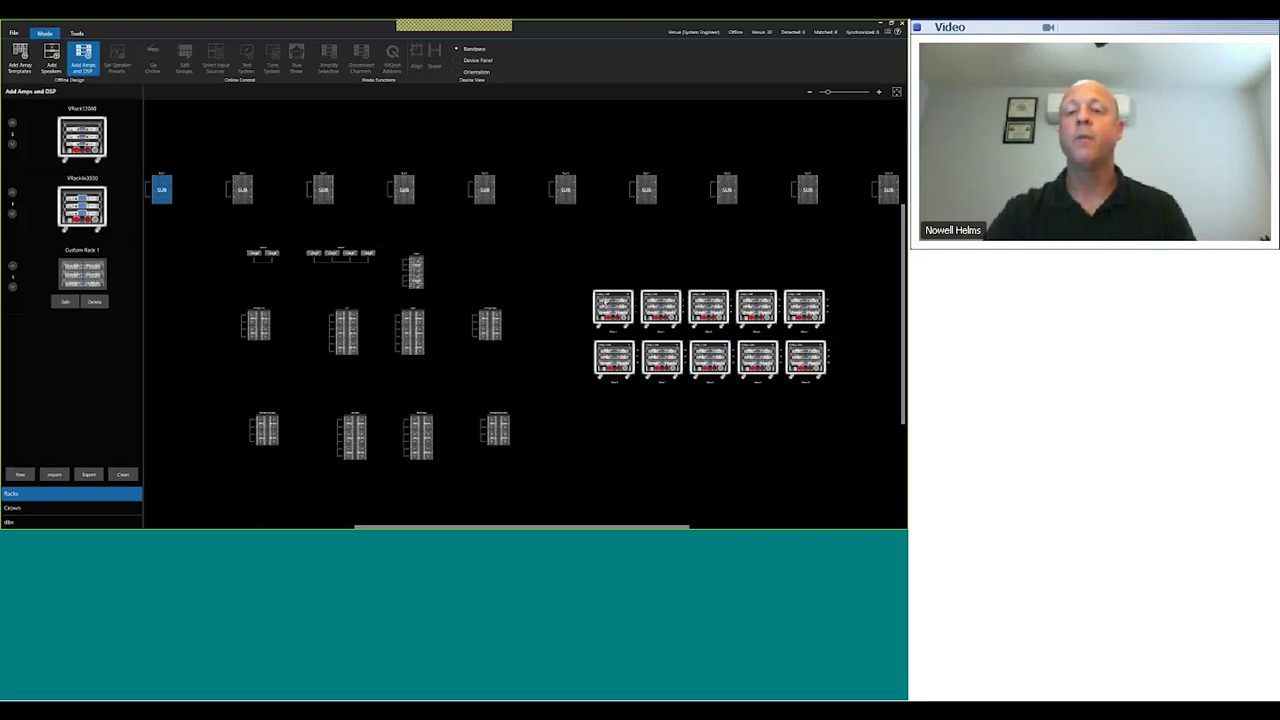
click(605, 302)
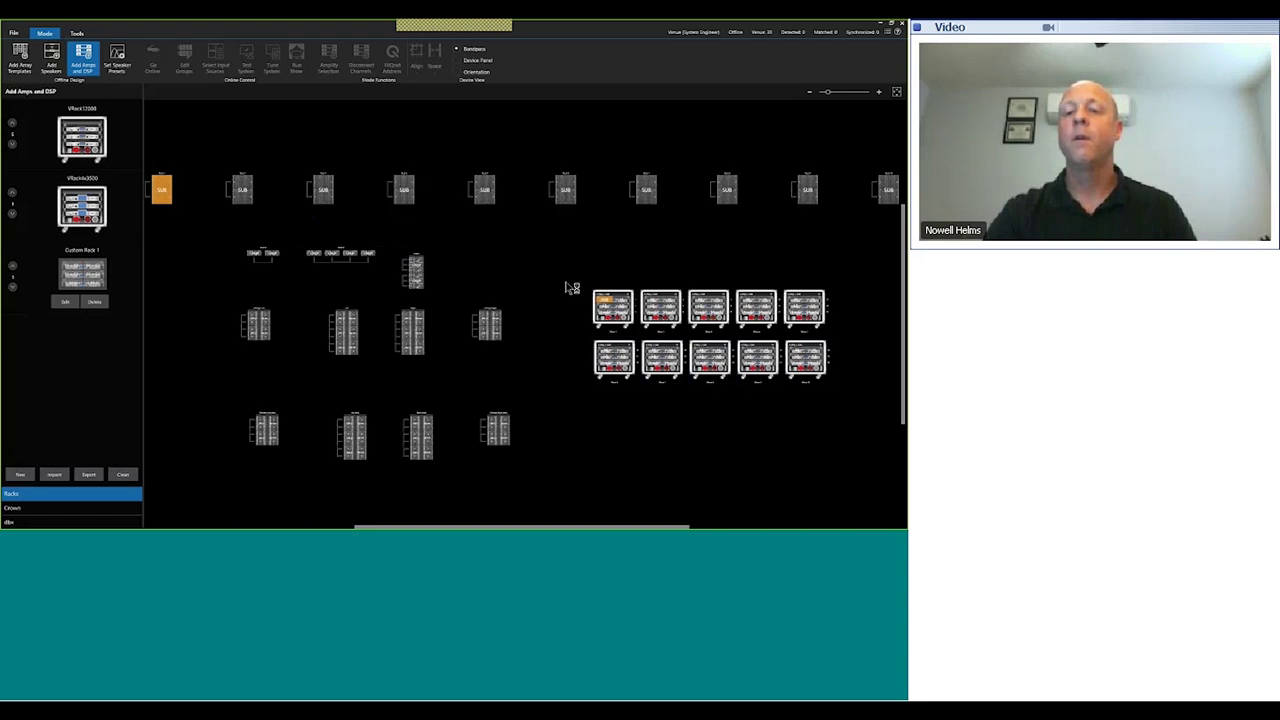
drag(662, 338, 571, 271)
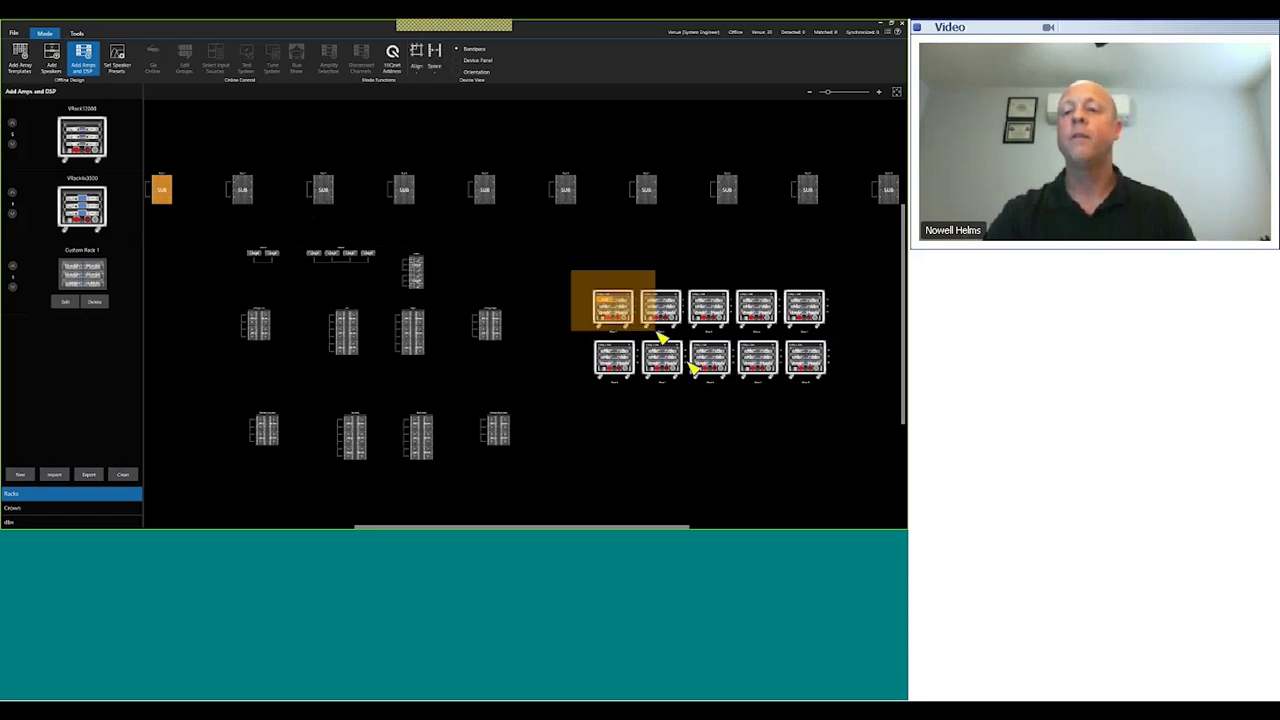
click(897, 92)
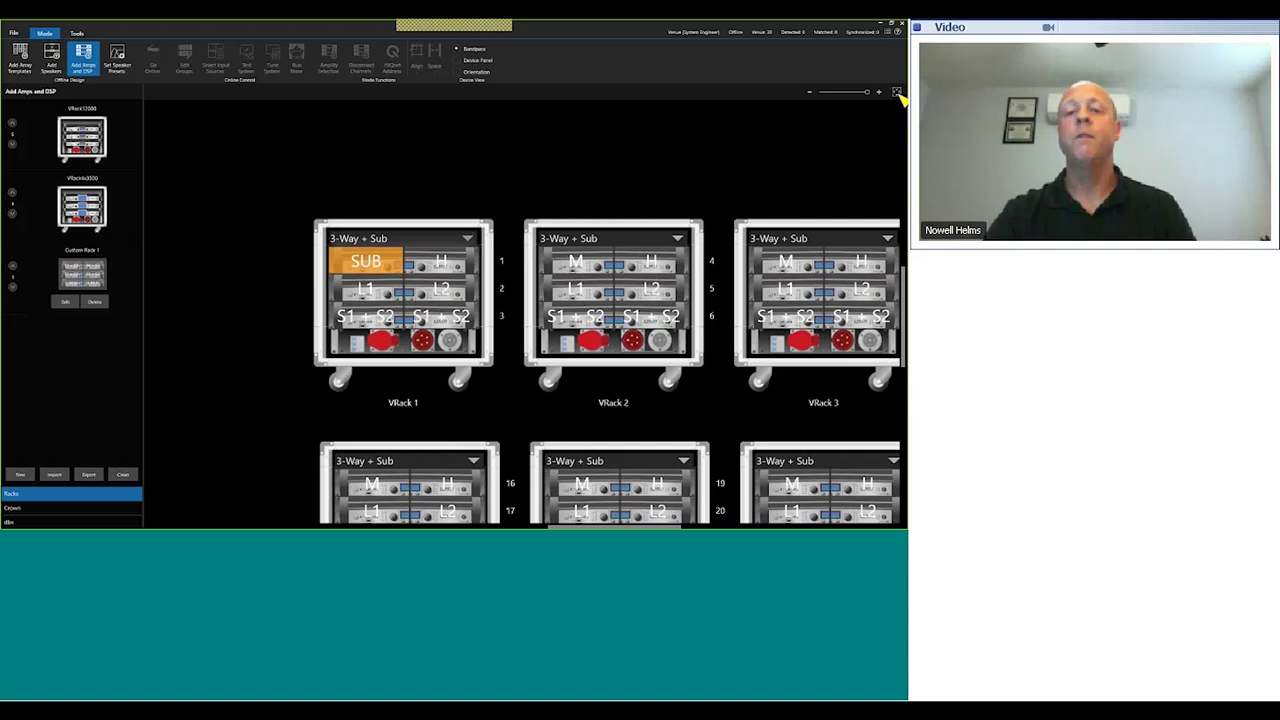
click(897, 92)
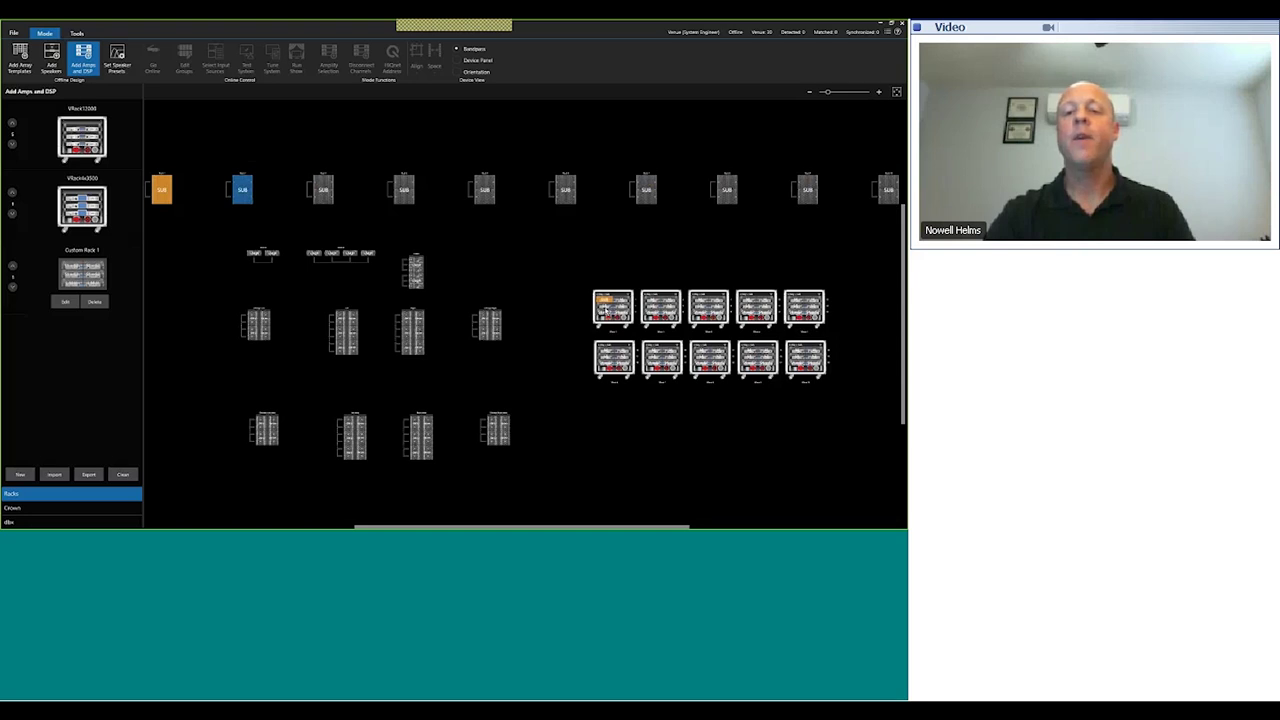
click(608, 311)
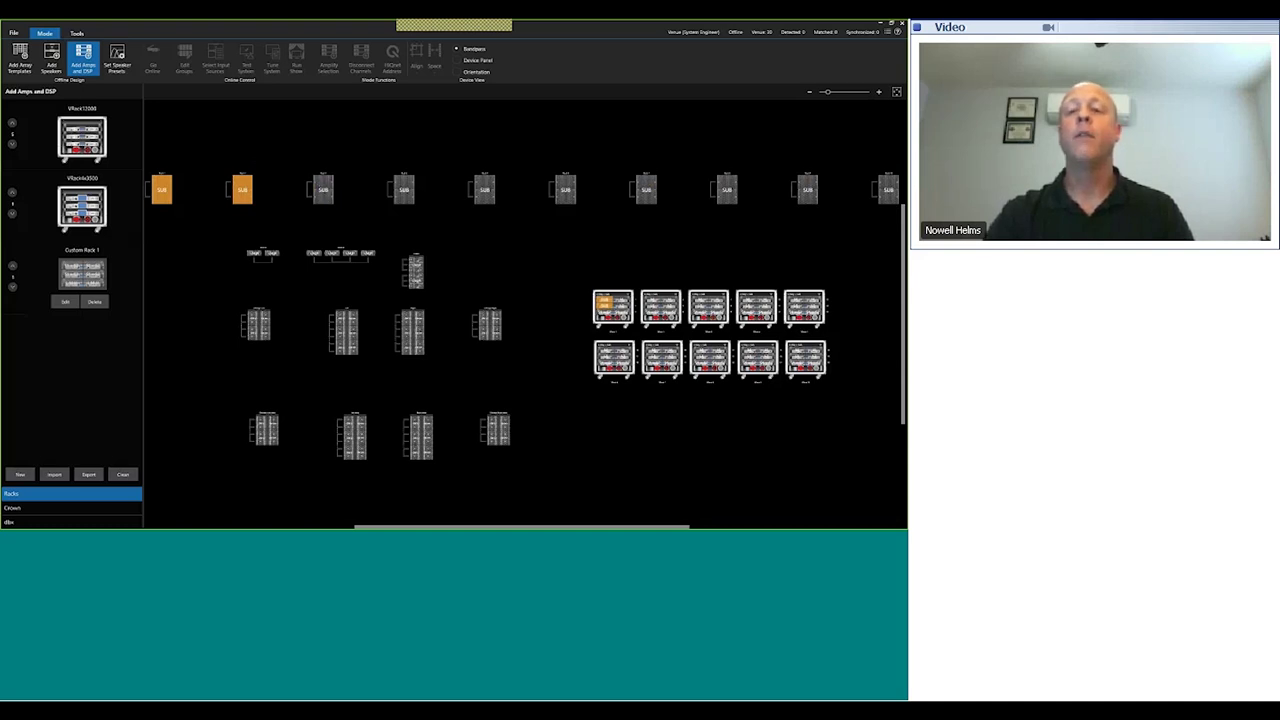
Step: Assign subwoofers three through six to the first amp rack
click(322, 188)
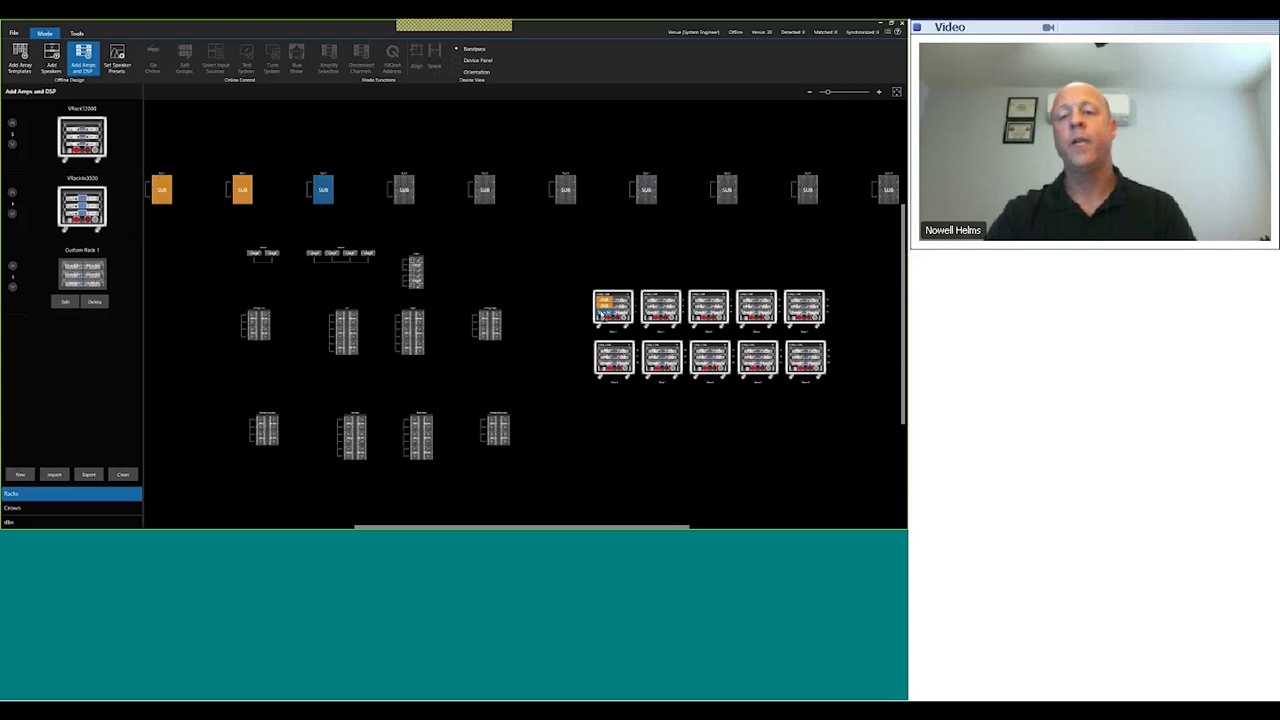
click(605, 315)
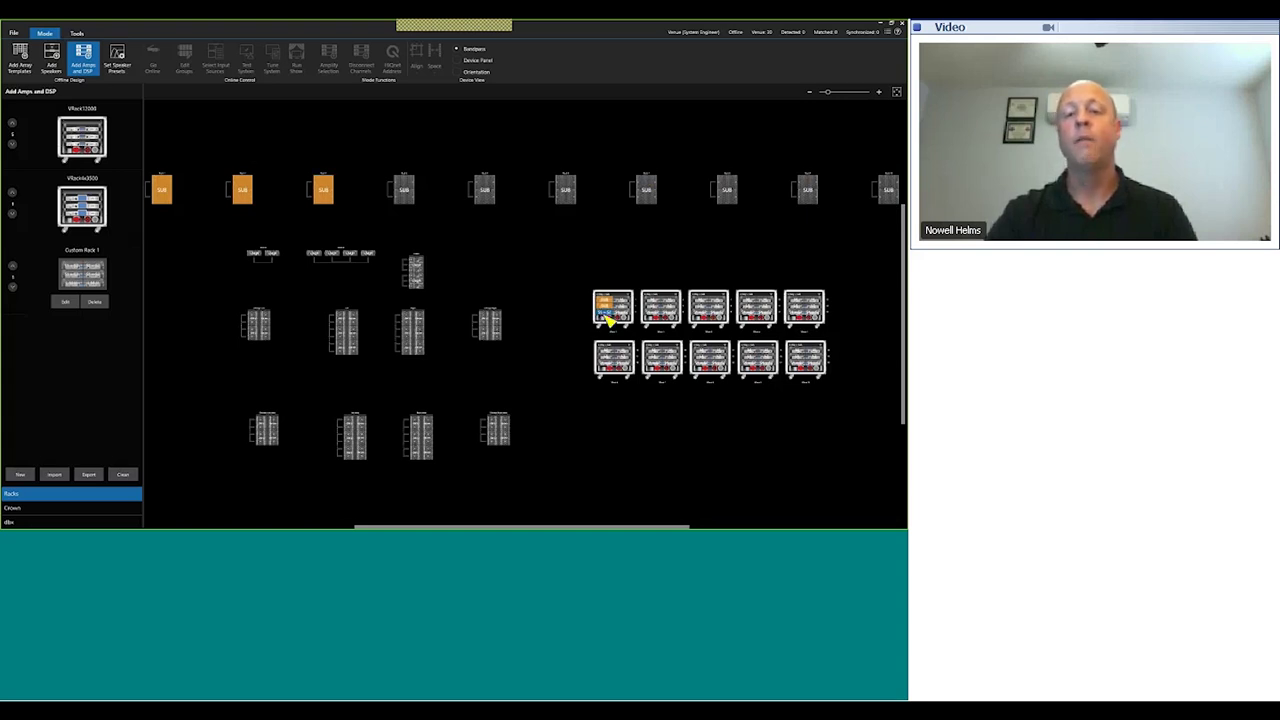
click(405, 189)
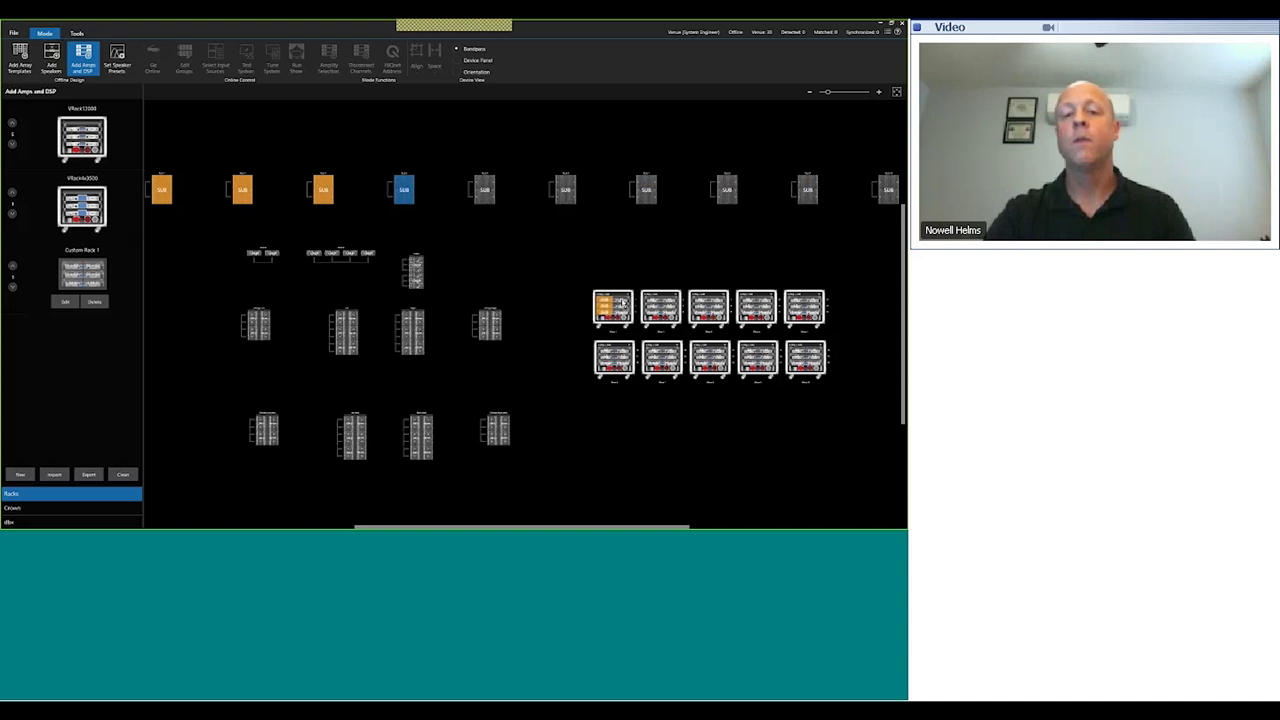
click(623, 303)
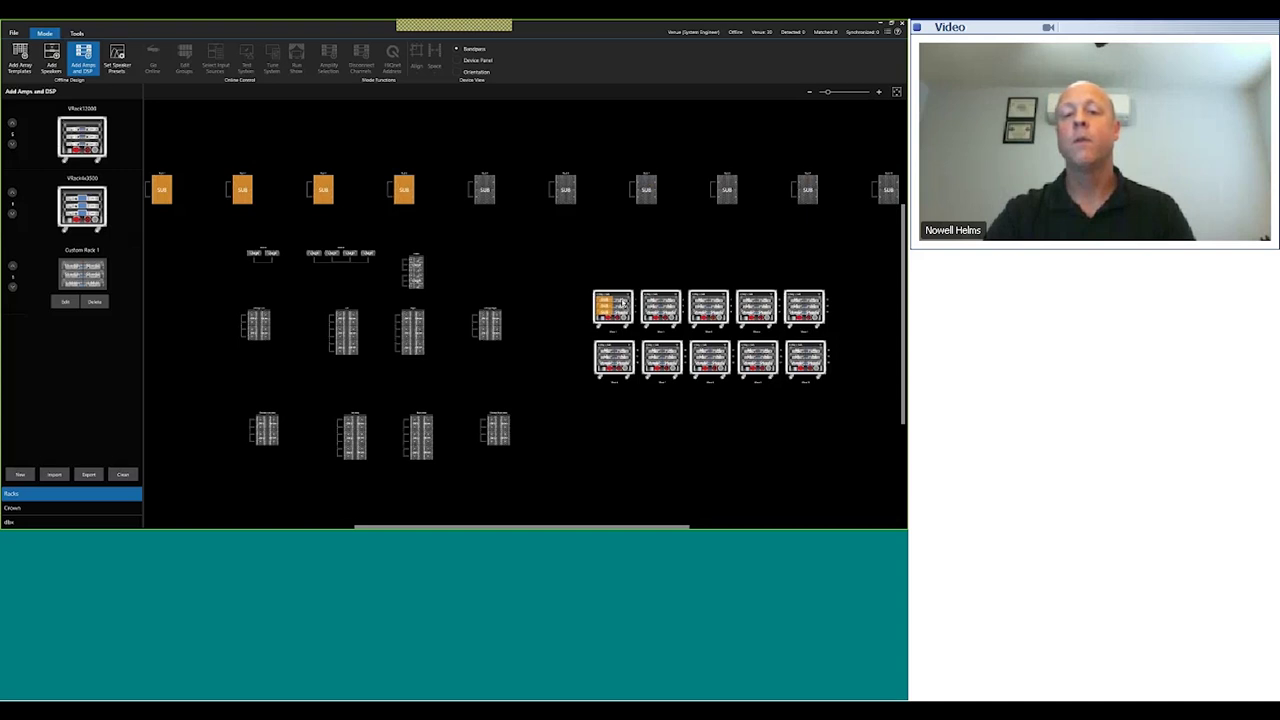
click(485, 189)
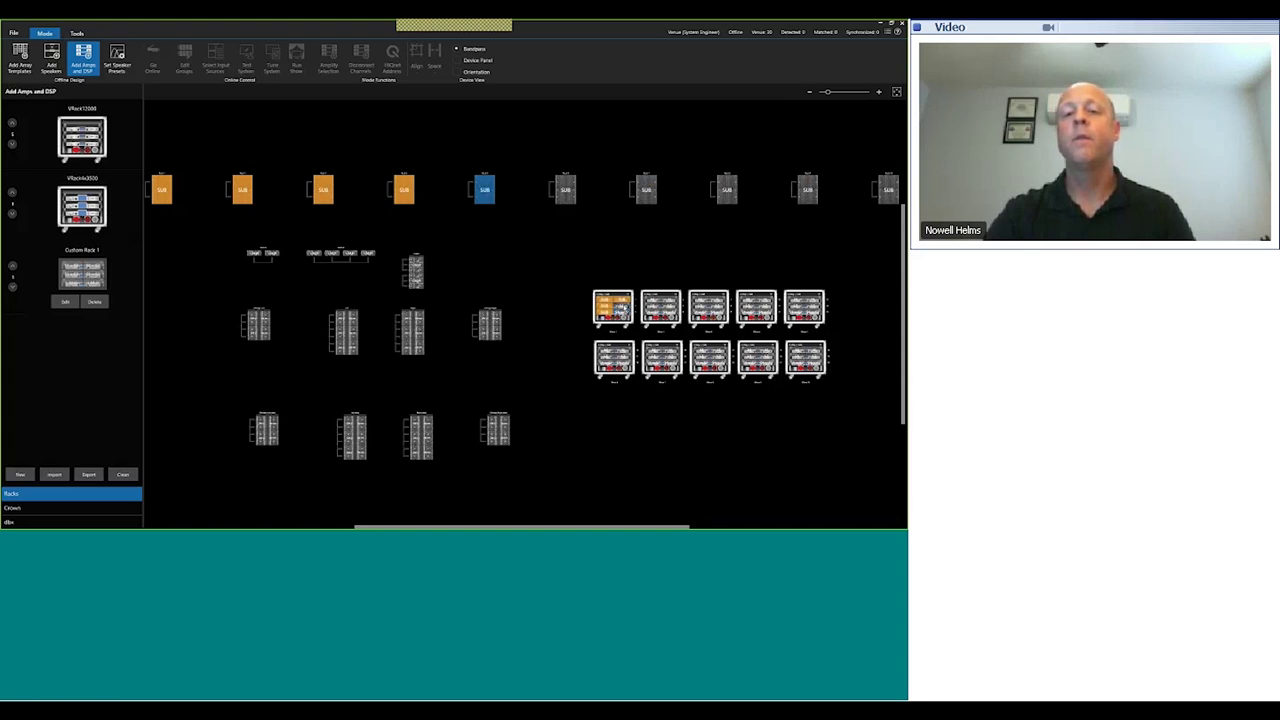
click(622, 307)
click(566, 190)
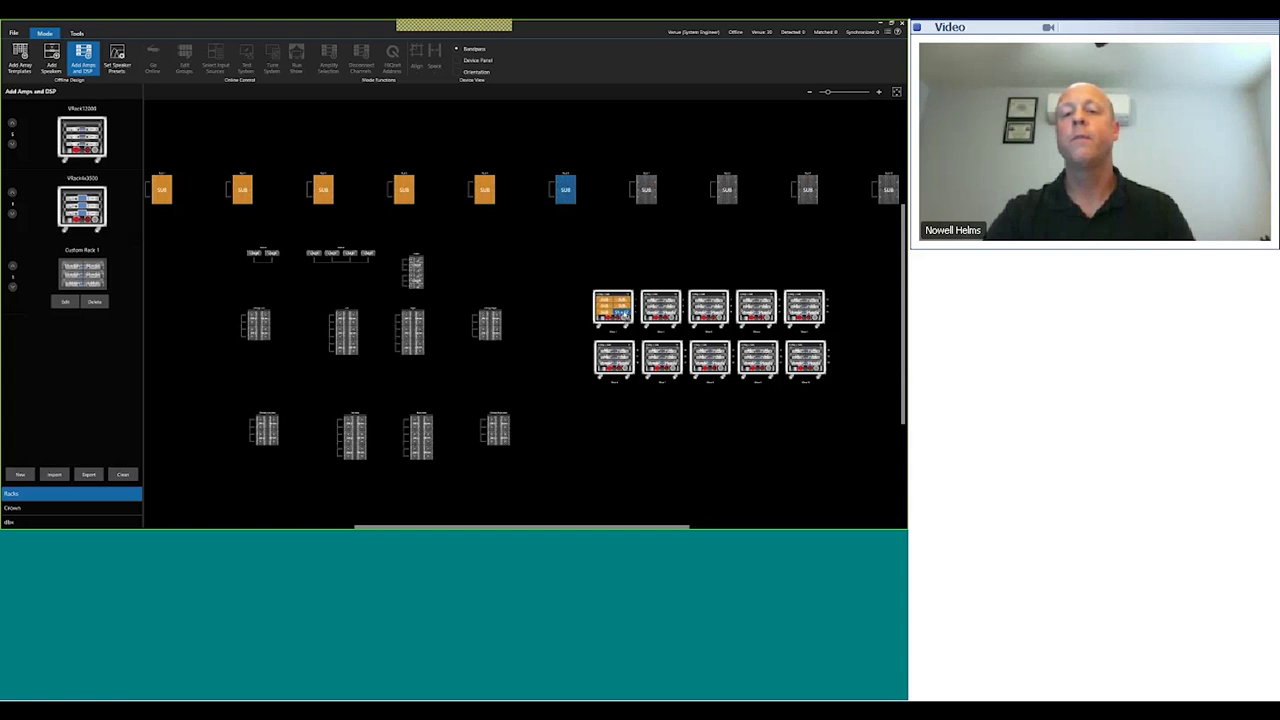
click(618, 312)
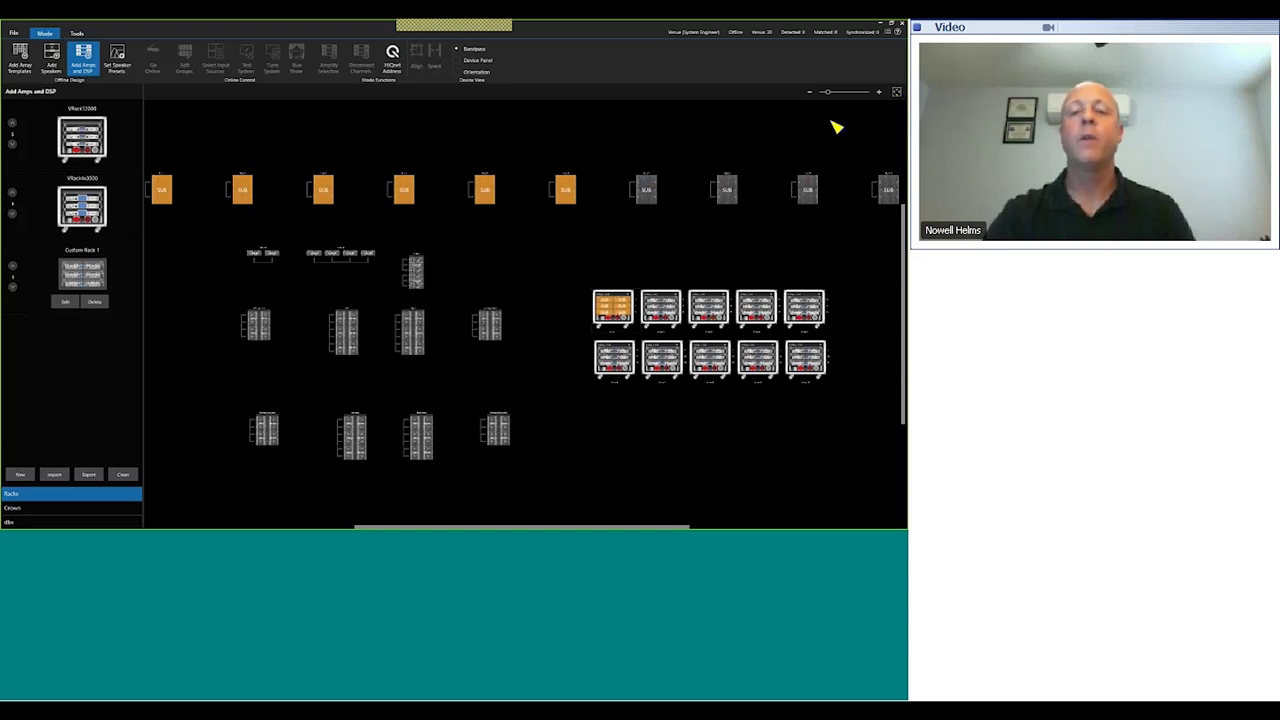
Step: Assign the seventh and eighth subwoofers to the second amp rack
scroll(670, 192, up, 5)
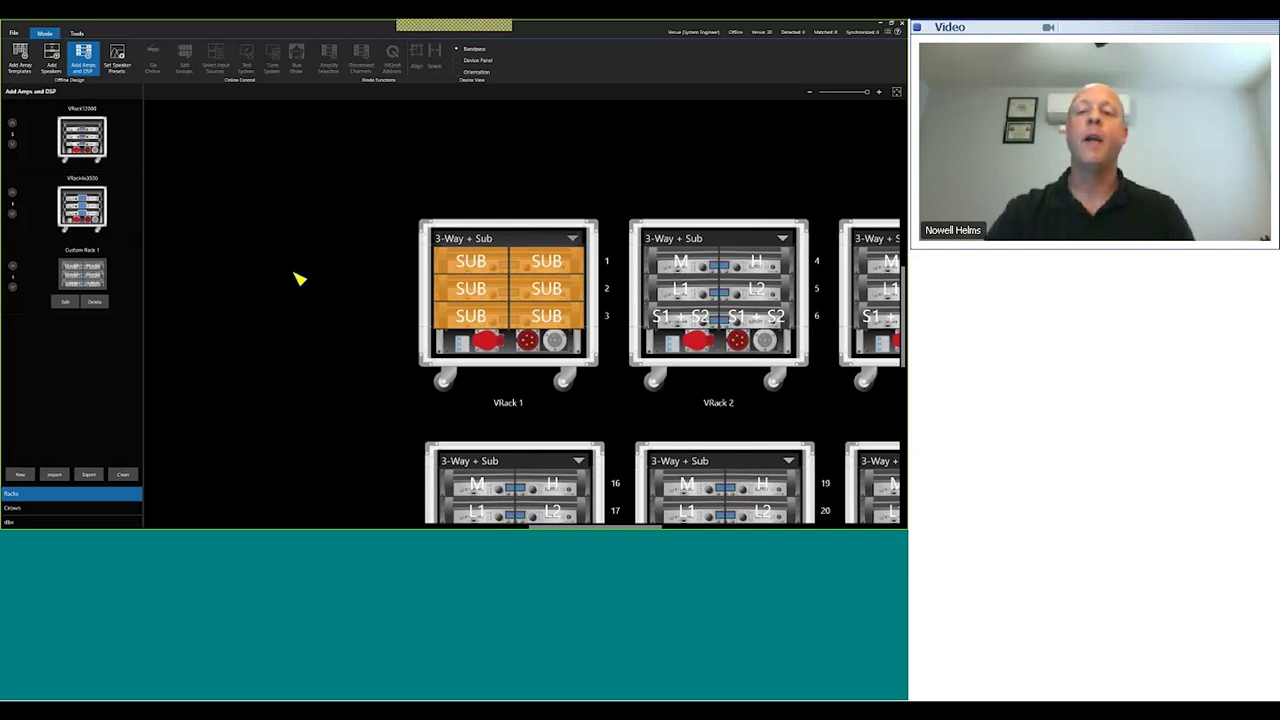
click(897, 92)
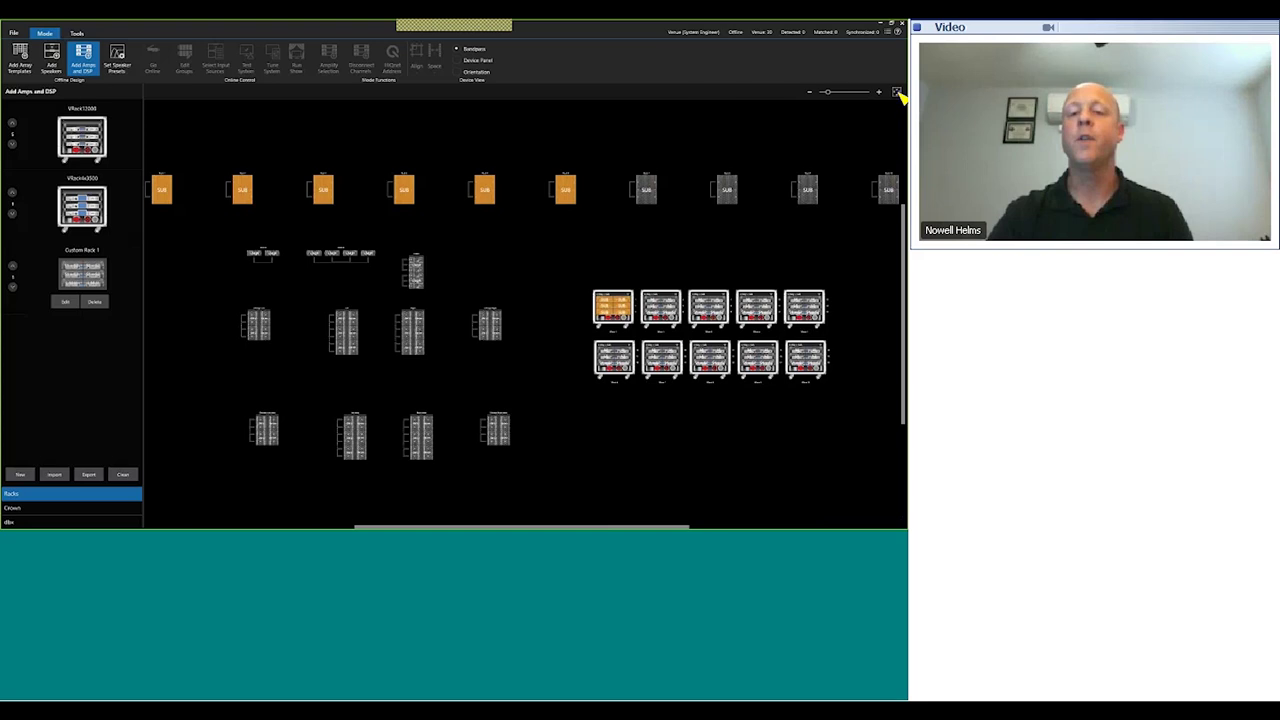
click(647, 189)
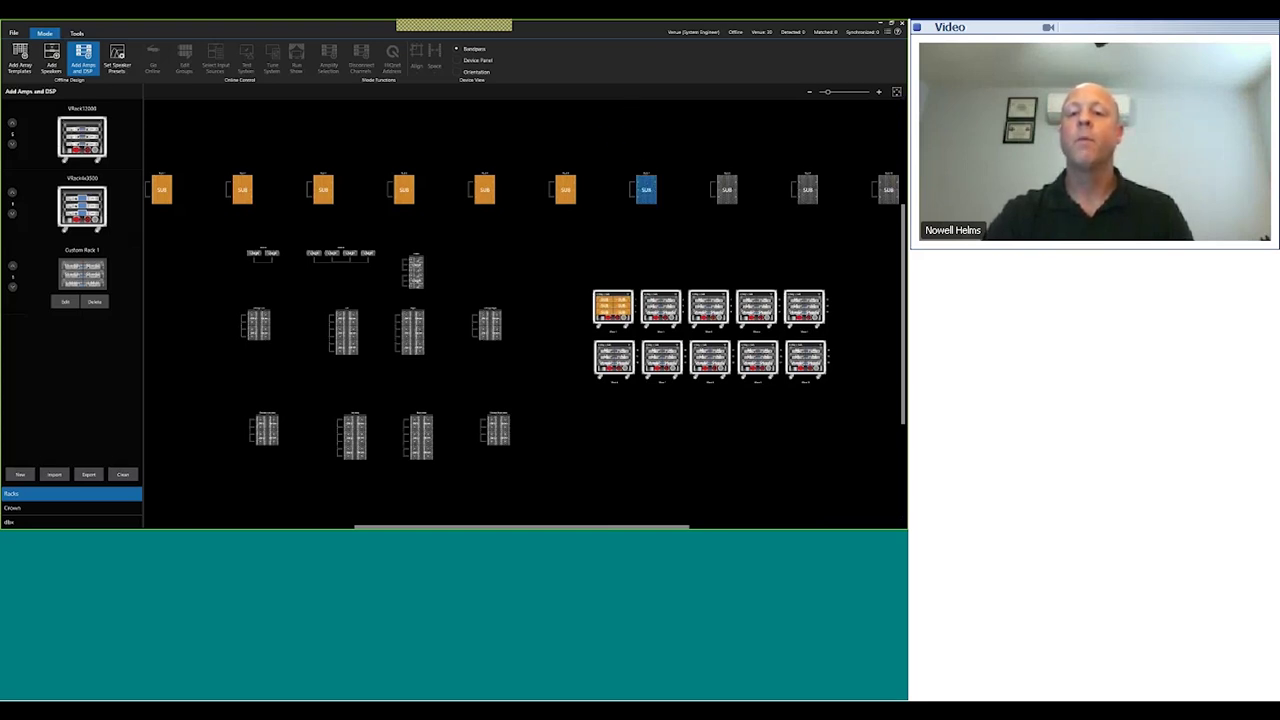
click(608, 355)
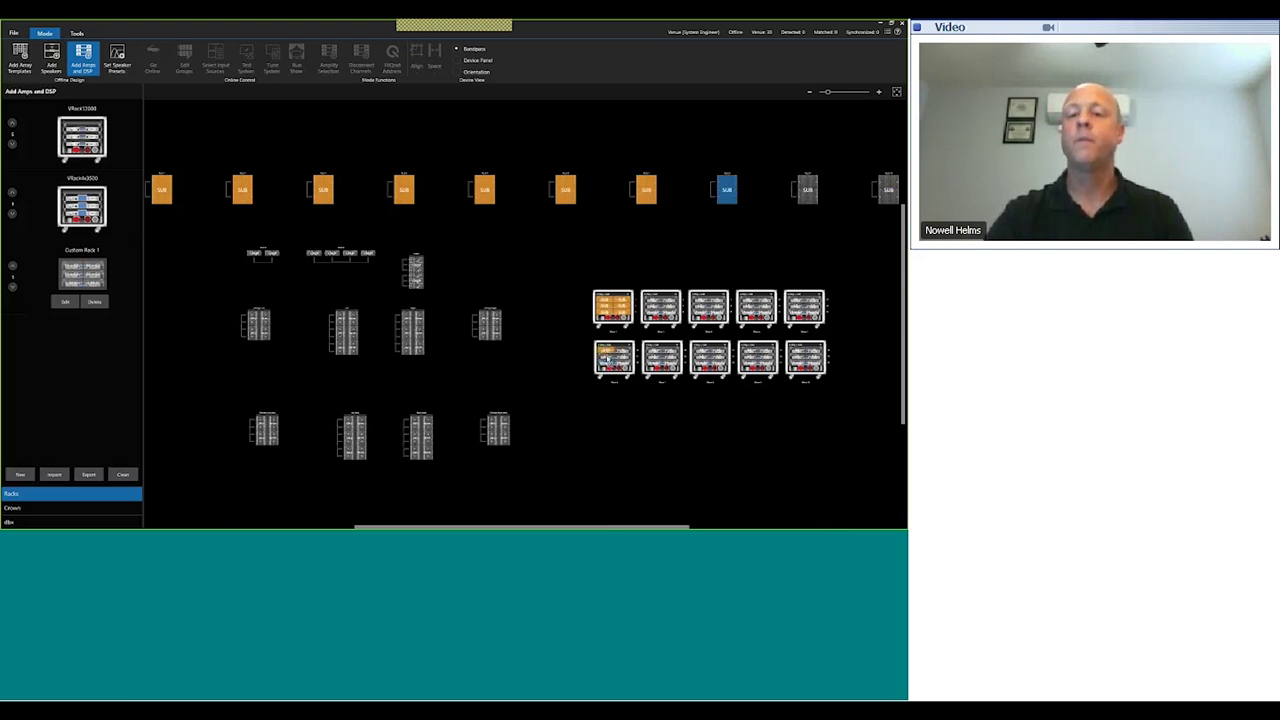
click(608, 358)
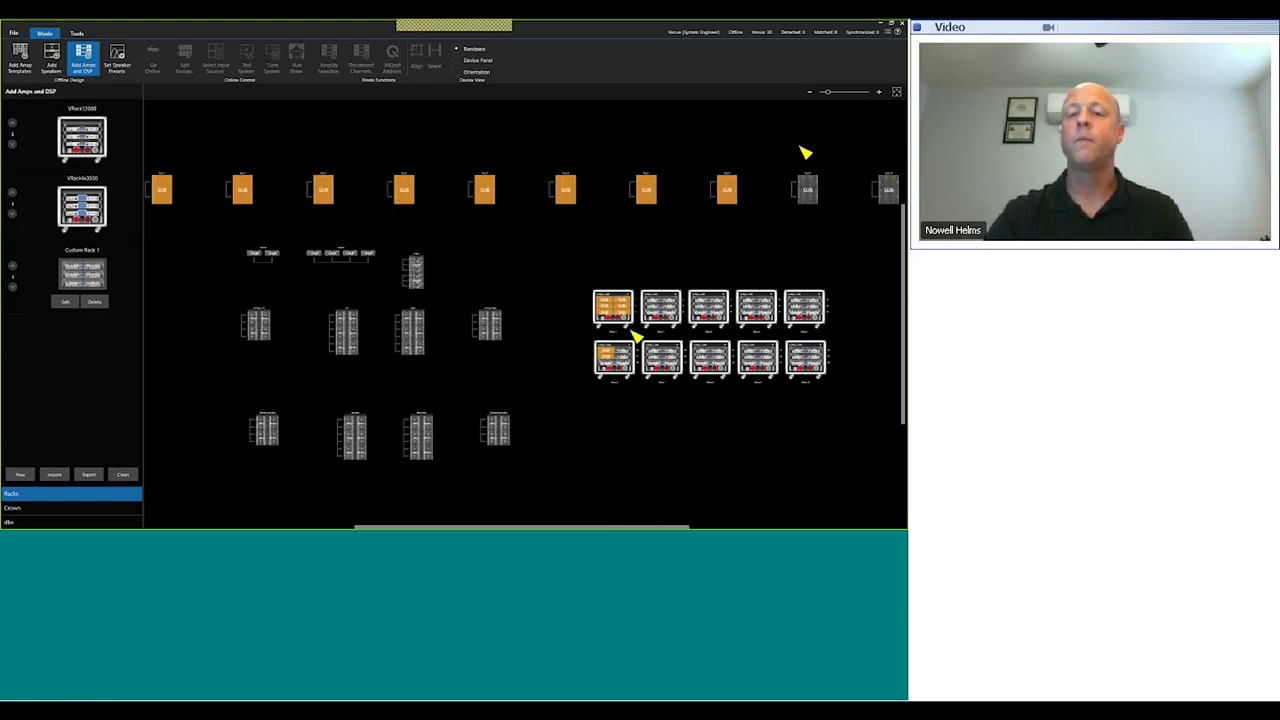
Step: Disconnect SUB 9 from its amp channels and assign SUB 10 to a lower-row amp channel
click(809, 190)
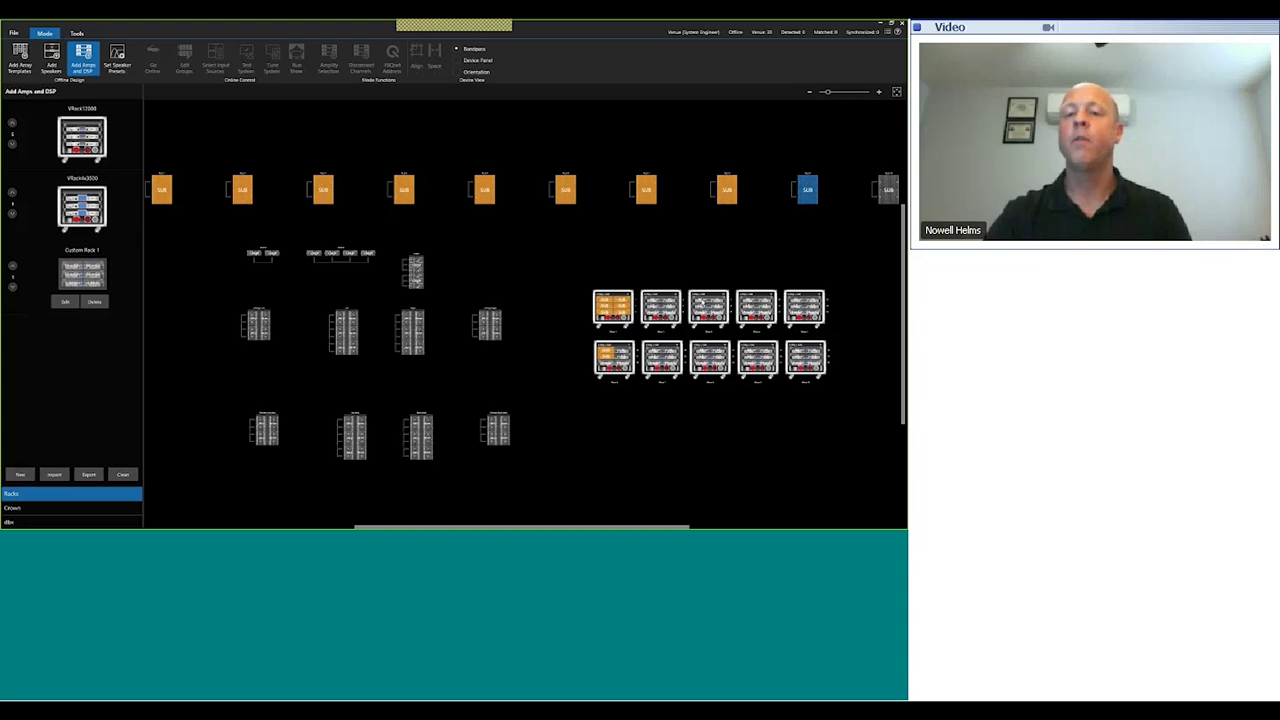
click(806, 182)
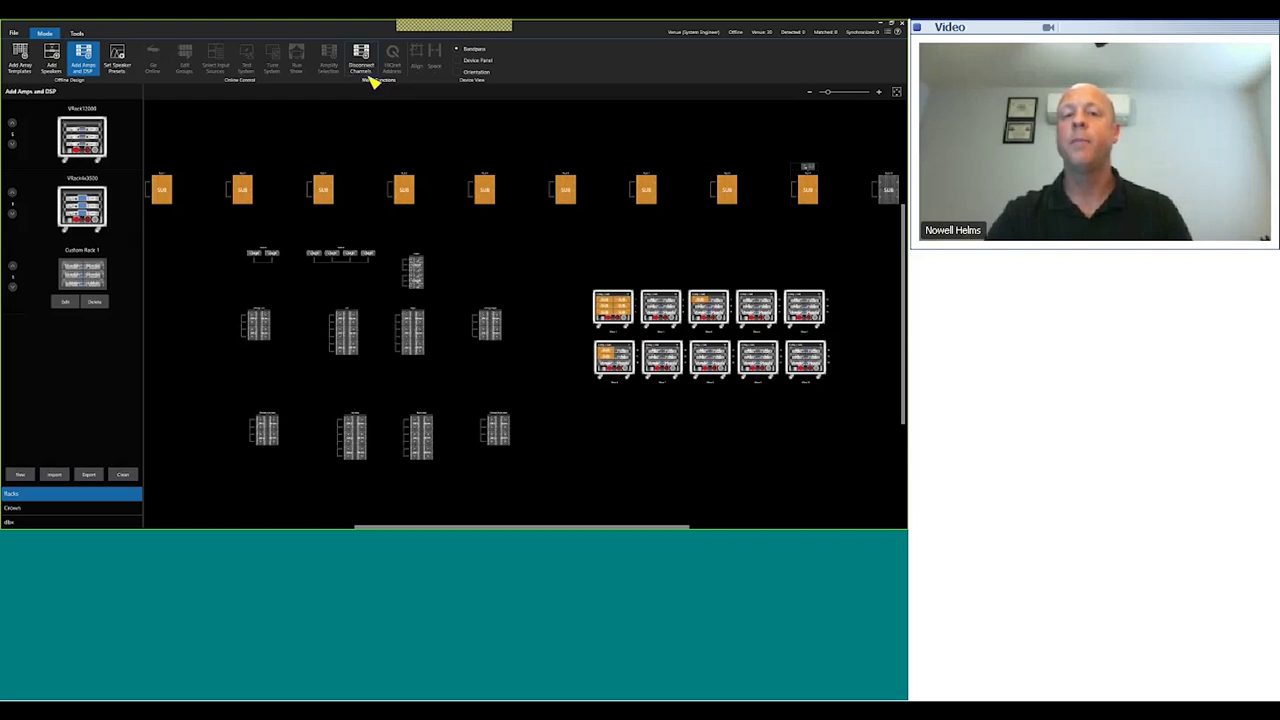
click(552, 134)
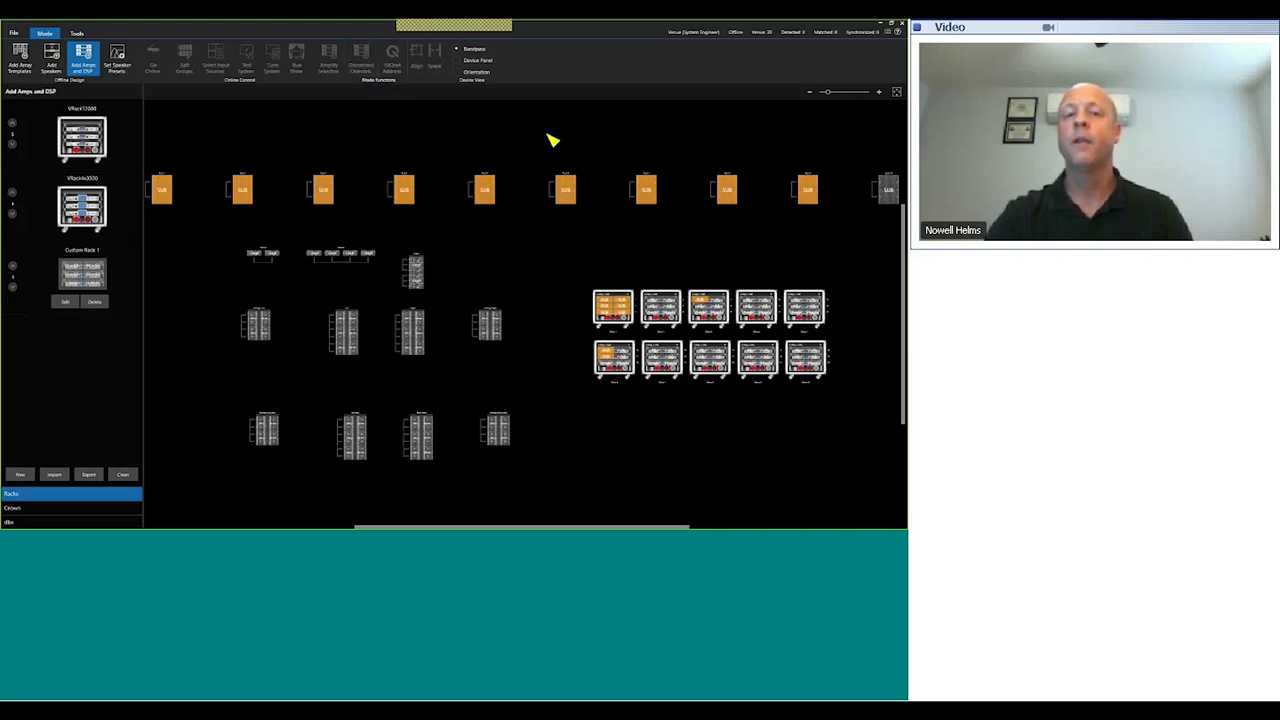
click(808, 183)
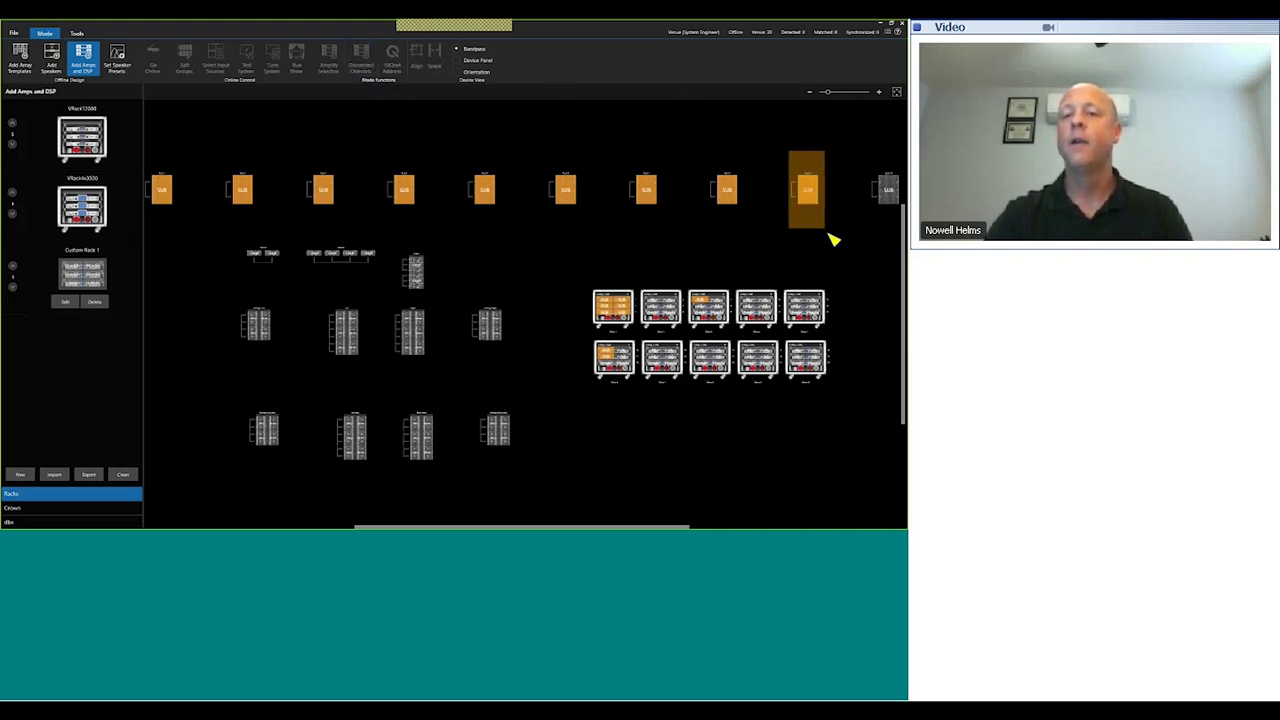
click(365, 68)
click(810, 193)
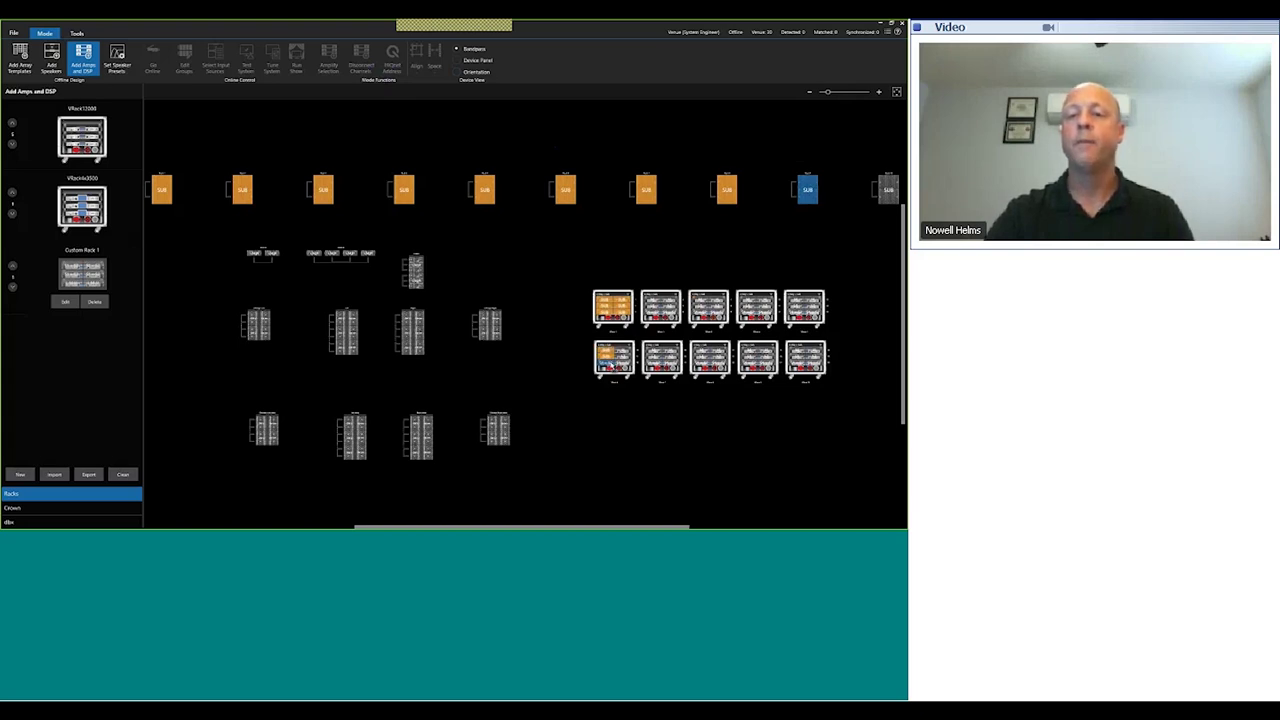
click(886, 193)
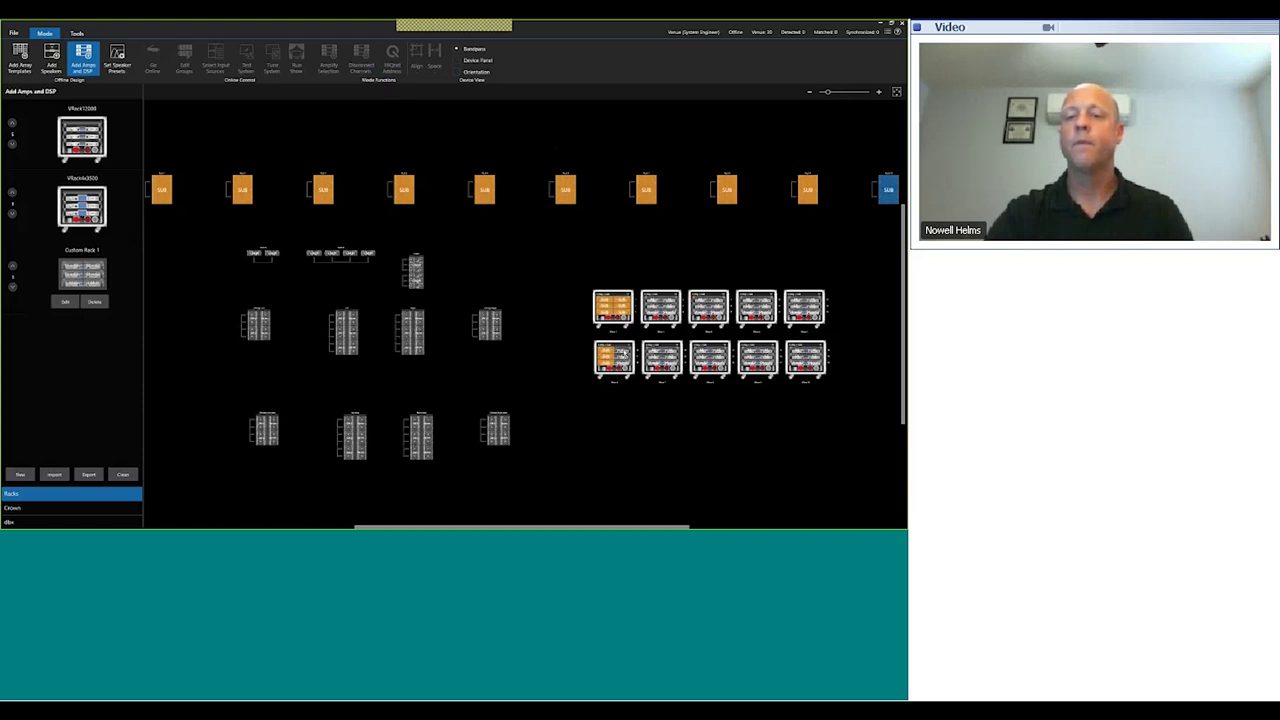
click(624, 352)
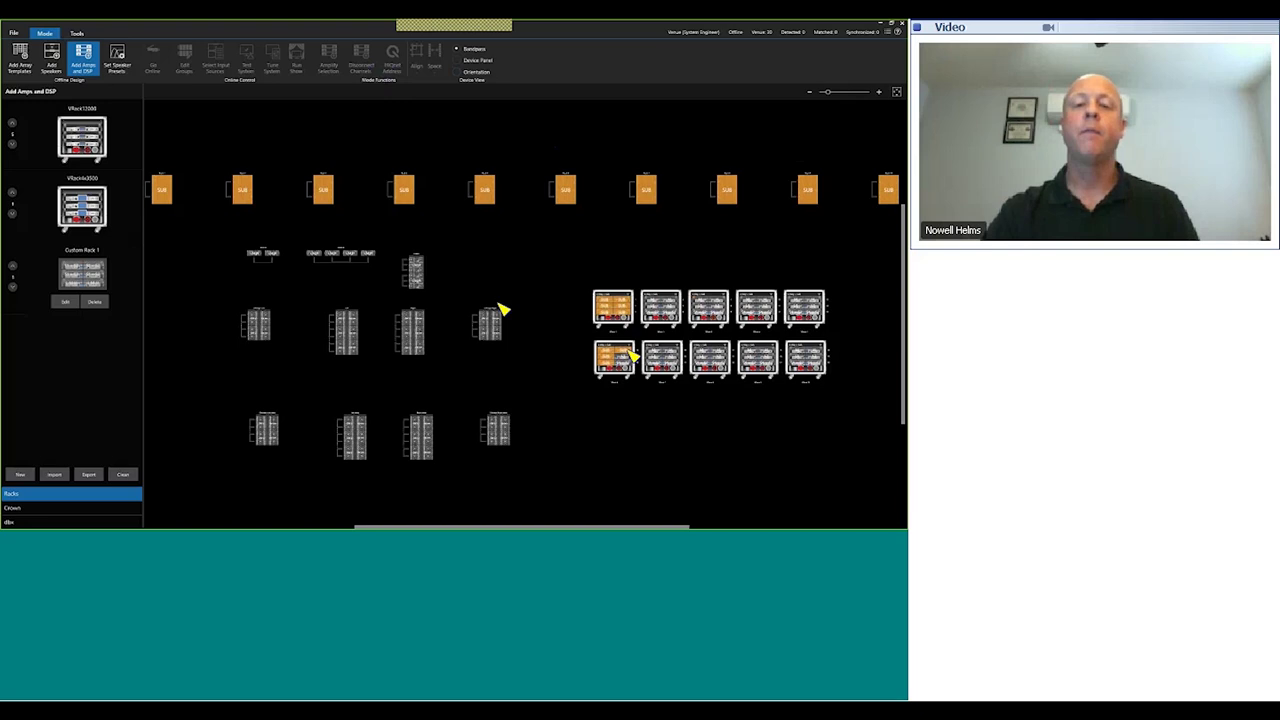
Step: Assign the second middle-row rack to the second top-row amp and the third to the second lower-row amp
click(341, 319)
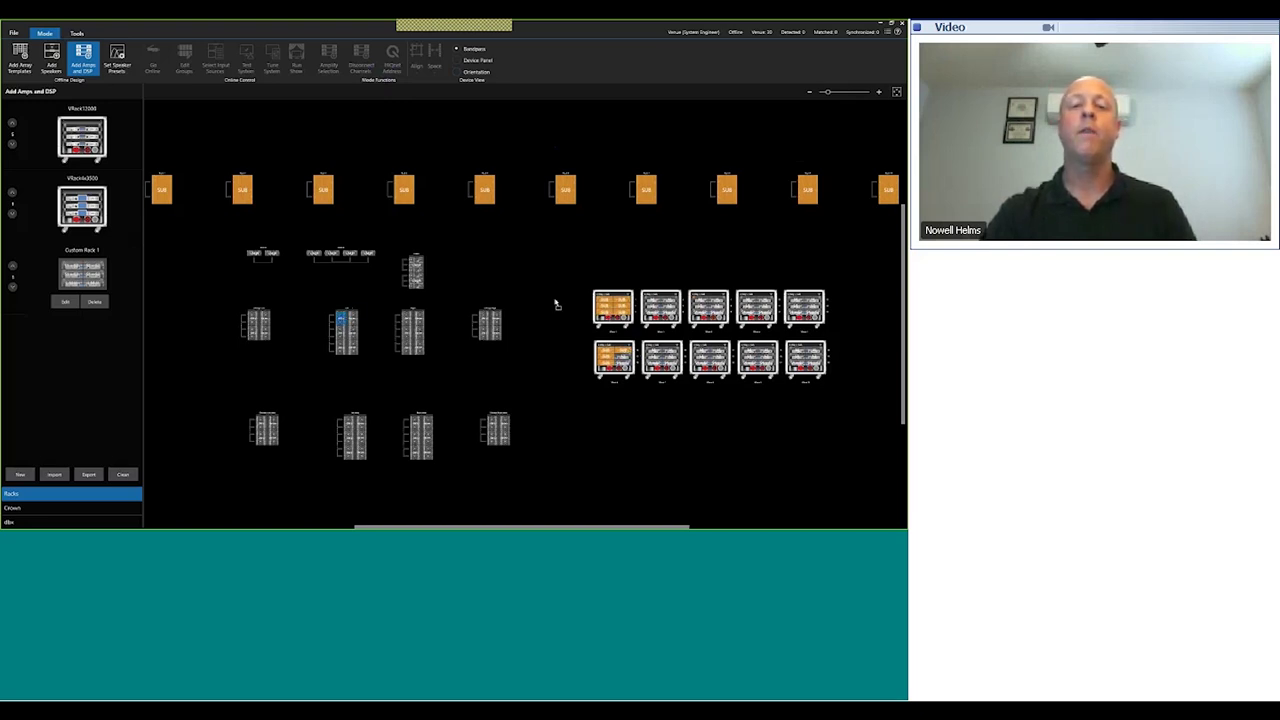
click(352, 318)
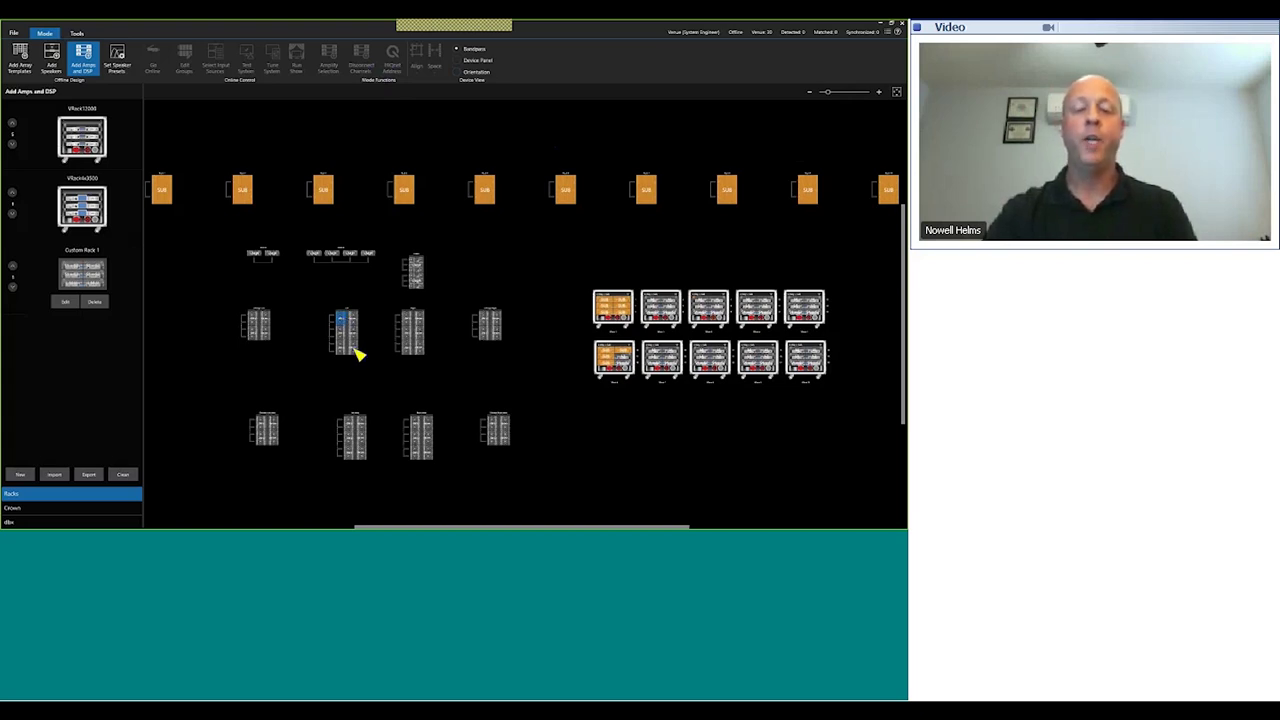
click(356, 352)
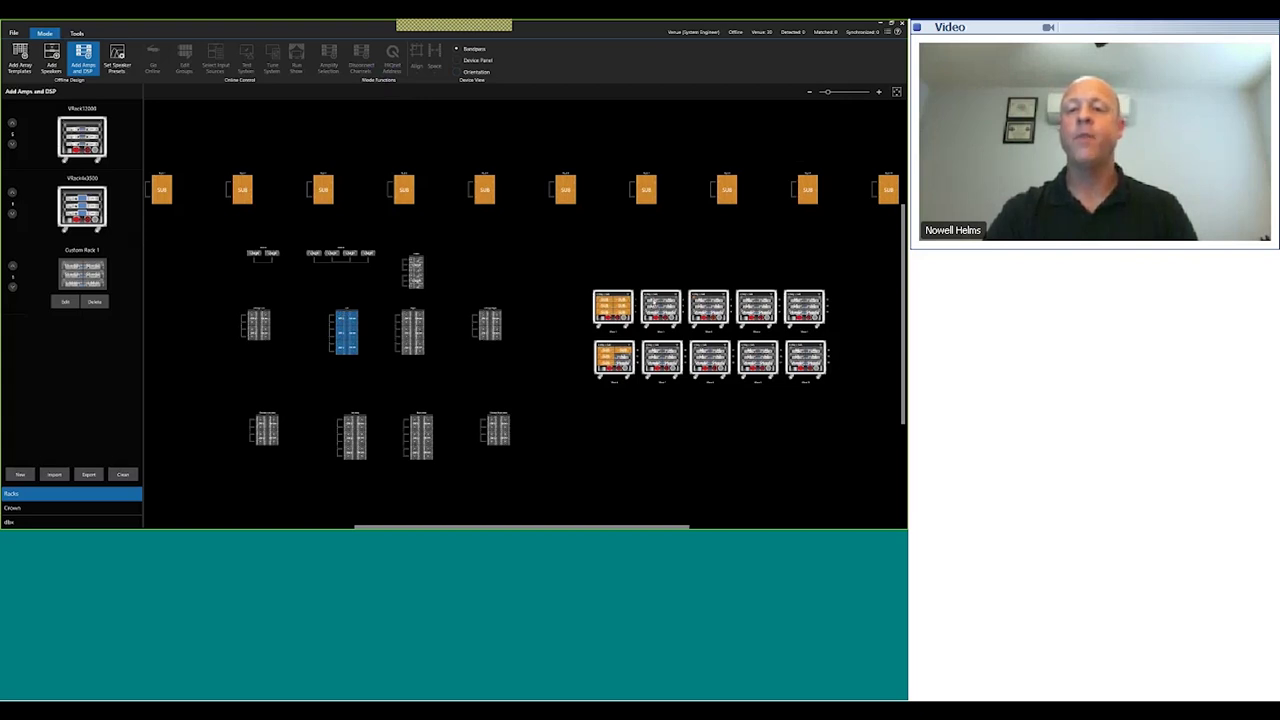
click(657, 303)
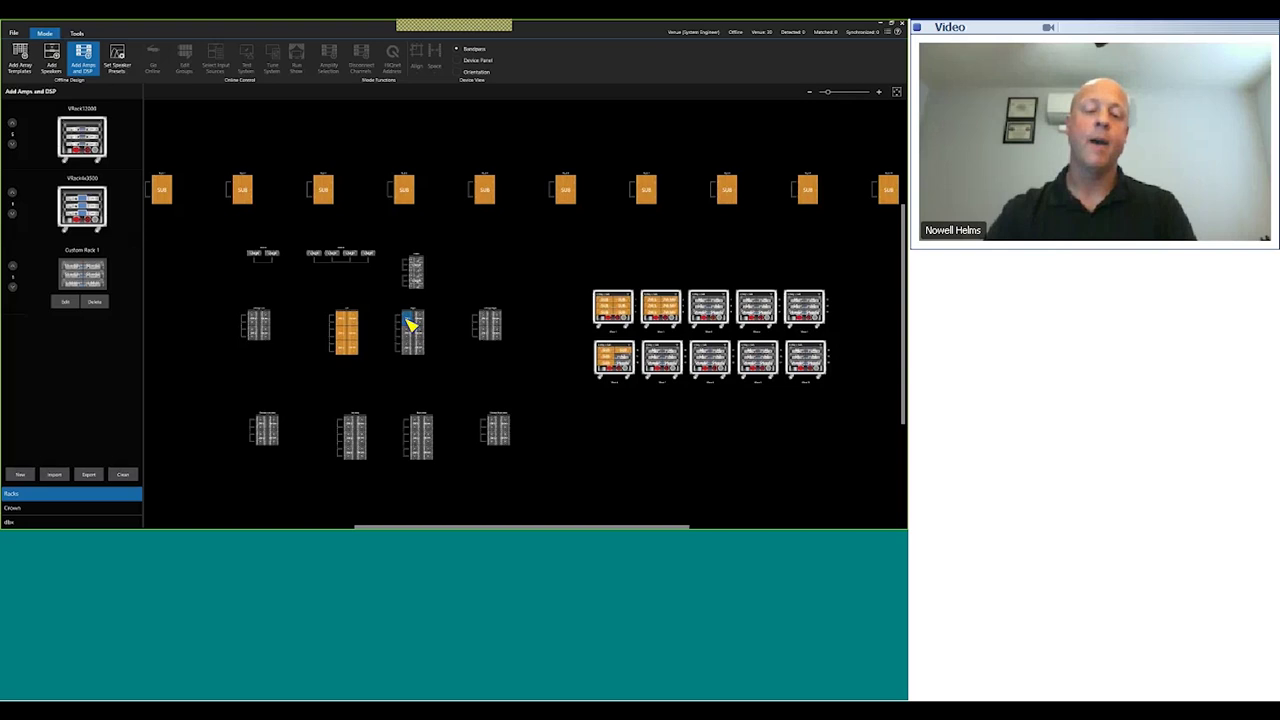
click(421, 347)
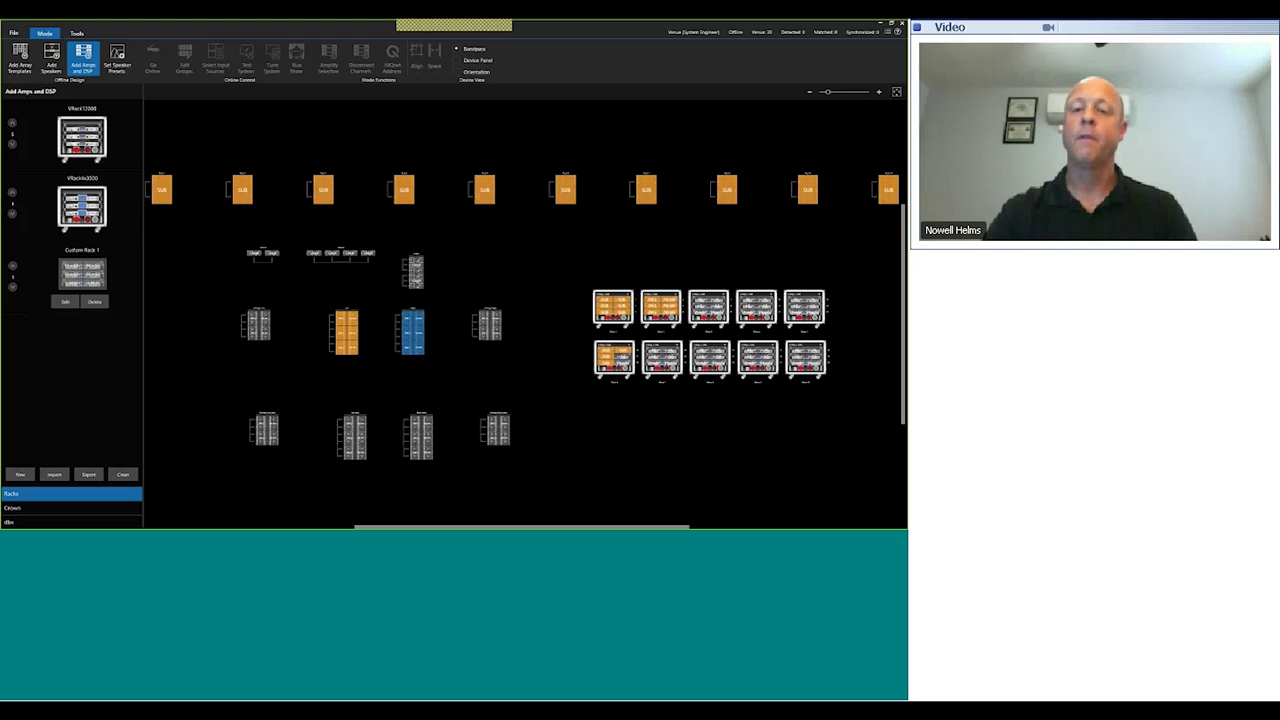
click(660, 356)
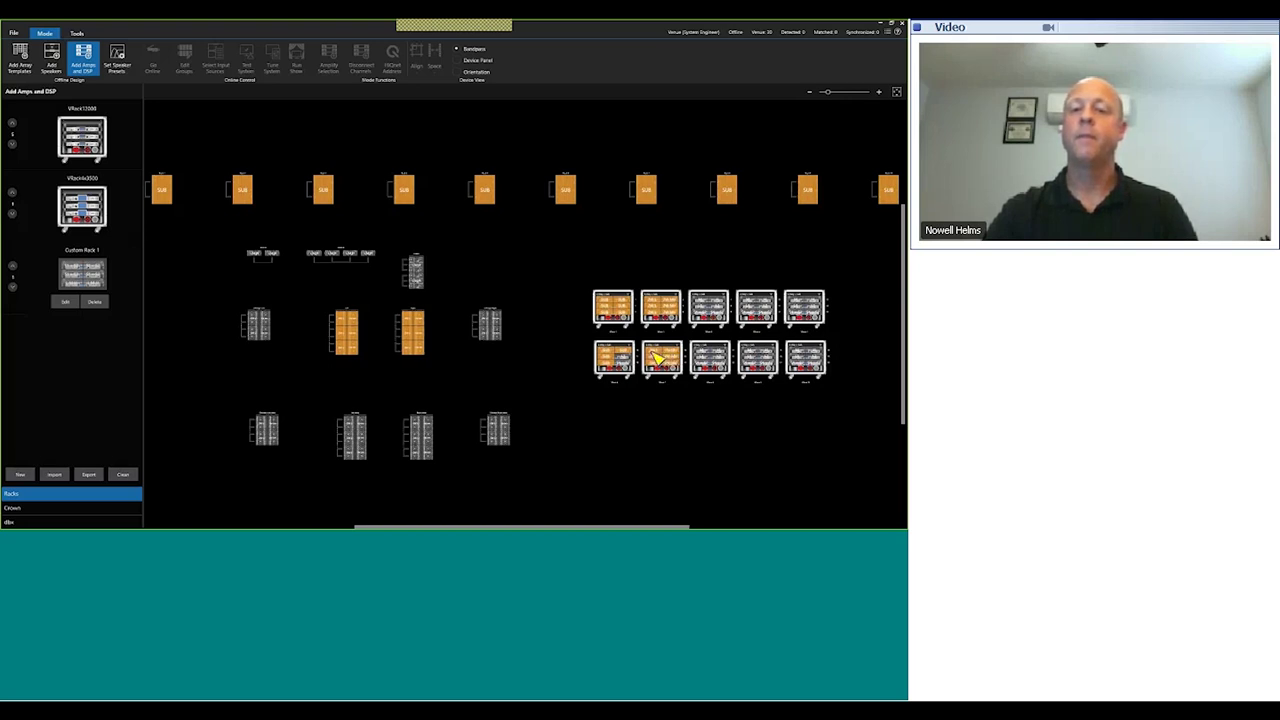
Step: Assign the first middle-row rack to the third top-row amp and the fourth to the third lower-row amp
click(257, 324)
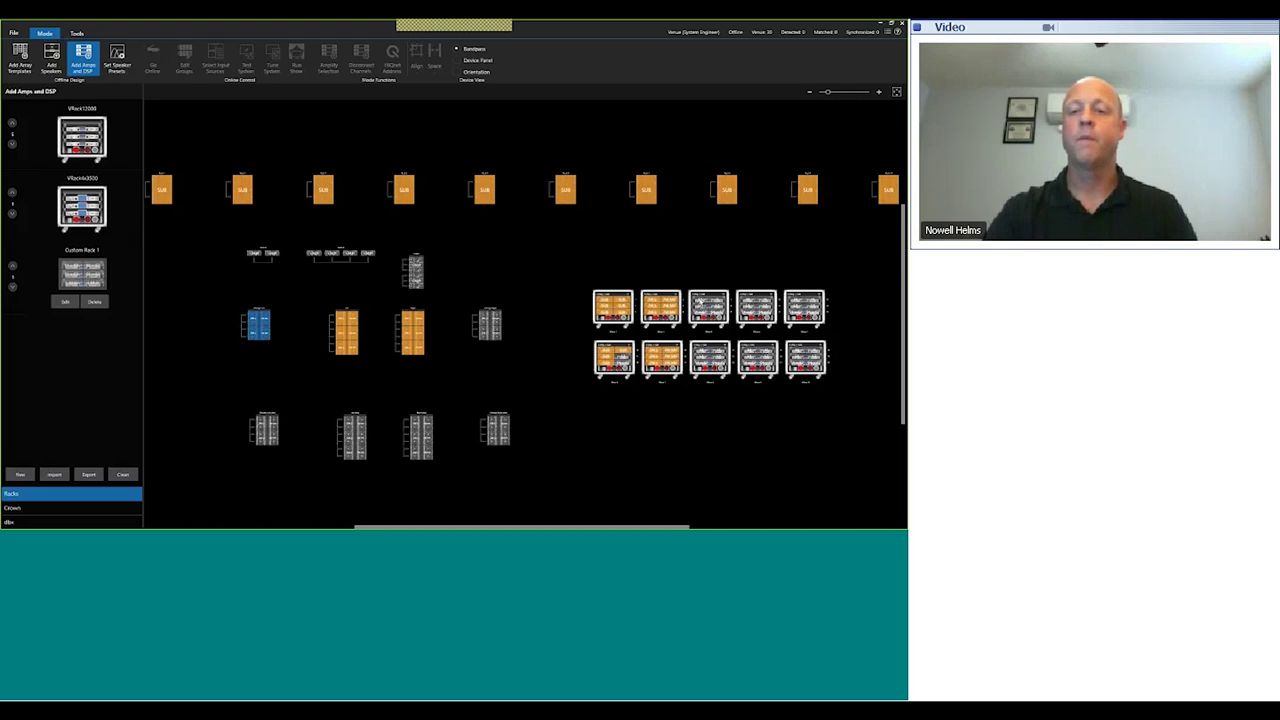
click(708, 305)
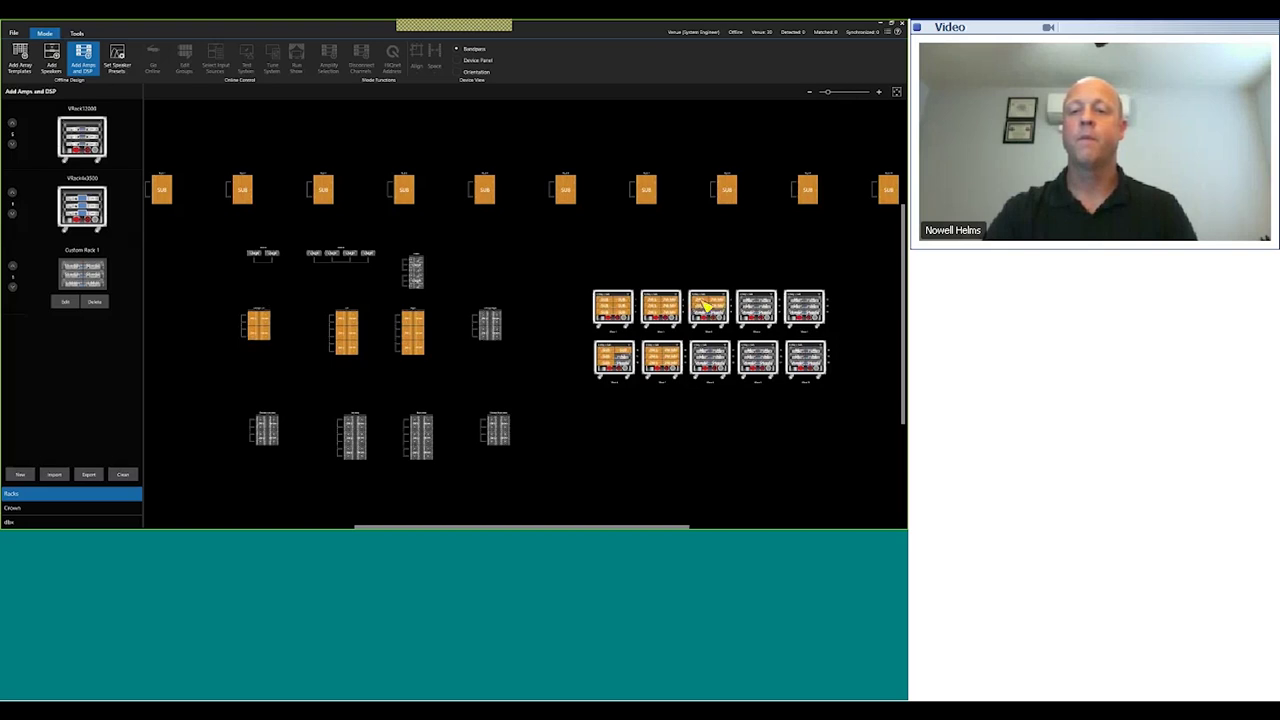
click(491, 323)
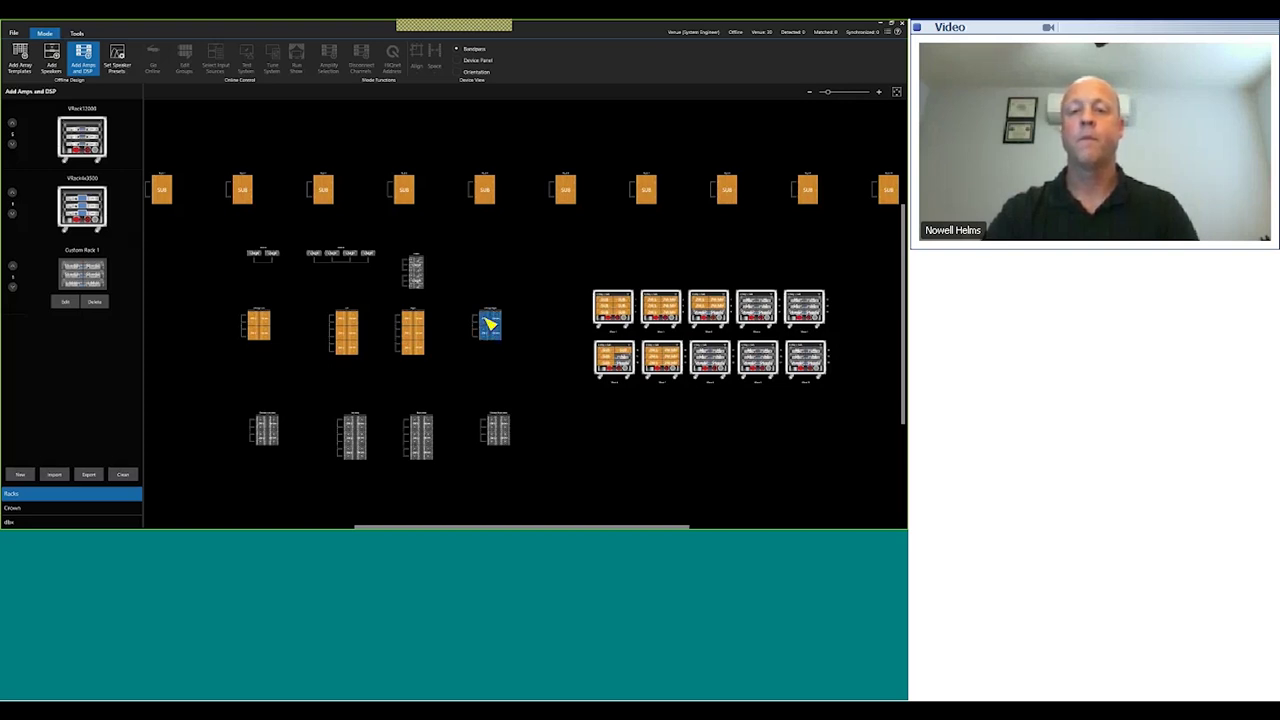
key(Delete)
click(256, 152)
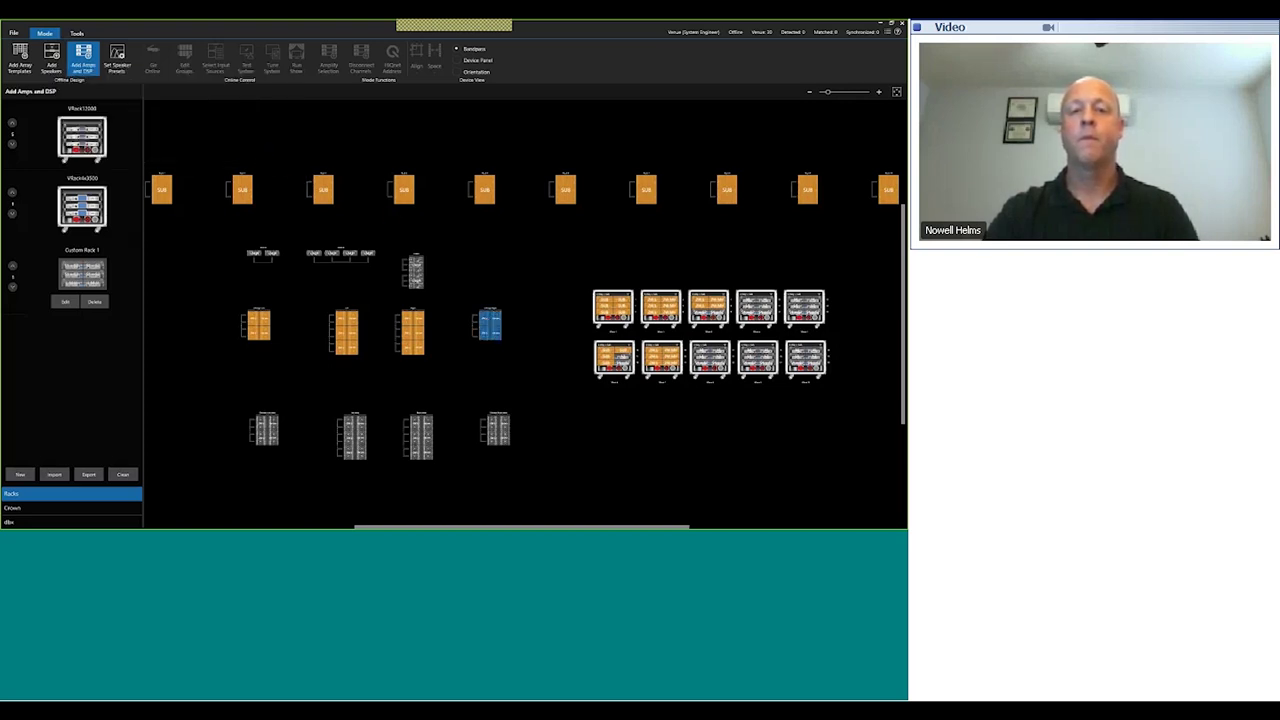
click(705, 354)
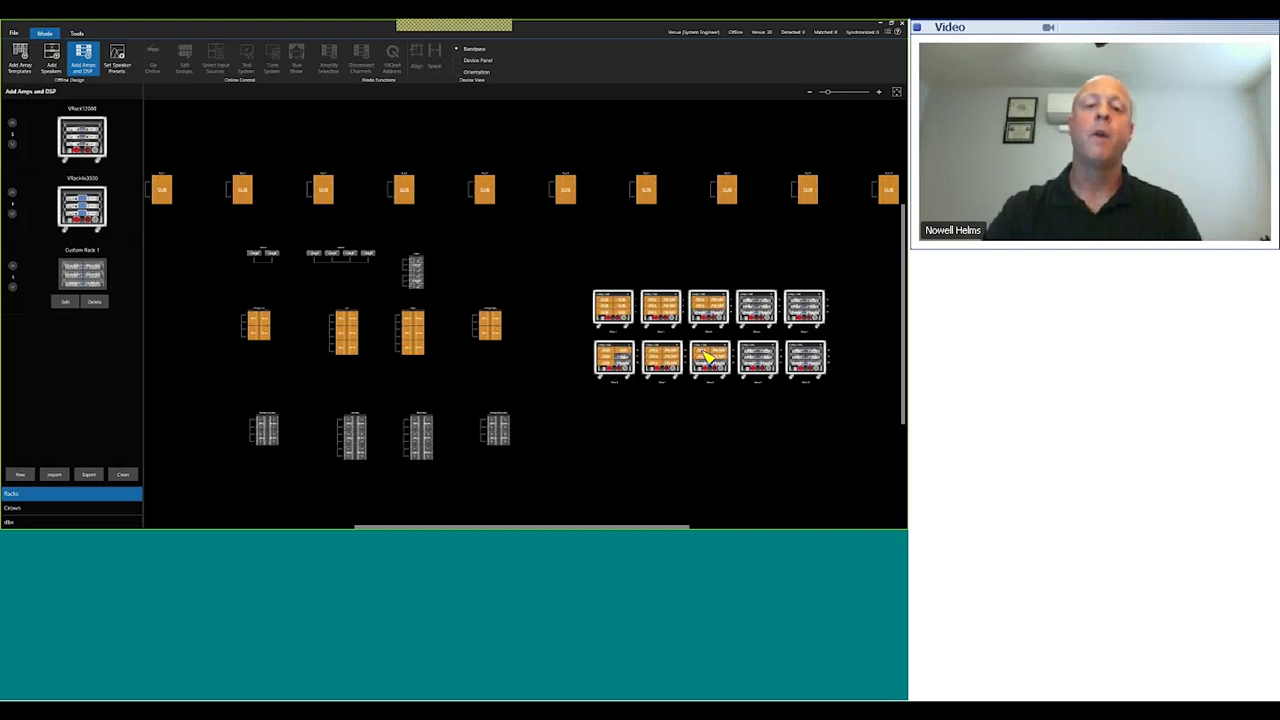
Step: Assign the second bottom-row rack to the fourth top-row amp and the third to the fourth lower-row amp
click(355, 428)
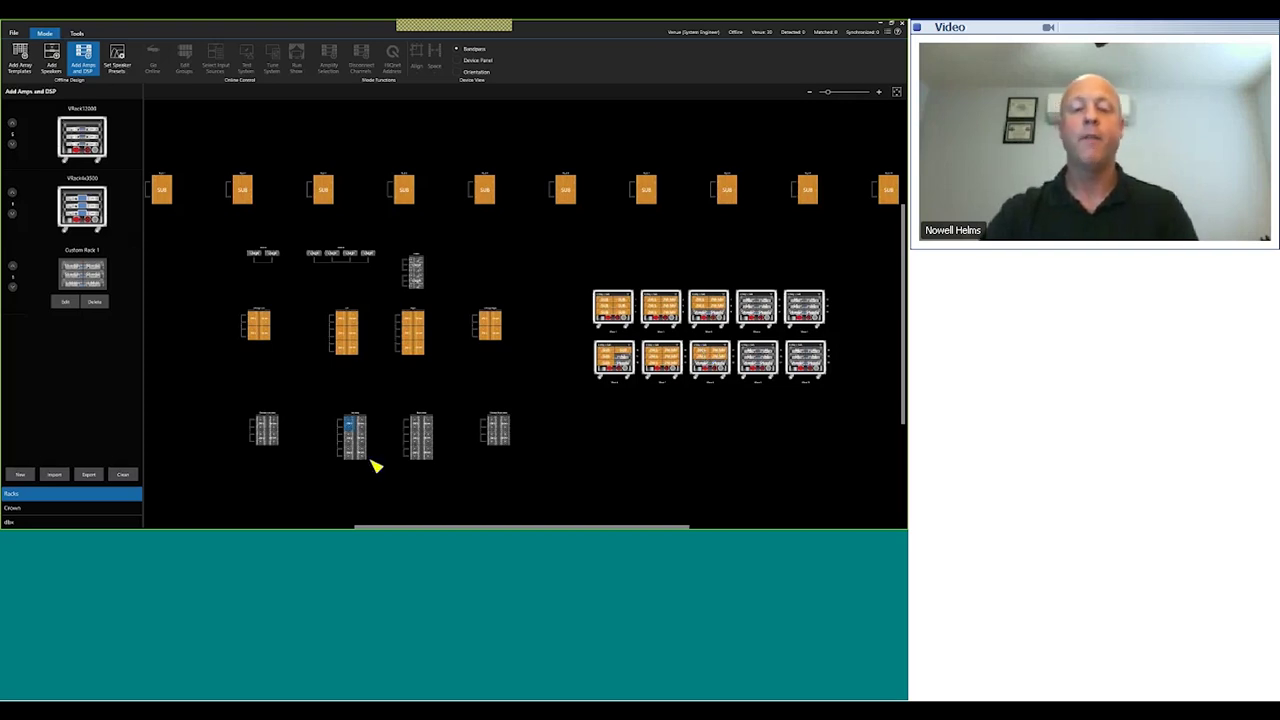
click(364, 457)
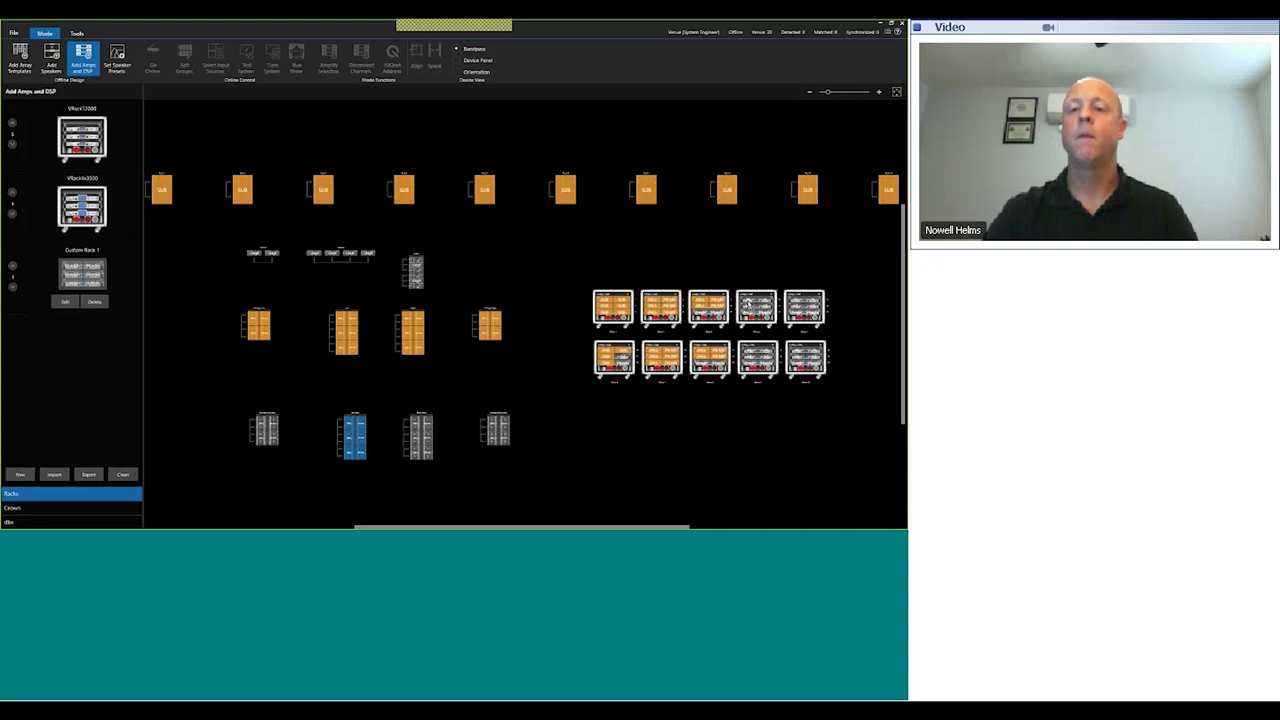
click(750, 307)
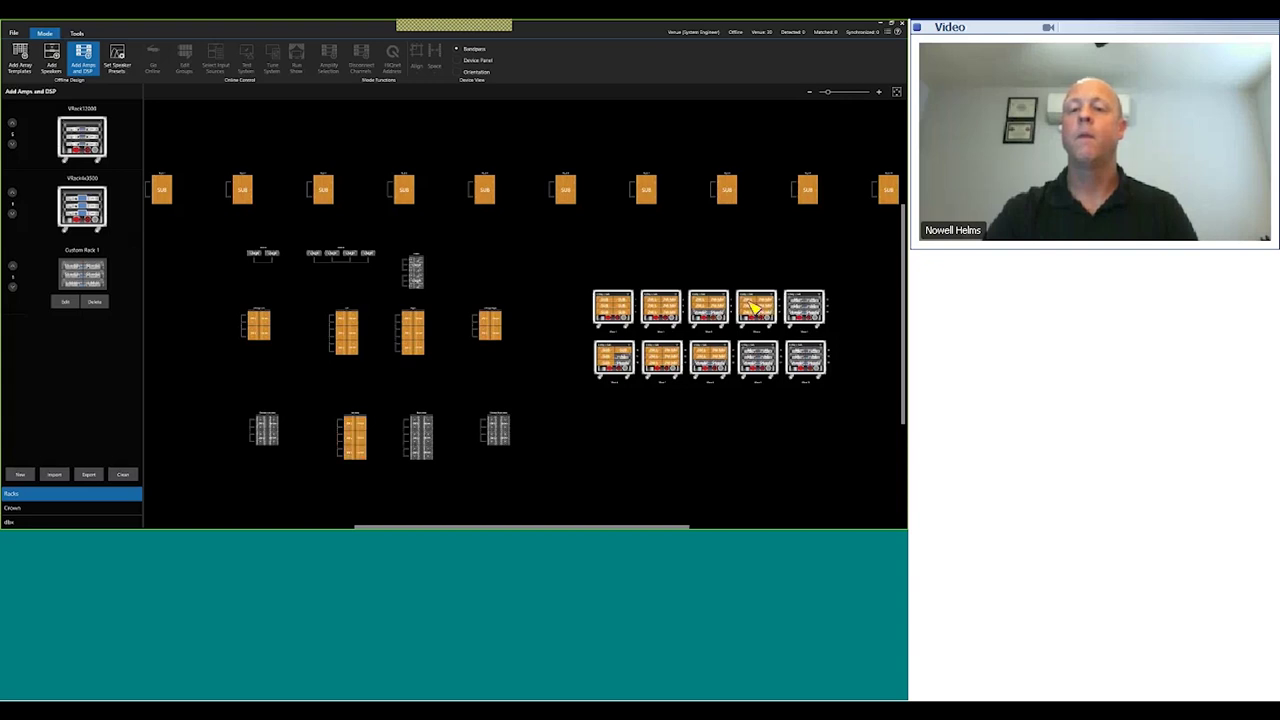
click(424, 432)
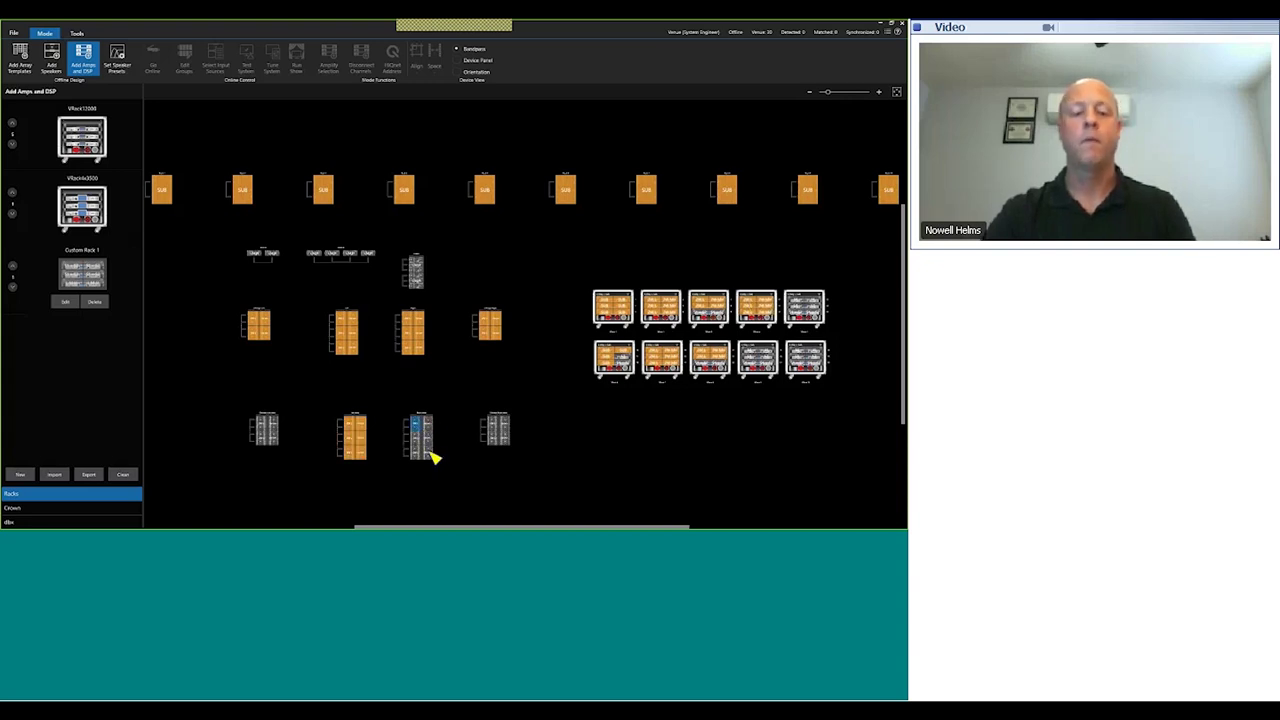
click(431, 452)
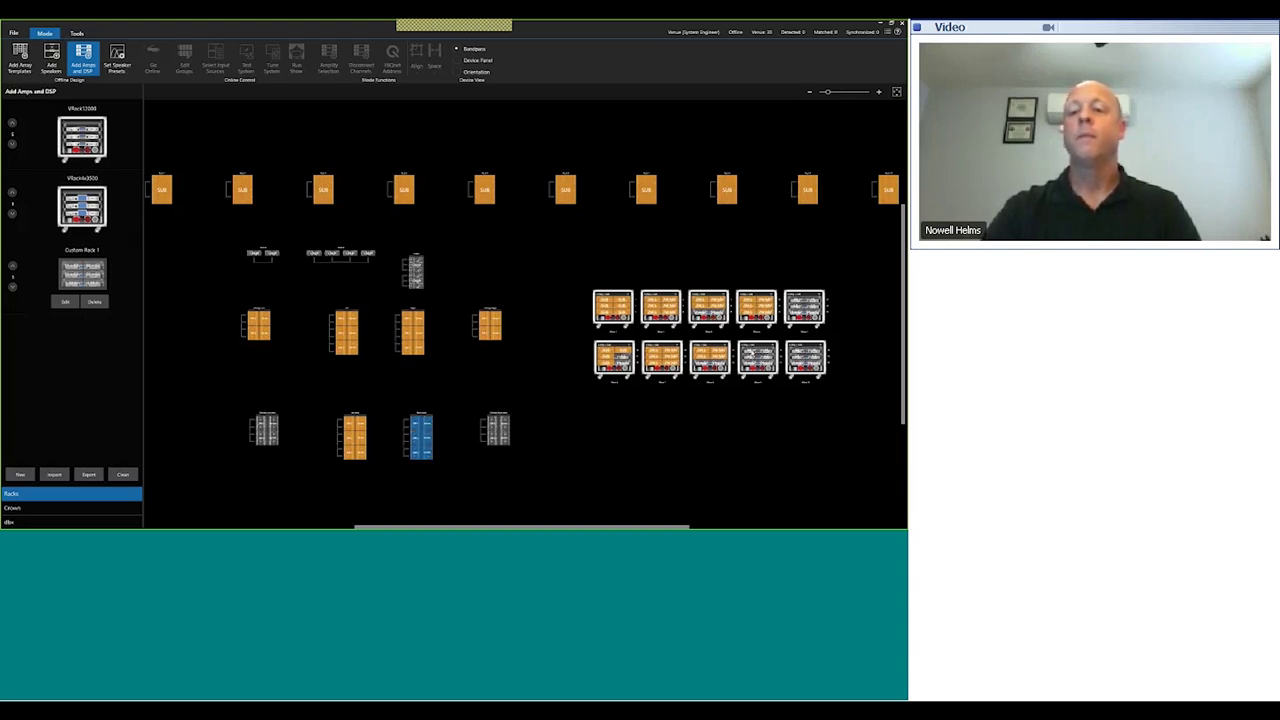
click(757, 355)
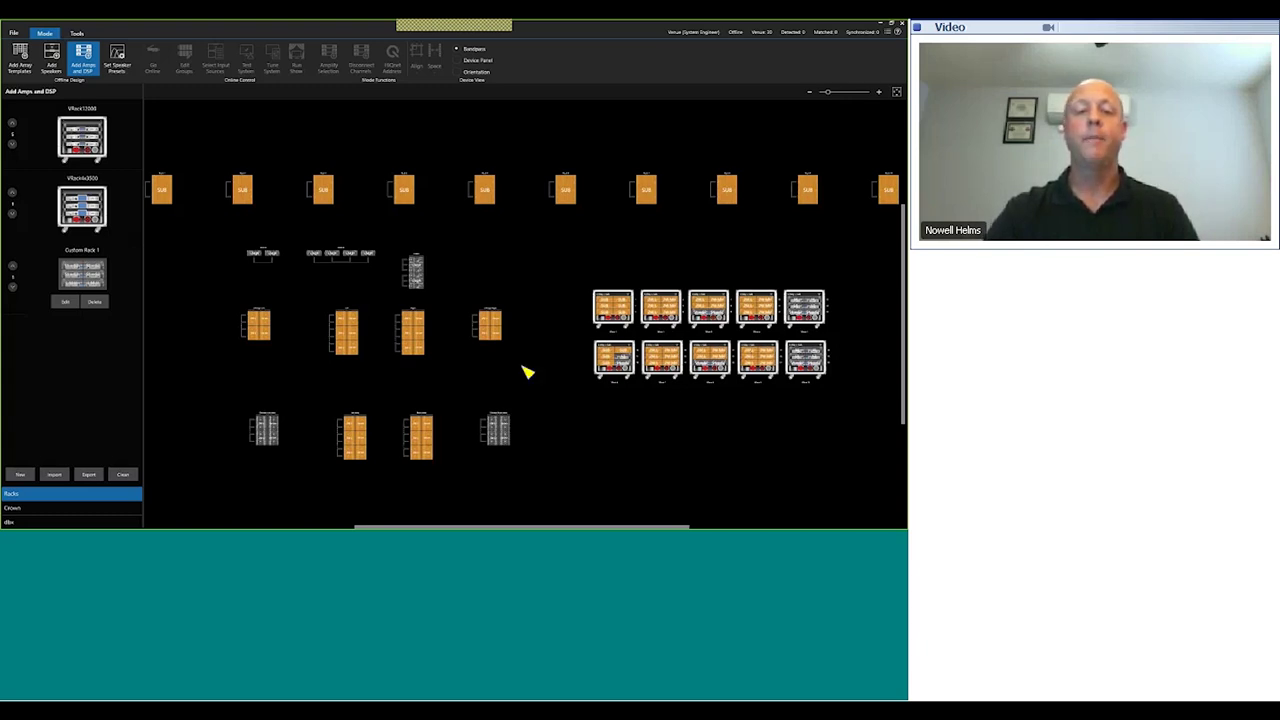
Step: Assign the first bottom-row rack to the fifth top-row amp, then select the fourth rack and deselect
click(266, 430)
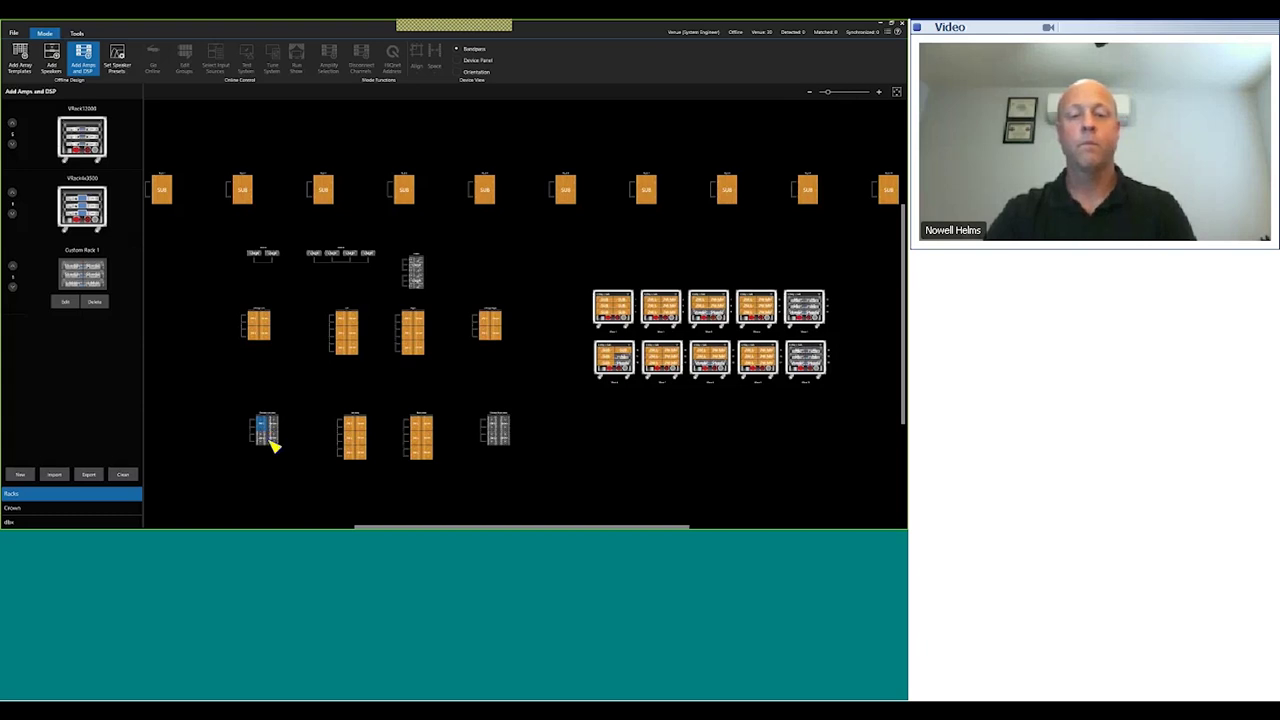
click(274, 442)
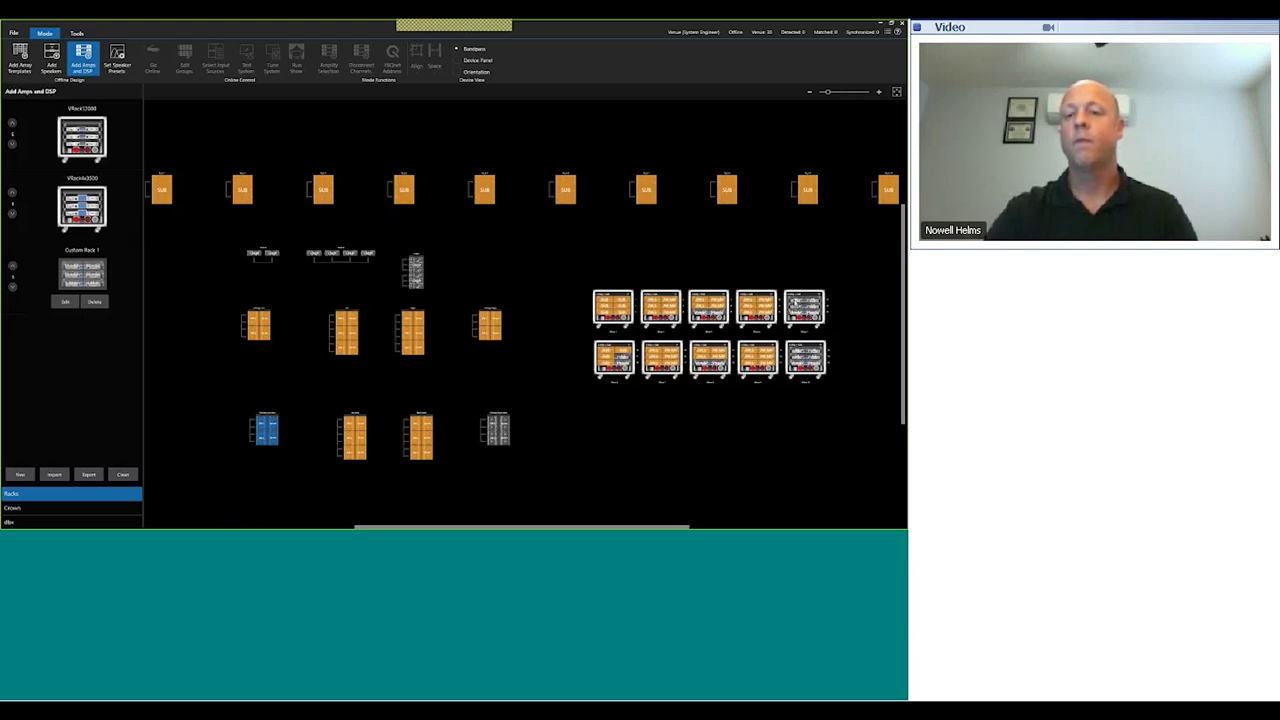
click(800, 305)
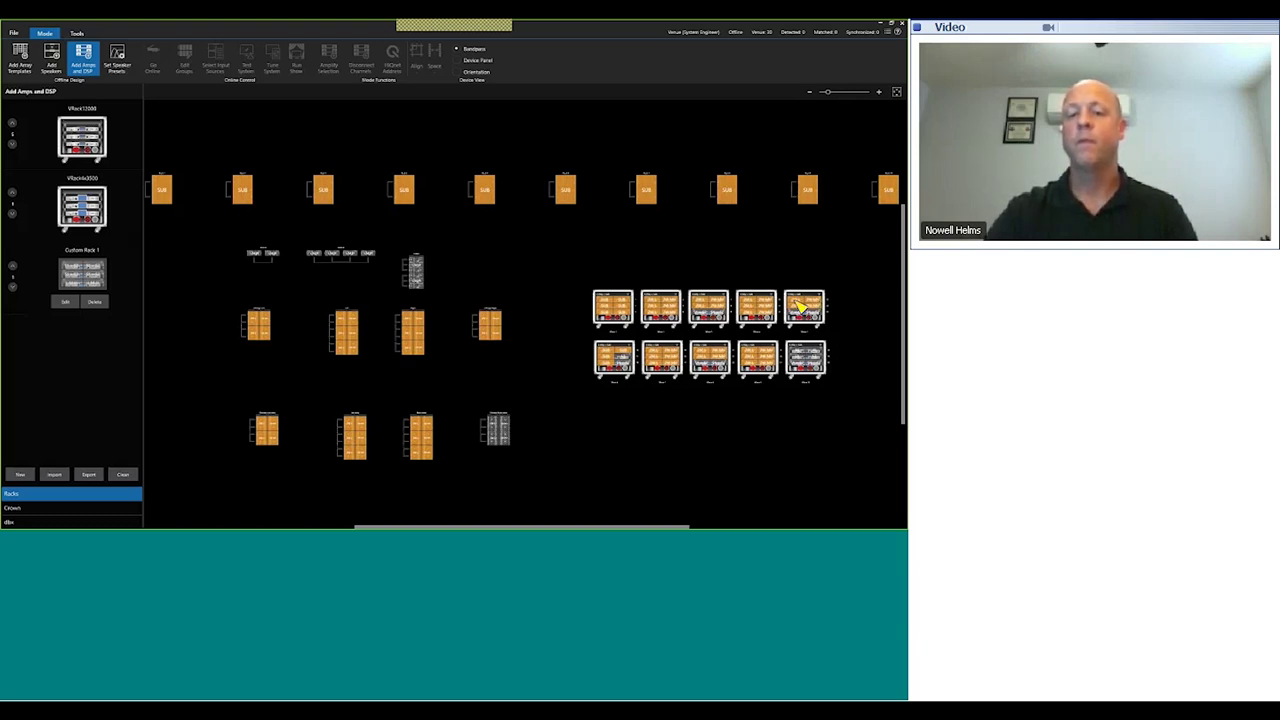
click(494, 428)
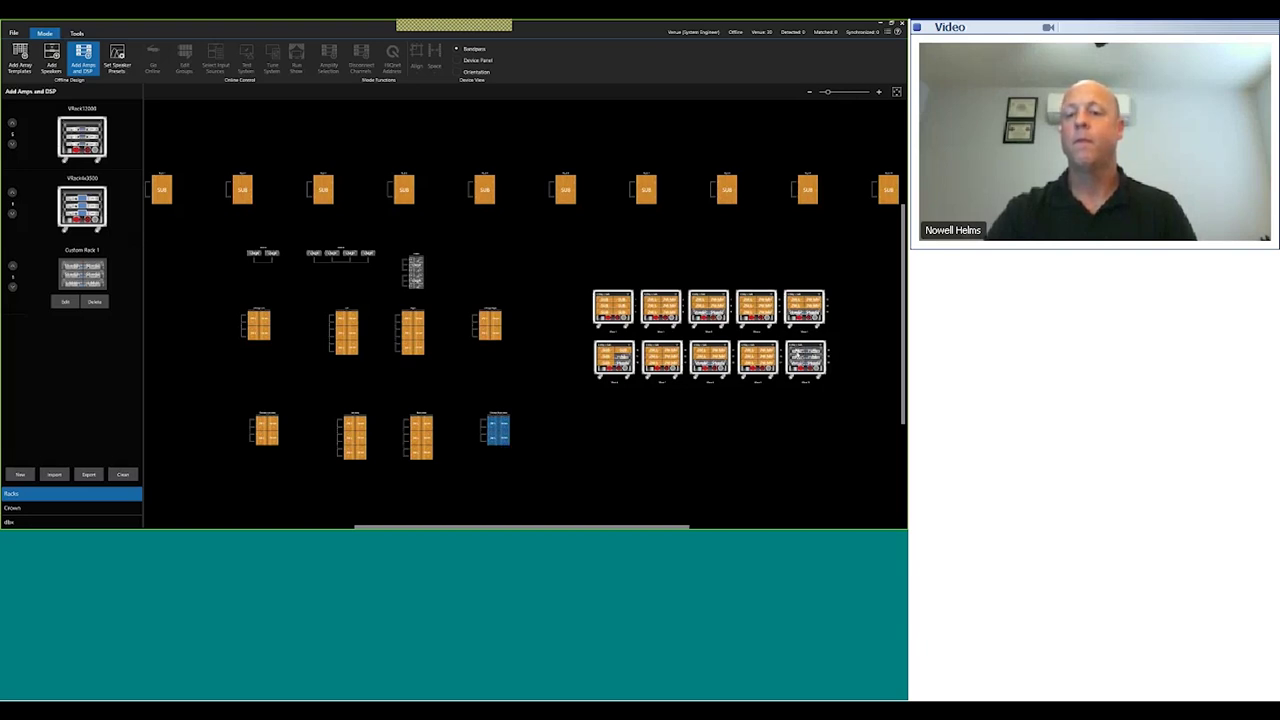
click(803, 358)
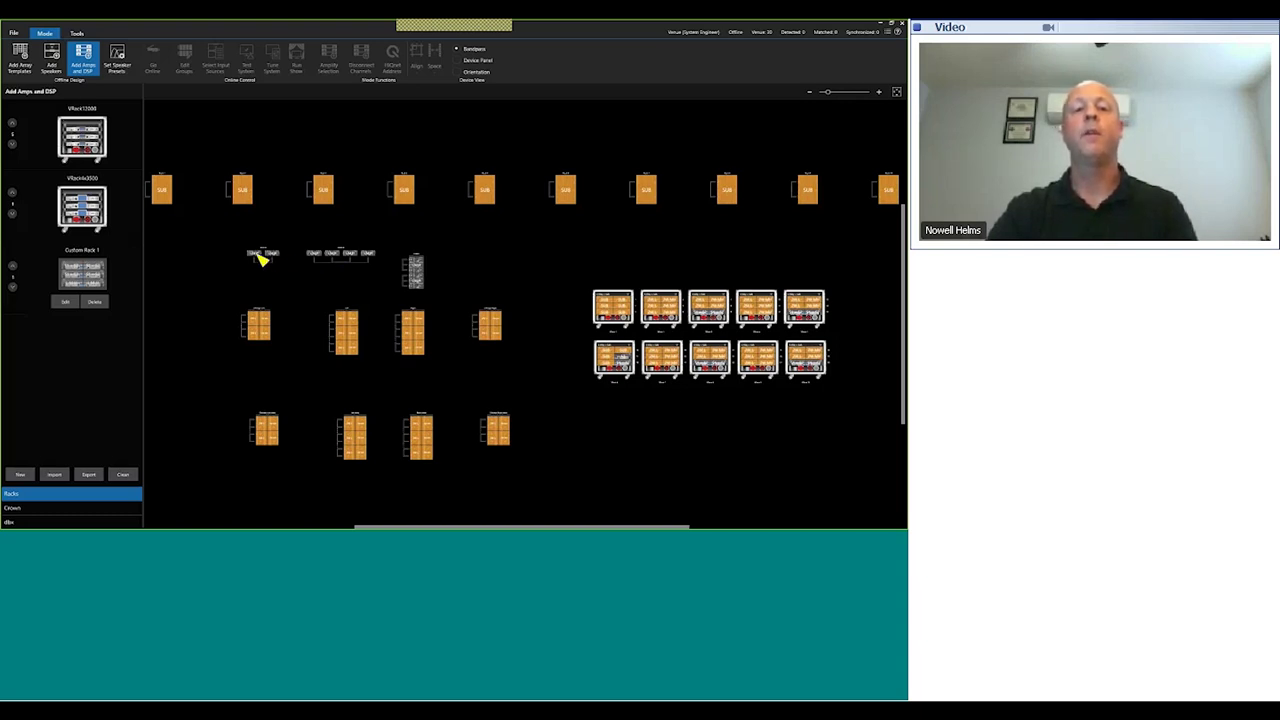
Step: Decline Sticky Keys and inspect the small device stack, device group and rack device
key(Delete)
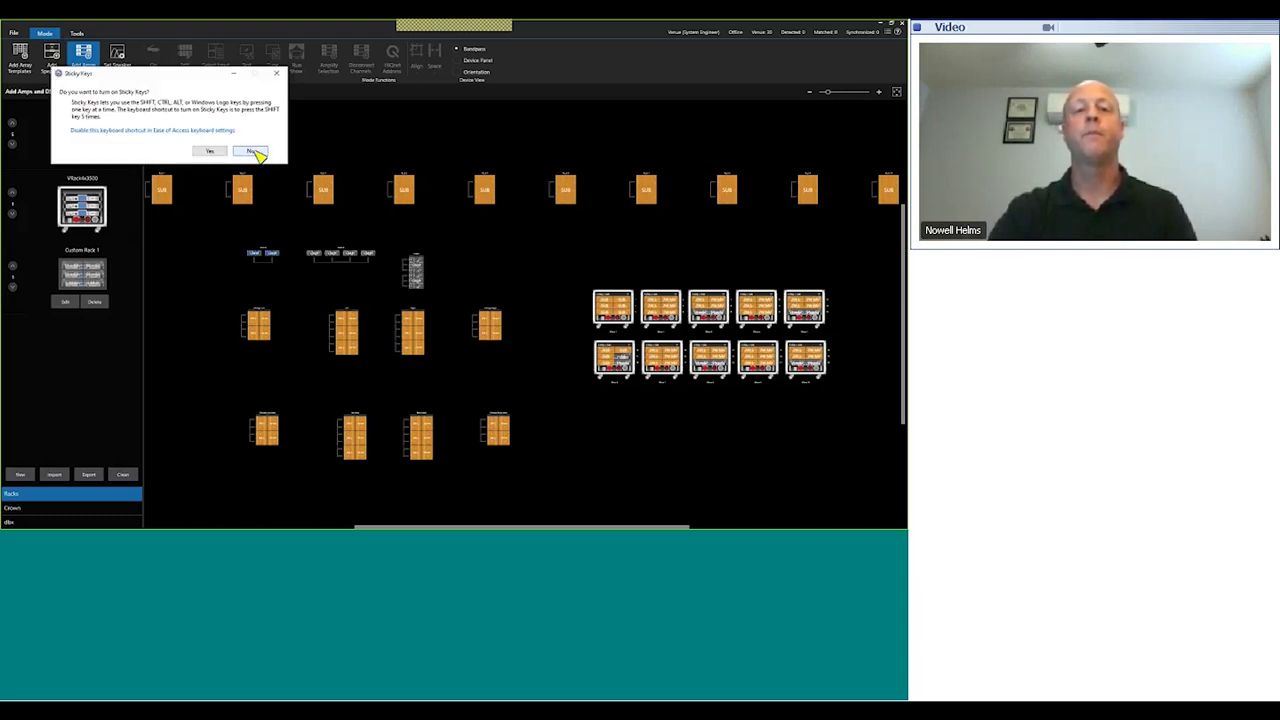
click(254, 151)
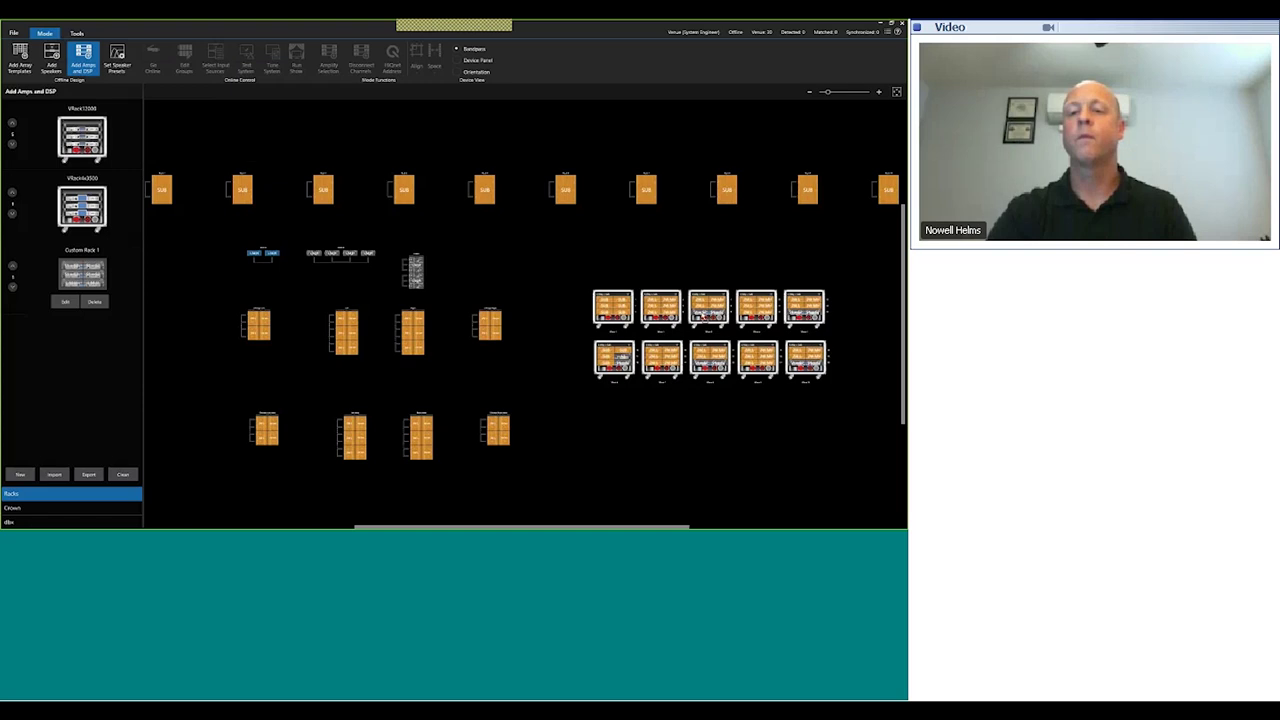
click(349, 254)
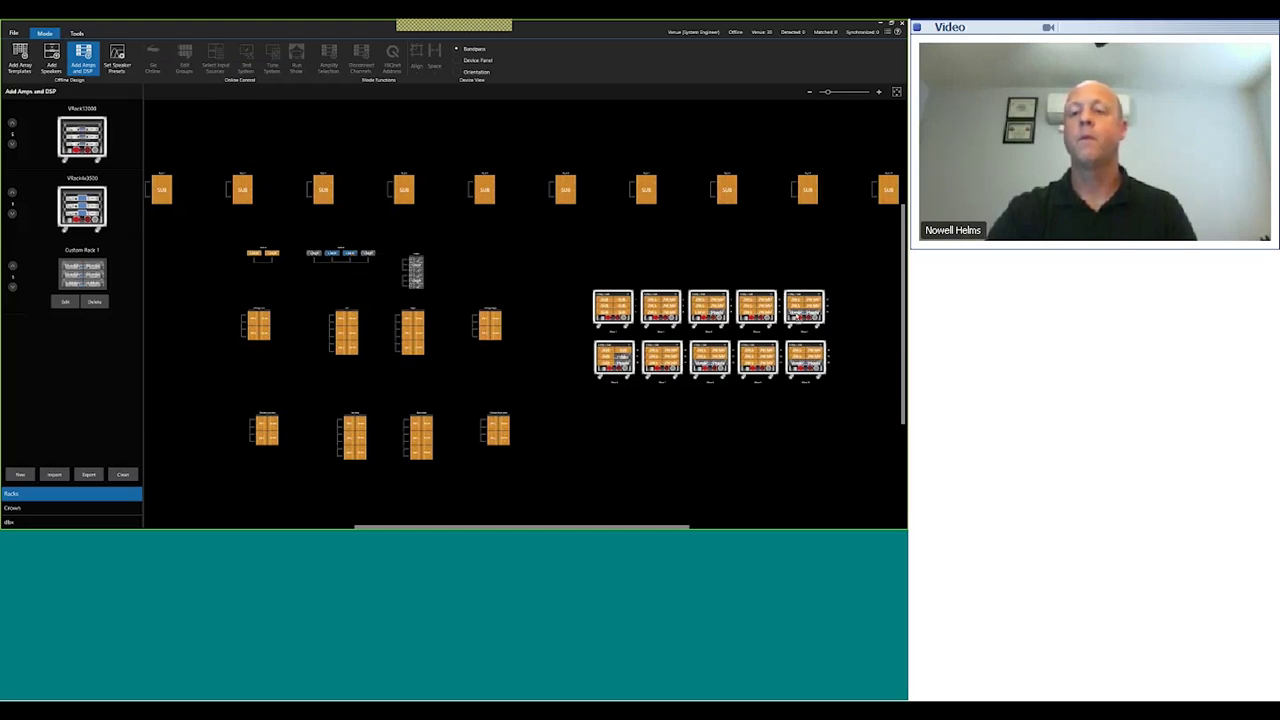
click(370, 258)
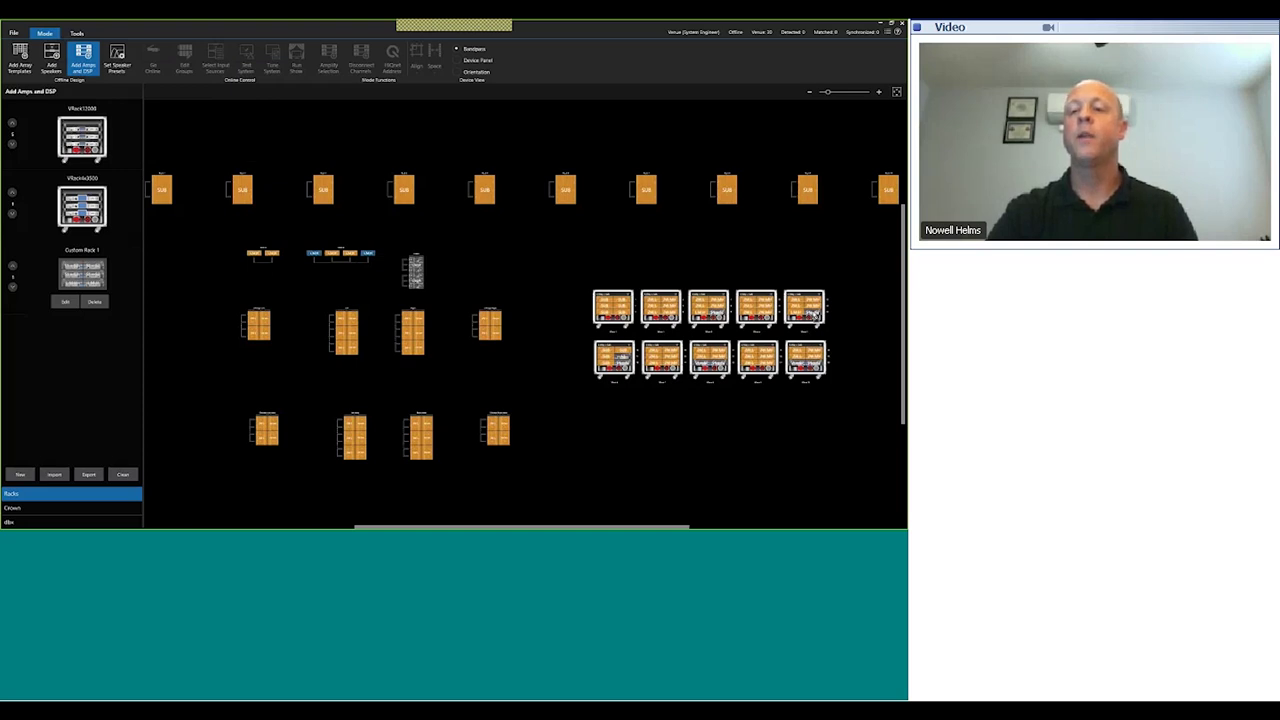
click(400, 217)
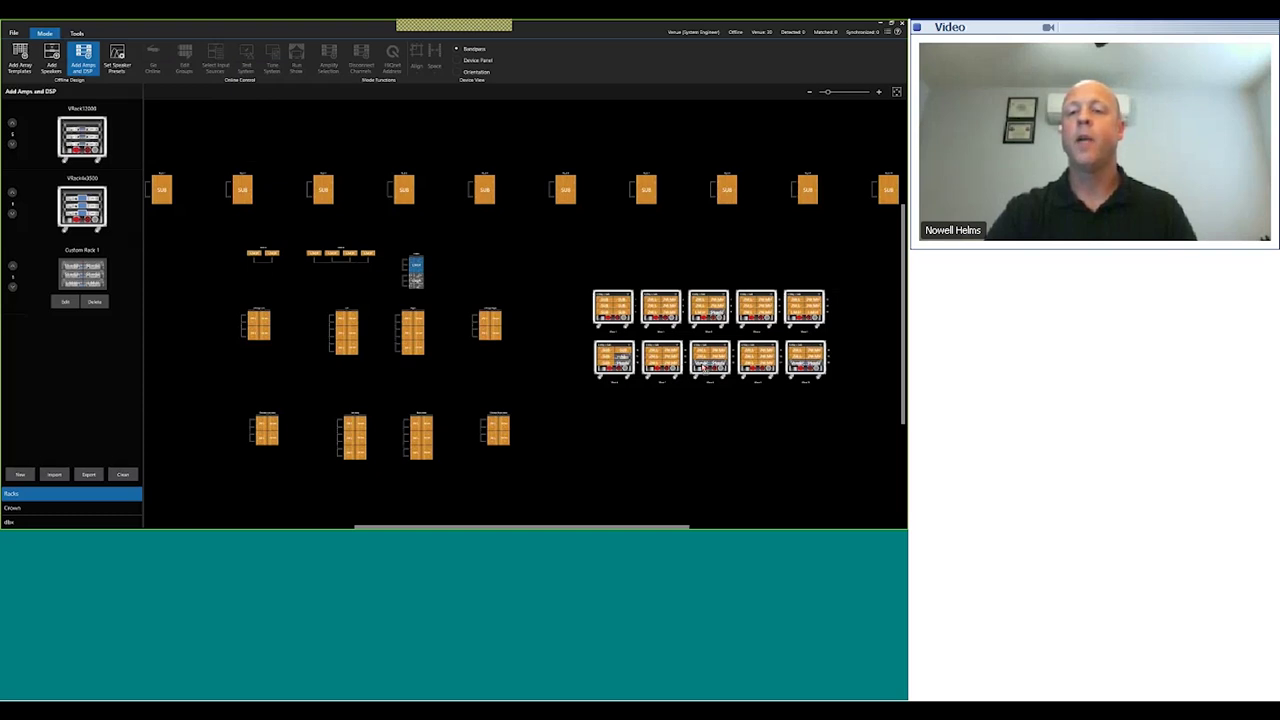
click(416, 278)
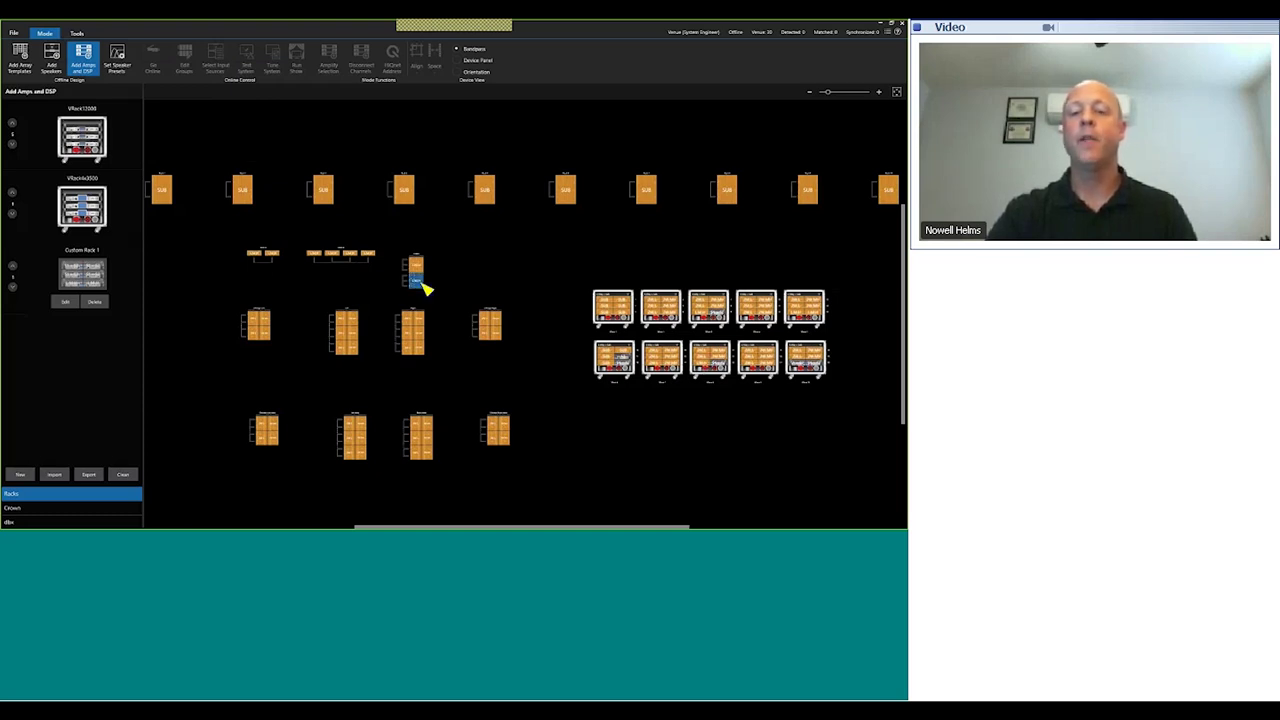
click(722, 367)
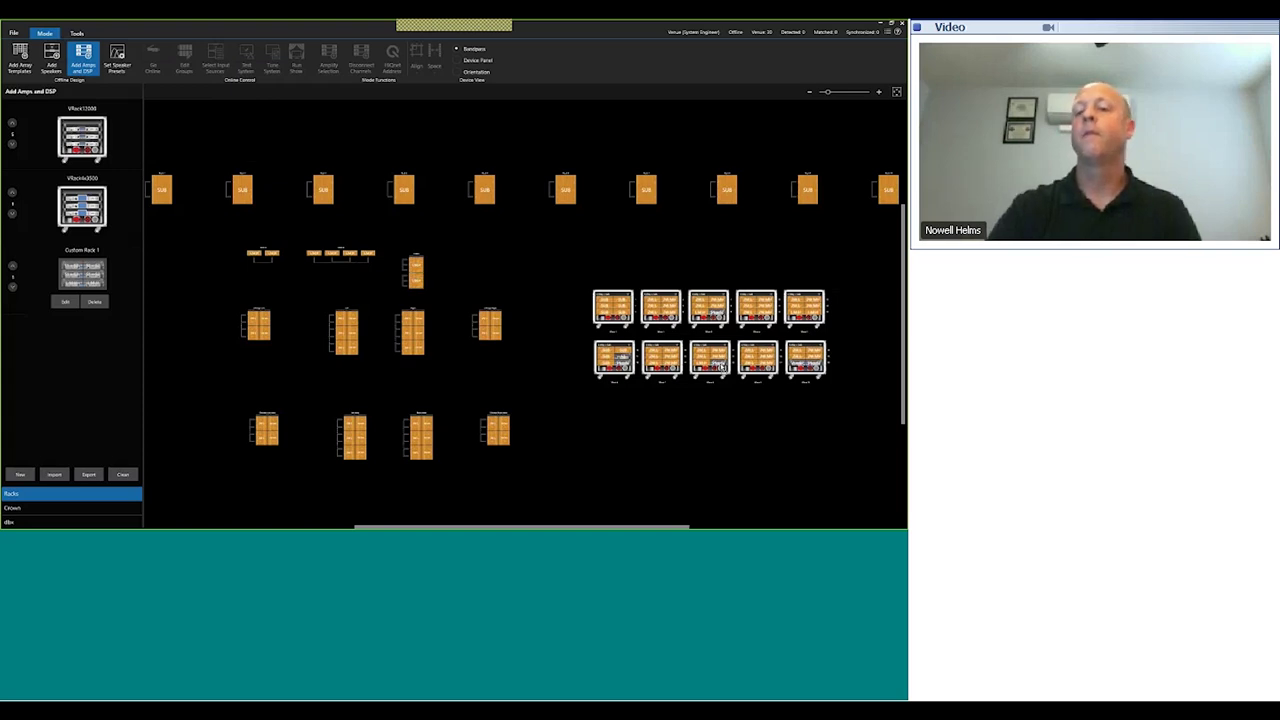
Step: Enter Set Speaker Presets mode and keep the VTX B18 sub's crossover at 80
click(116, 58)
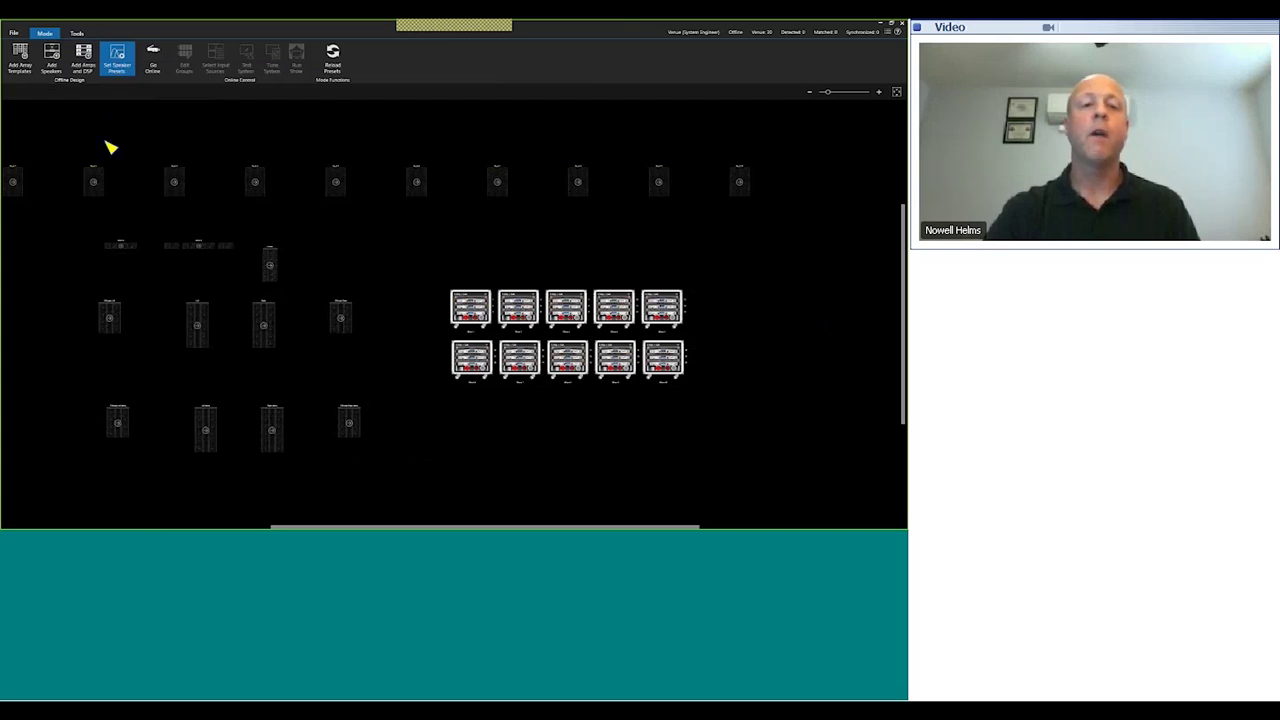
click(94, 183)
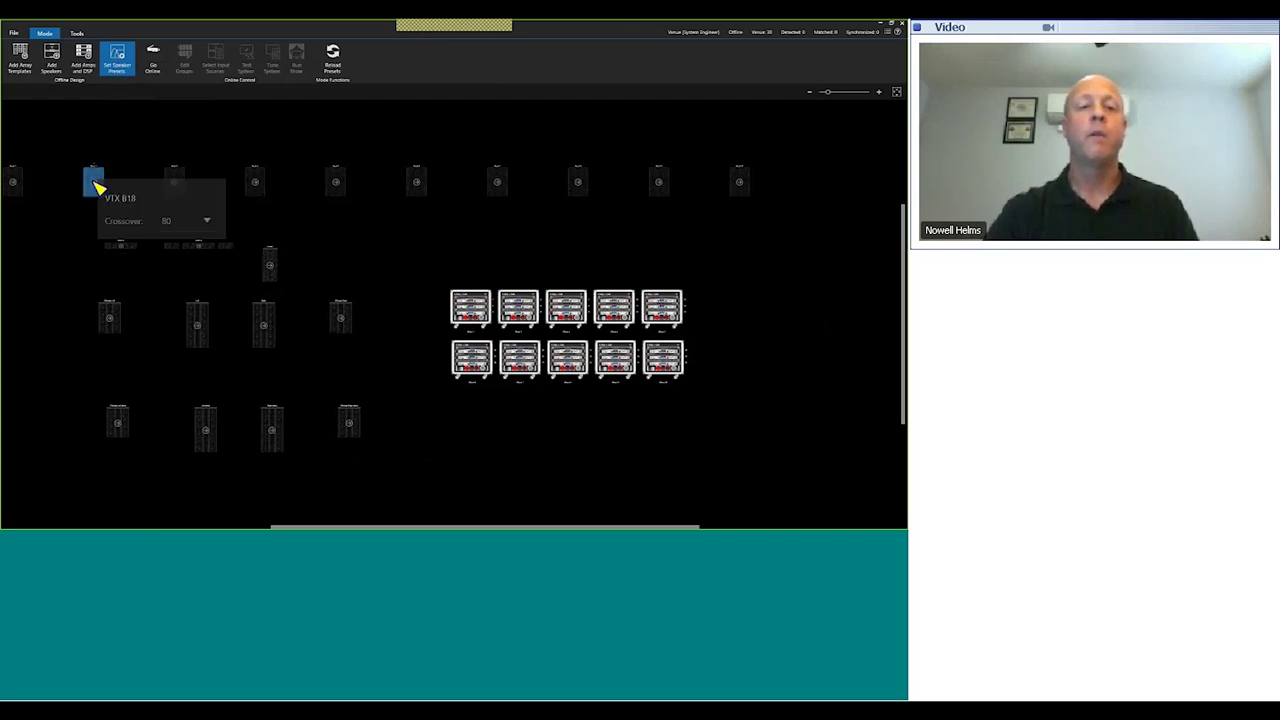
click(207, 221)
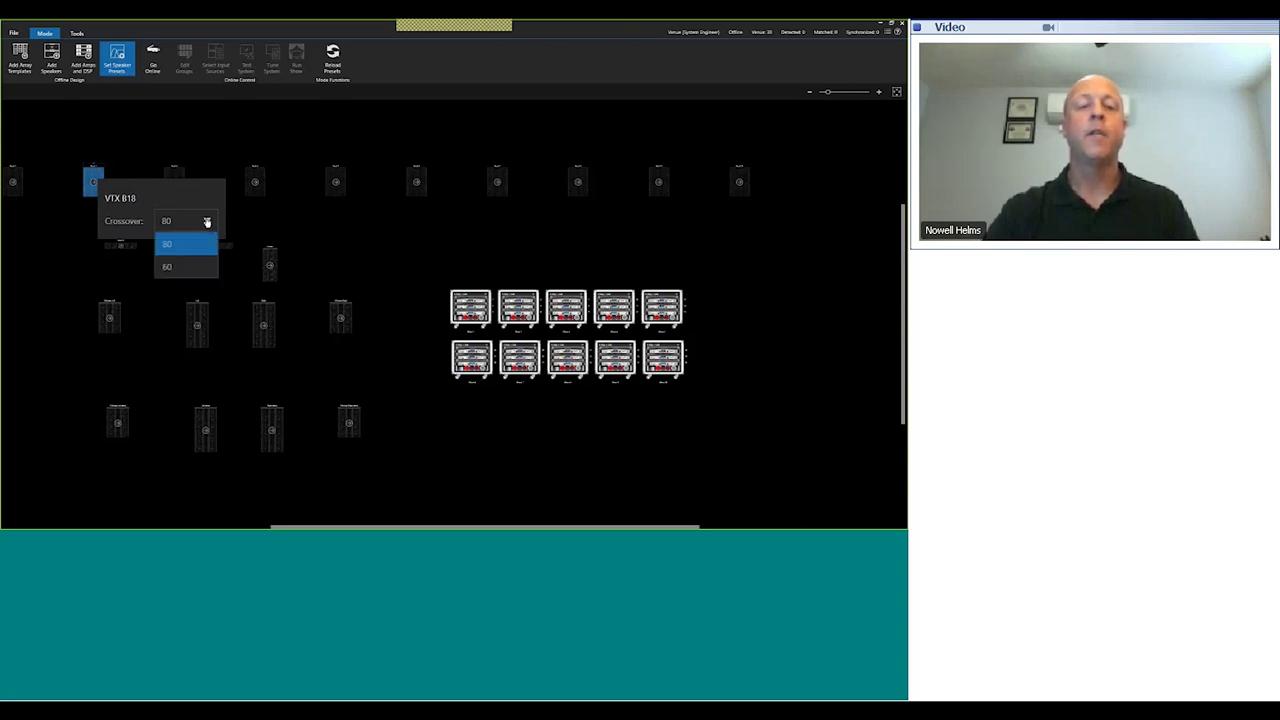
click(207, 221)
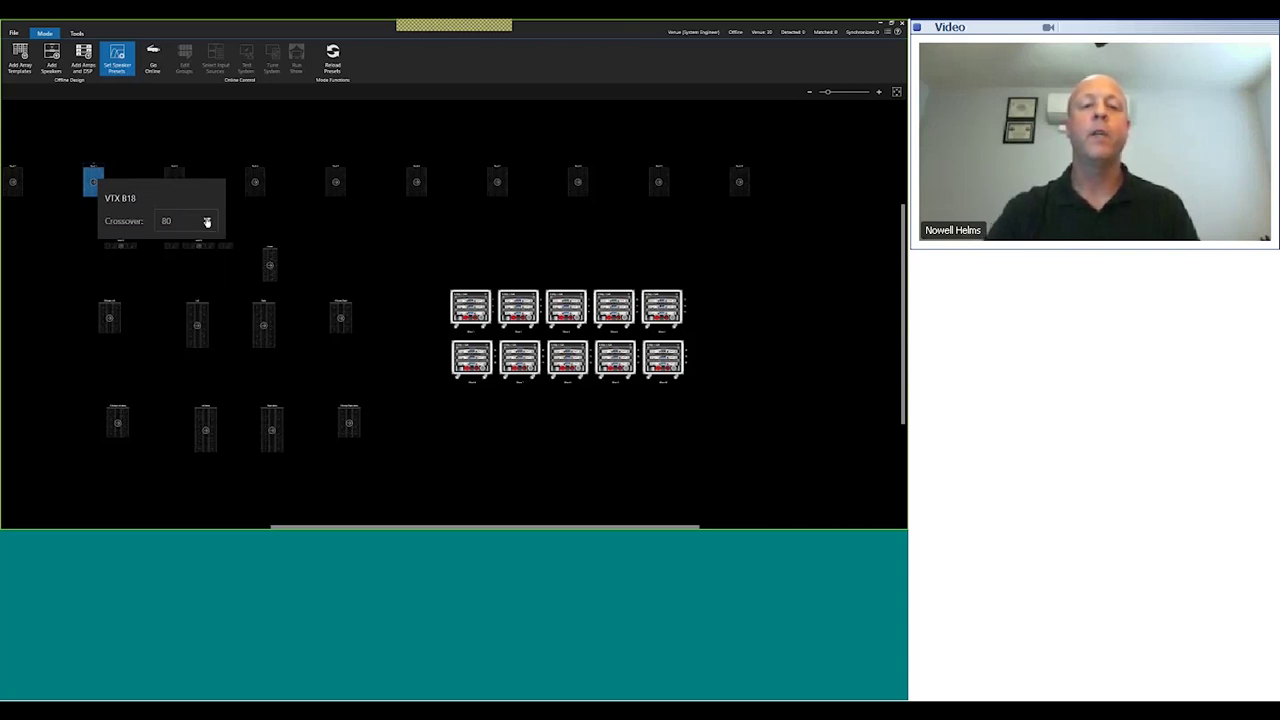
click(55, 255)
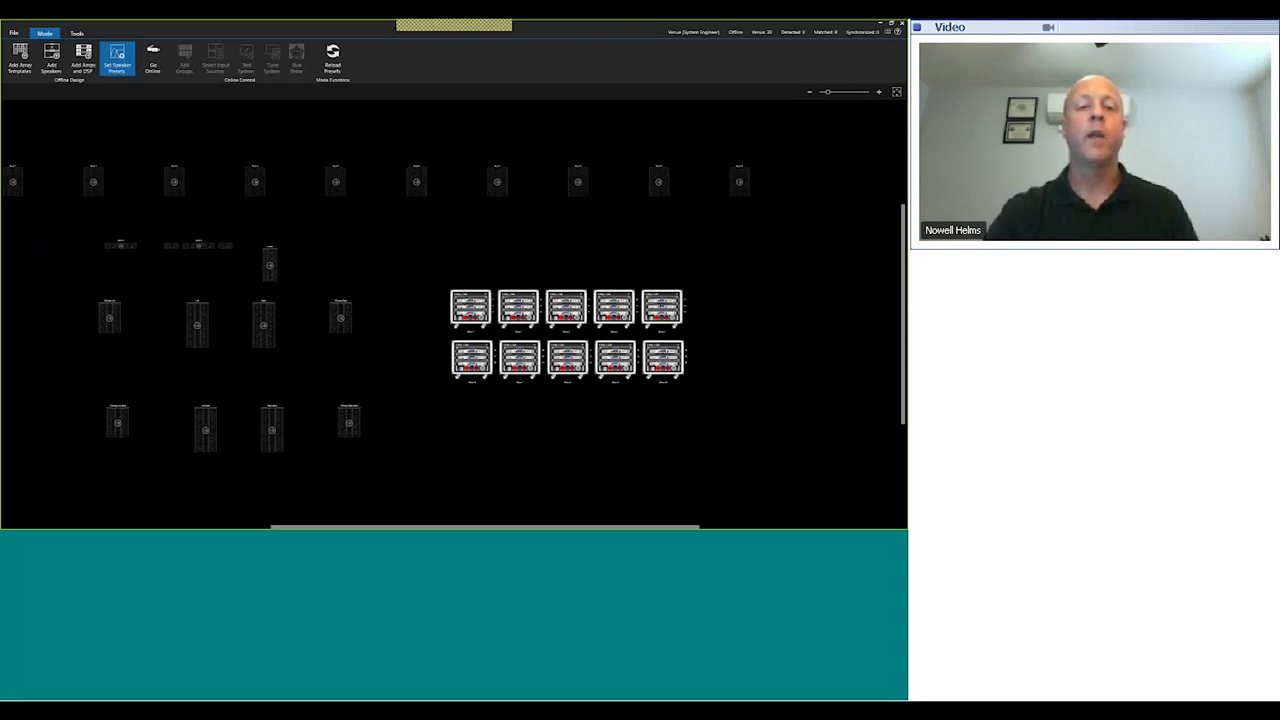
Step: Set one VTX V20 crossover to 80 and check two neighbouring V20 boxes
click(198, 326)
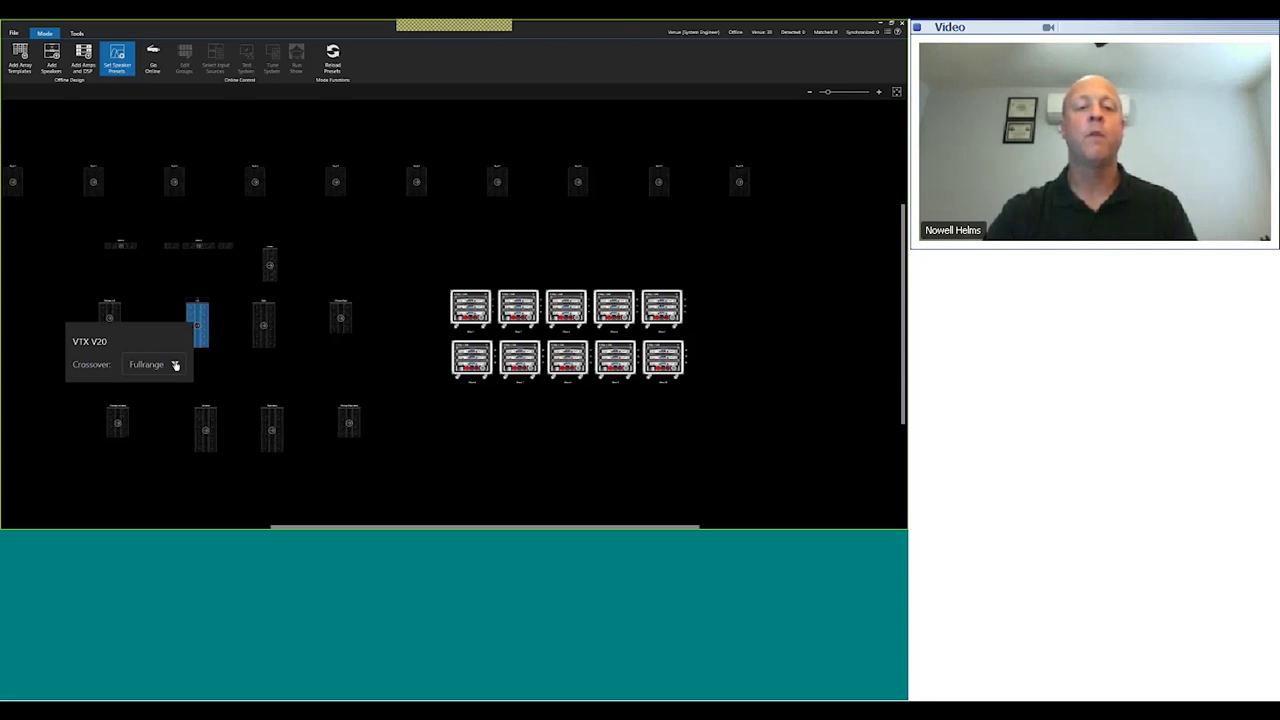
click(175, 365)
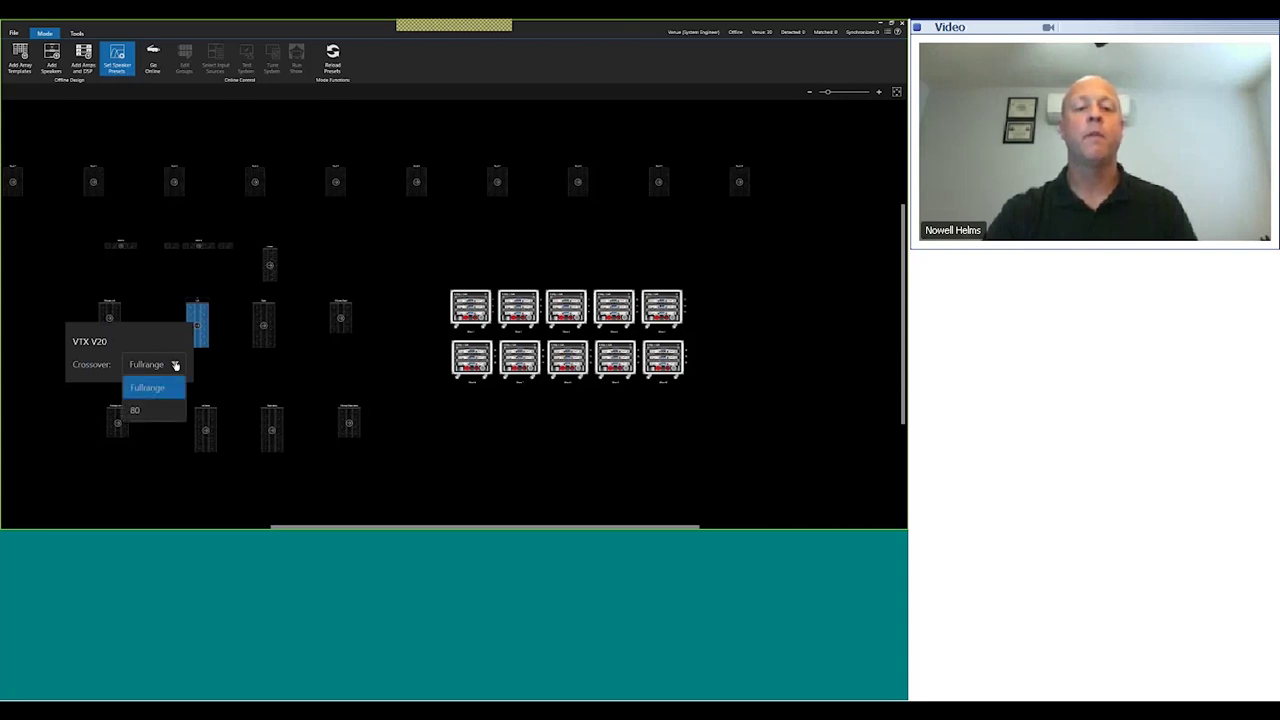
click(155, 412)
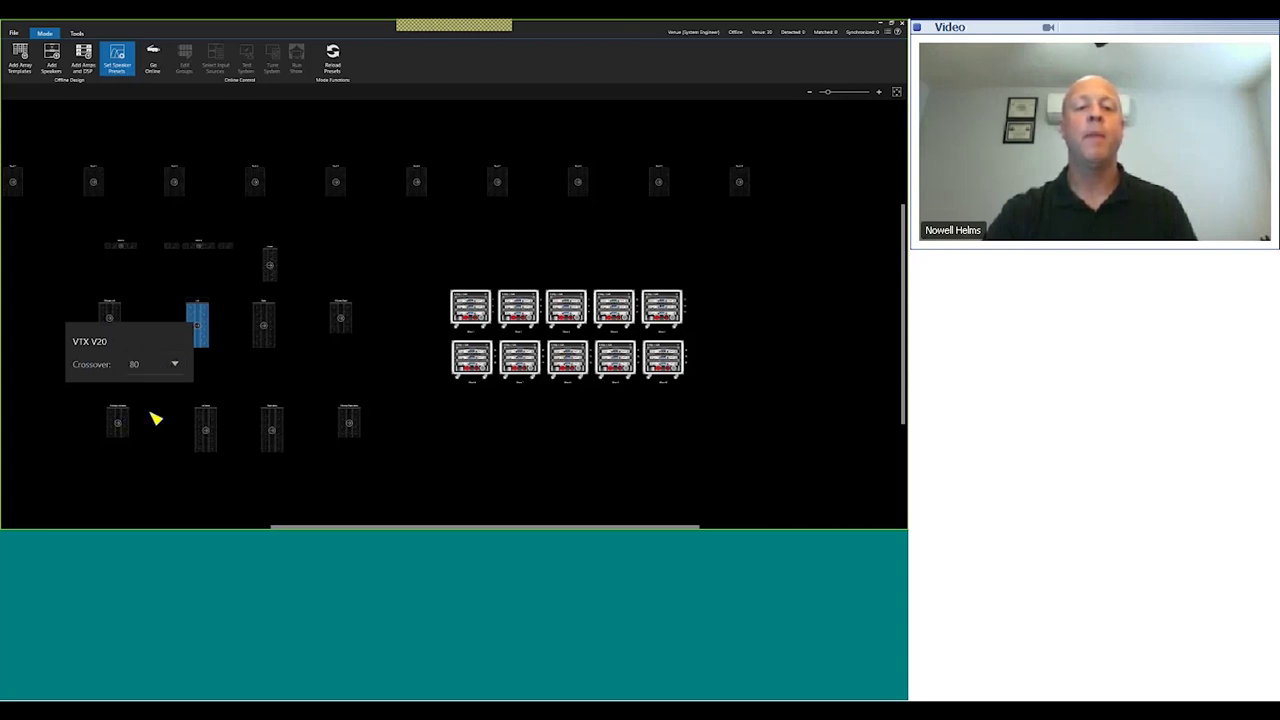
click(250, 375)
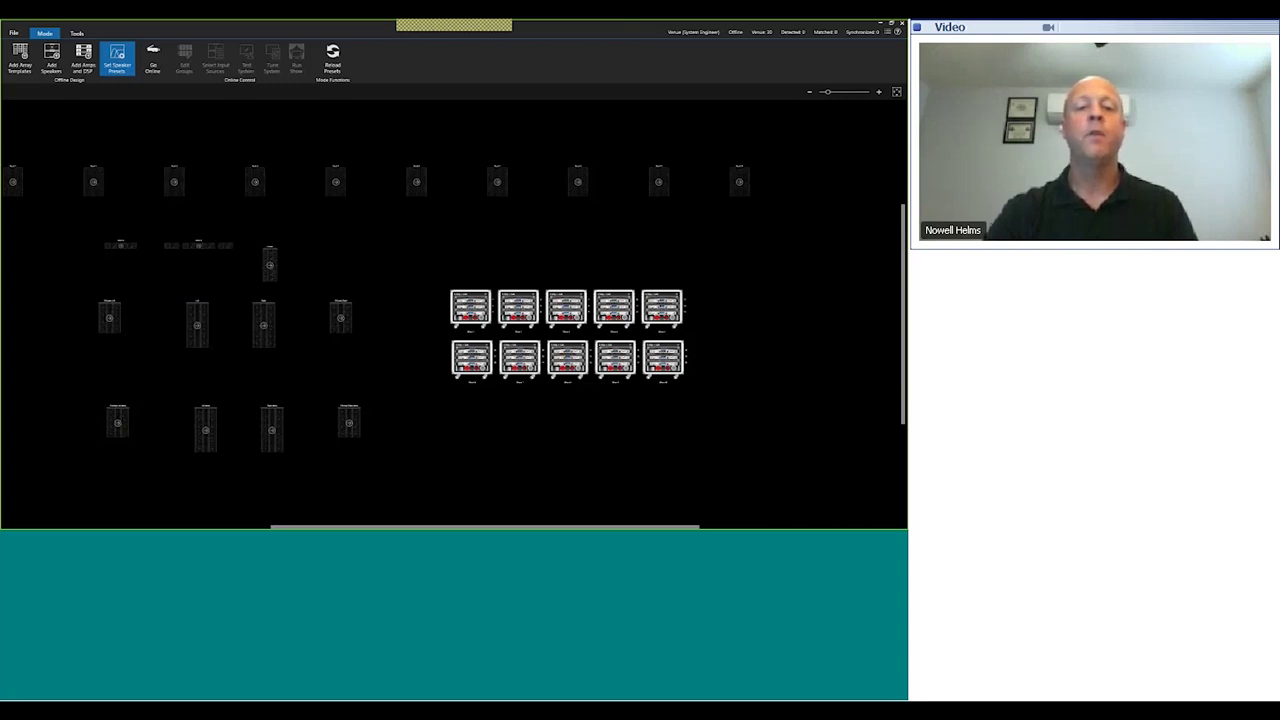
click(266, 328)
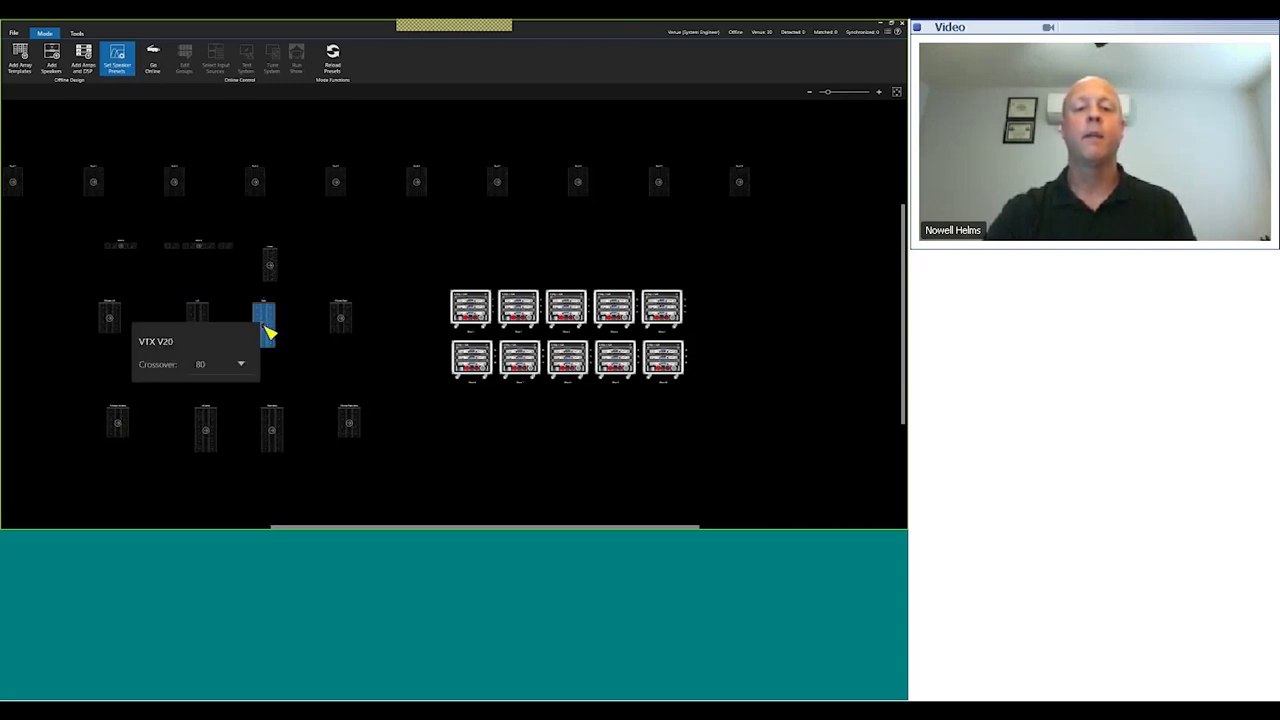
click(300, 351)
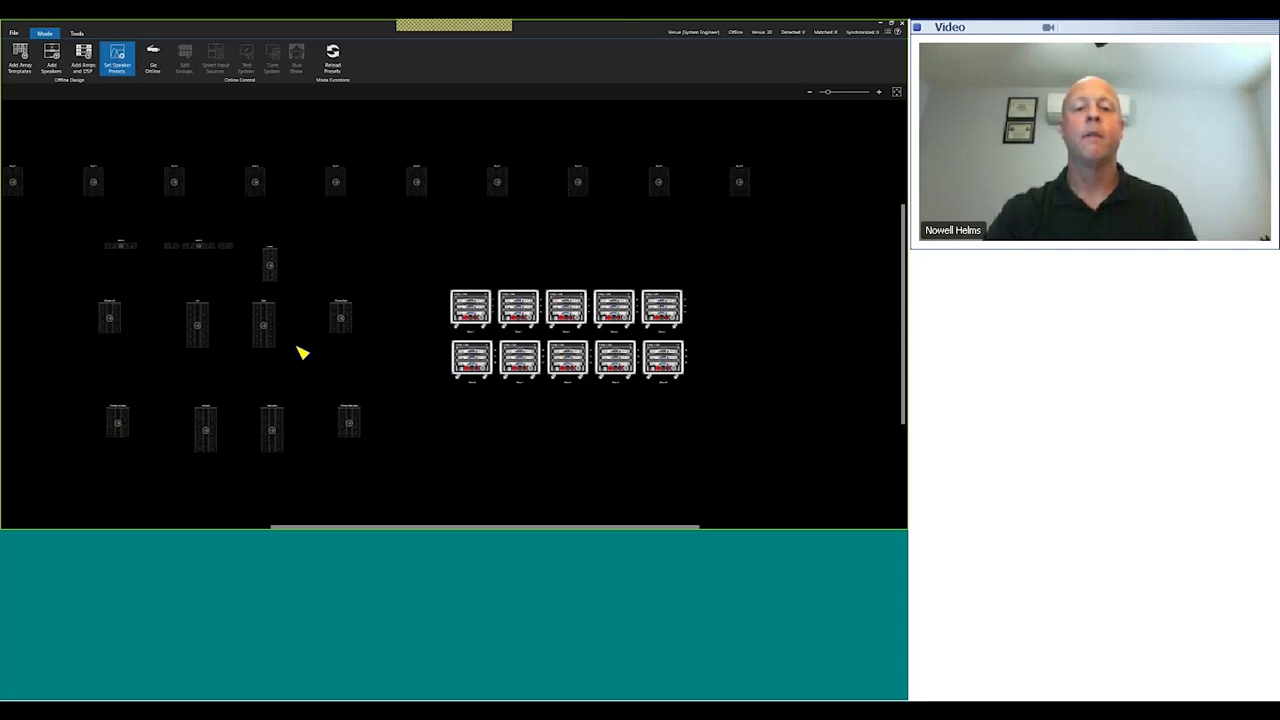
click(341, 318)
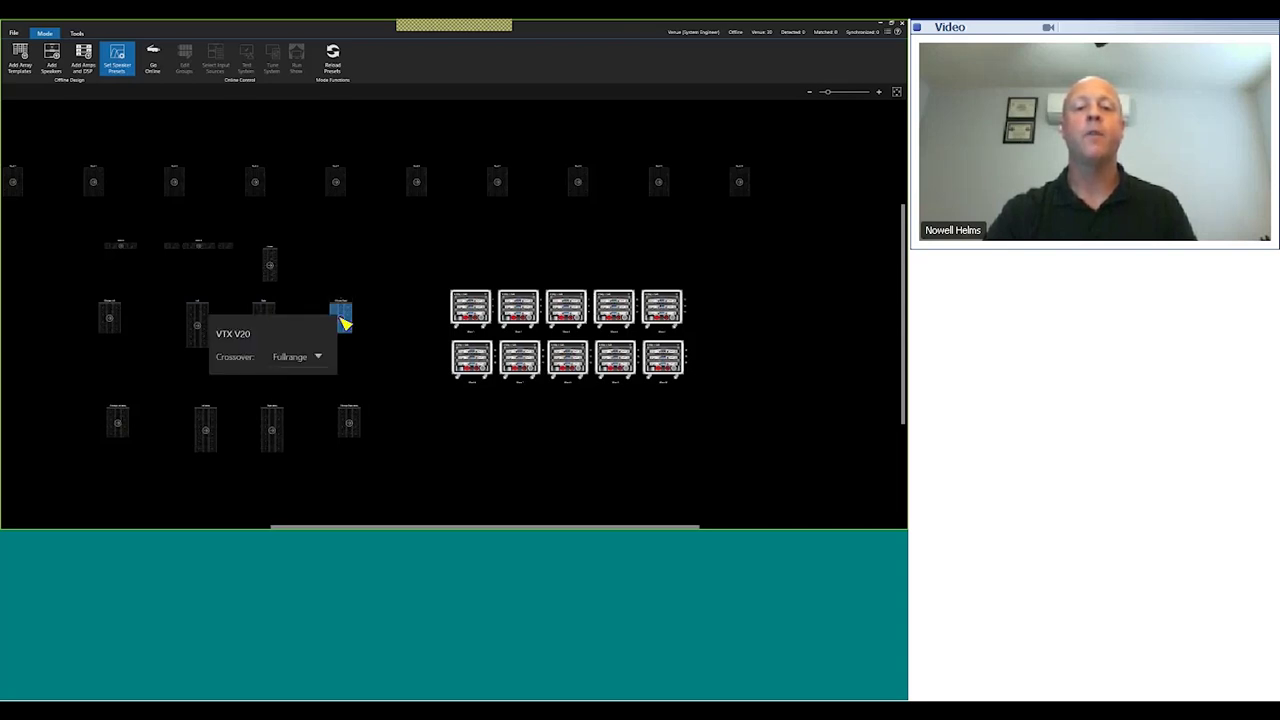
click(364, 364)
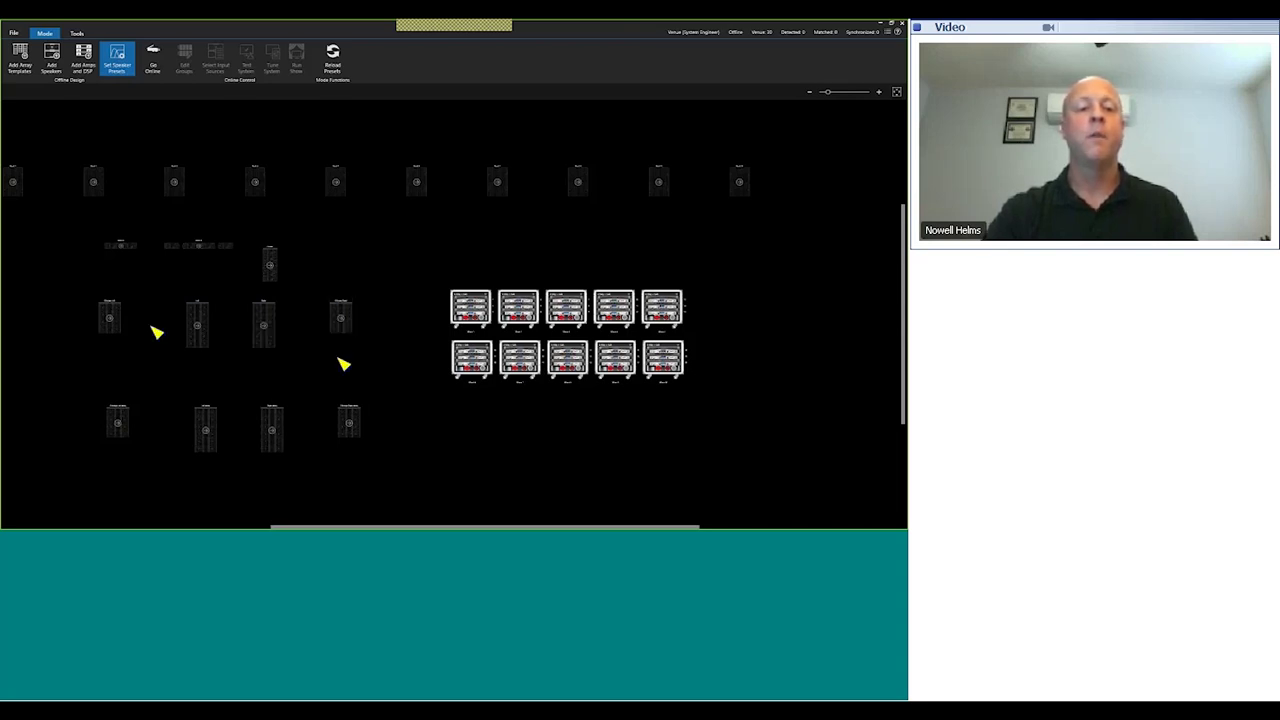
Step: Set the left VTX V20 crossover to 80 and confirm its neighbour reads 80
click(110, 318)
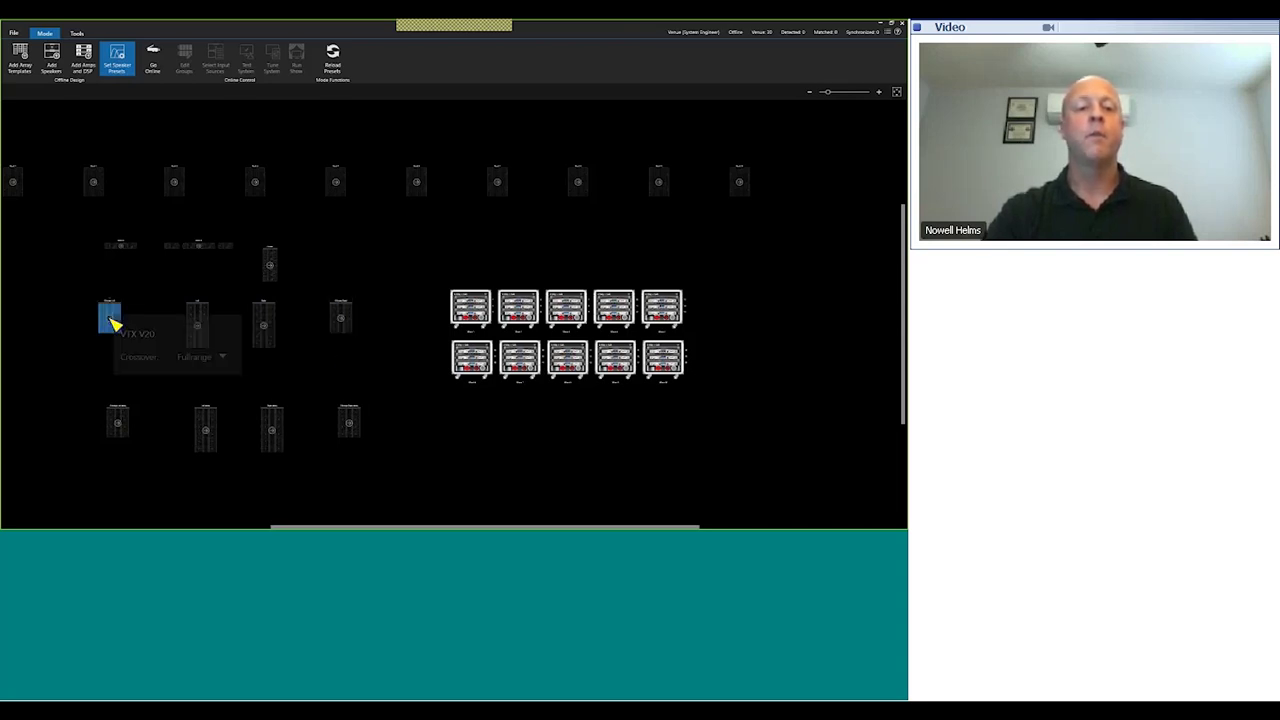
click(218, 359)
click(190, 403)
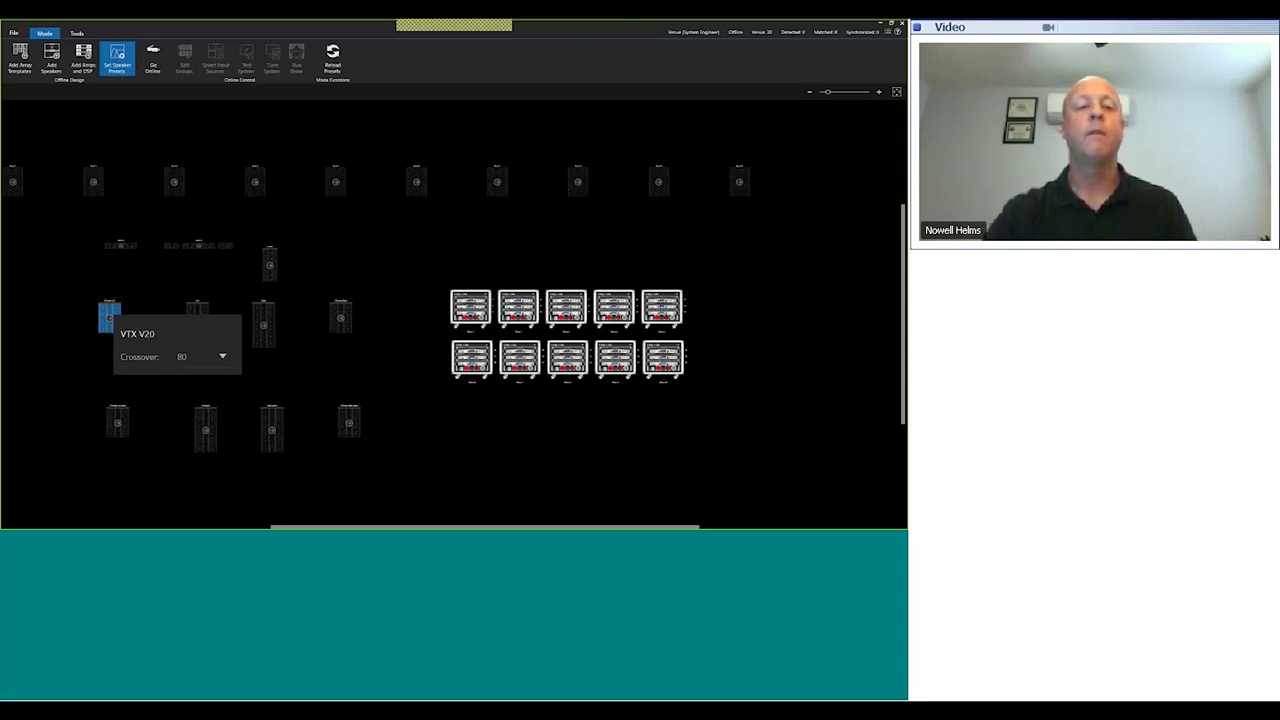
click(114, 360)
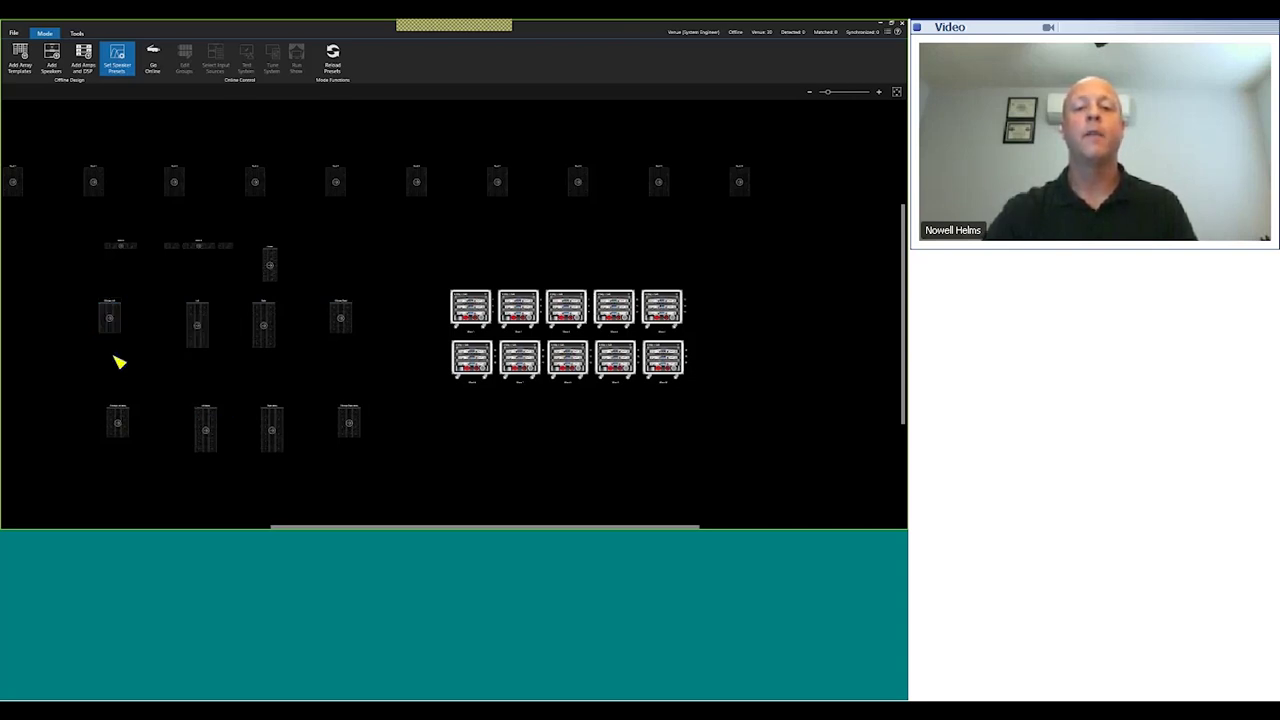
click(340, 315)
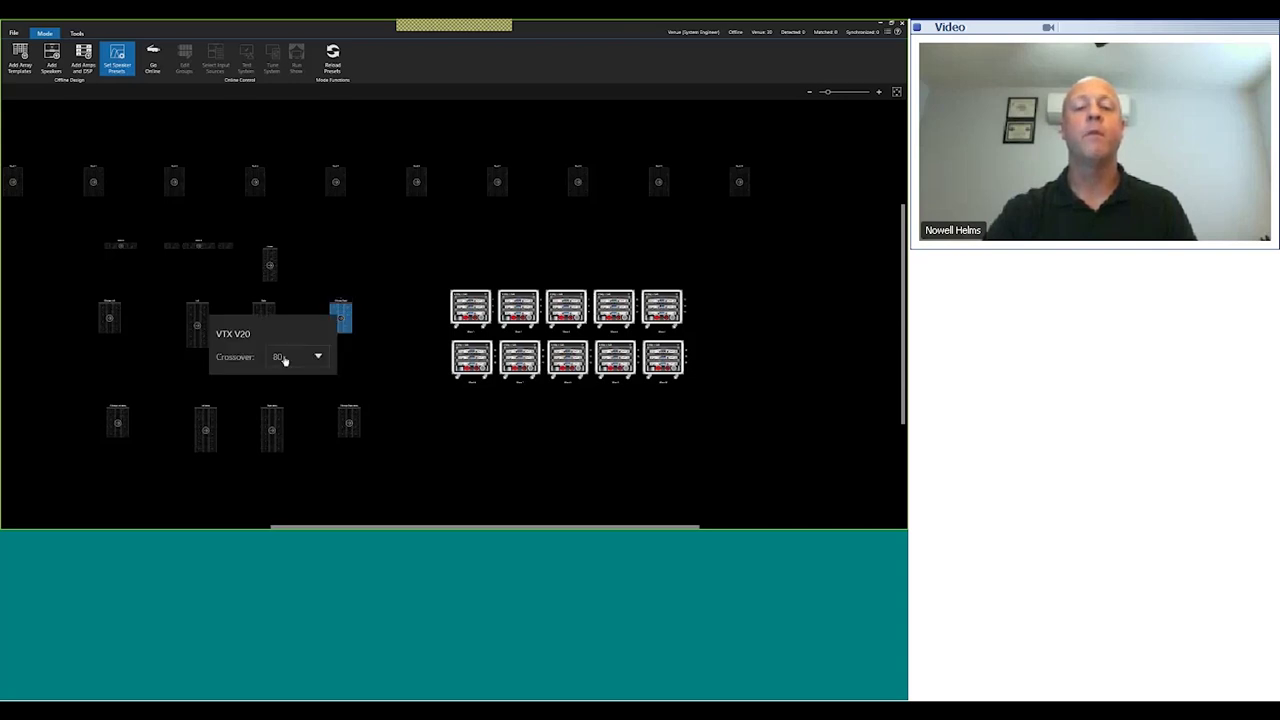
click(408, 363)
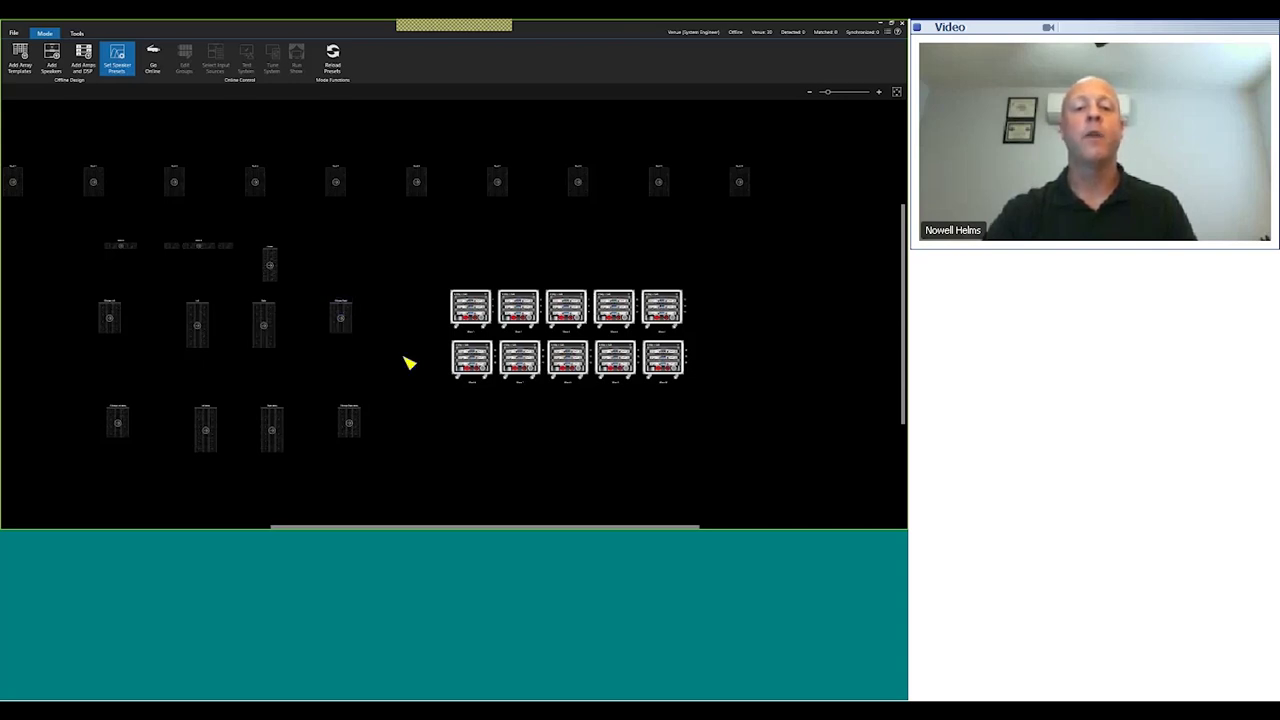
Step: Set both lower VTX V20 speakers, including the lower-left one, to an 80 crossover
click(205, 432)
click(183, 468)
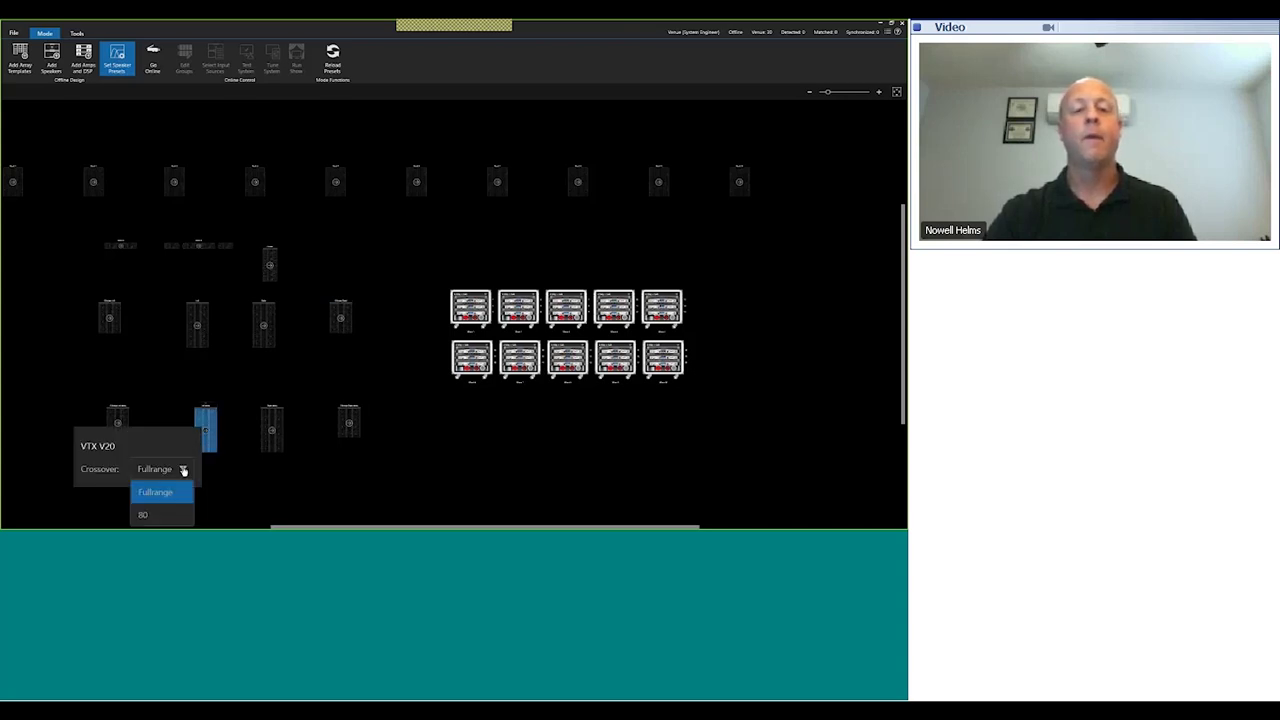
click(166, 516)
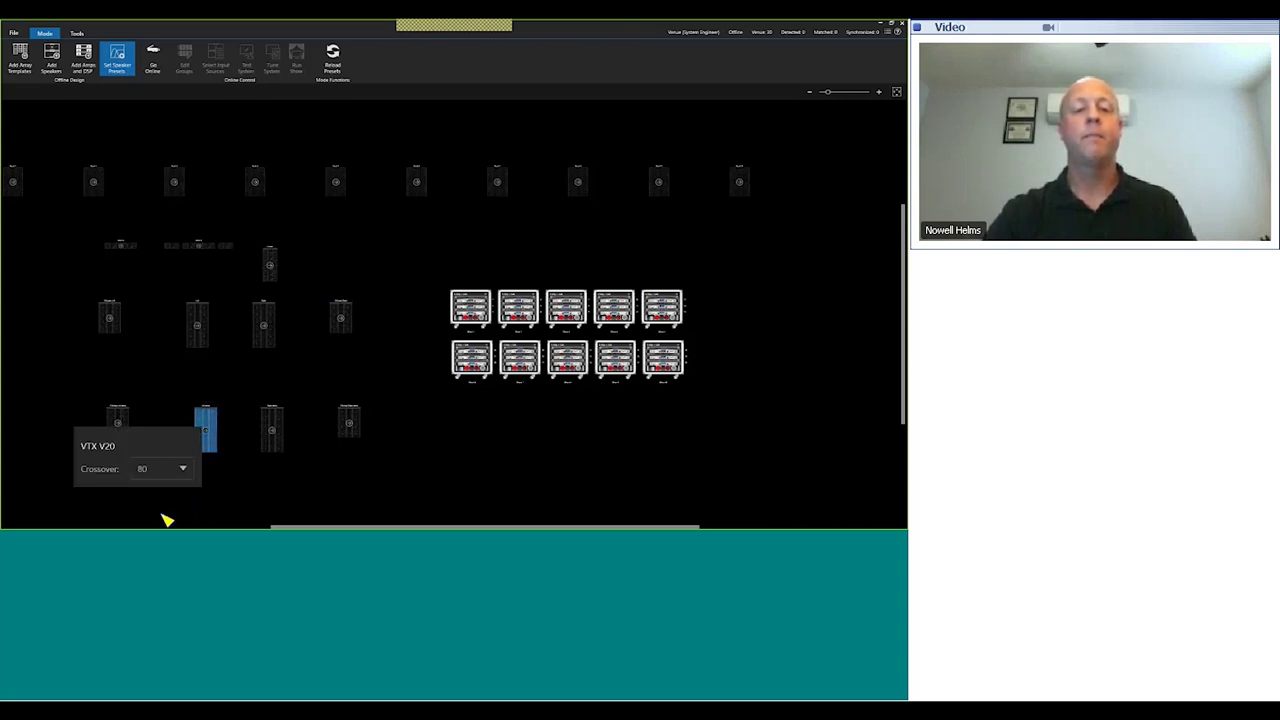
click(243, 497)
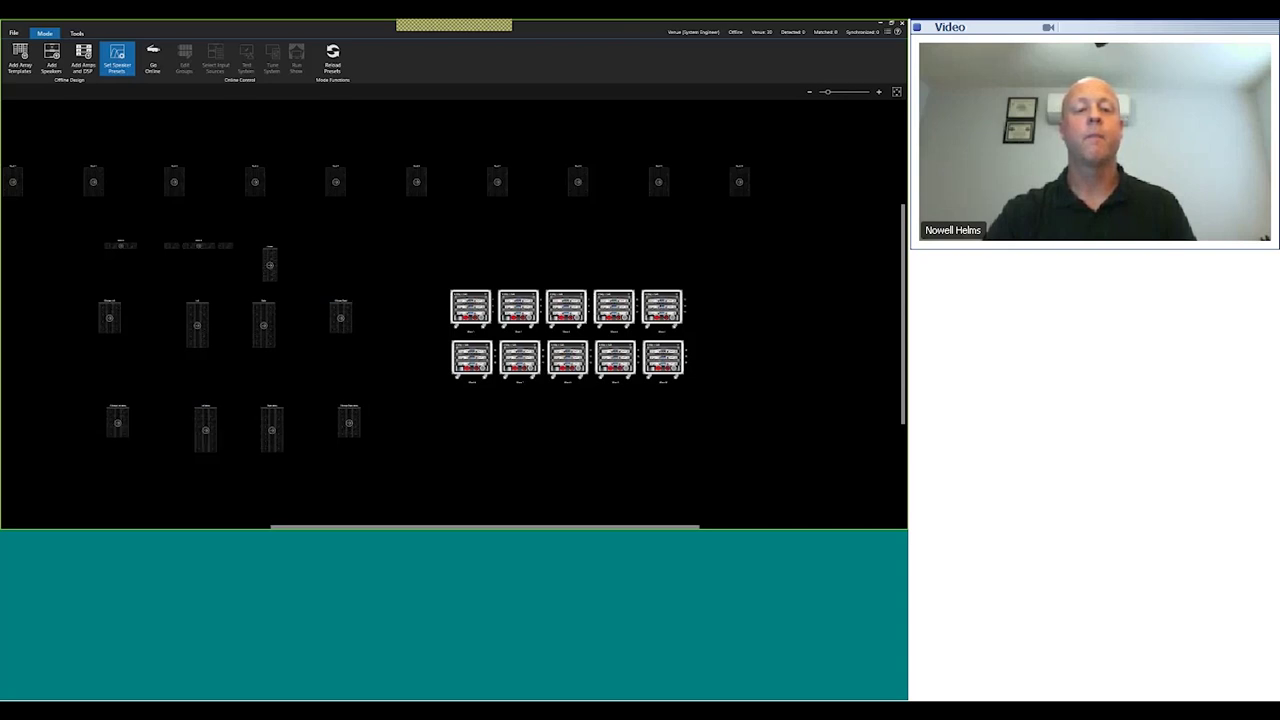
click(118, 424)
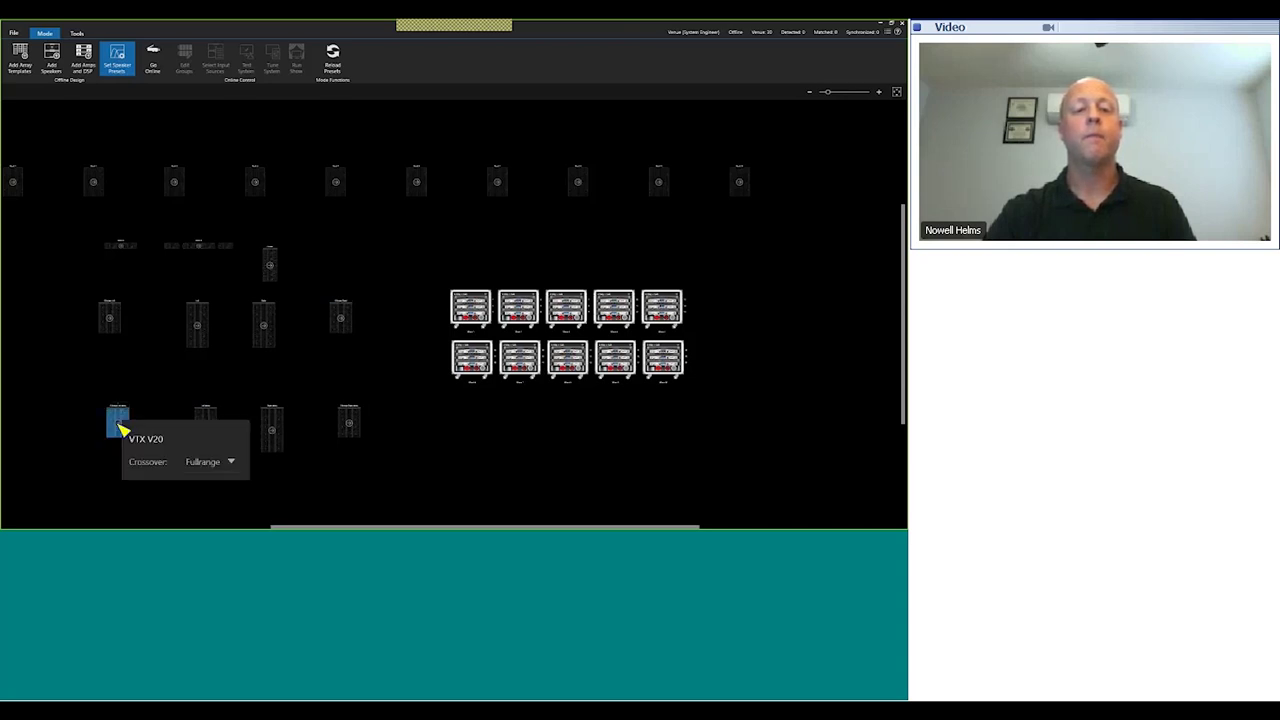
click(231, 462)
click(205, 507)
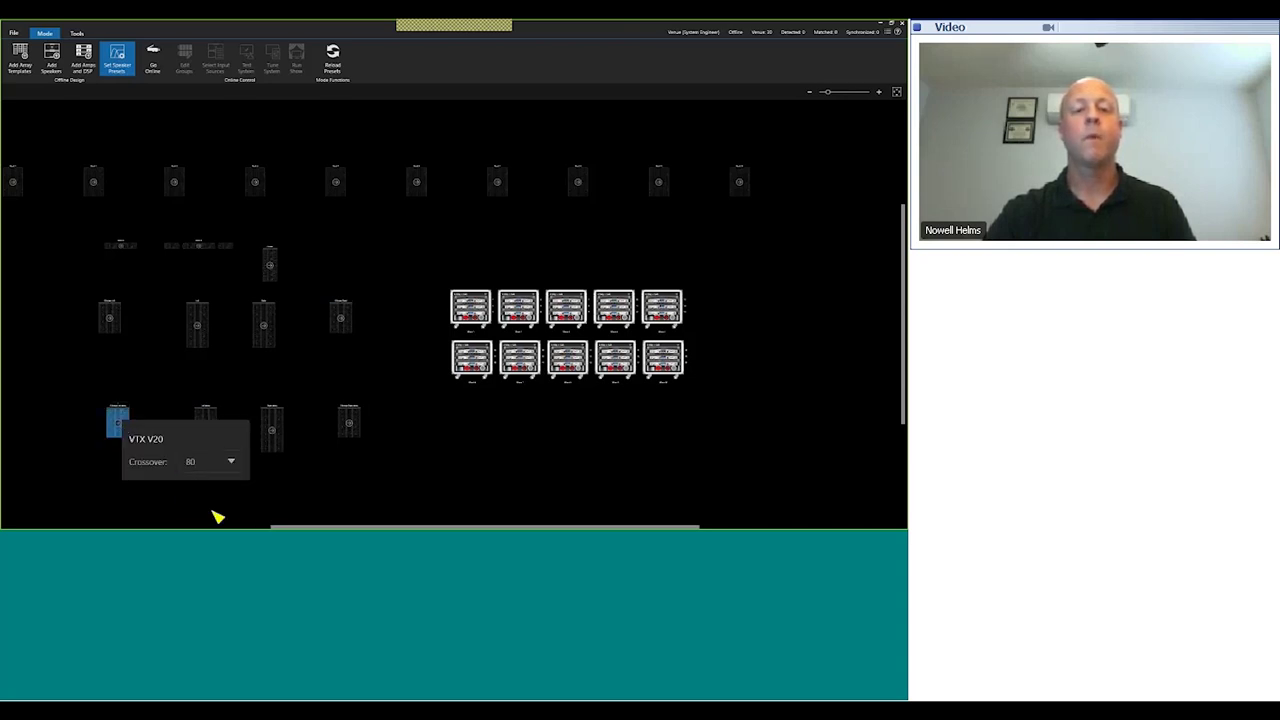
click(216, 517)
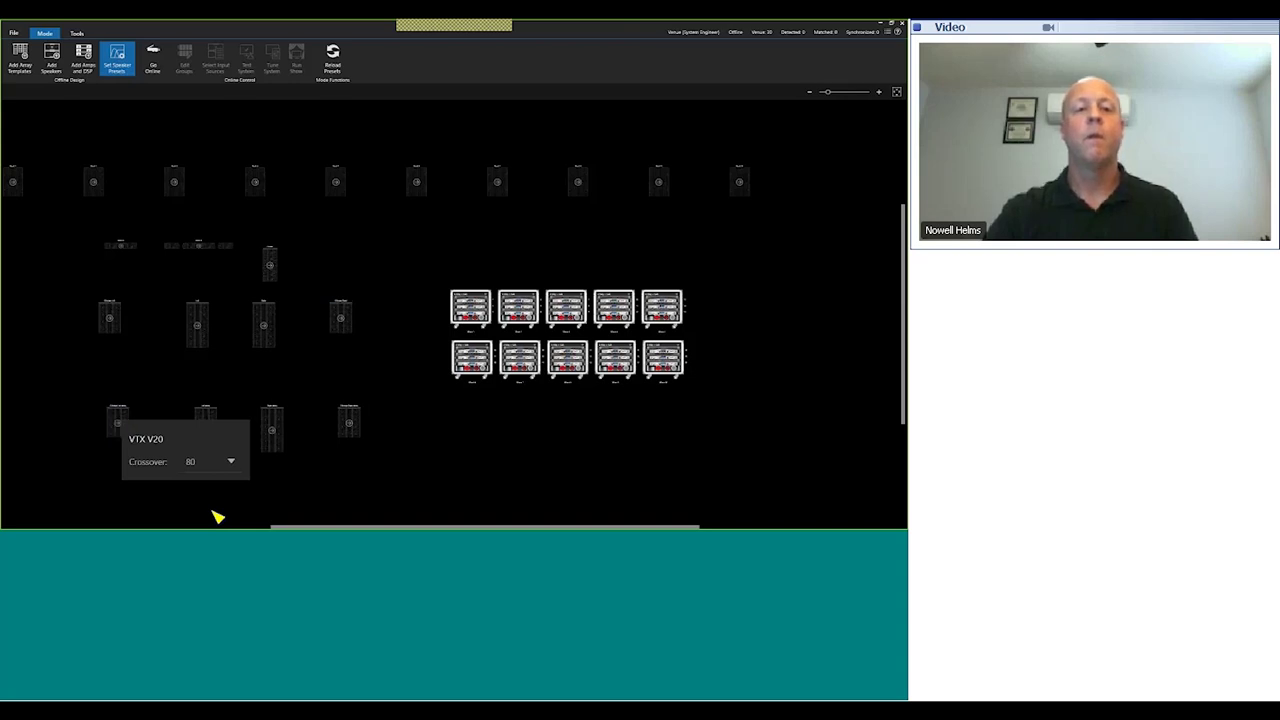
Step: Set the first two VT4886 arrays to ST 2x throw with a 120 crossover
click(122, 248)
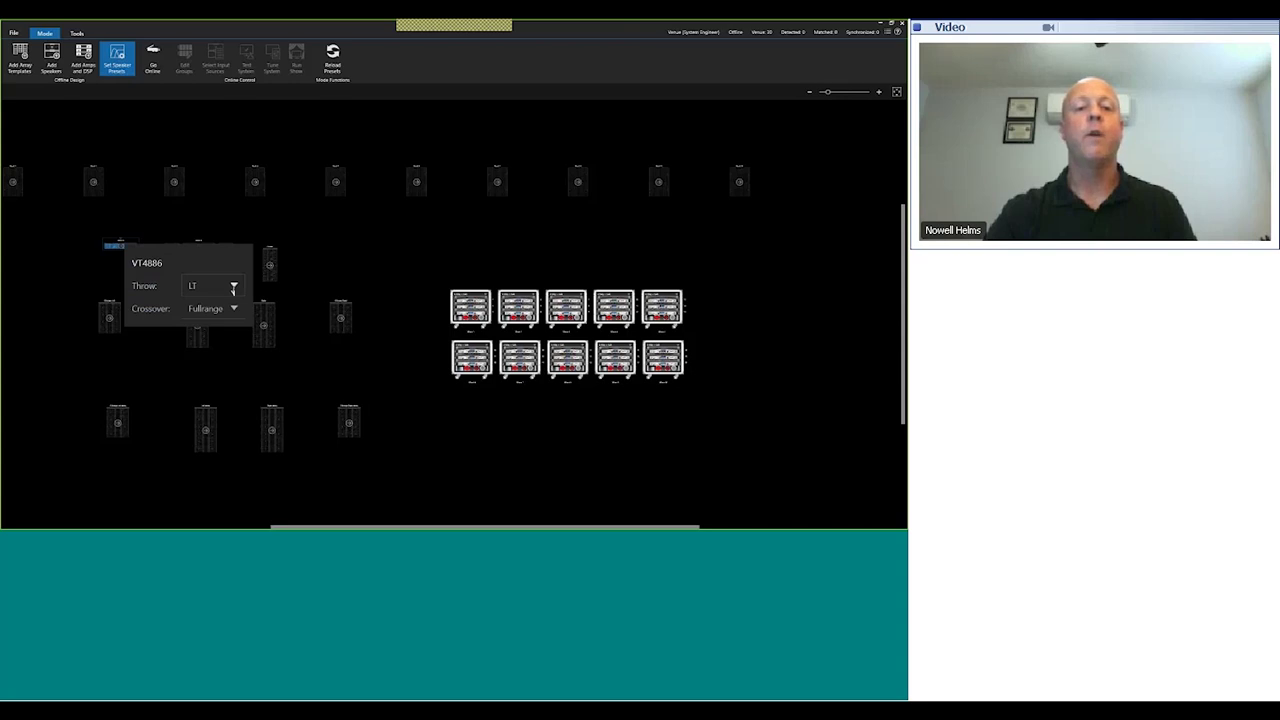
click(234, 286)
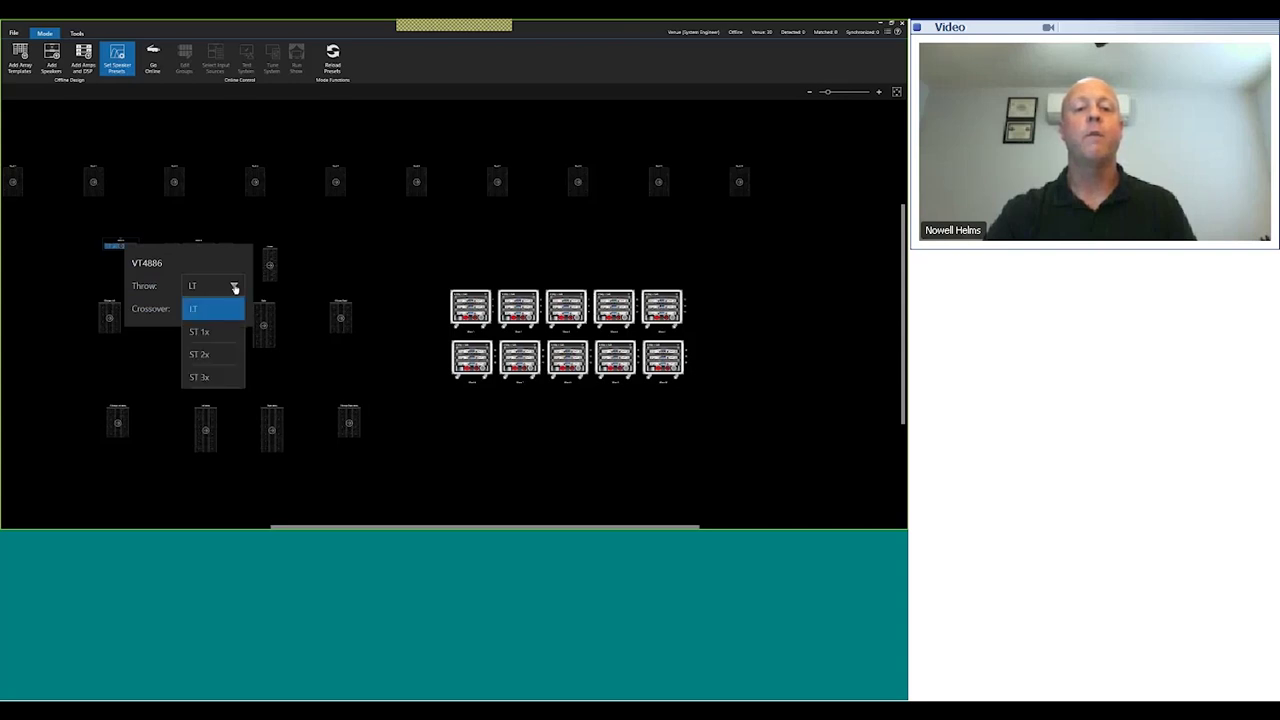
click(220, 356)
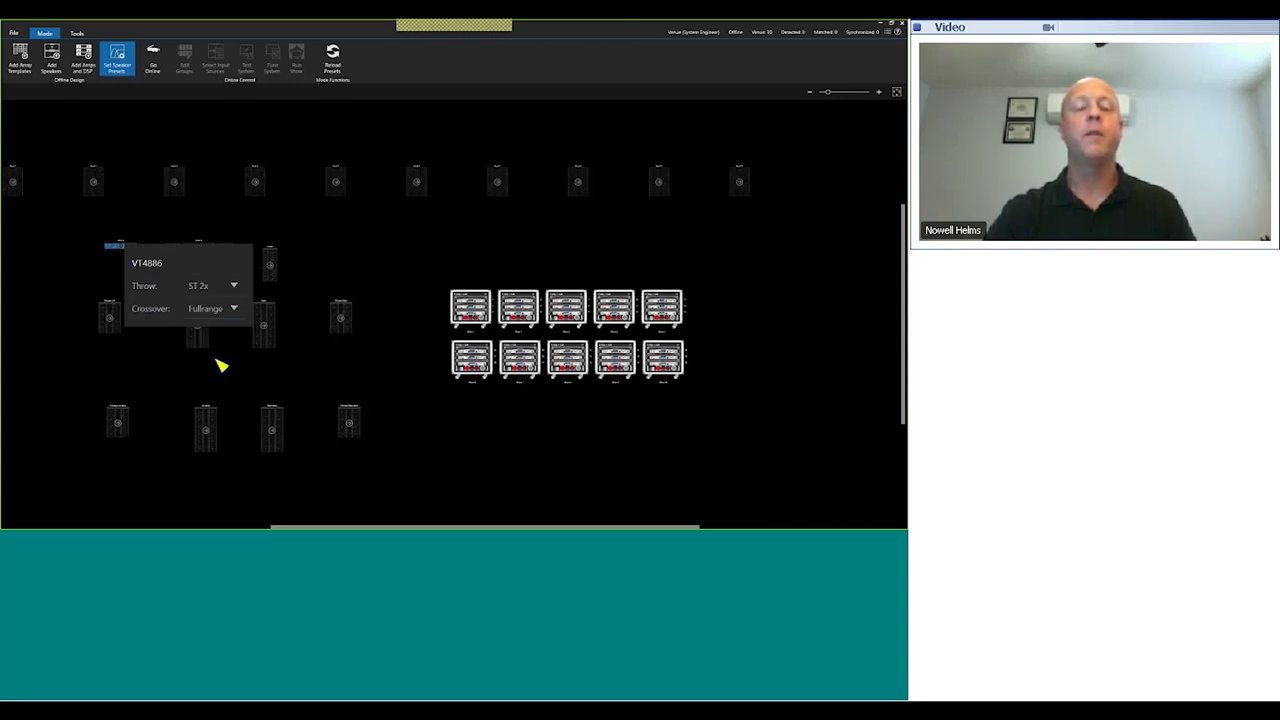
click(234, 309)
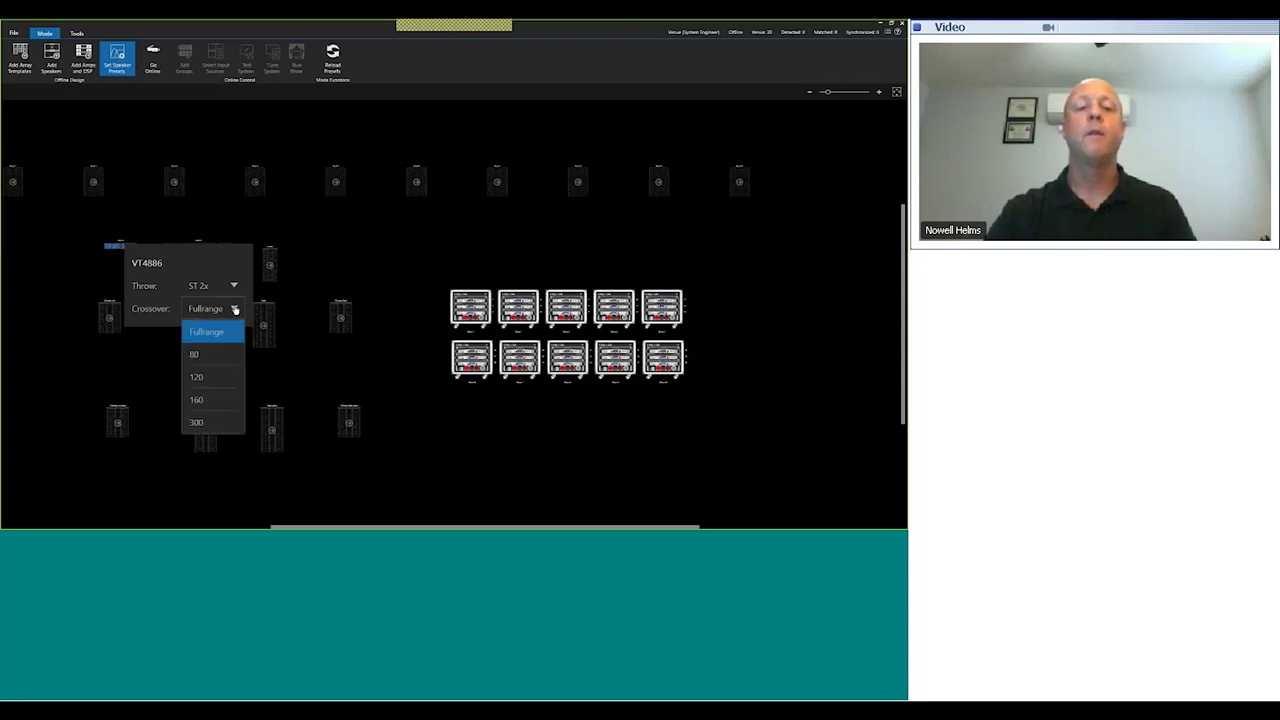
click(213, 379)
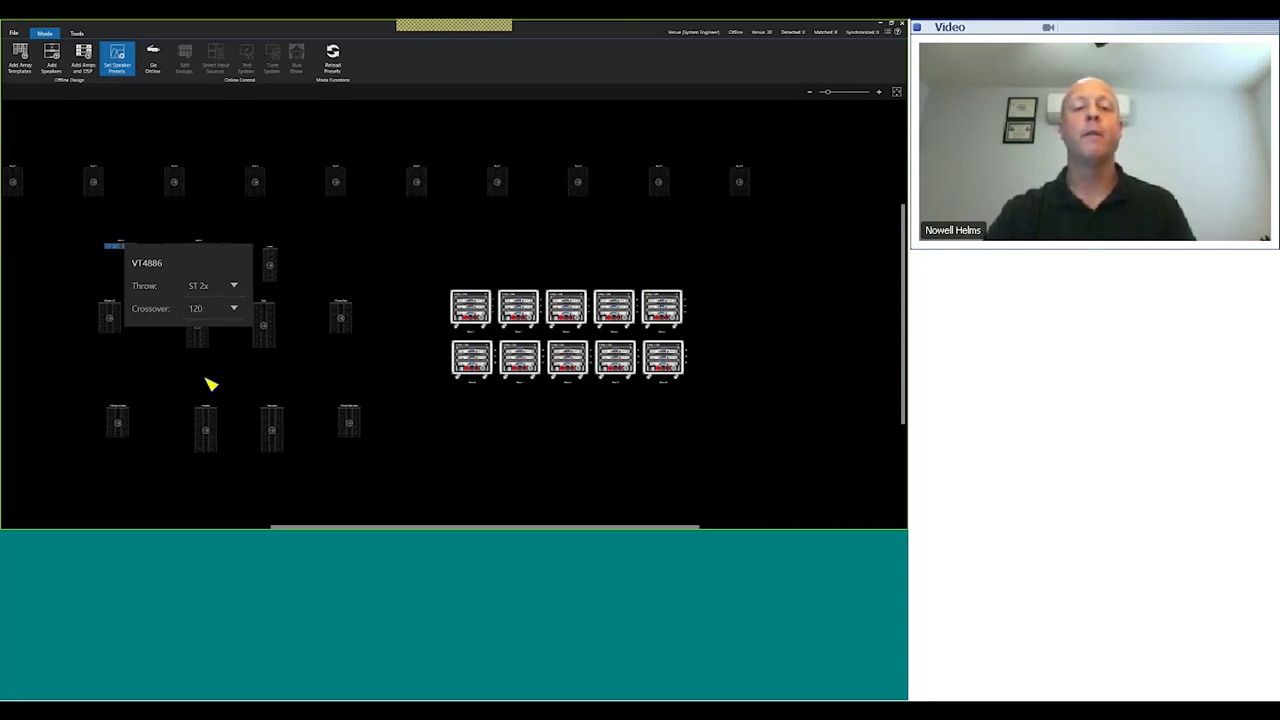
click(67, 367)
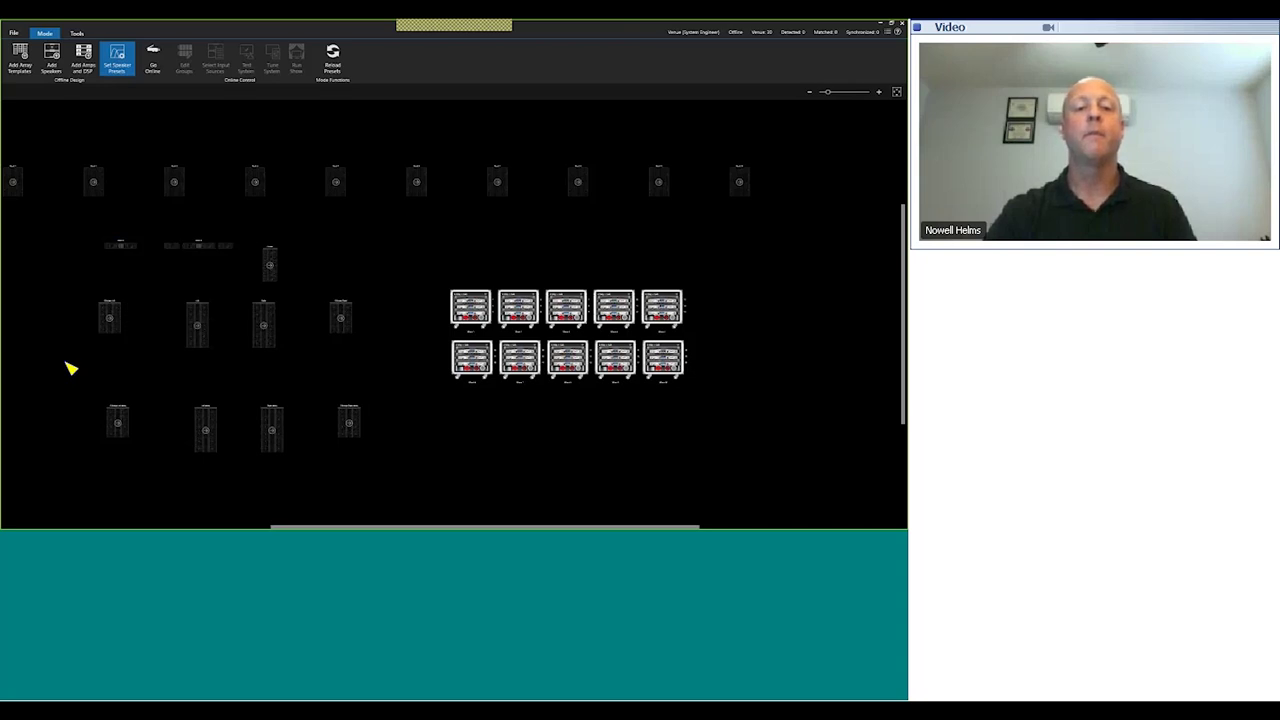
click(200, 250)
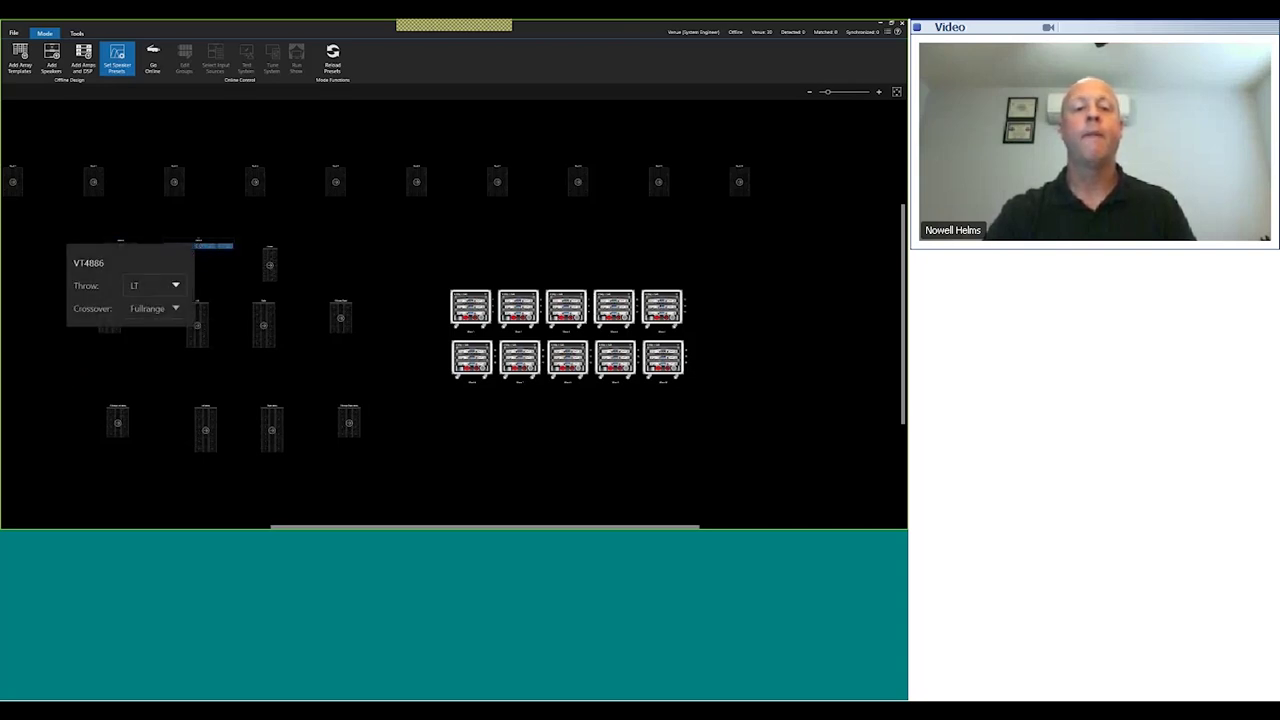
click(177, 287)
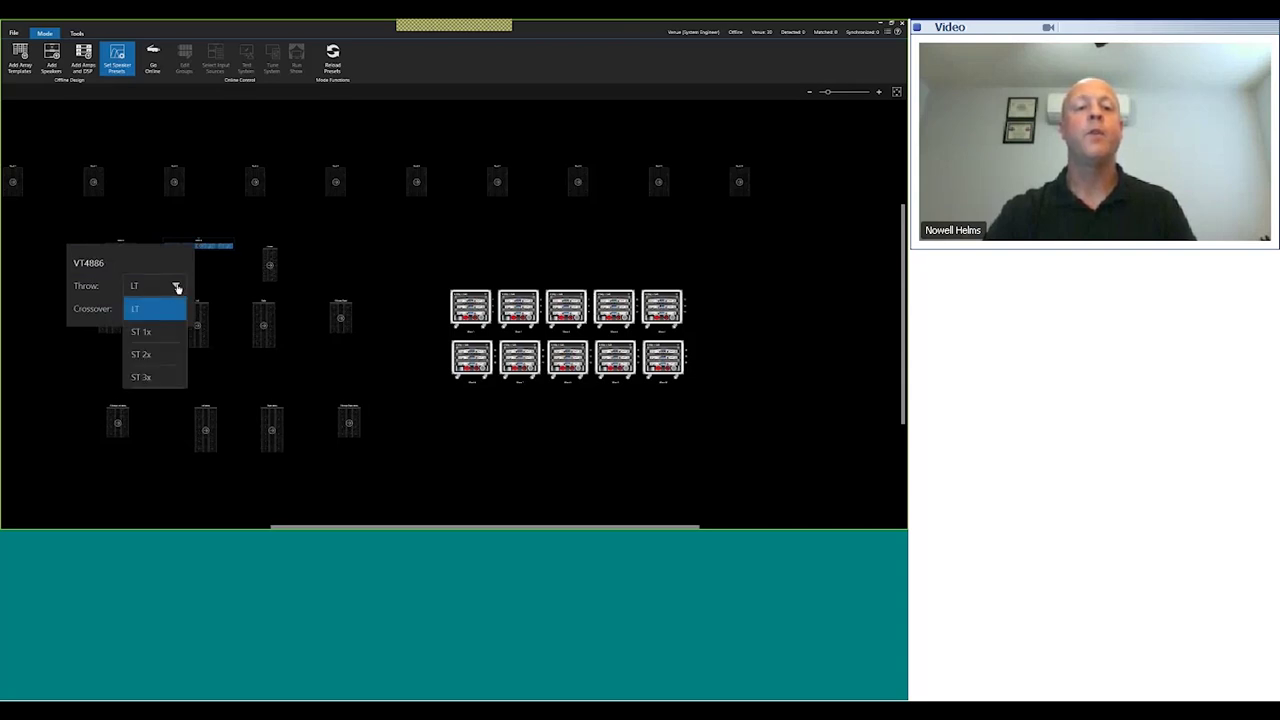
click(160, 355)
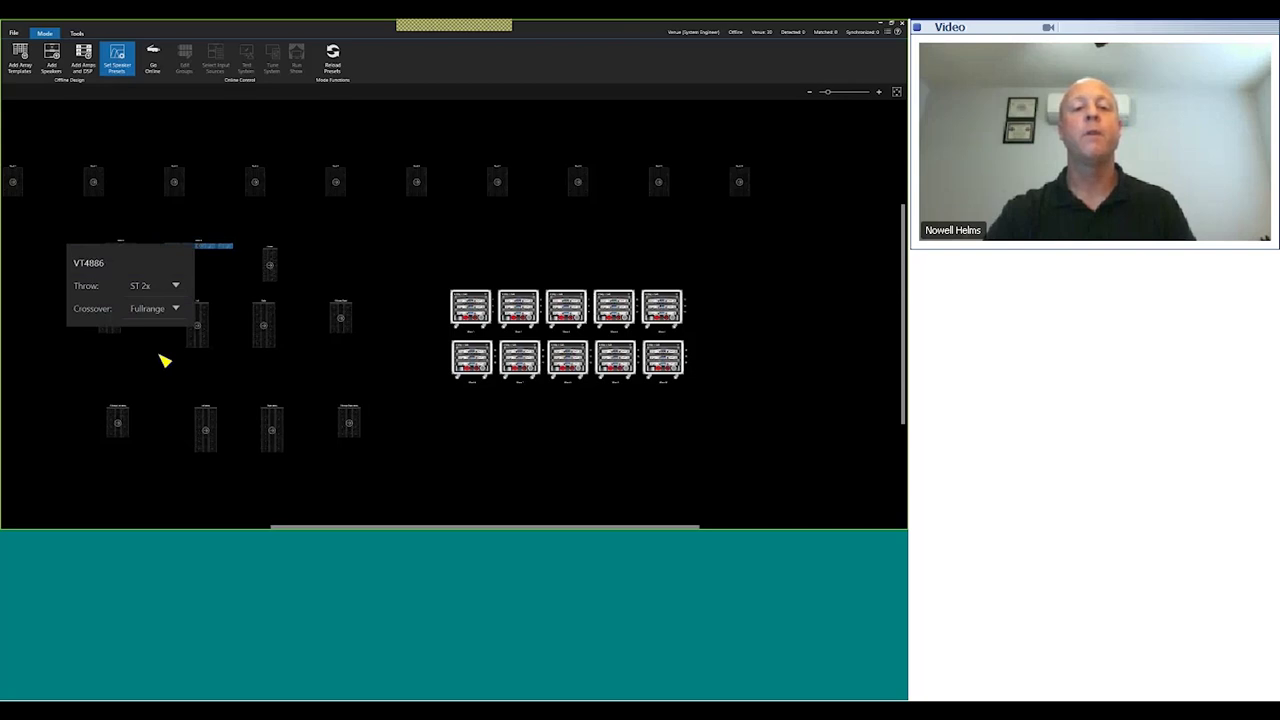
click(176, 309)
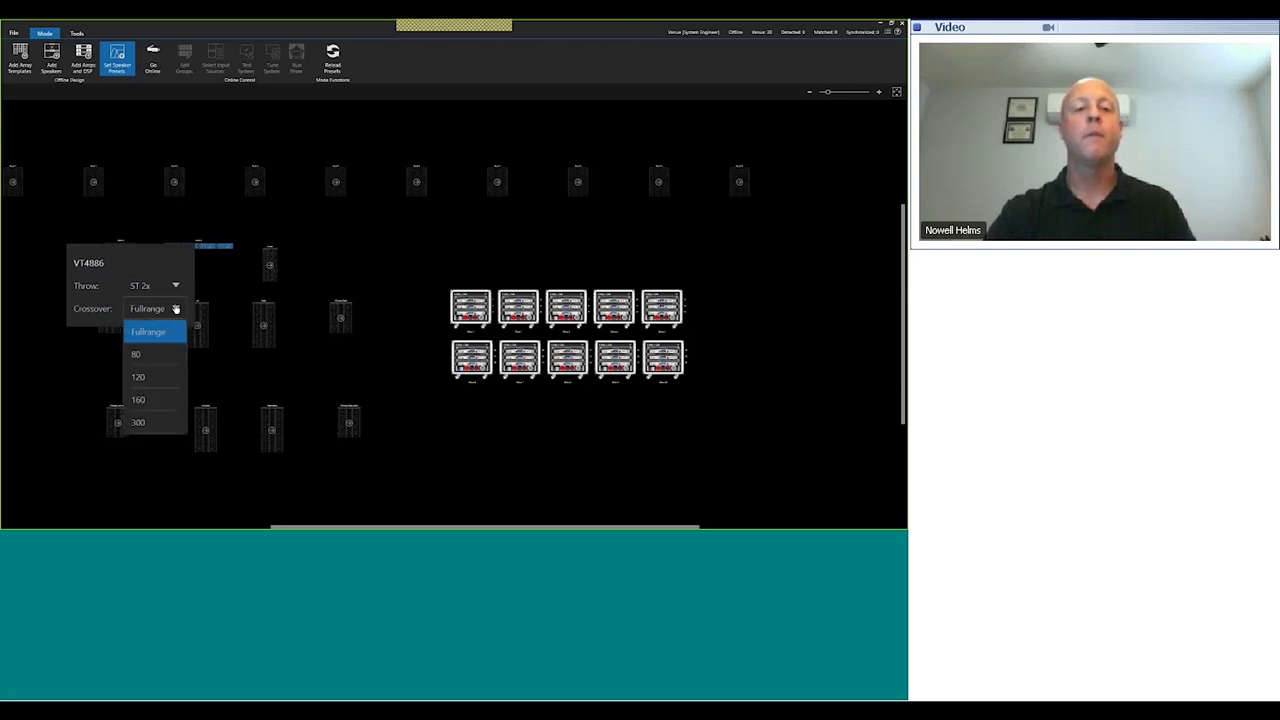
click(150, 382)
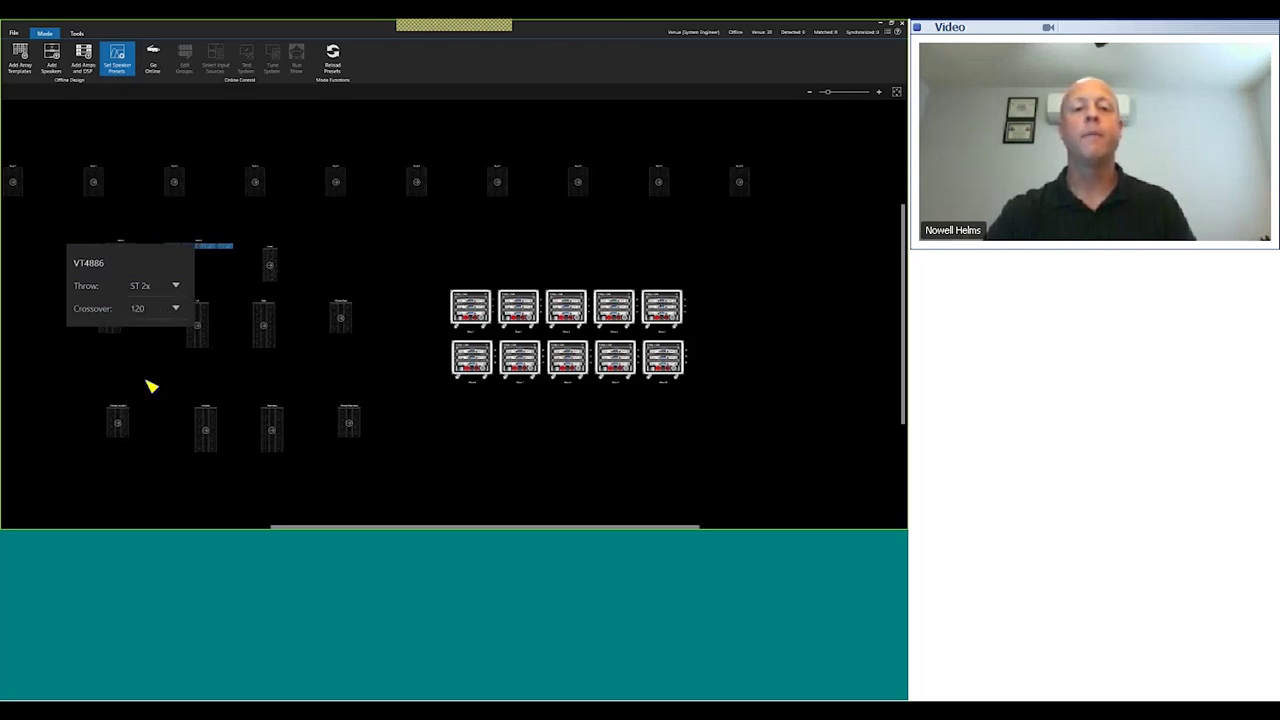
click(112, 372)
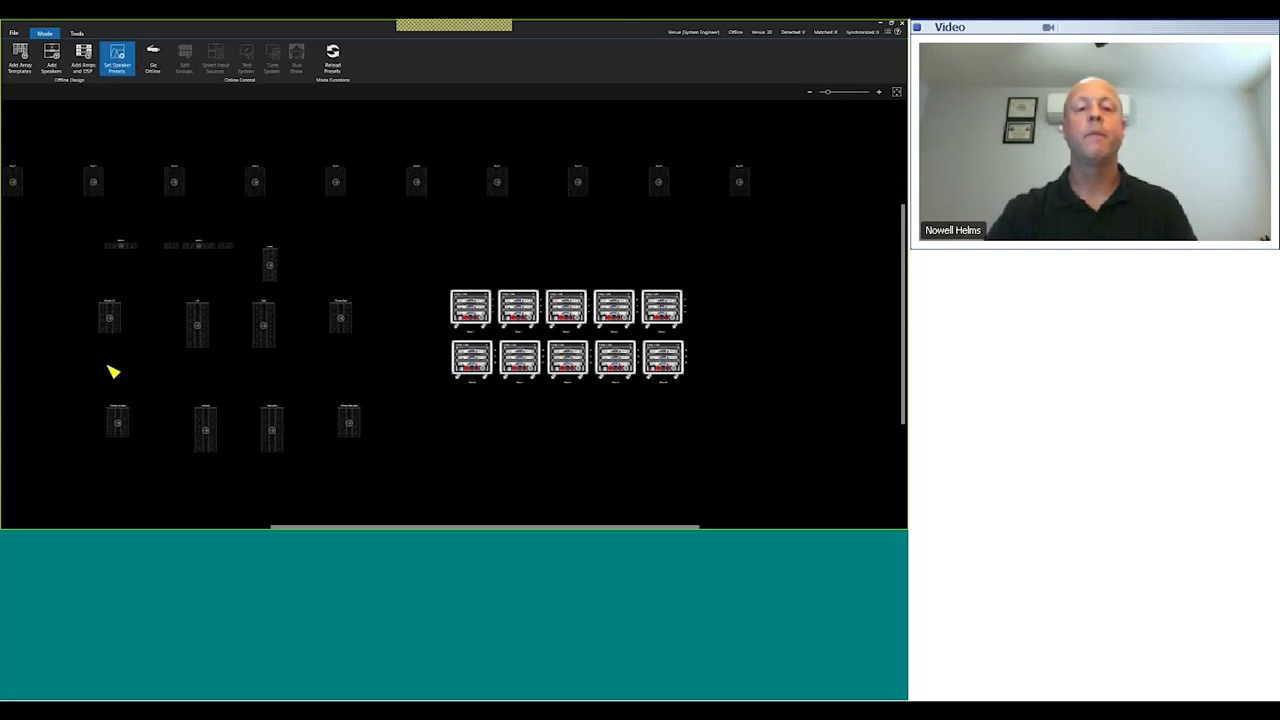
Step: Give the centre VT4886 array a 120 crossover
click(270, 266)
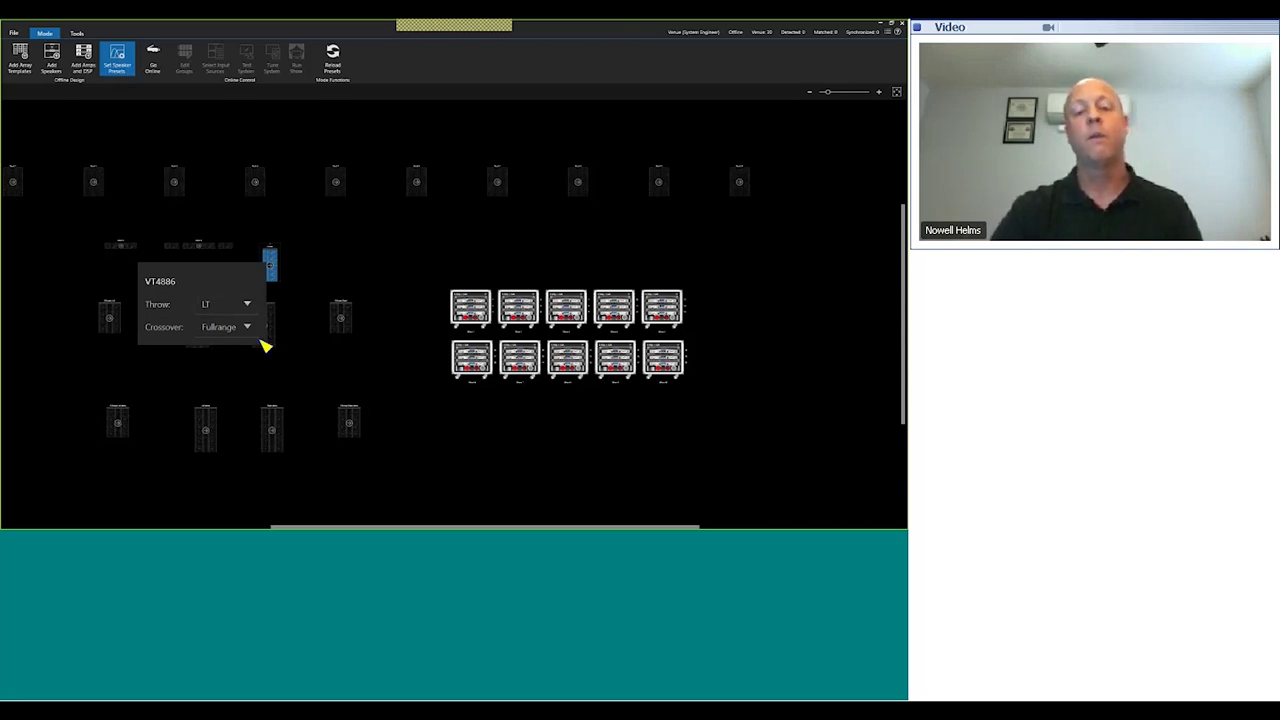
click(247, 327)
click(230, 404)
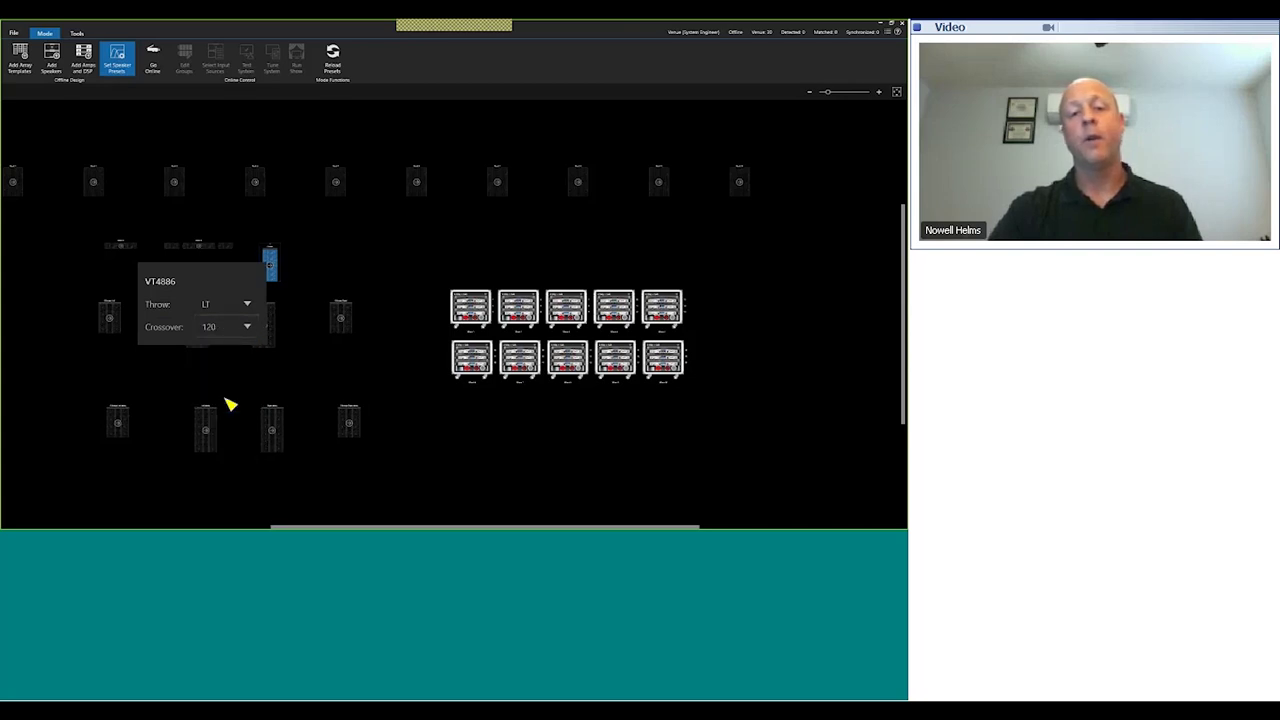
click(96, 388)
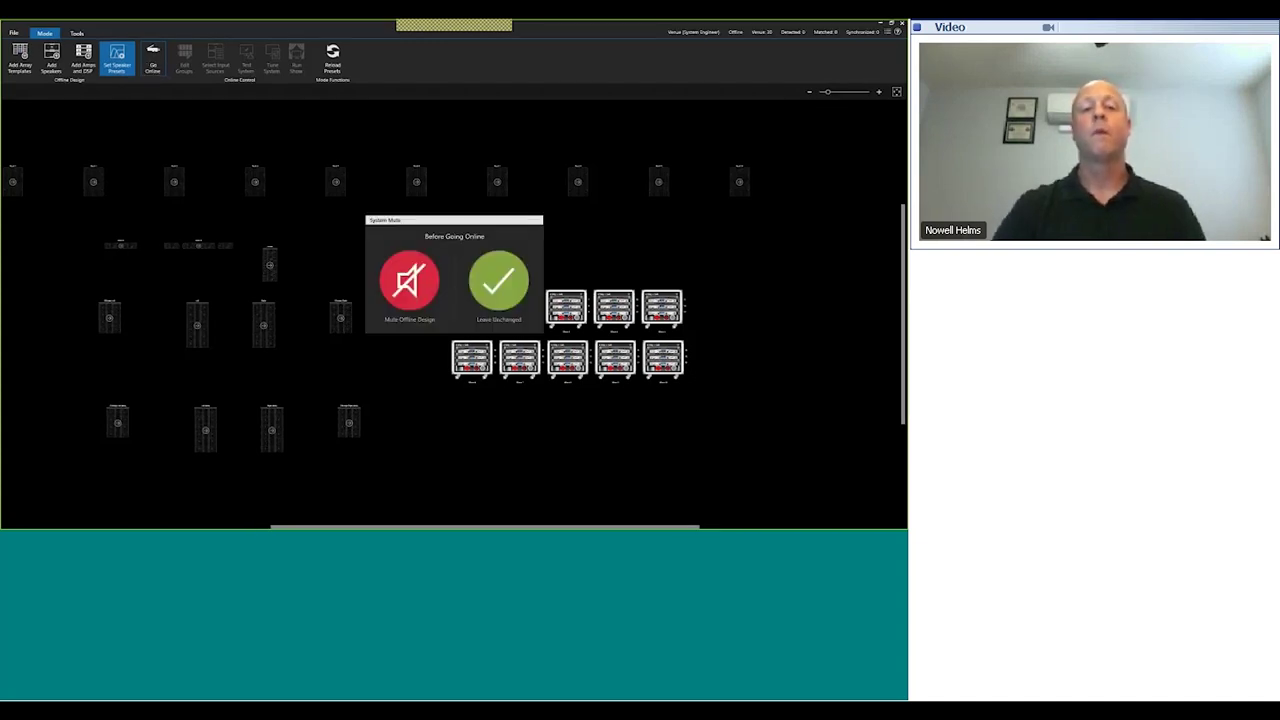
Step: Choose Mute Offline Design when going online, then scroll and zoom toward the amp racks
click(413, 283)
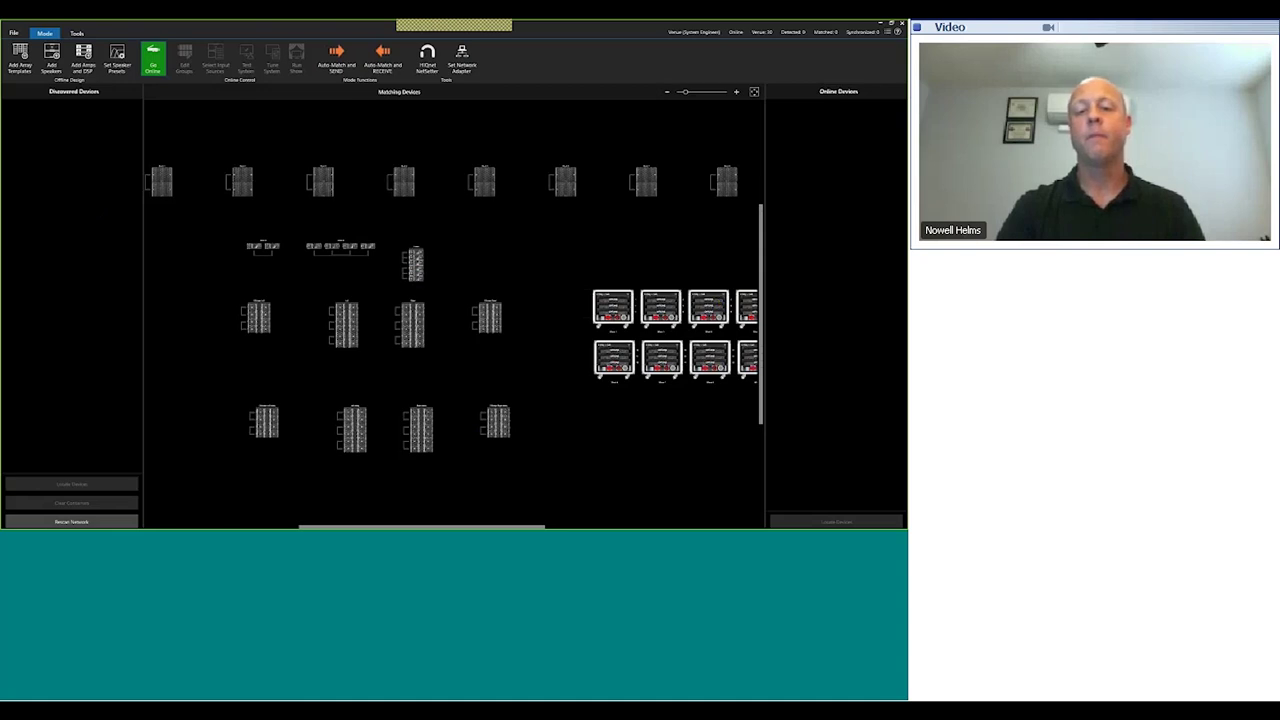
scroll(543, 524, right, 3)
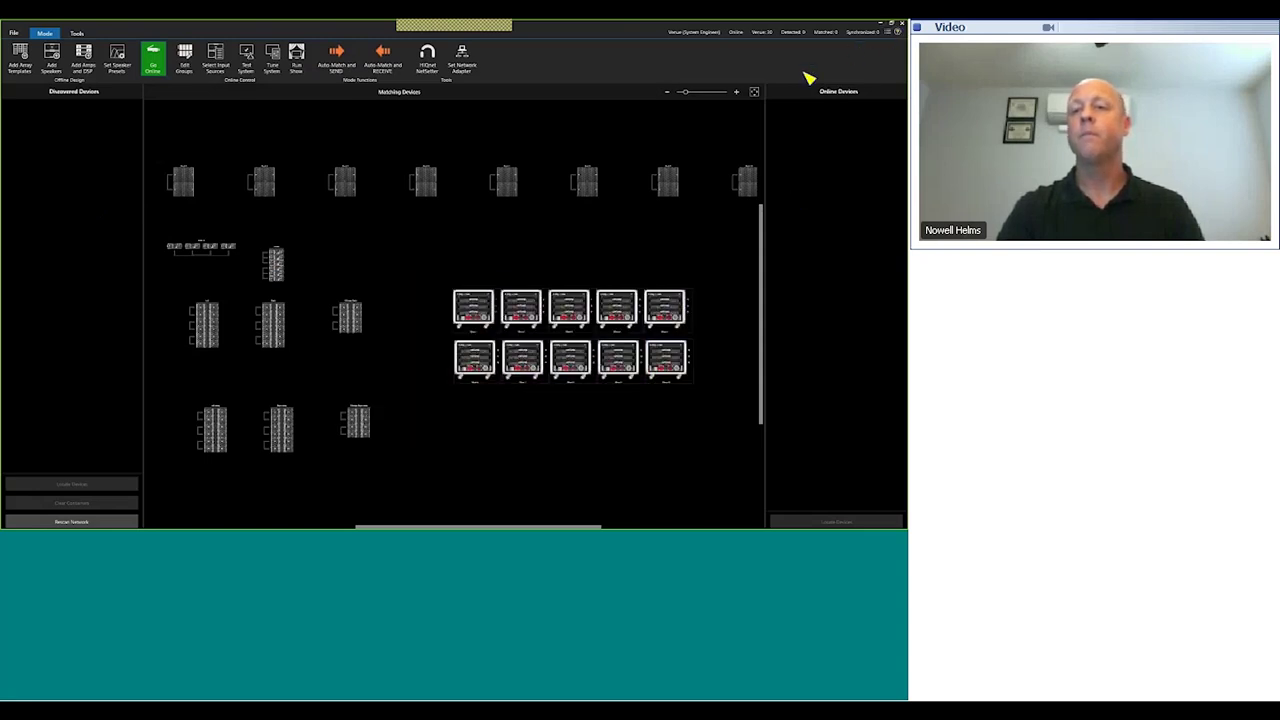
click(754, 92)
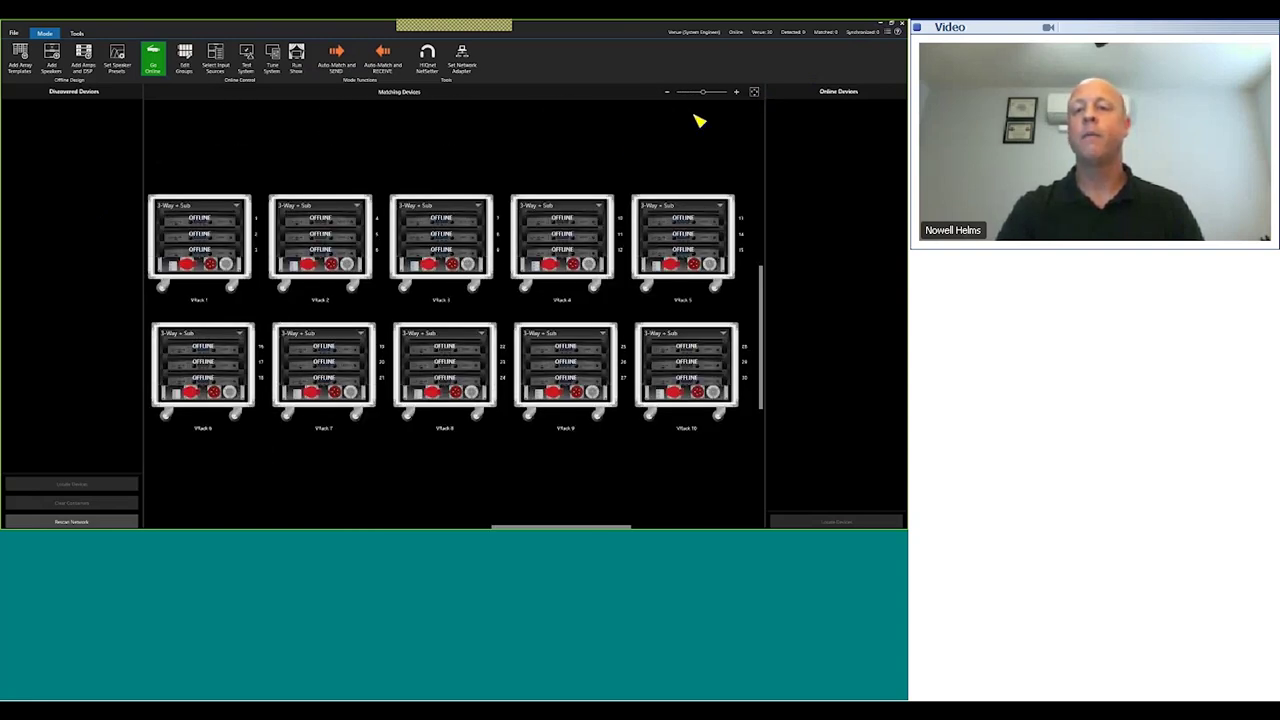
Step: Fit all devices back into view and switch over to the slide show window
click(755, 92)
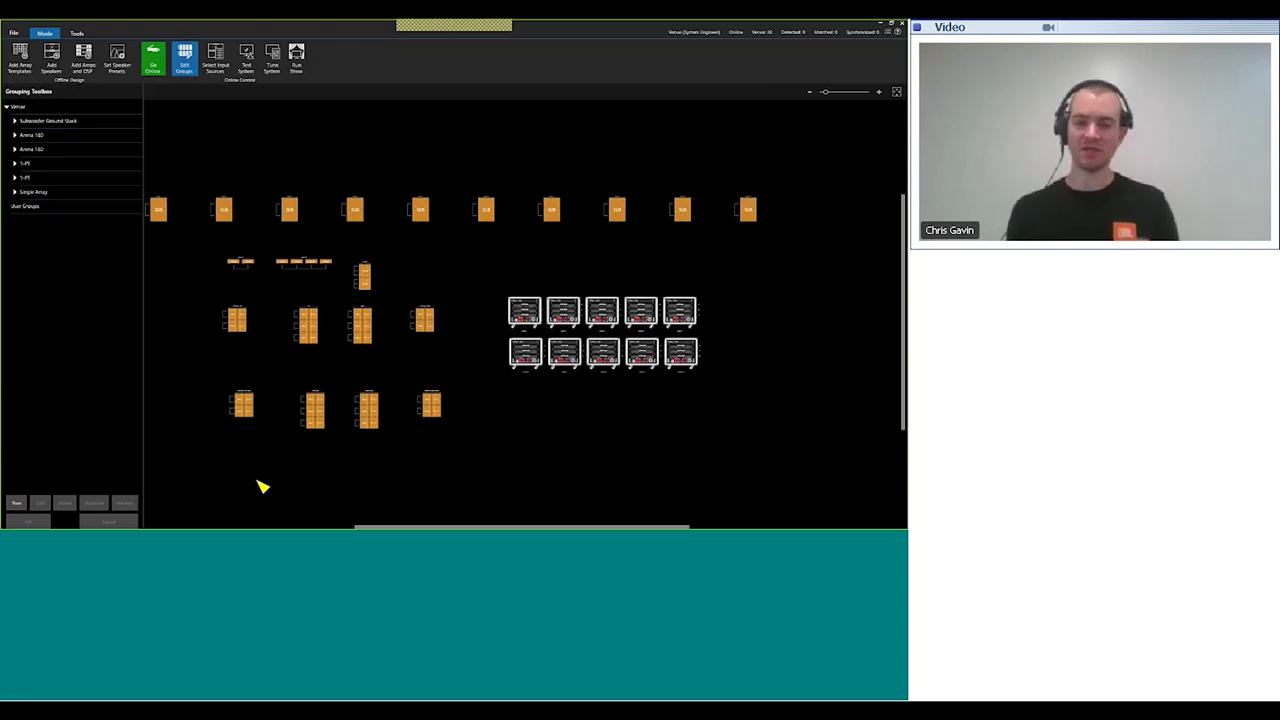
key(alt+Tab)
key(alt+Tab)
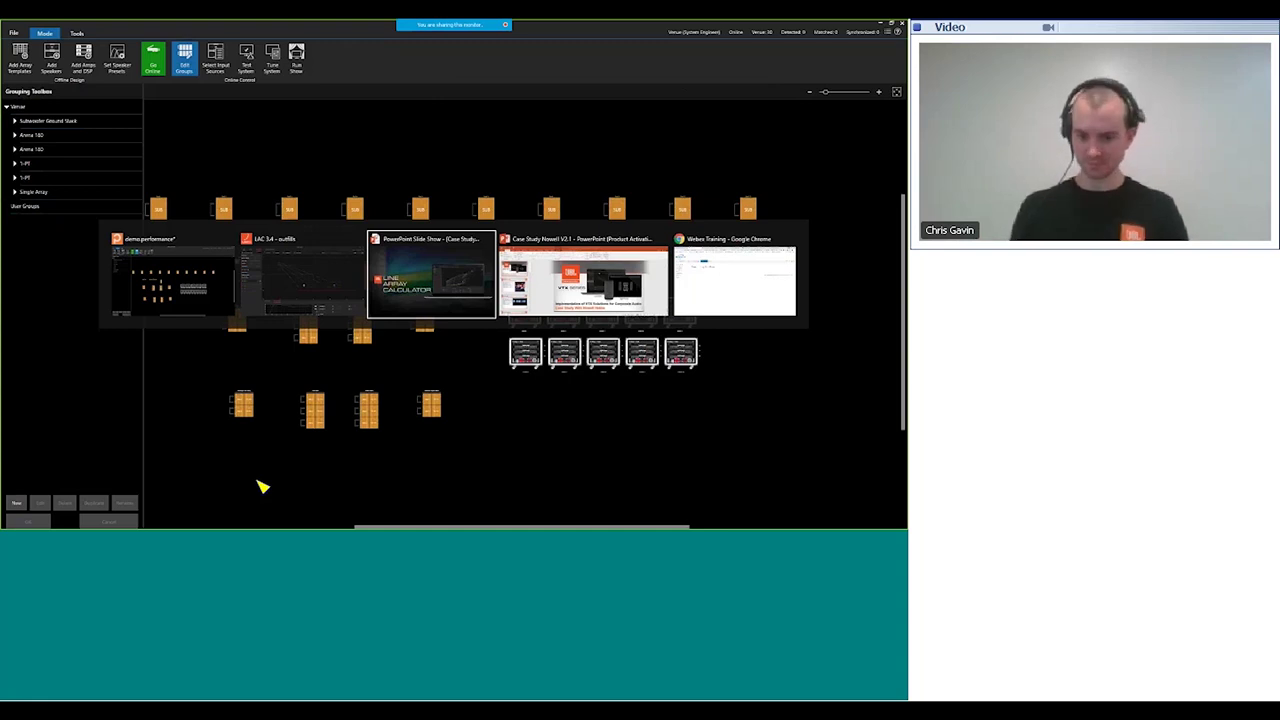
Step: Advance the slide show to the closing contact-card slide
key(Right)
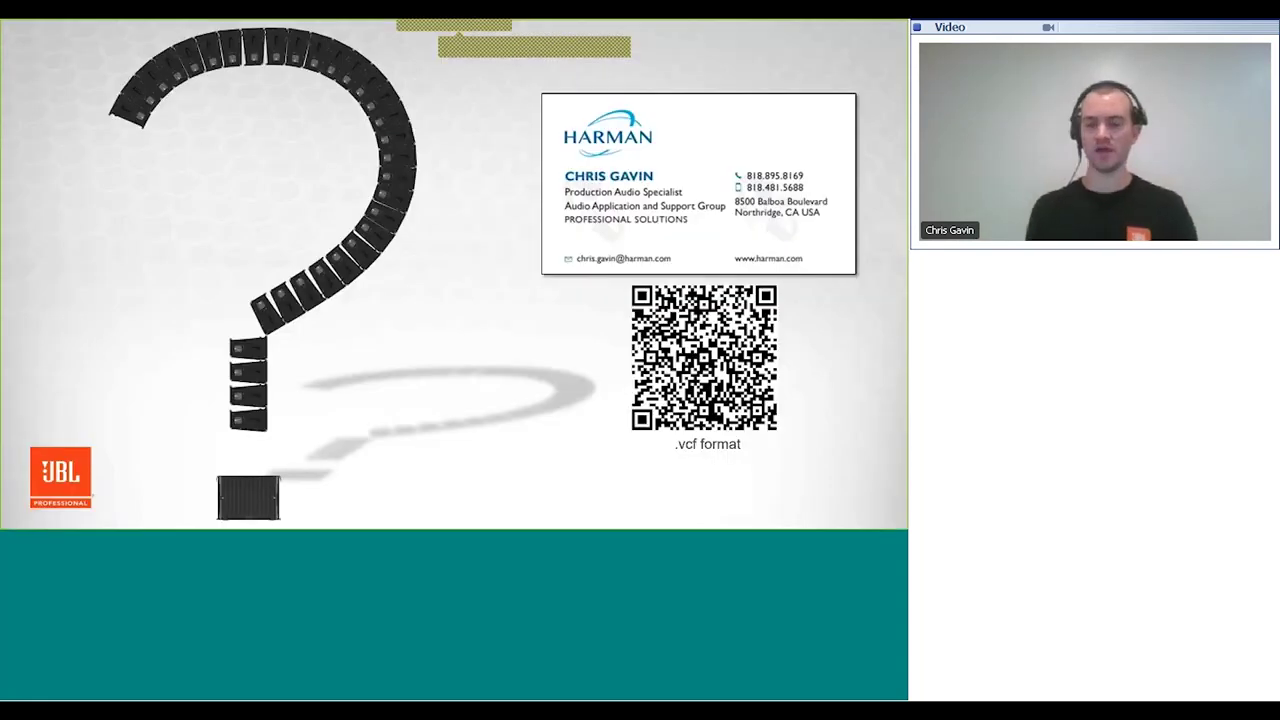